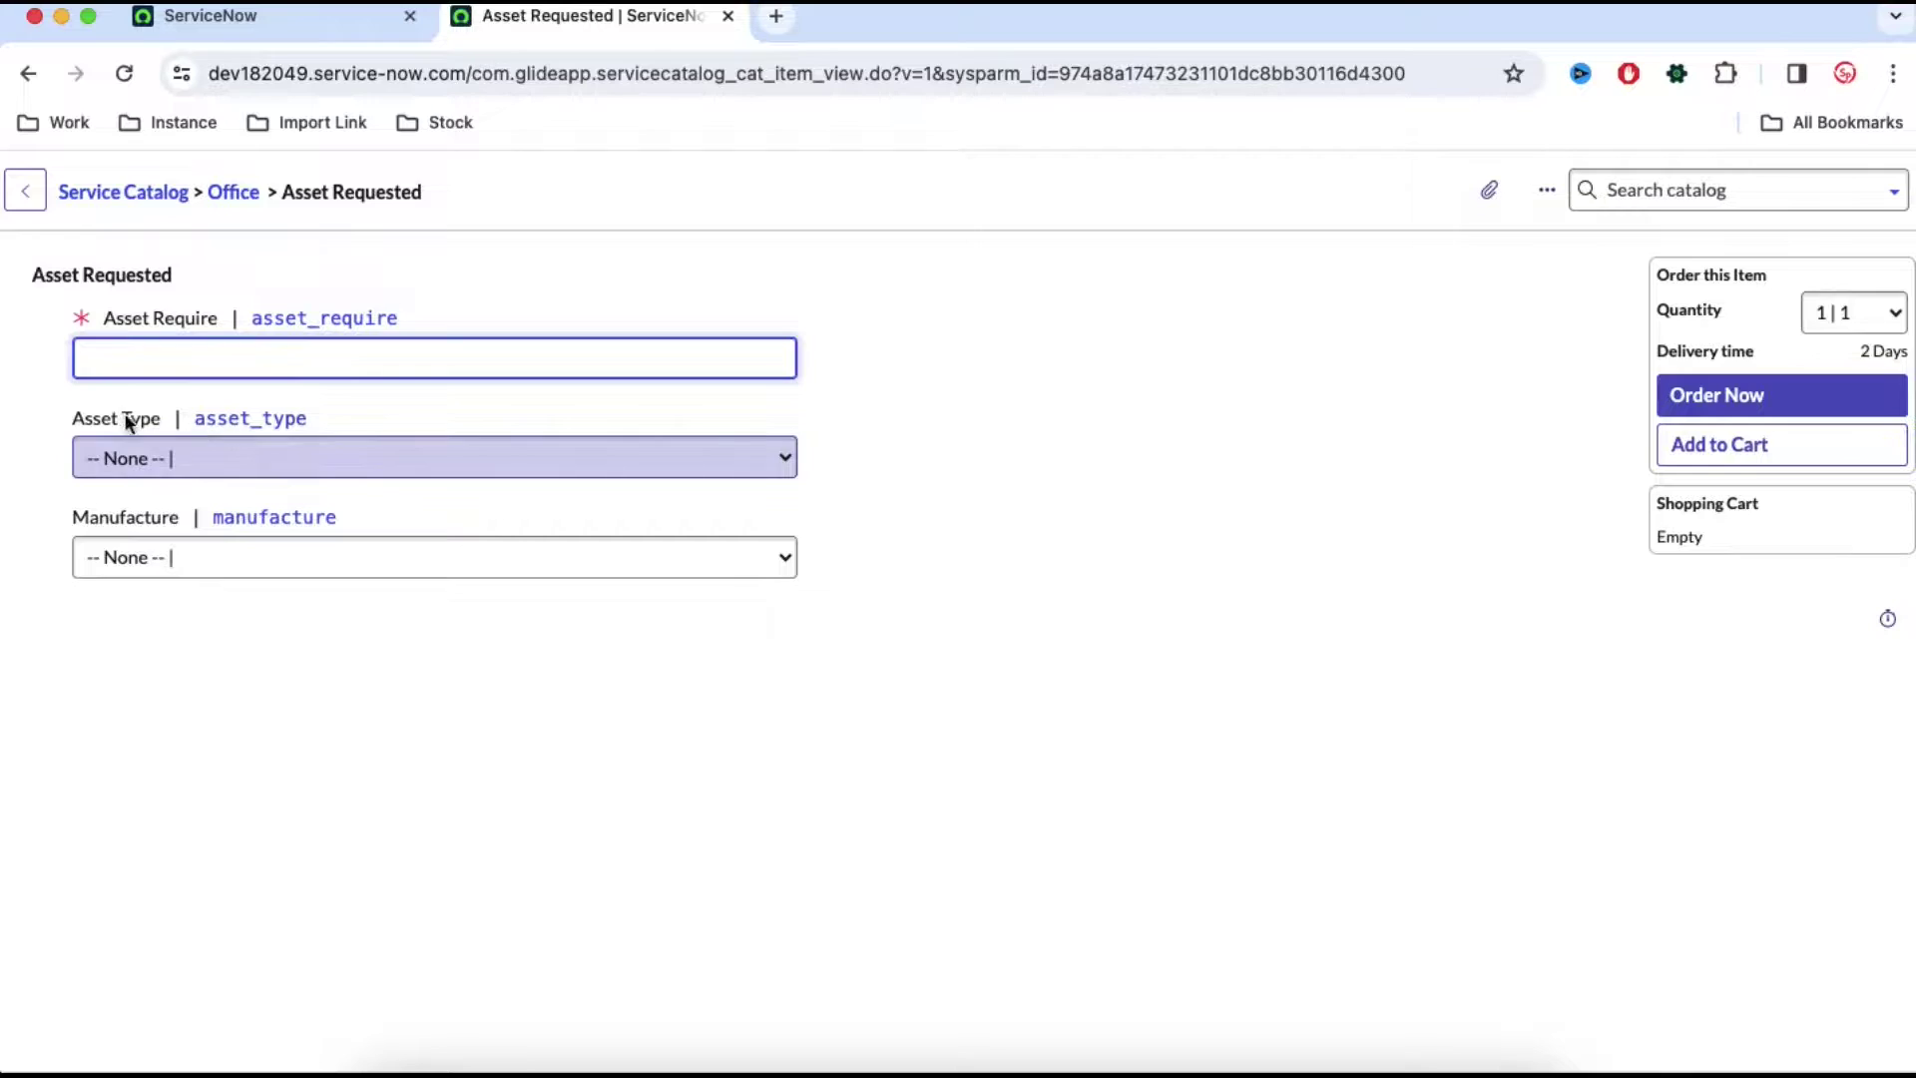
- Review the available options of the Asset Type and Manufacture variables on the Asset Requested catalog item
{"action": "left_click", "coordinate": [119, 459]}
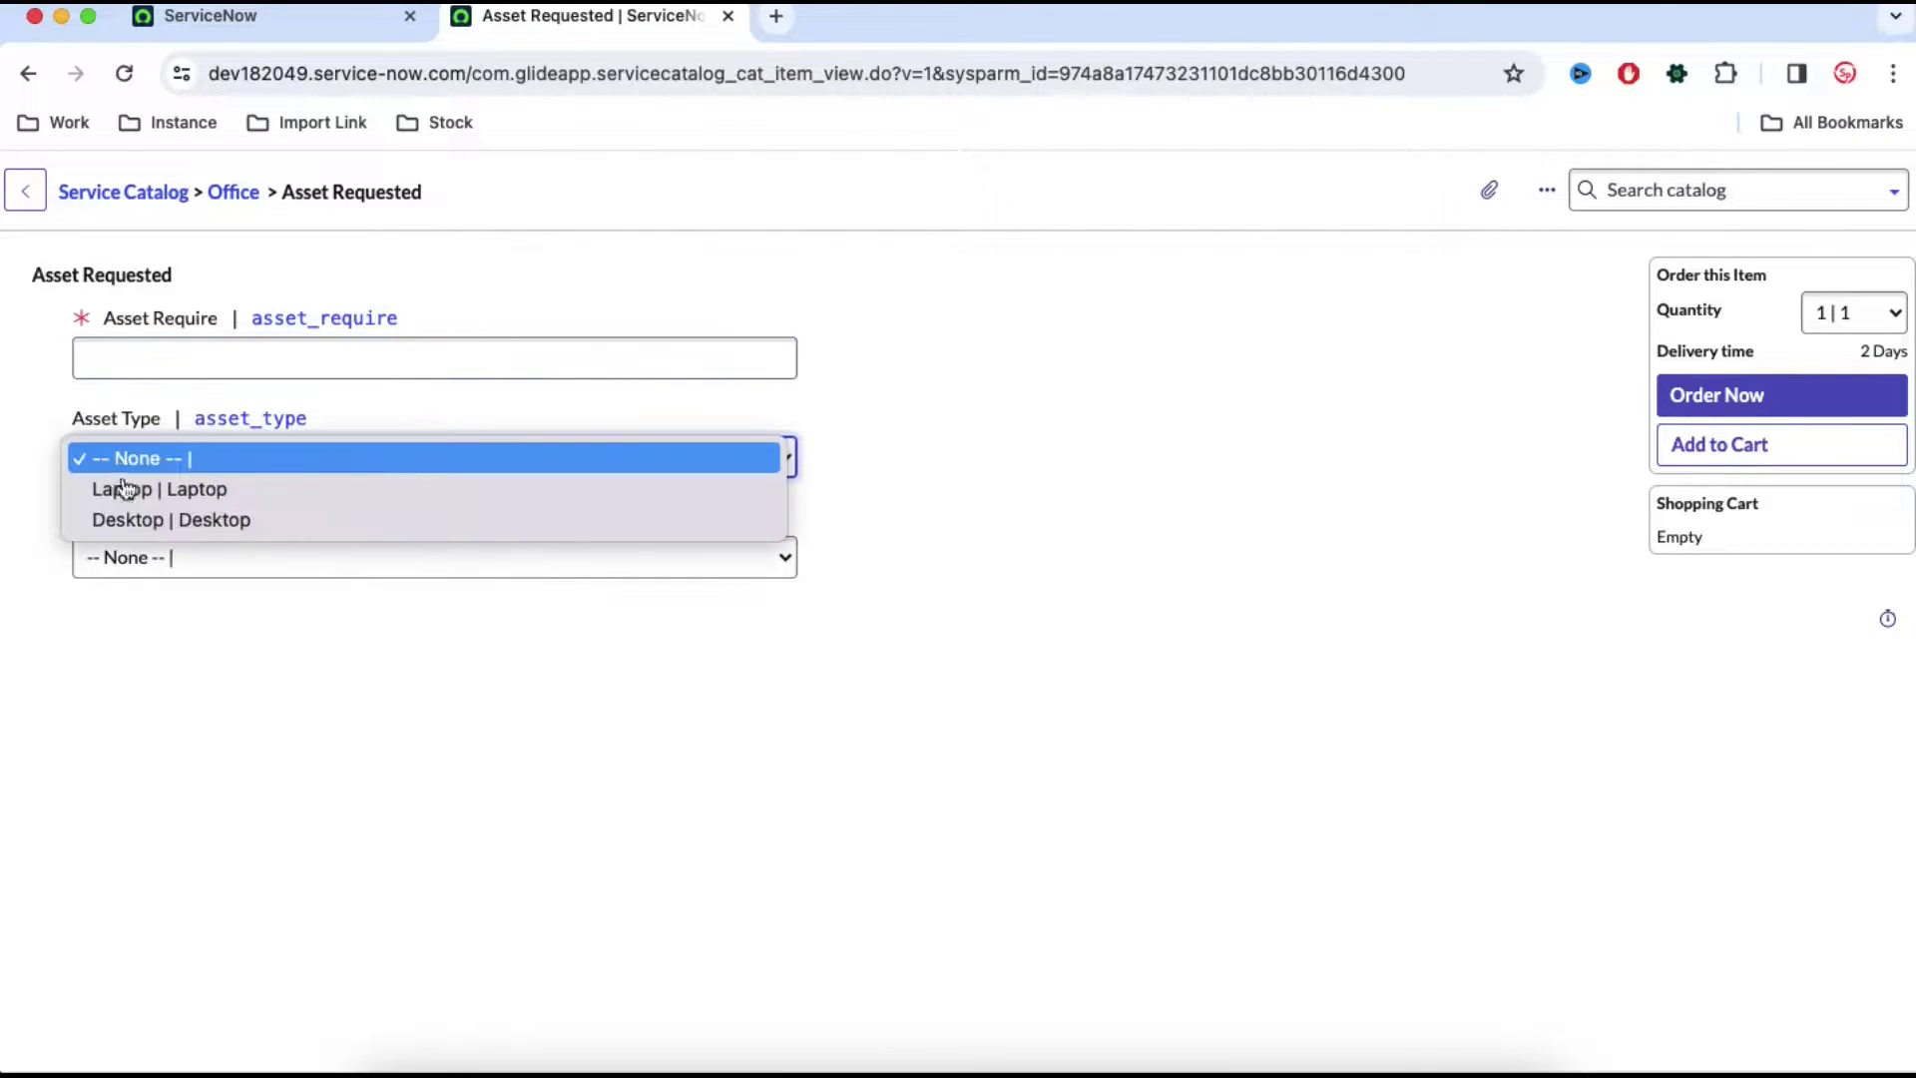
{"action": "left_click", "coordinate": [900, 614]}
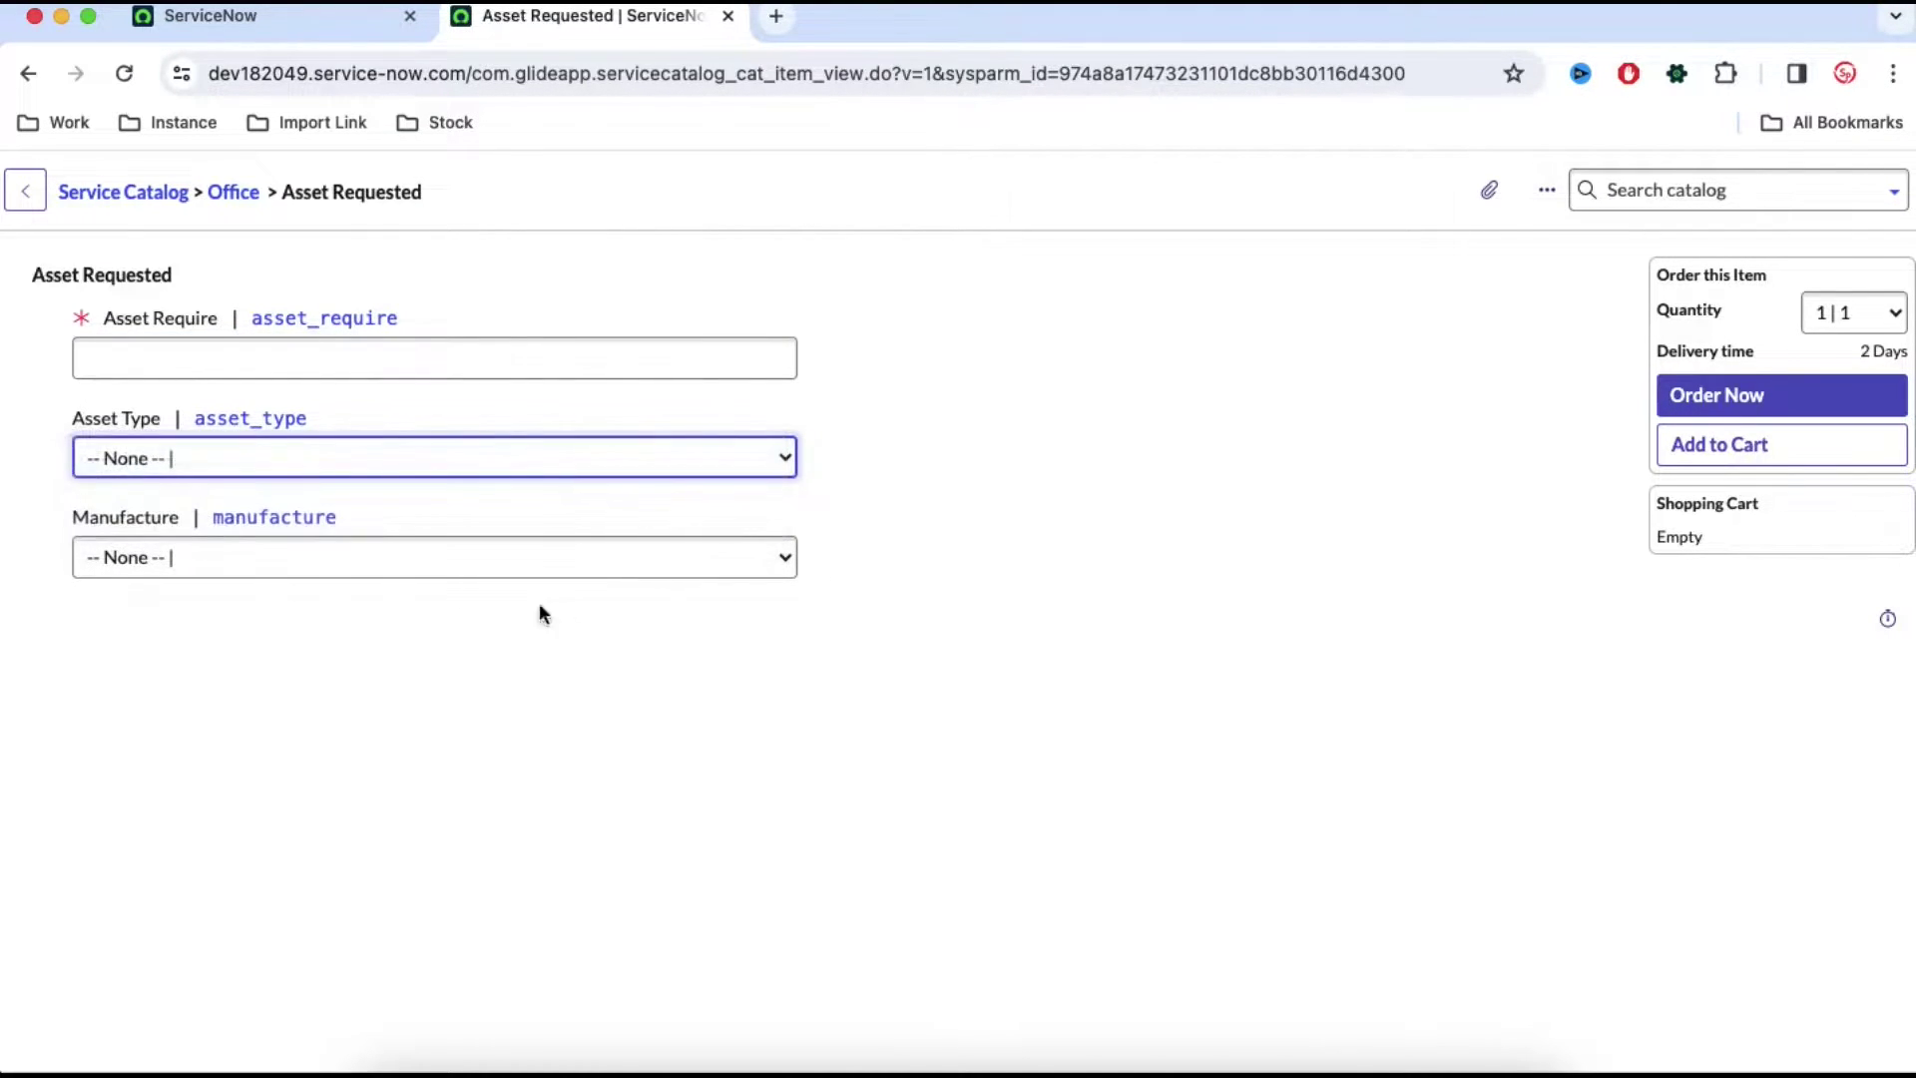
{"action": "left_click", "coordinate": [492, 565]}
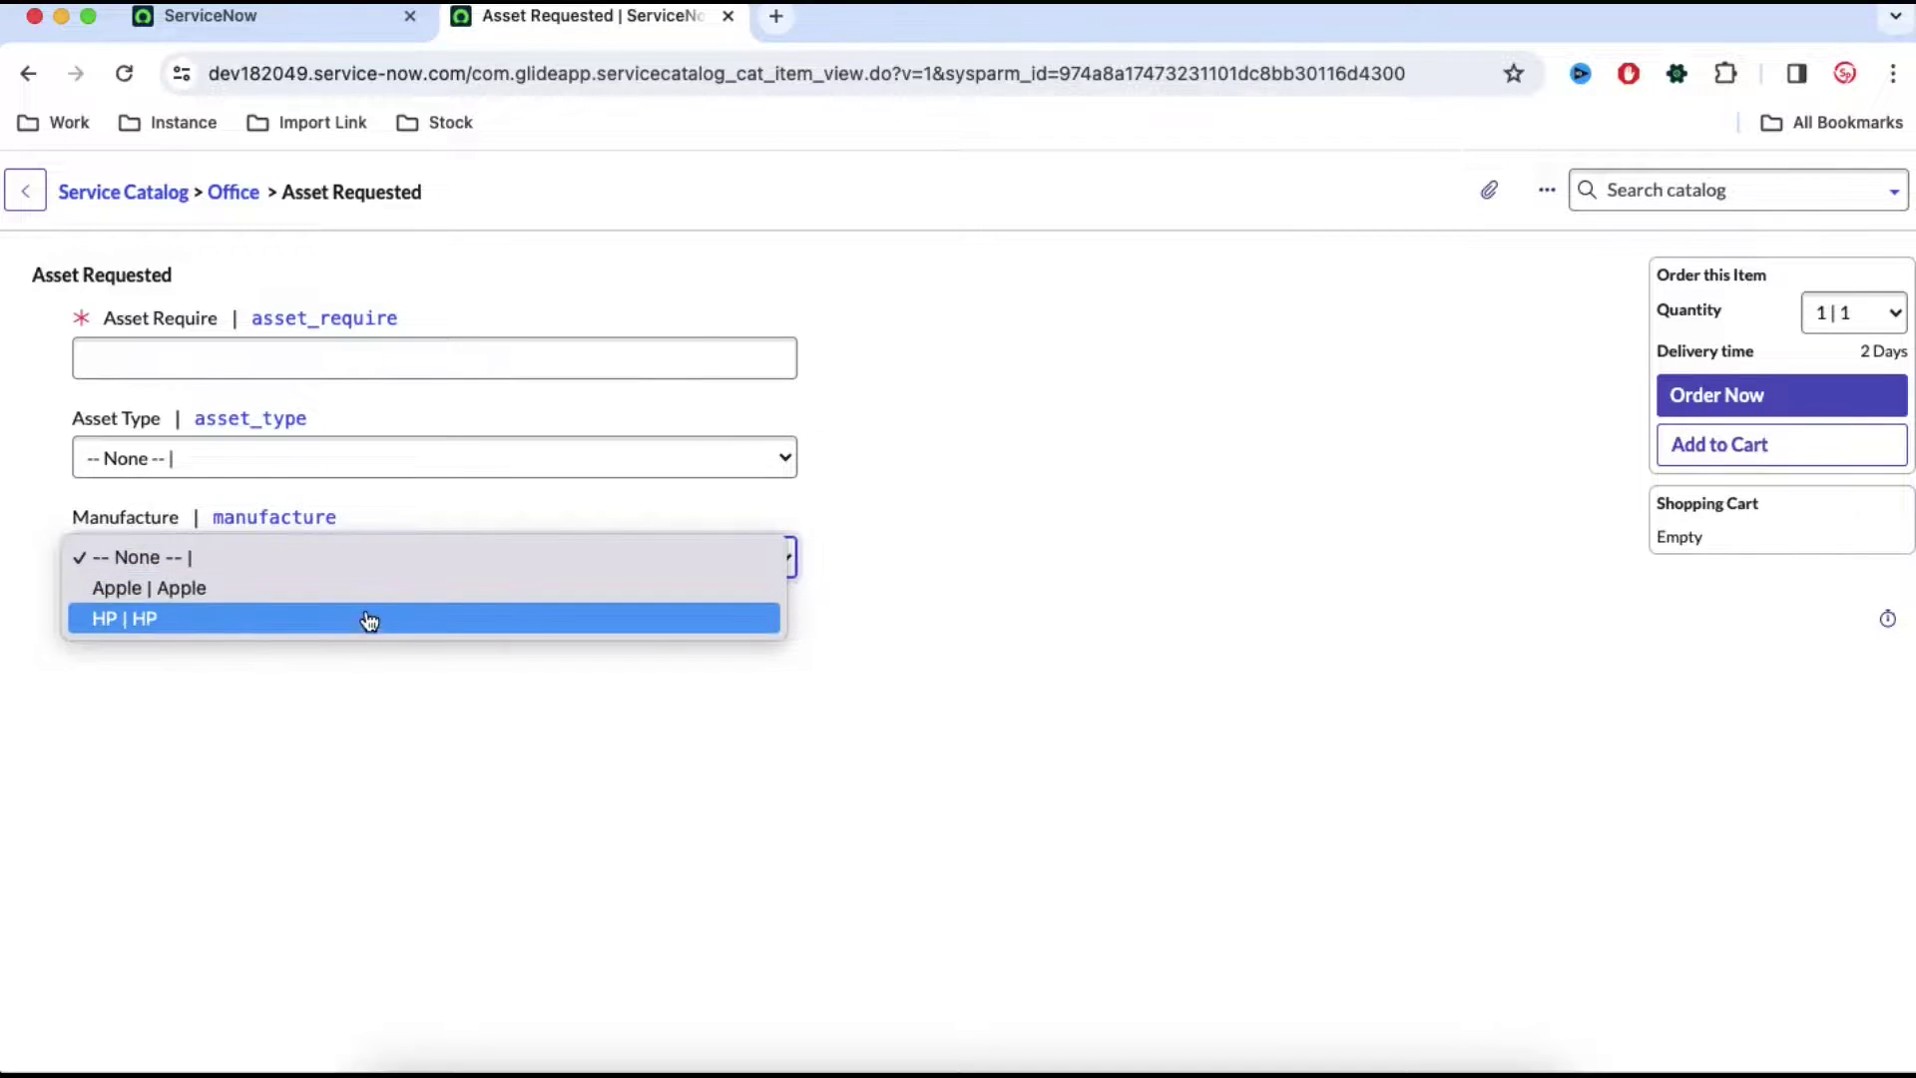
{"action": "left_click", "coordinate": [996, 591]}
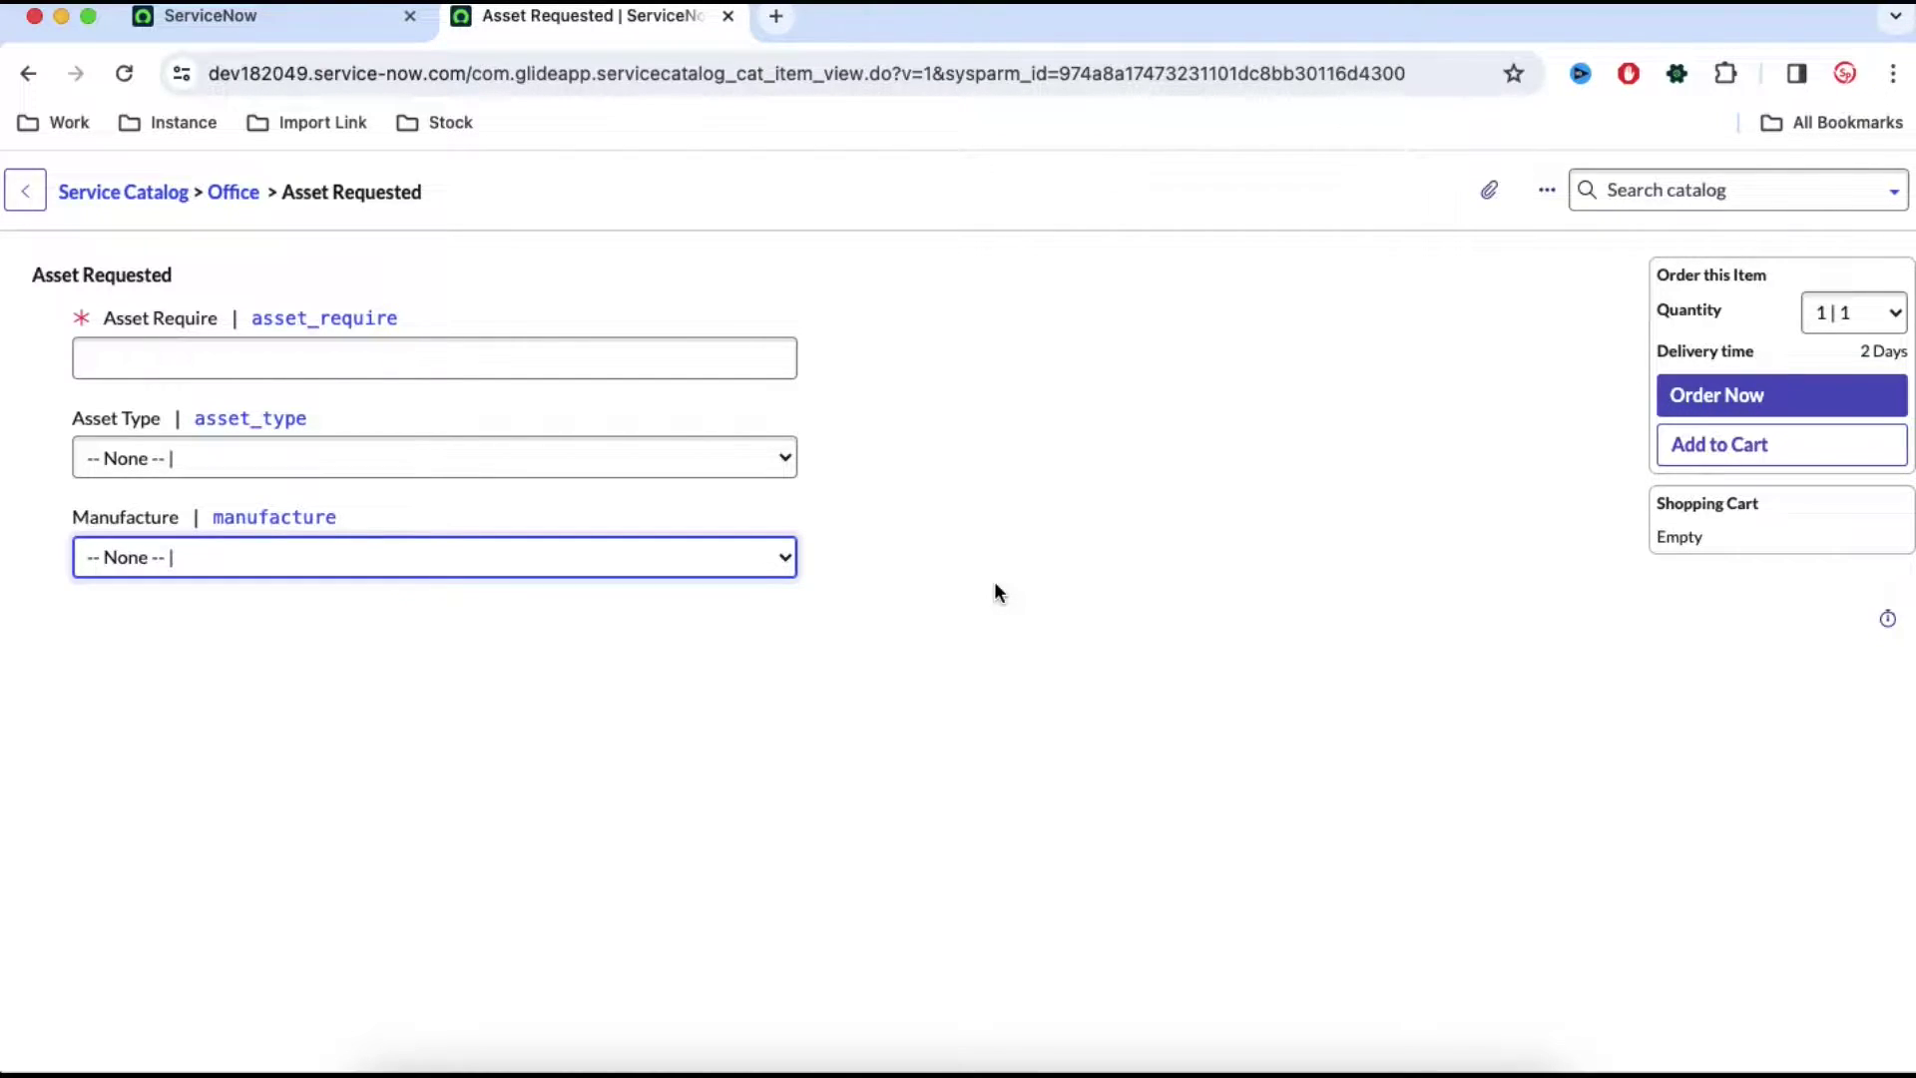
- Find "decision" in the ServiceNow application navigator and open Decision Builder
{"action": "left_click", "coordinate": [302, 27]}
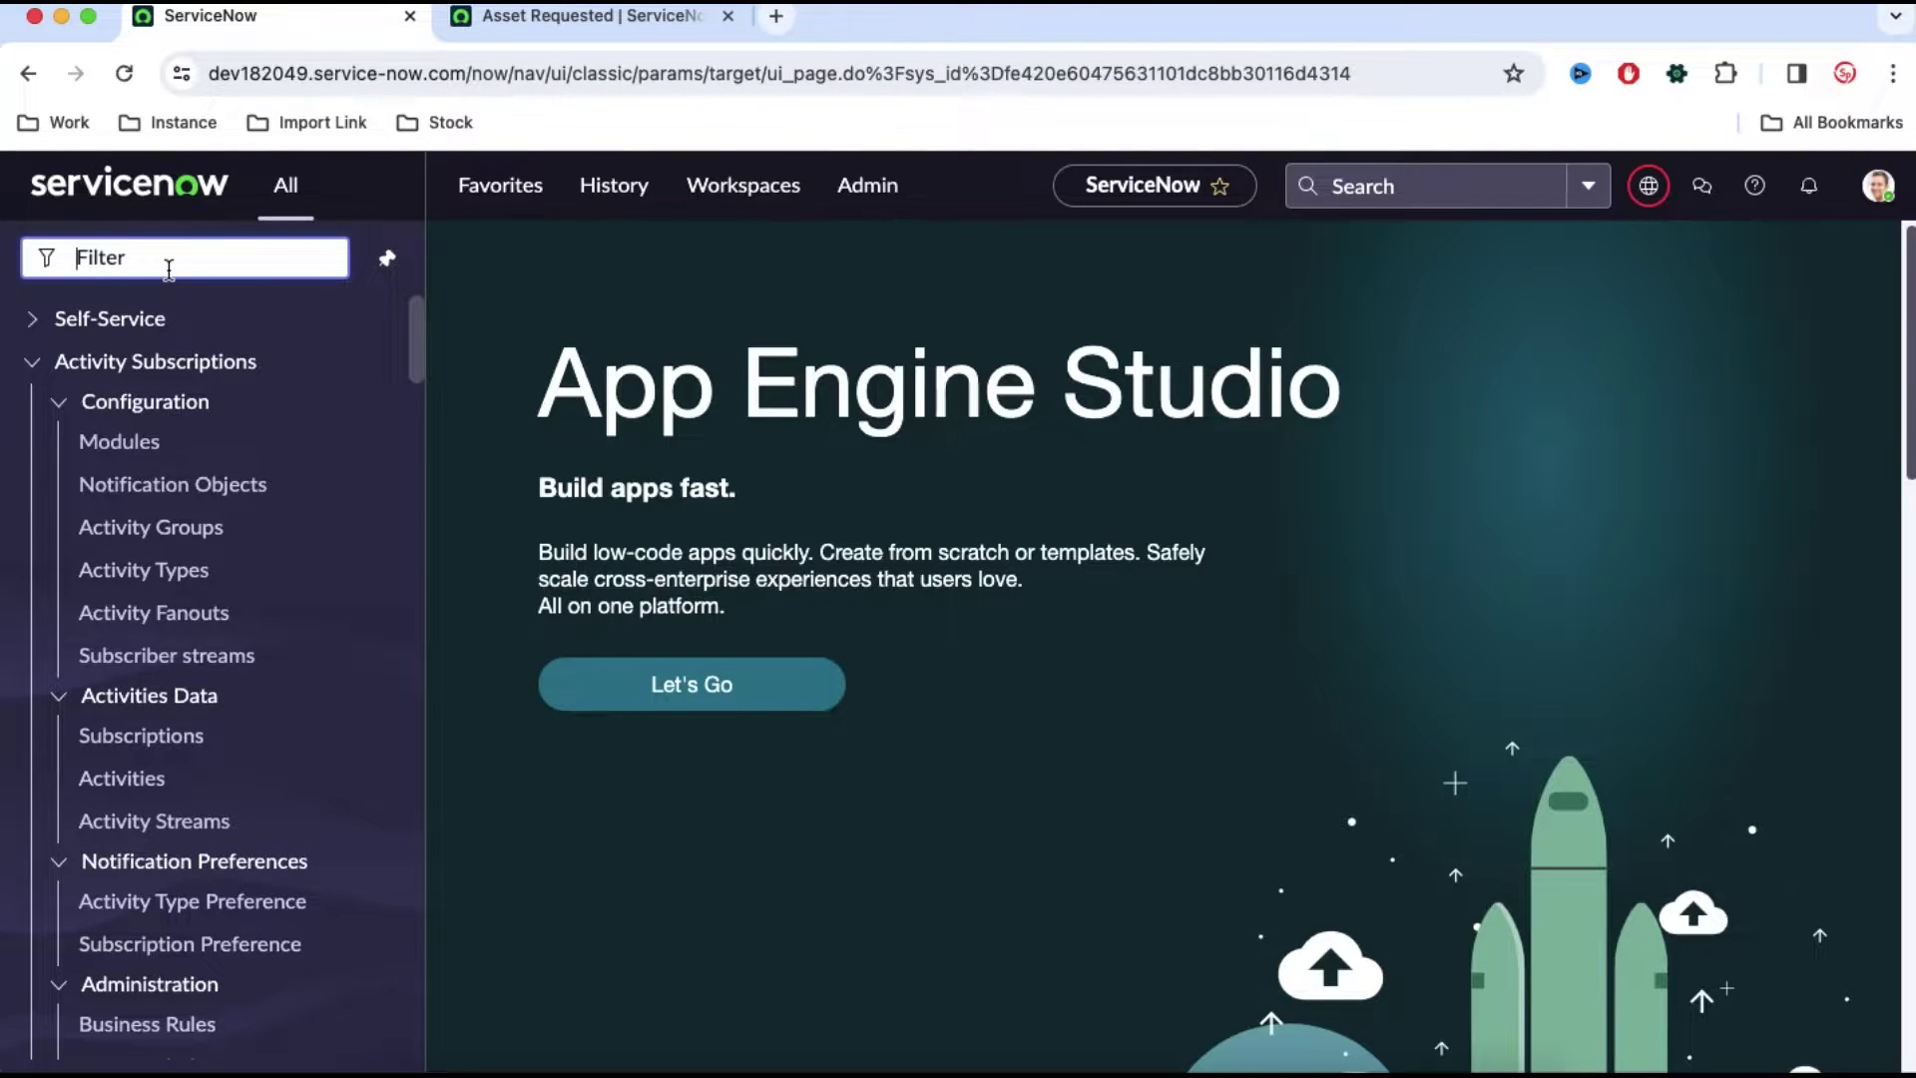
{"action": "type", "text": "decision"}
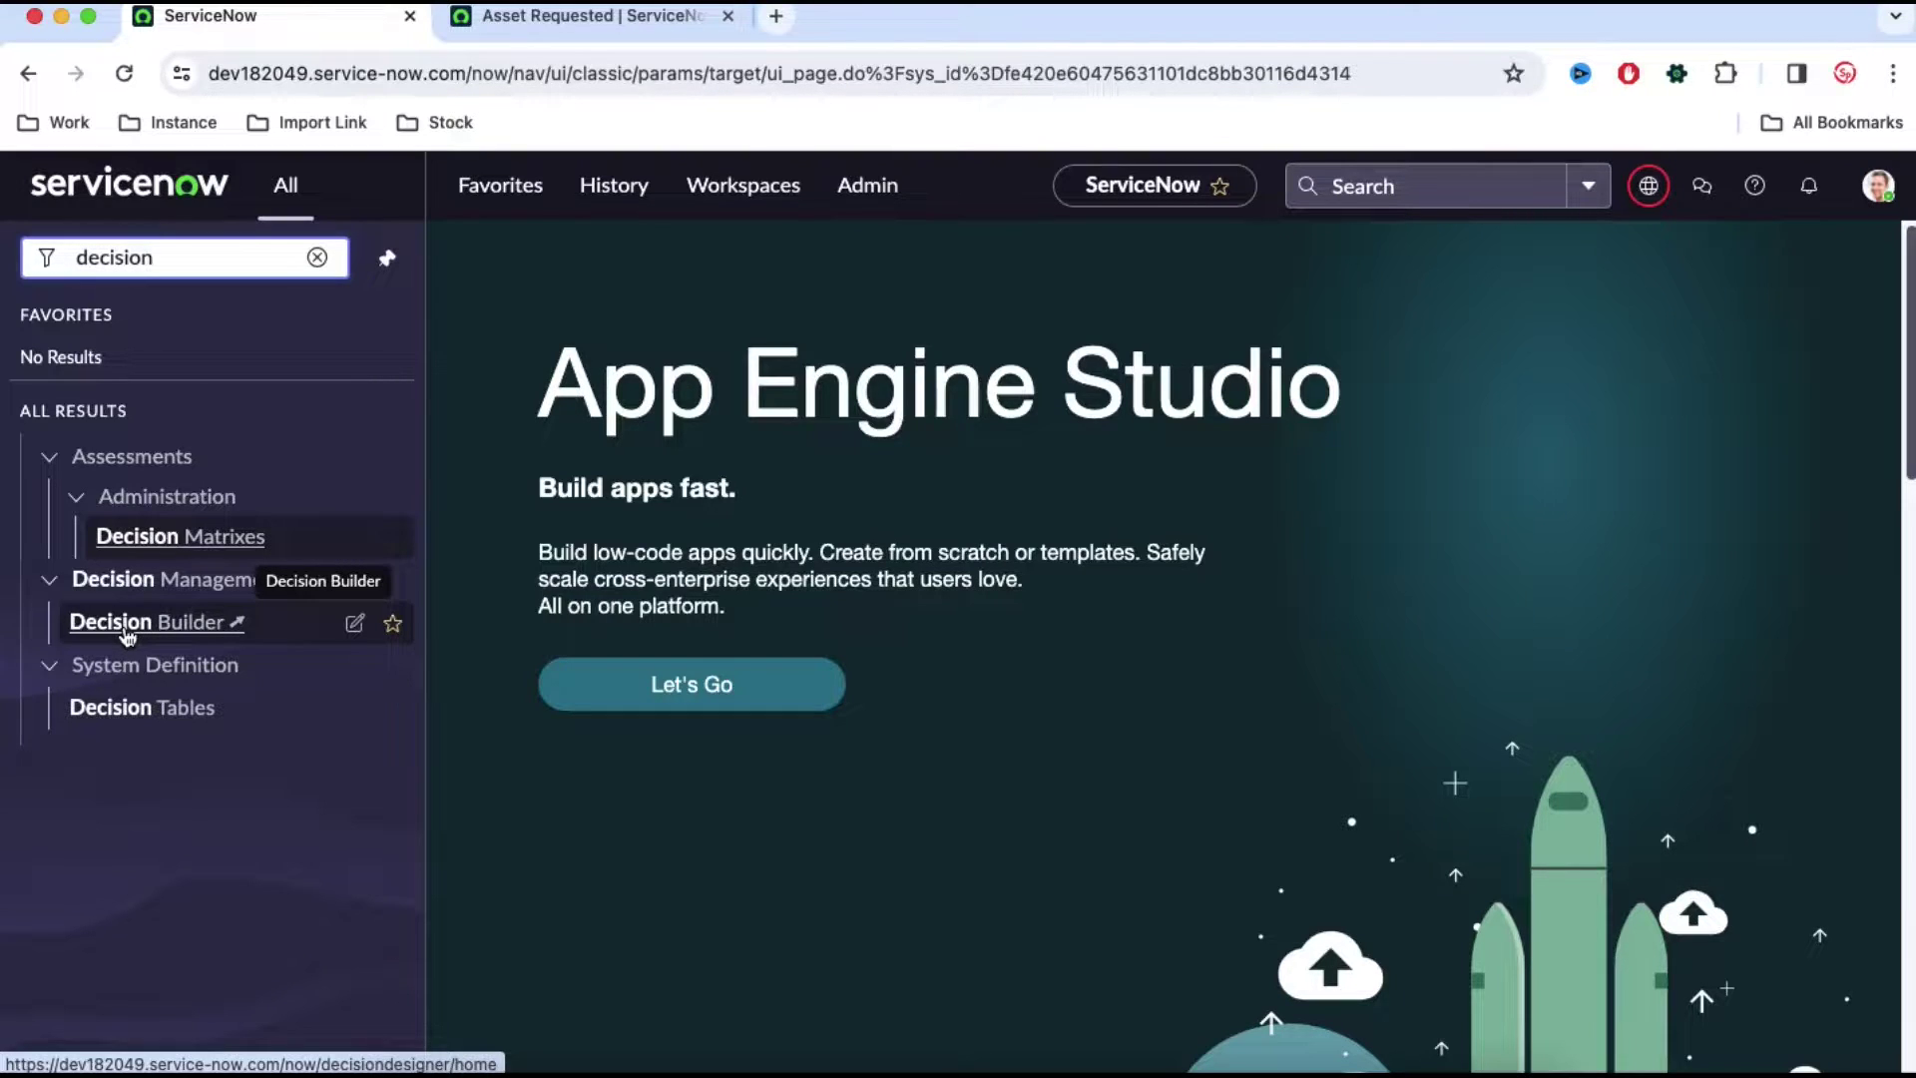
{"action": "left_click", "coordinate": [127, 628]}
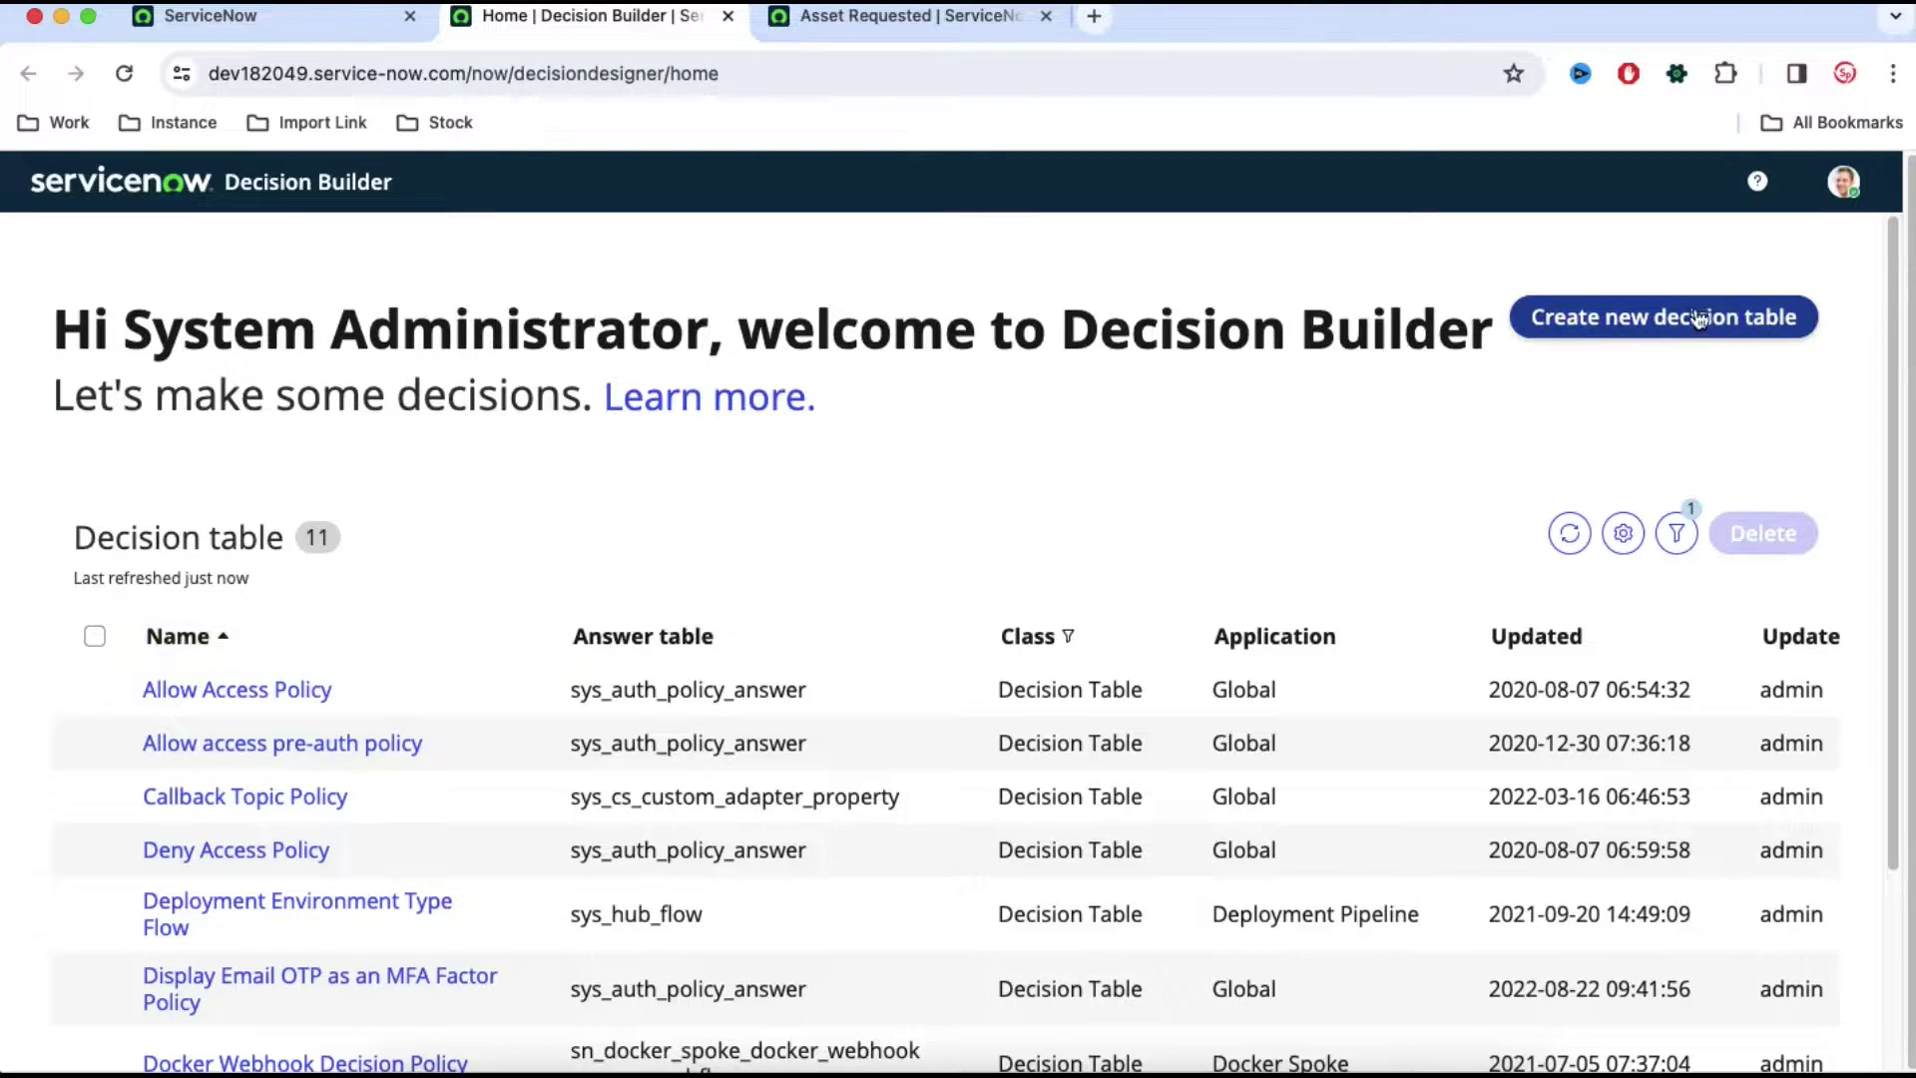
- Create a new decision table named Asset Result in the Global application, accessible from all application scopes
{"action": "left_click", "coordinate": [1644, 318]}
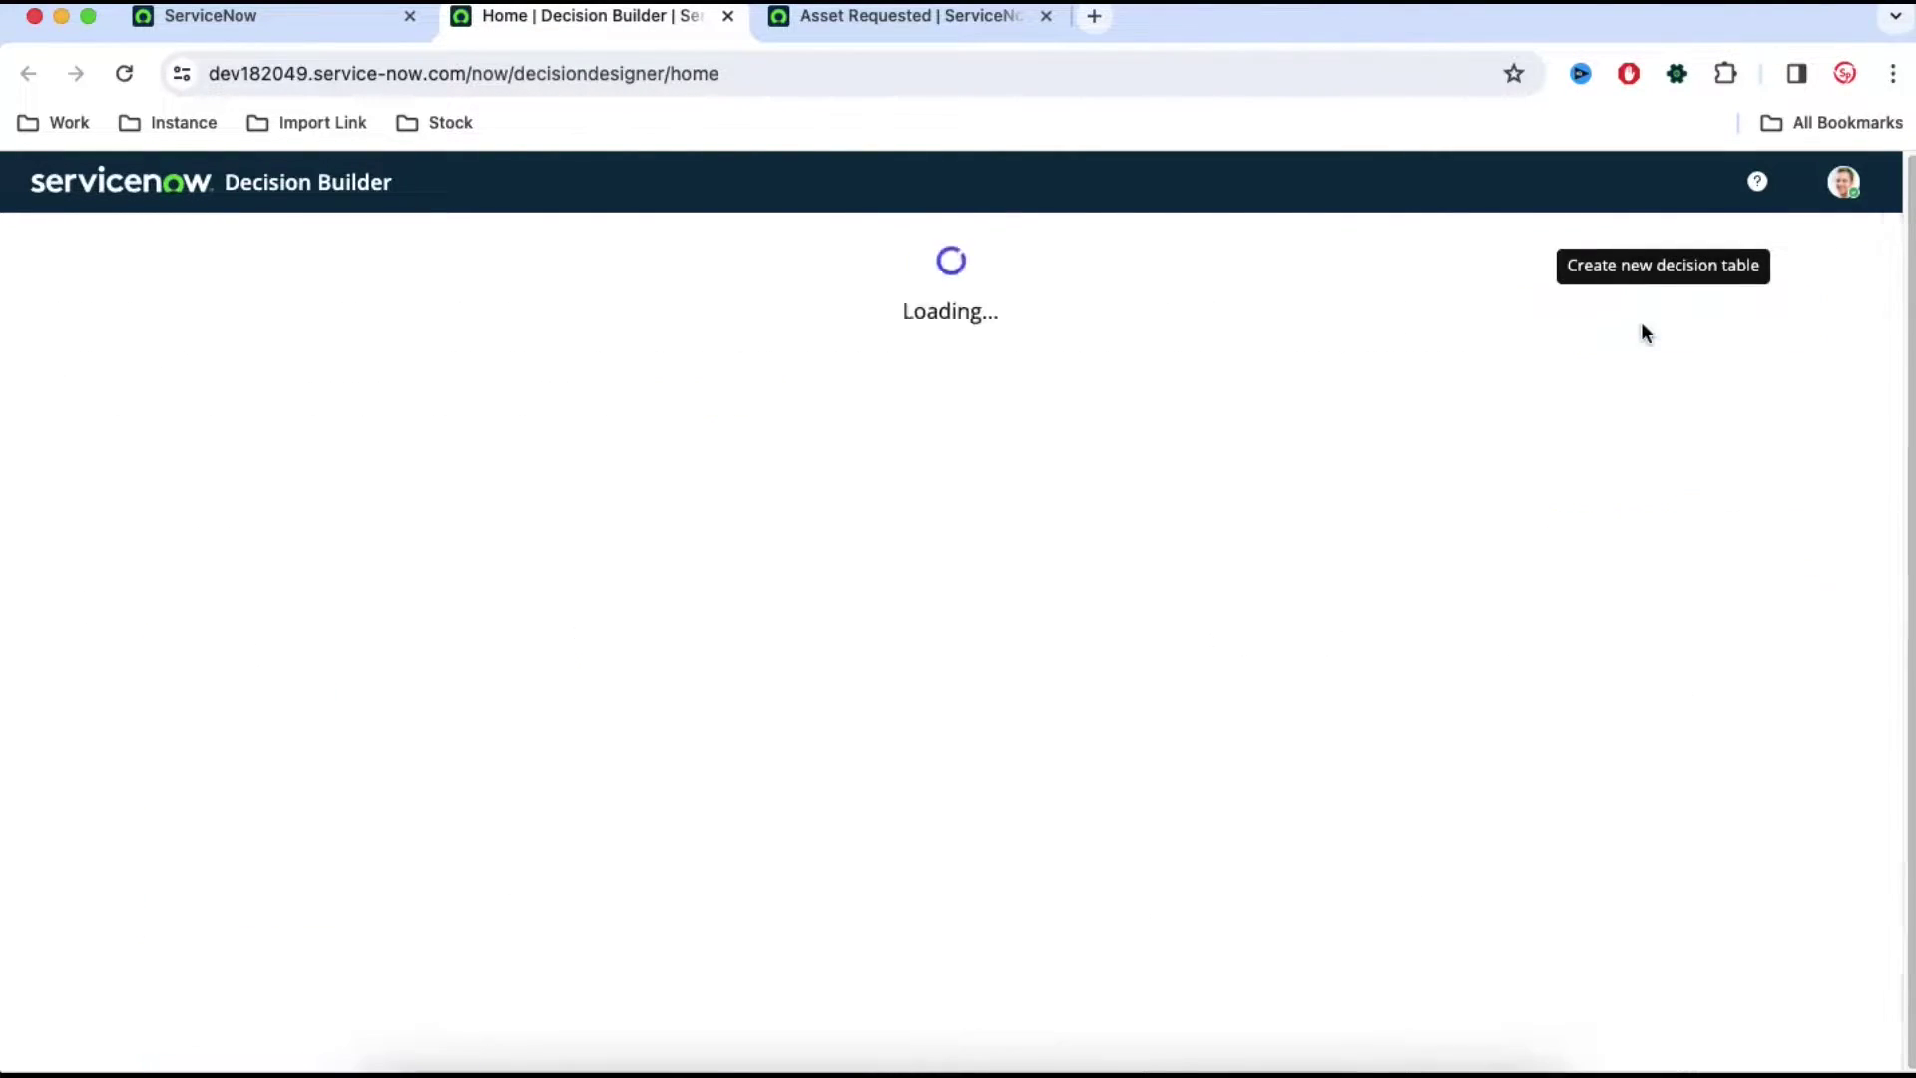
{"action": "left_click", "coordinate": [886, 605]}
{"action": "type", "text": "A"}
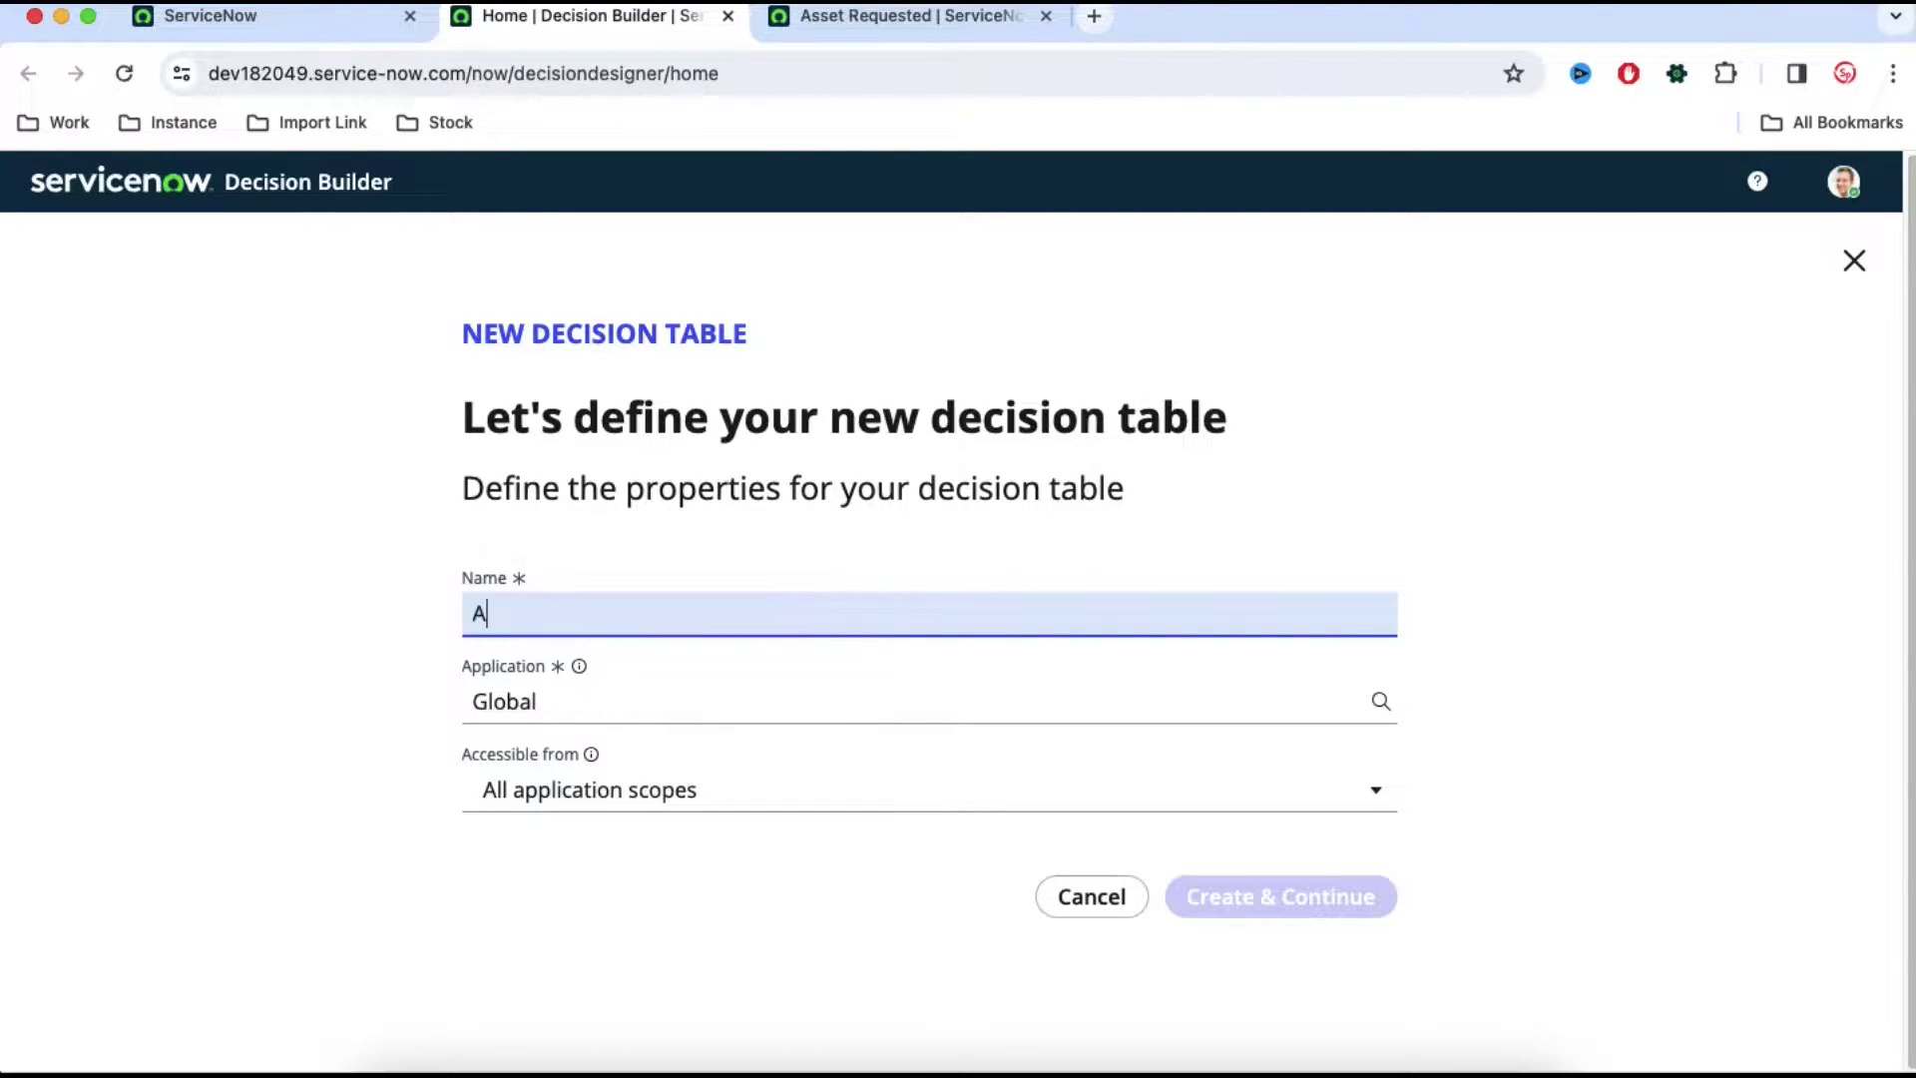
{"action": "type", "text": "sset Result"}
{"action": "left_click", "coordinate": [856, 913]}
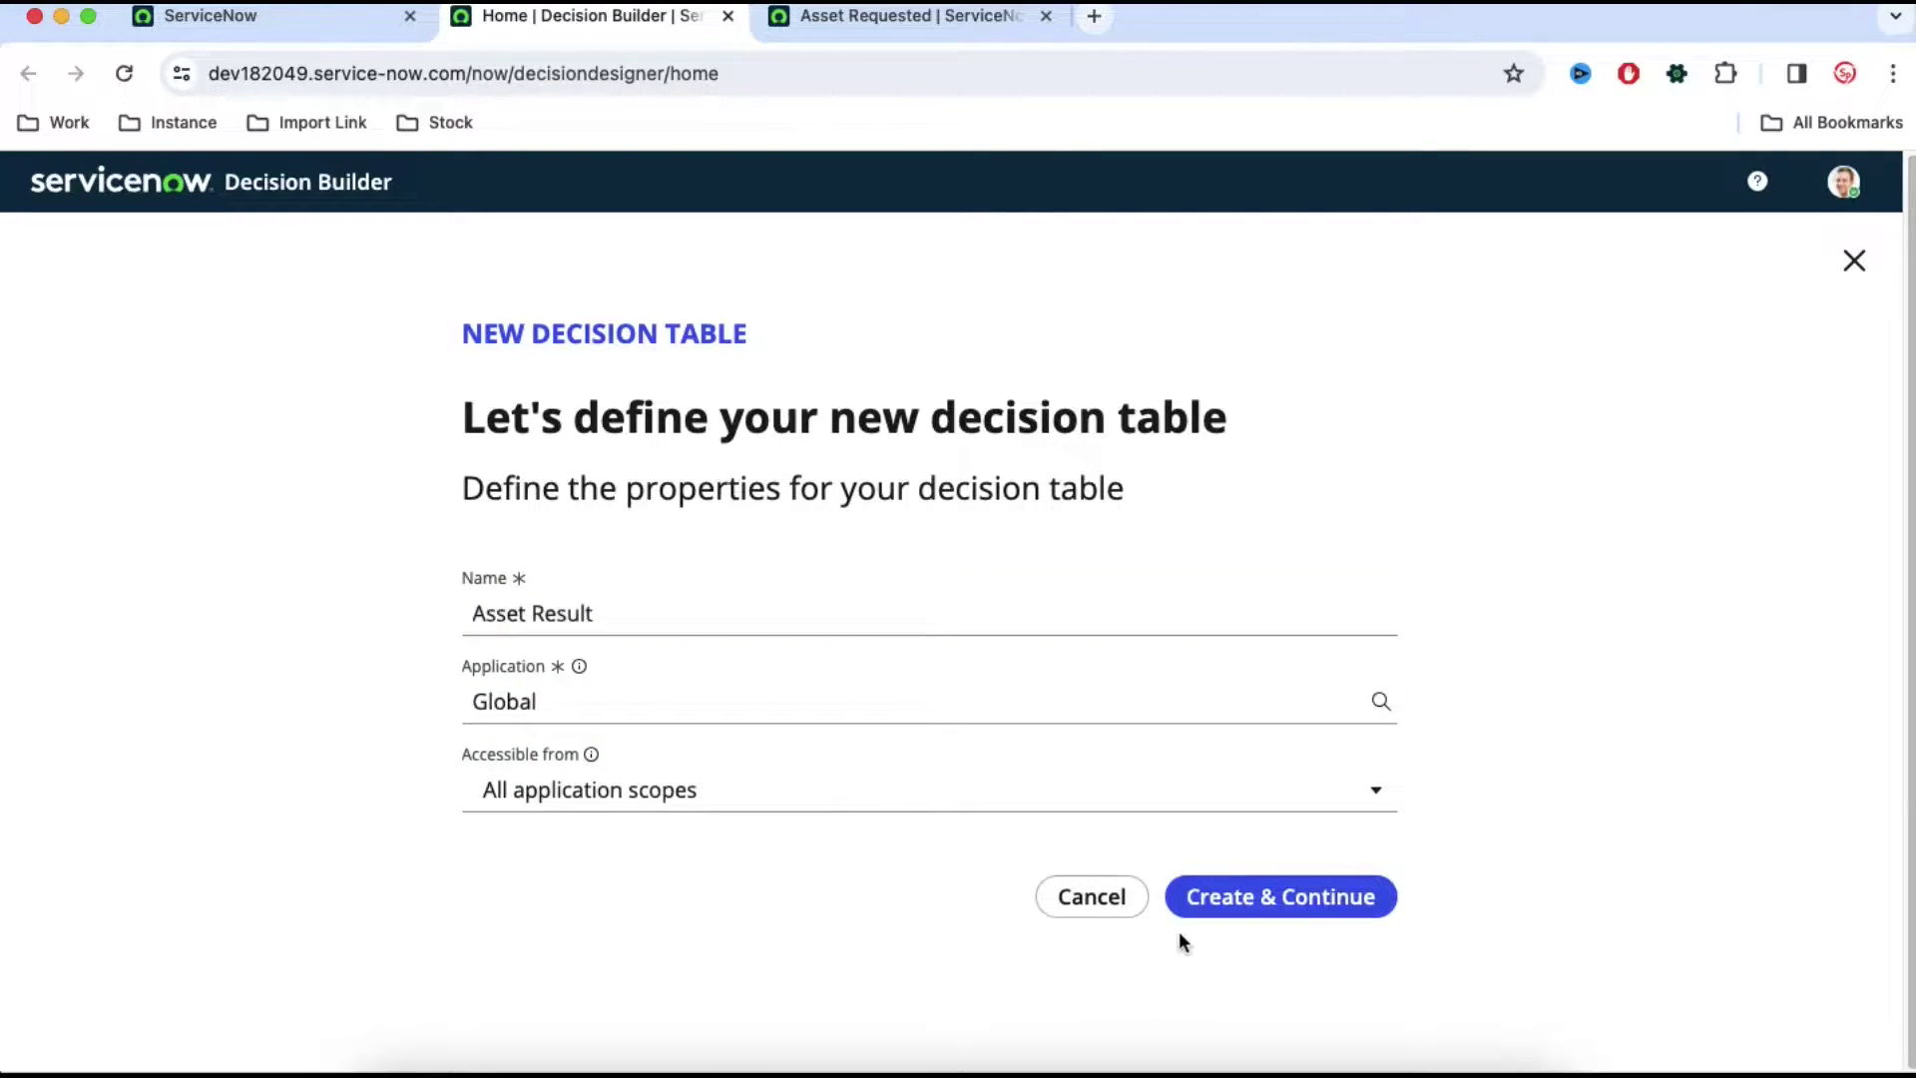
{"action": "left_click", "coordinate": [1250, 903]}
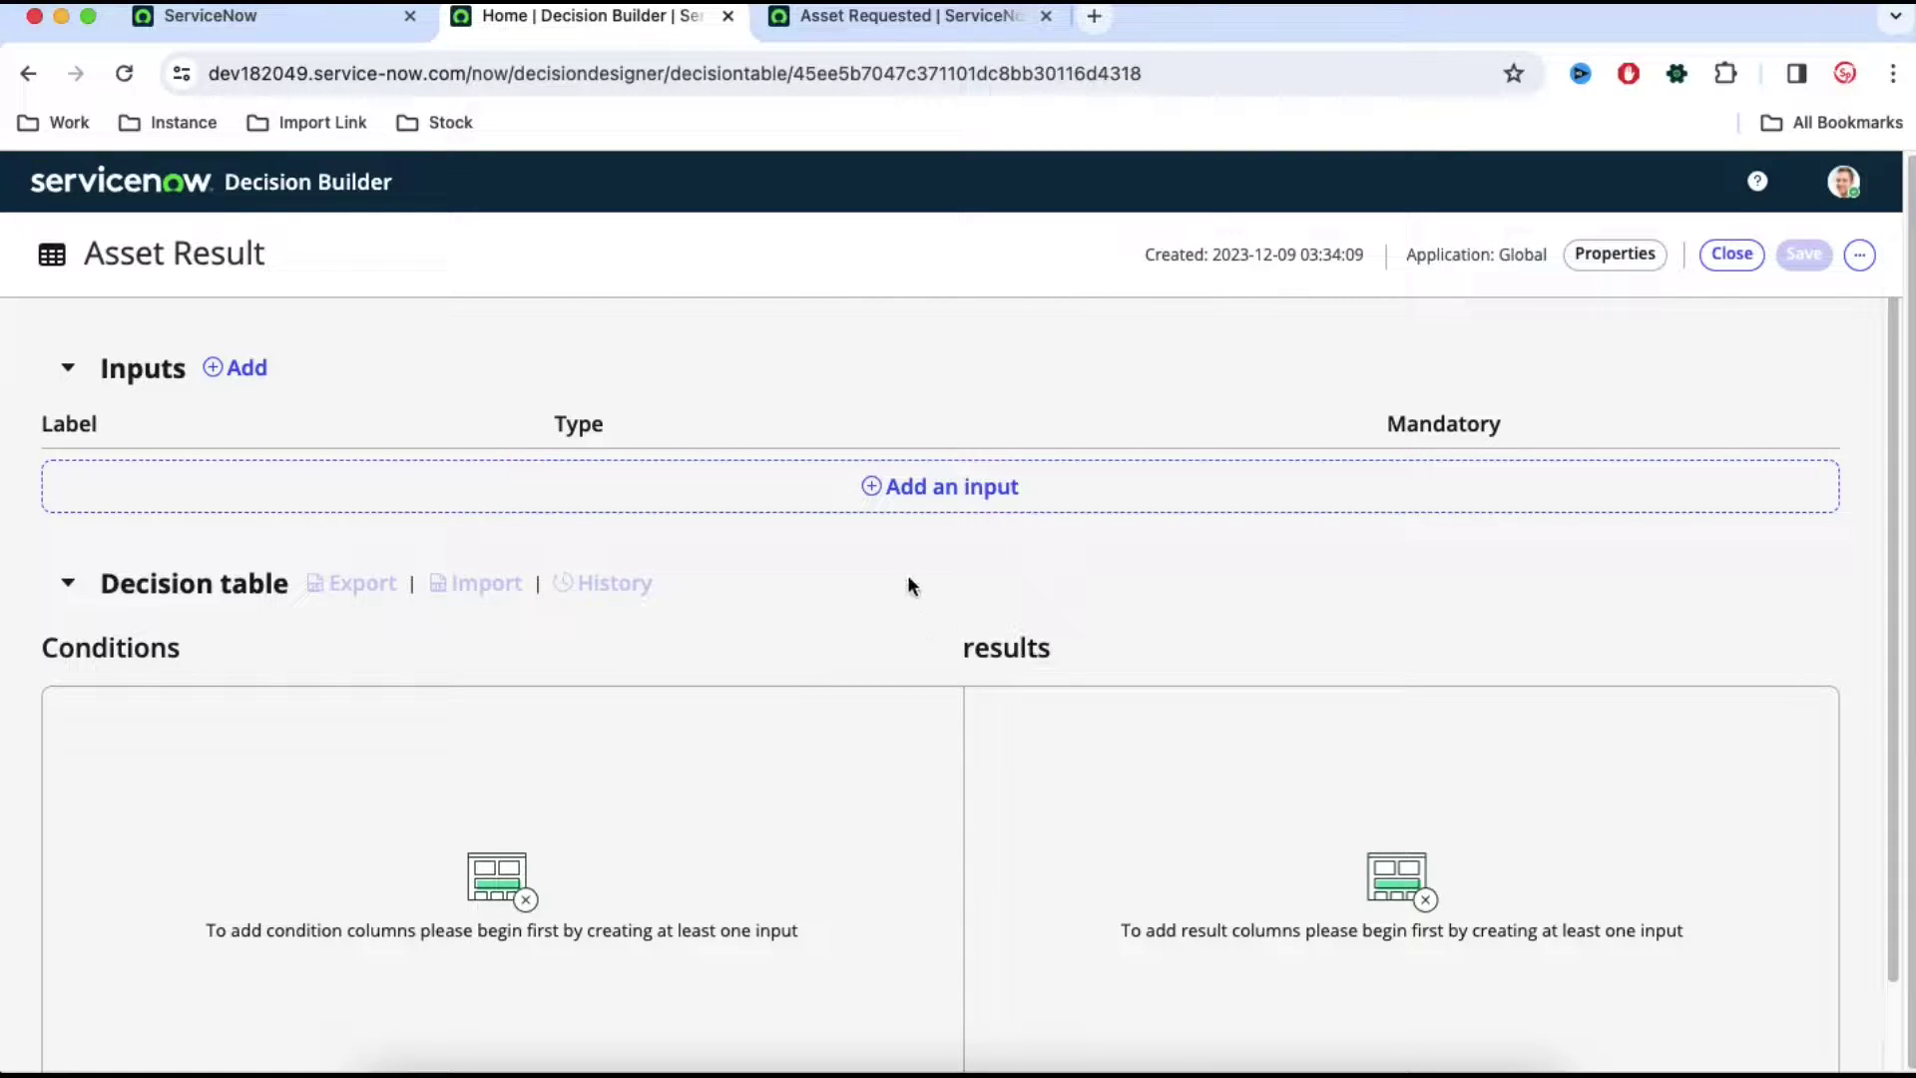
- Check the Asset Type and Manufacture choices on the Asset Requested catalog item again
{"action": "left_click", "coordinate": [918, 16]}
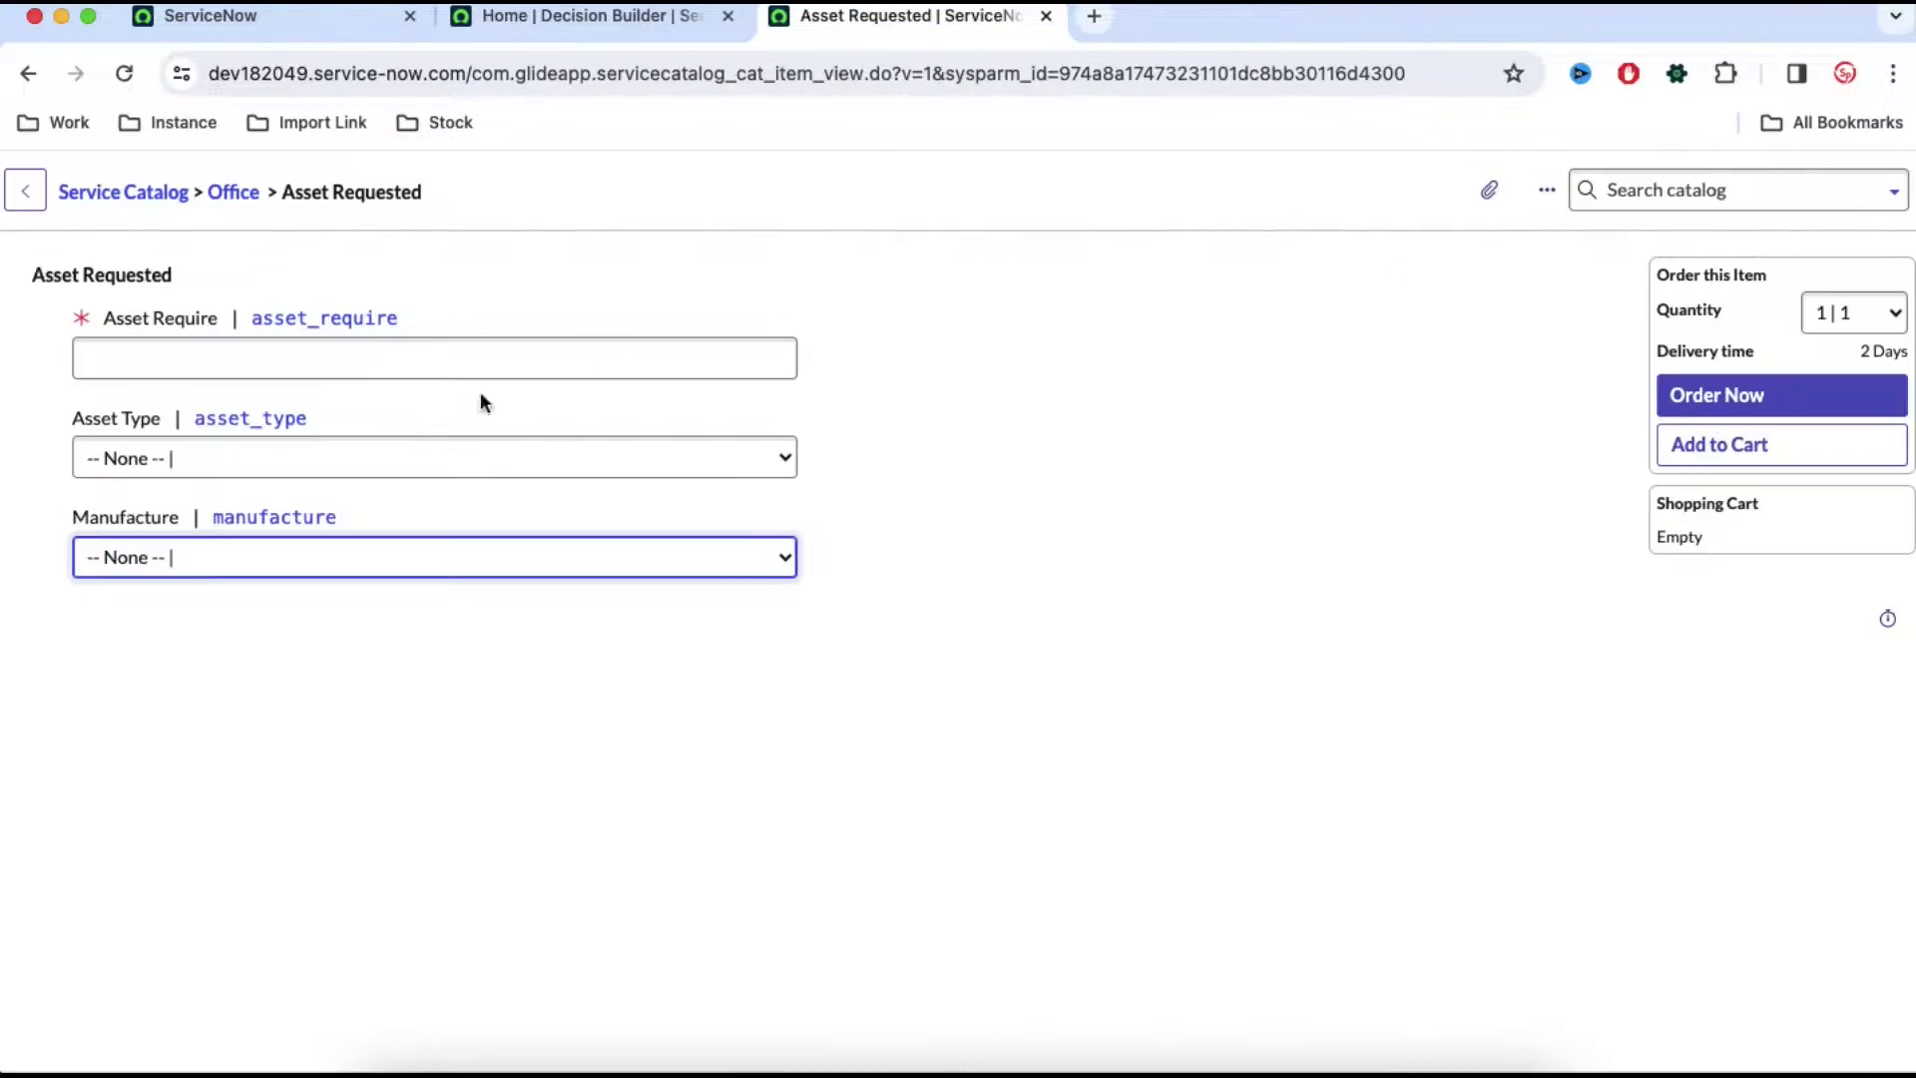
{"action": "left_click", "coordinate": [186, 479]}
{"action": "left_click", "coordinate": [1326, 535]}
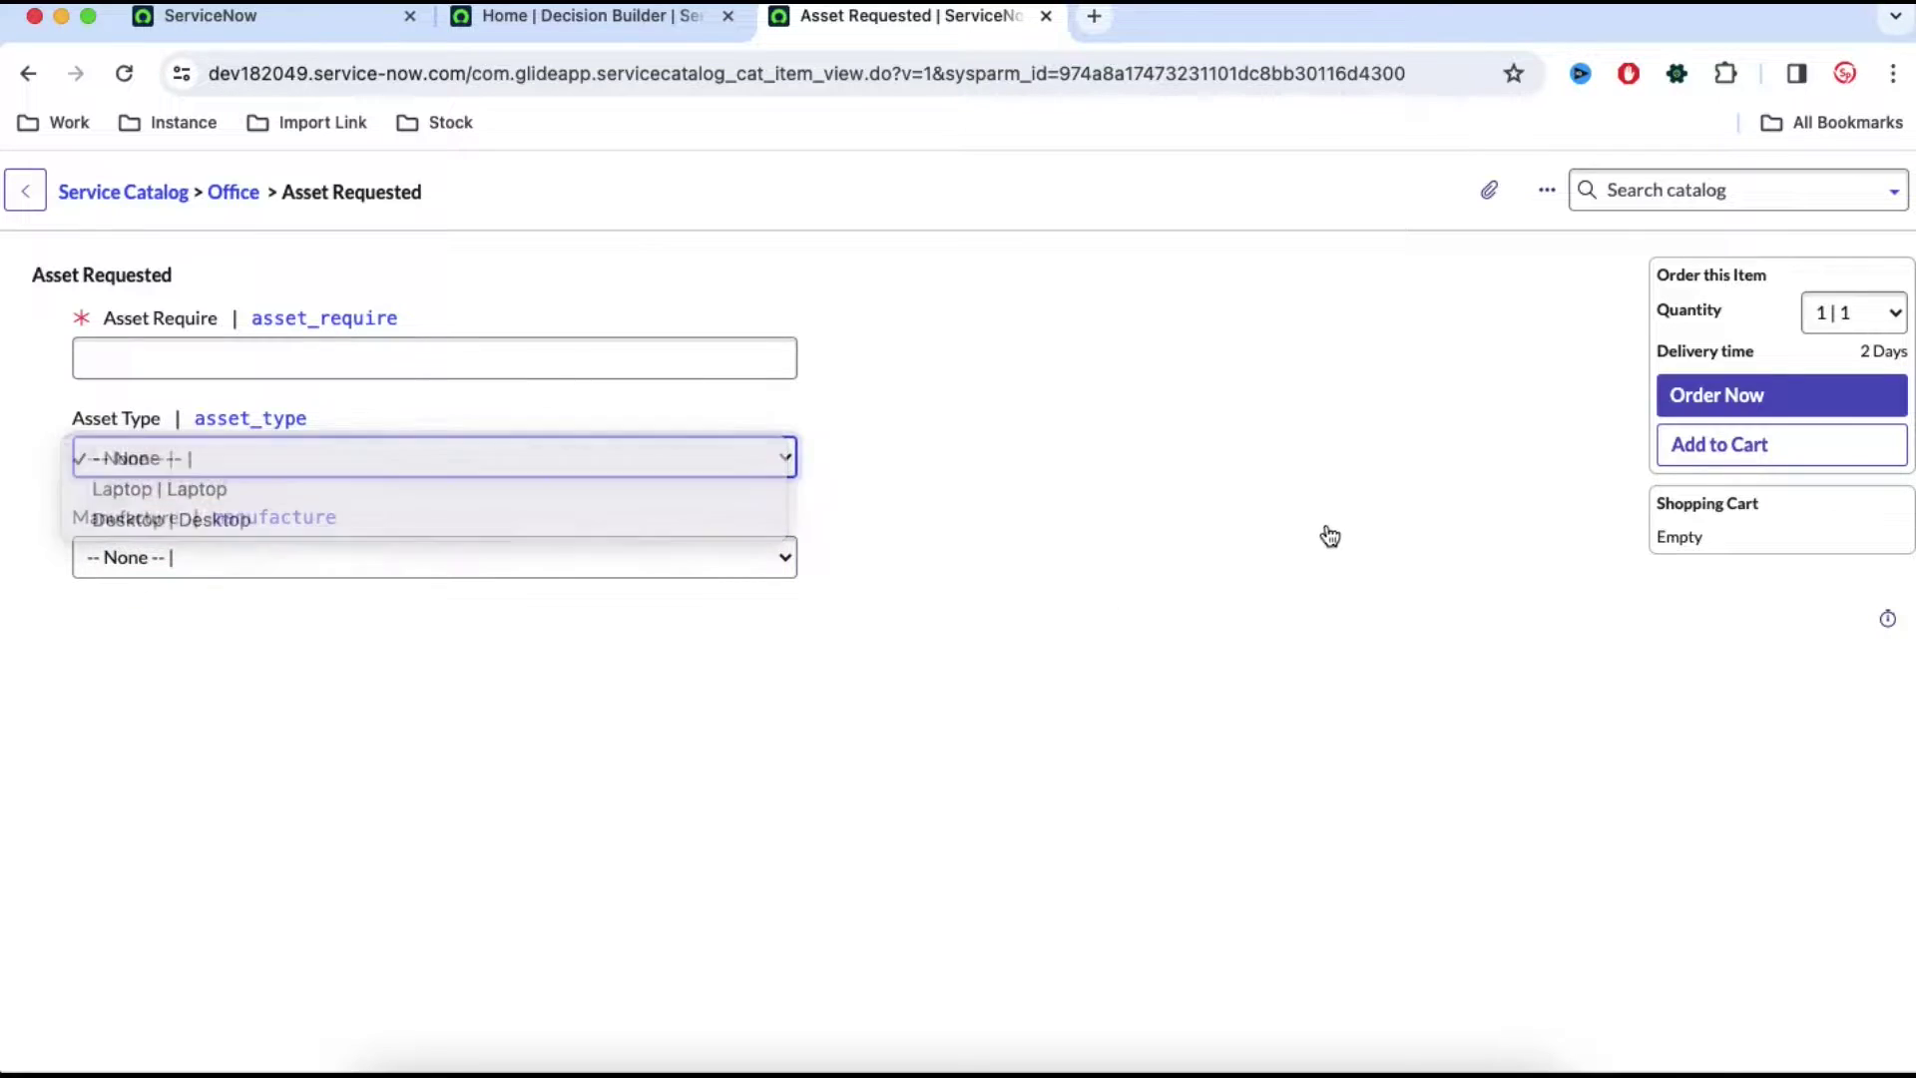
{"action": "left_click", "coordinate": [669, 558]}
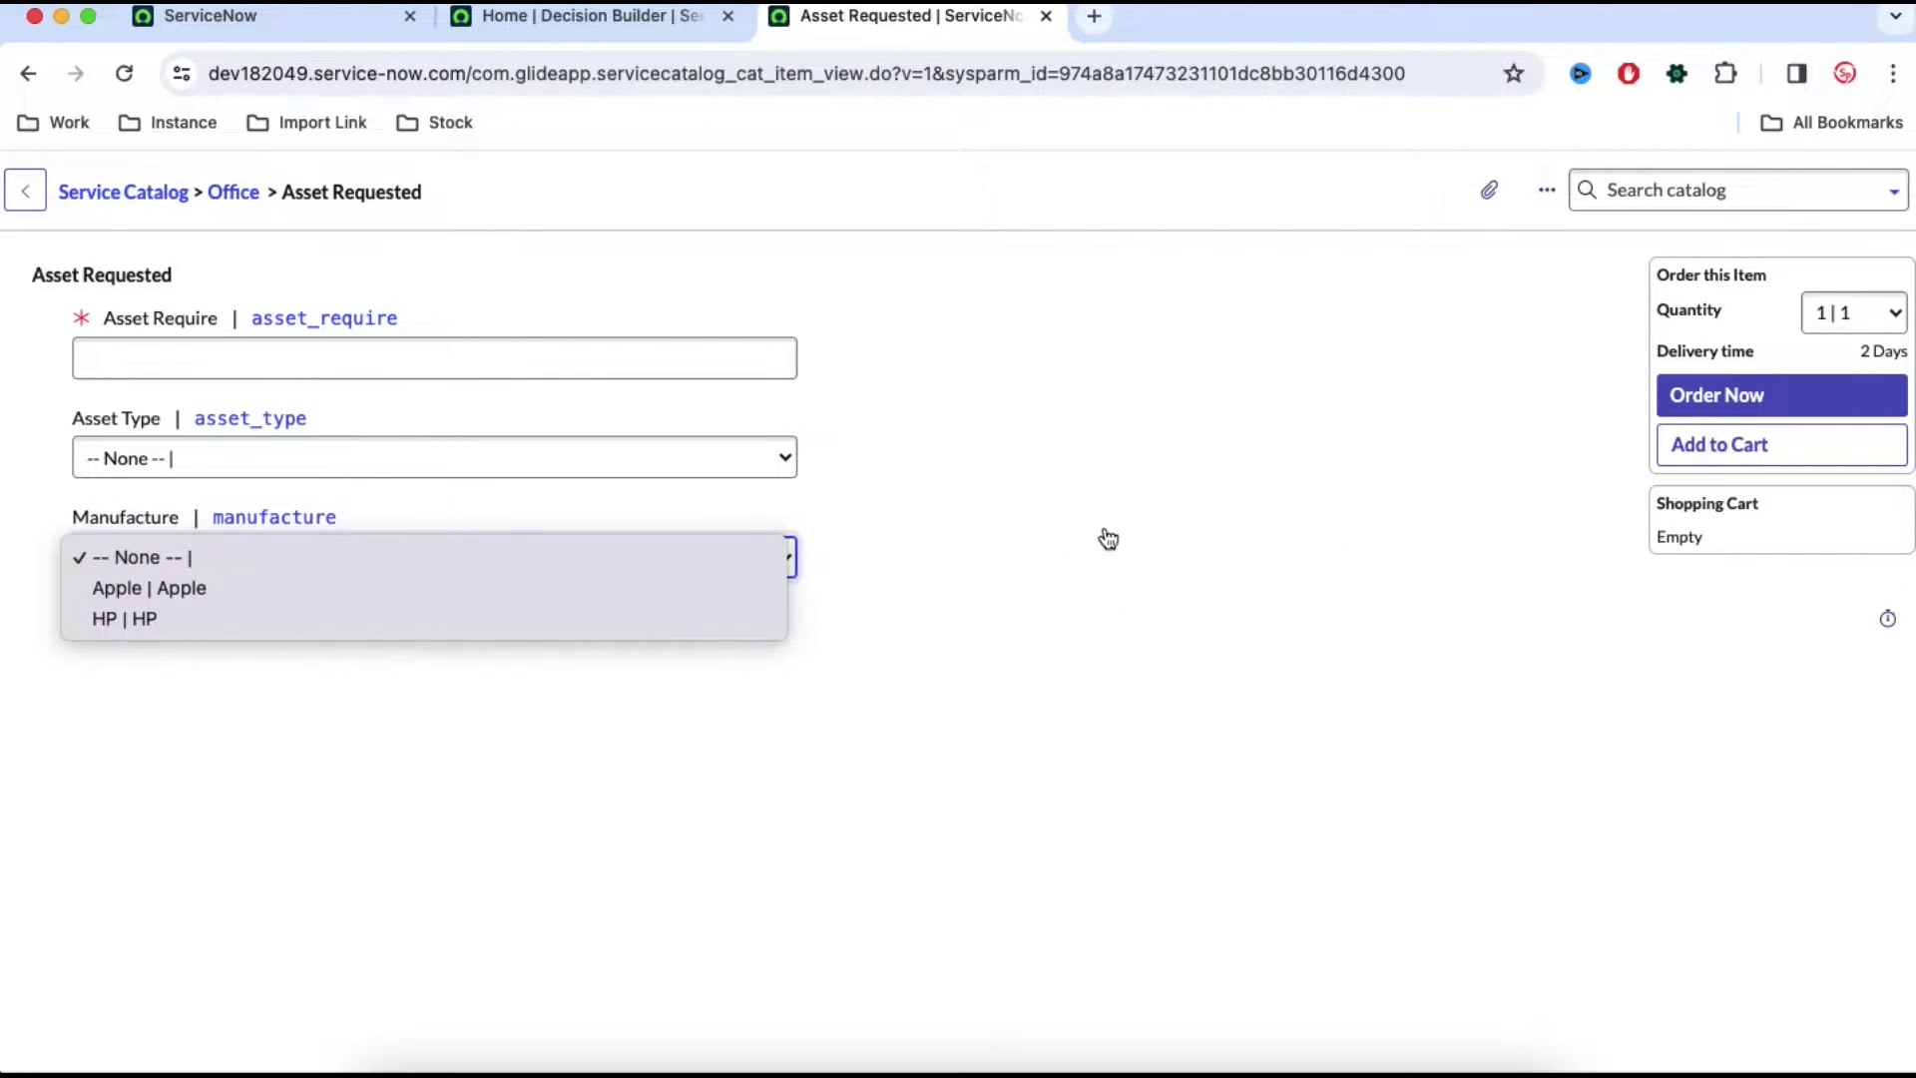
{"action": "left_click", "coordinate": [117, 473]}
{"action": "left_click", "coordinate": [118, 472]}
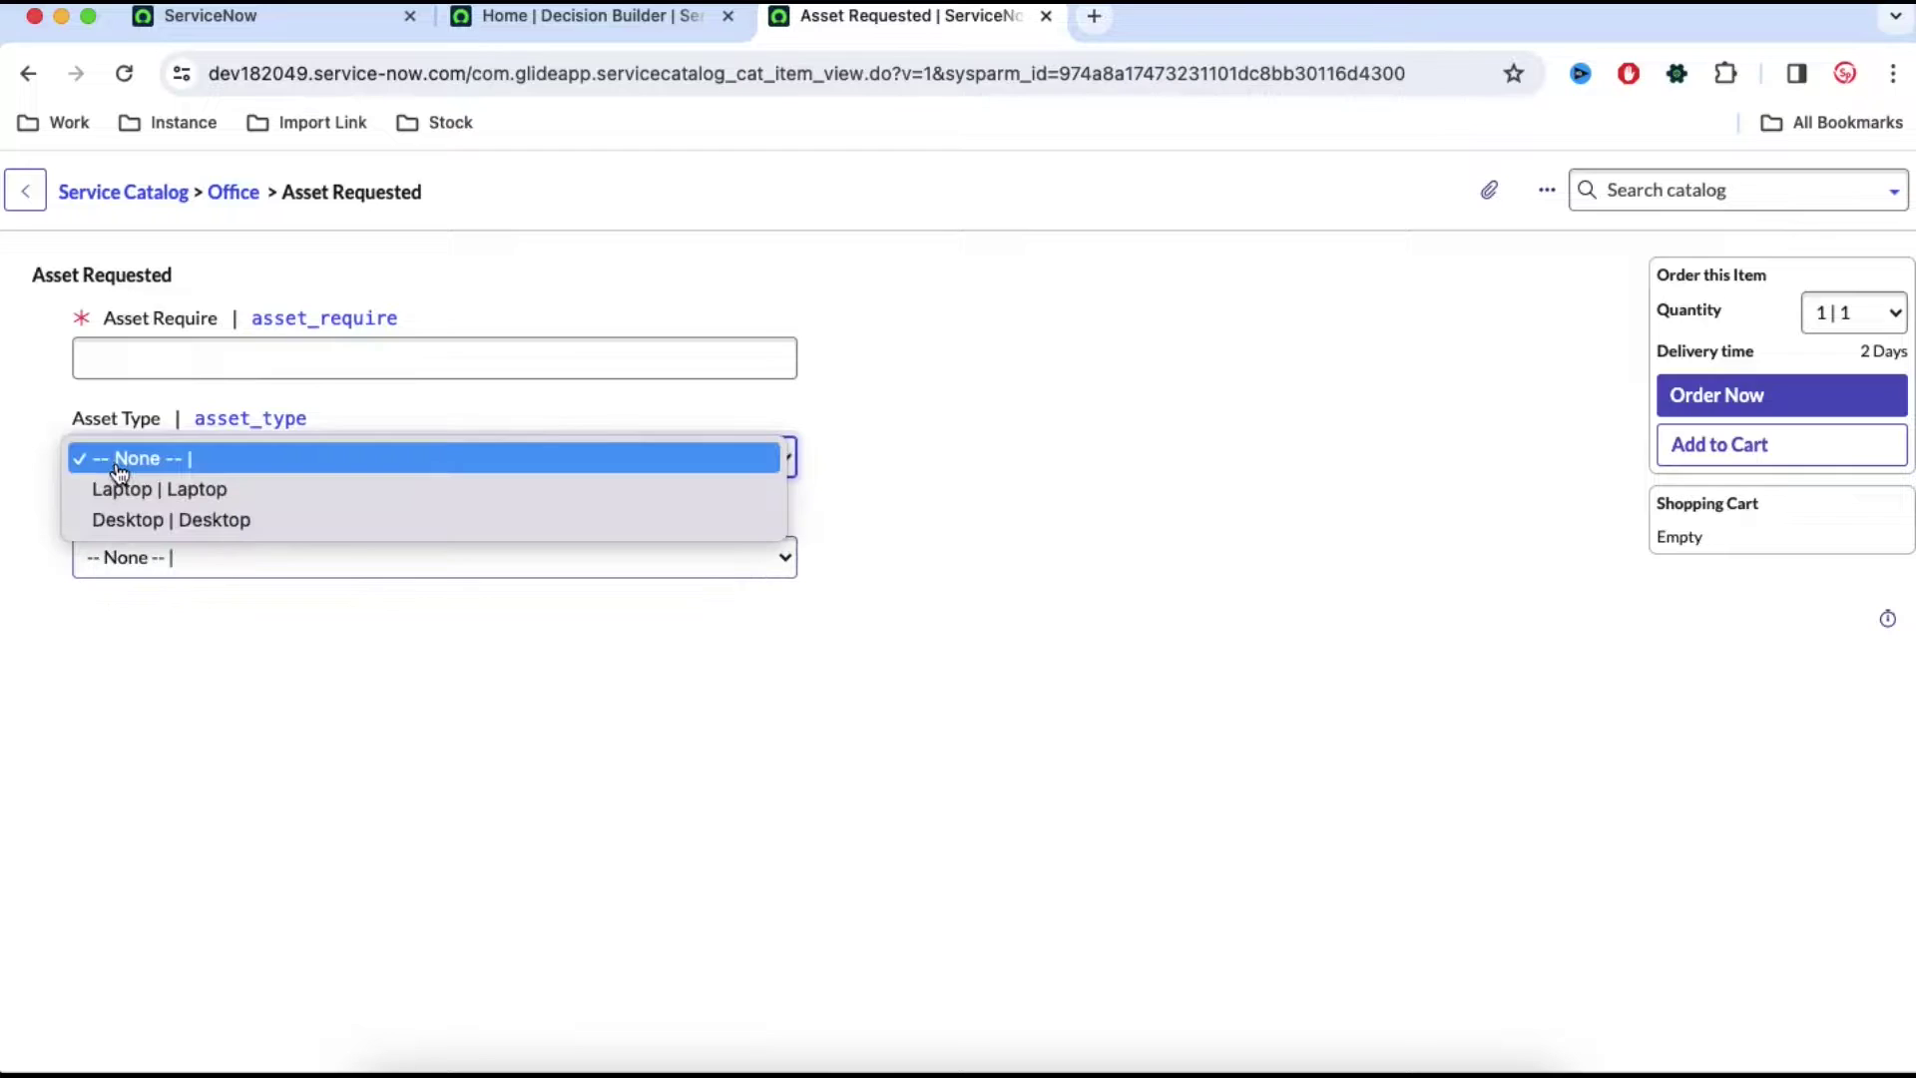
- Add a decision table input labelled Asset Type, matching the catalog variable's label, and set its type to Choice
{"action": "left_click", "coordinate": [70, 418]}
{"action": "left_click_drag", "start_coordinate": [71, 419], "coordinate": [137, 425]}
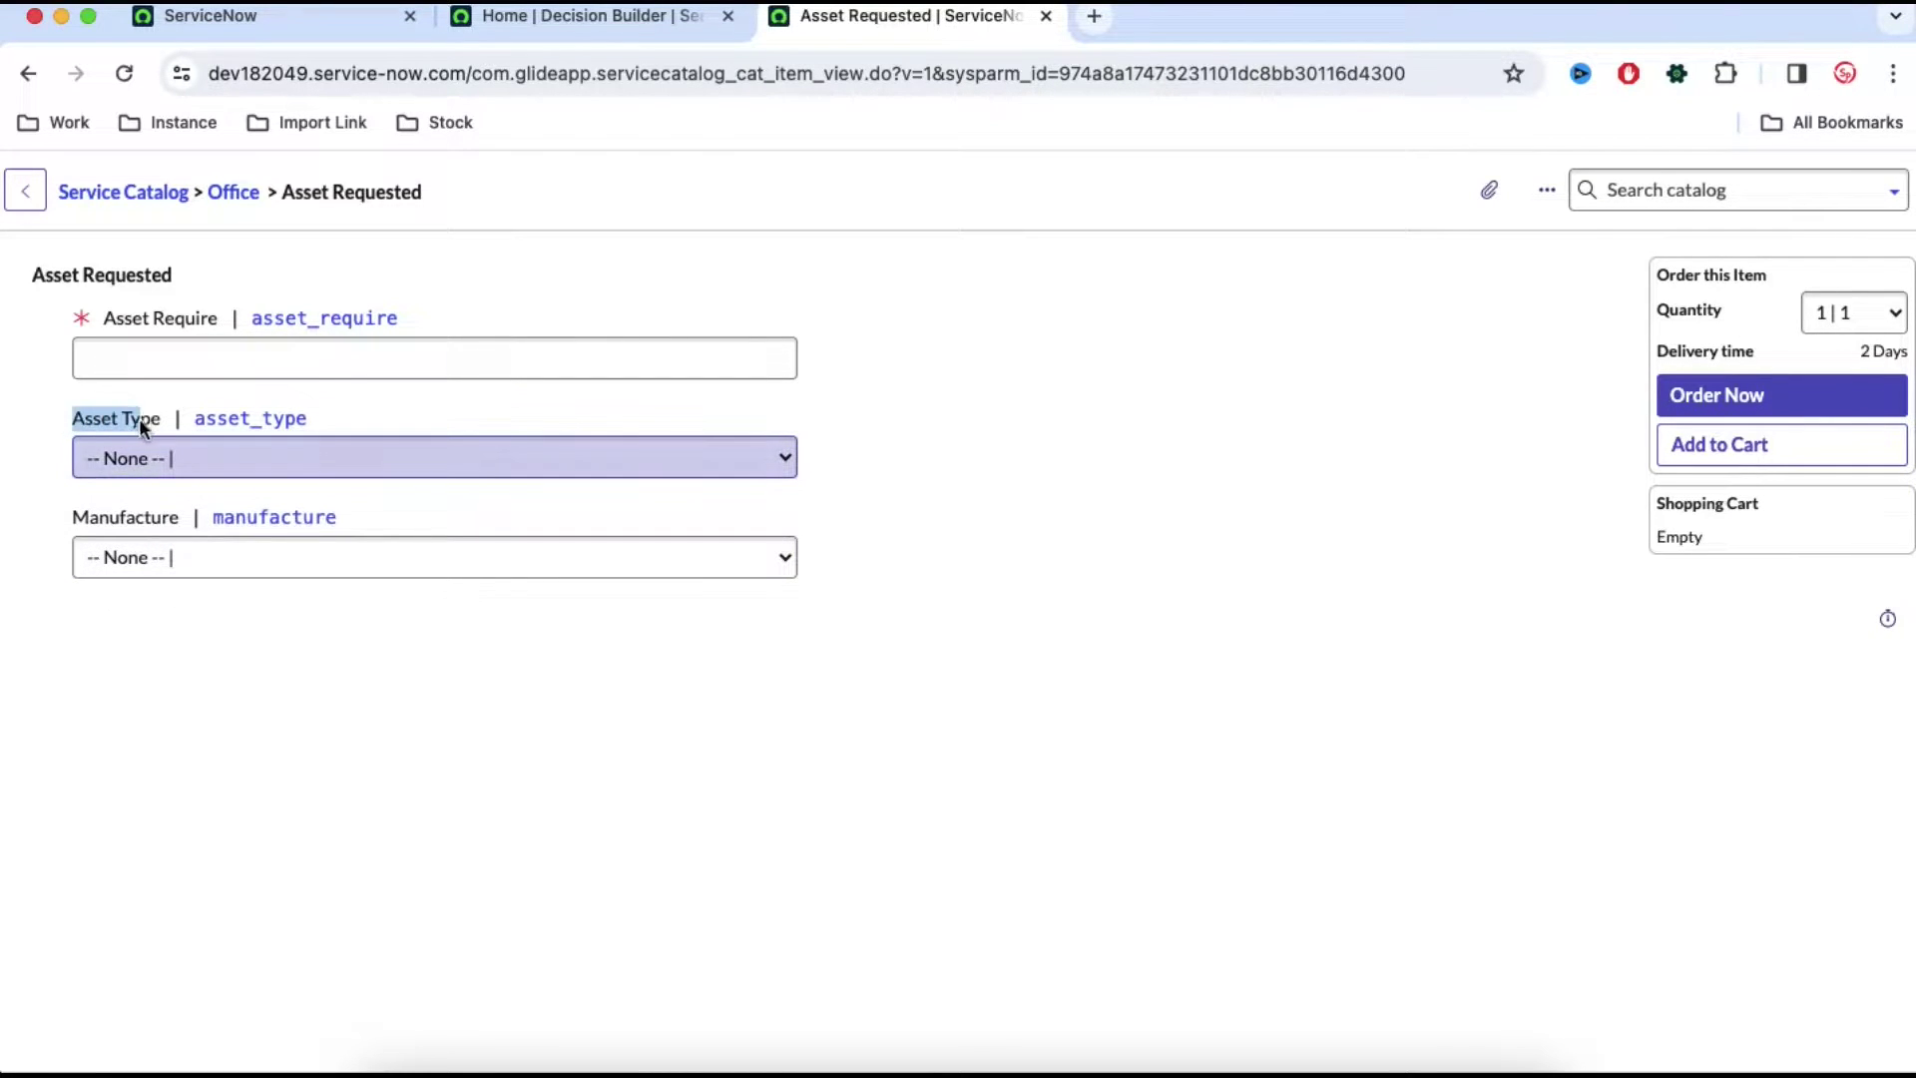
{"action": "left_click", "coordinate": [529, 14]}
{"action": "left_click", "coordinate": [993, 487]}
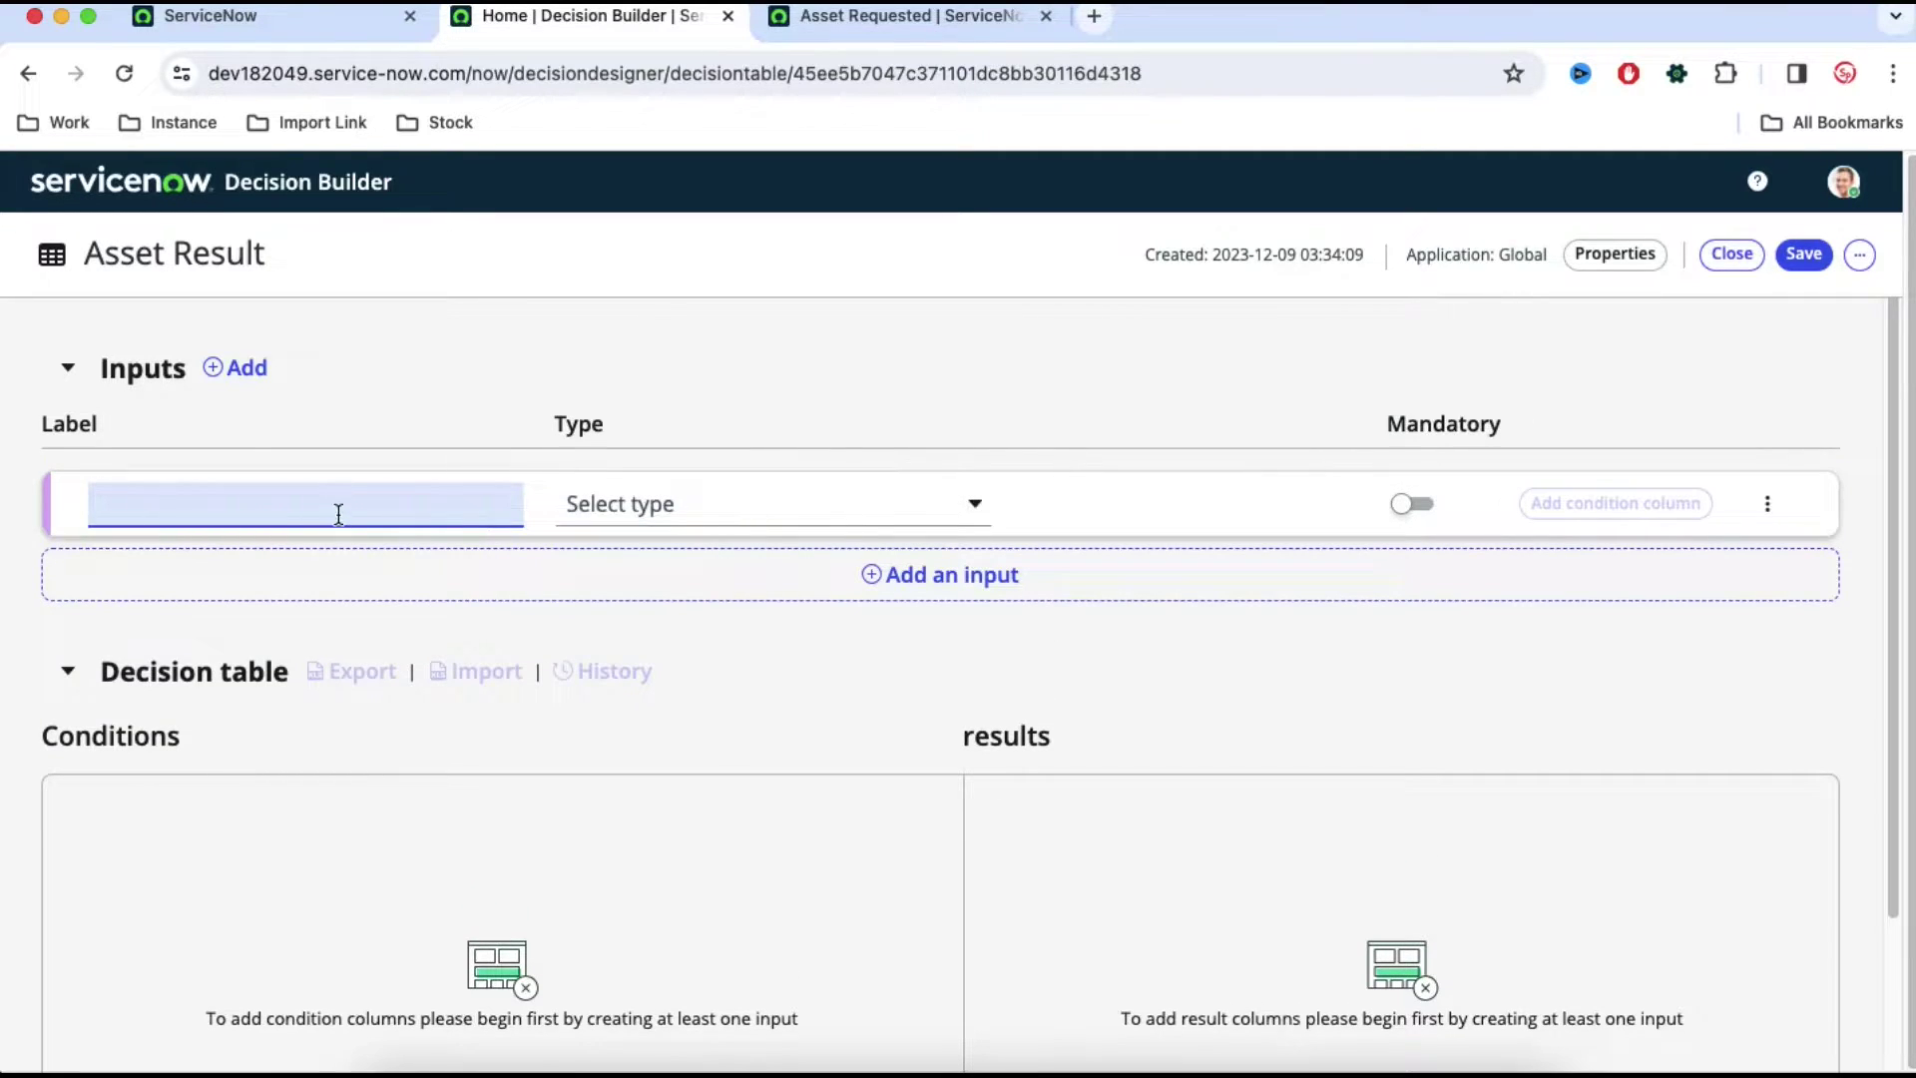
{"action": "type", "text": "Asset Type"}
{"action": "left_click", "coordinate": [661, 514]}
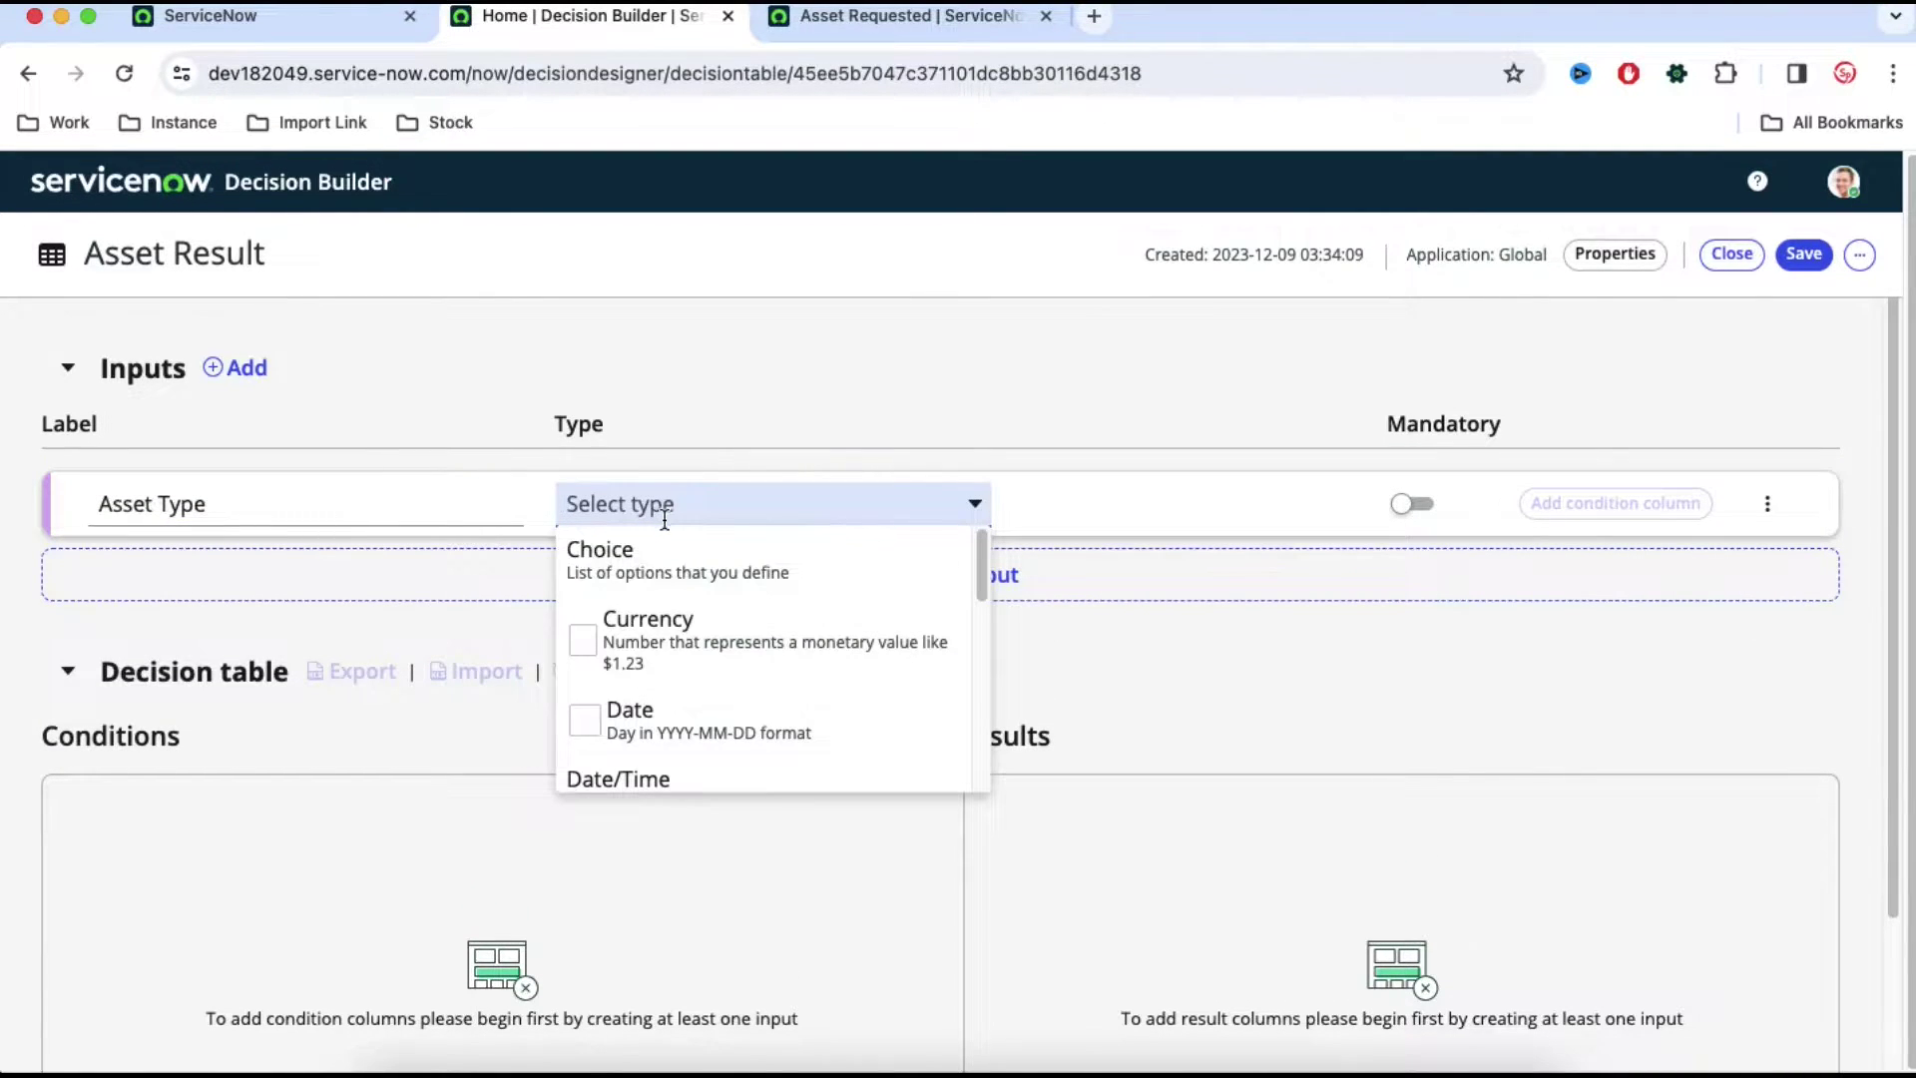
{"action": "left_click", "coordinate": [649, 564]}
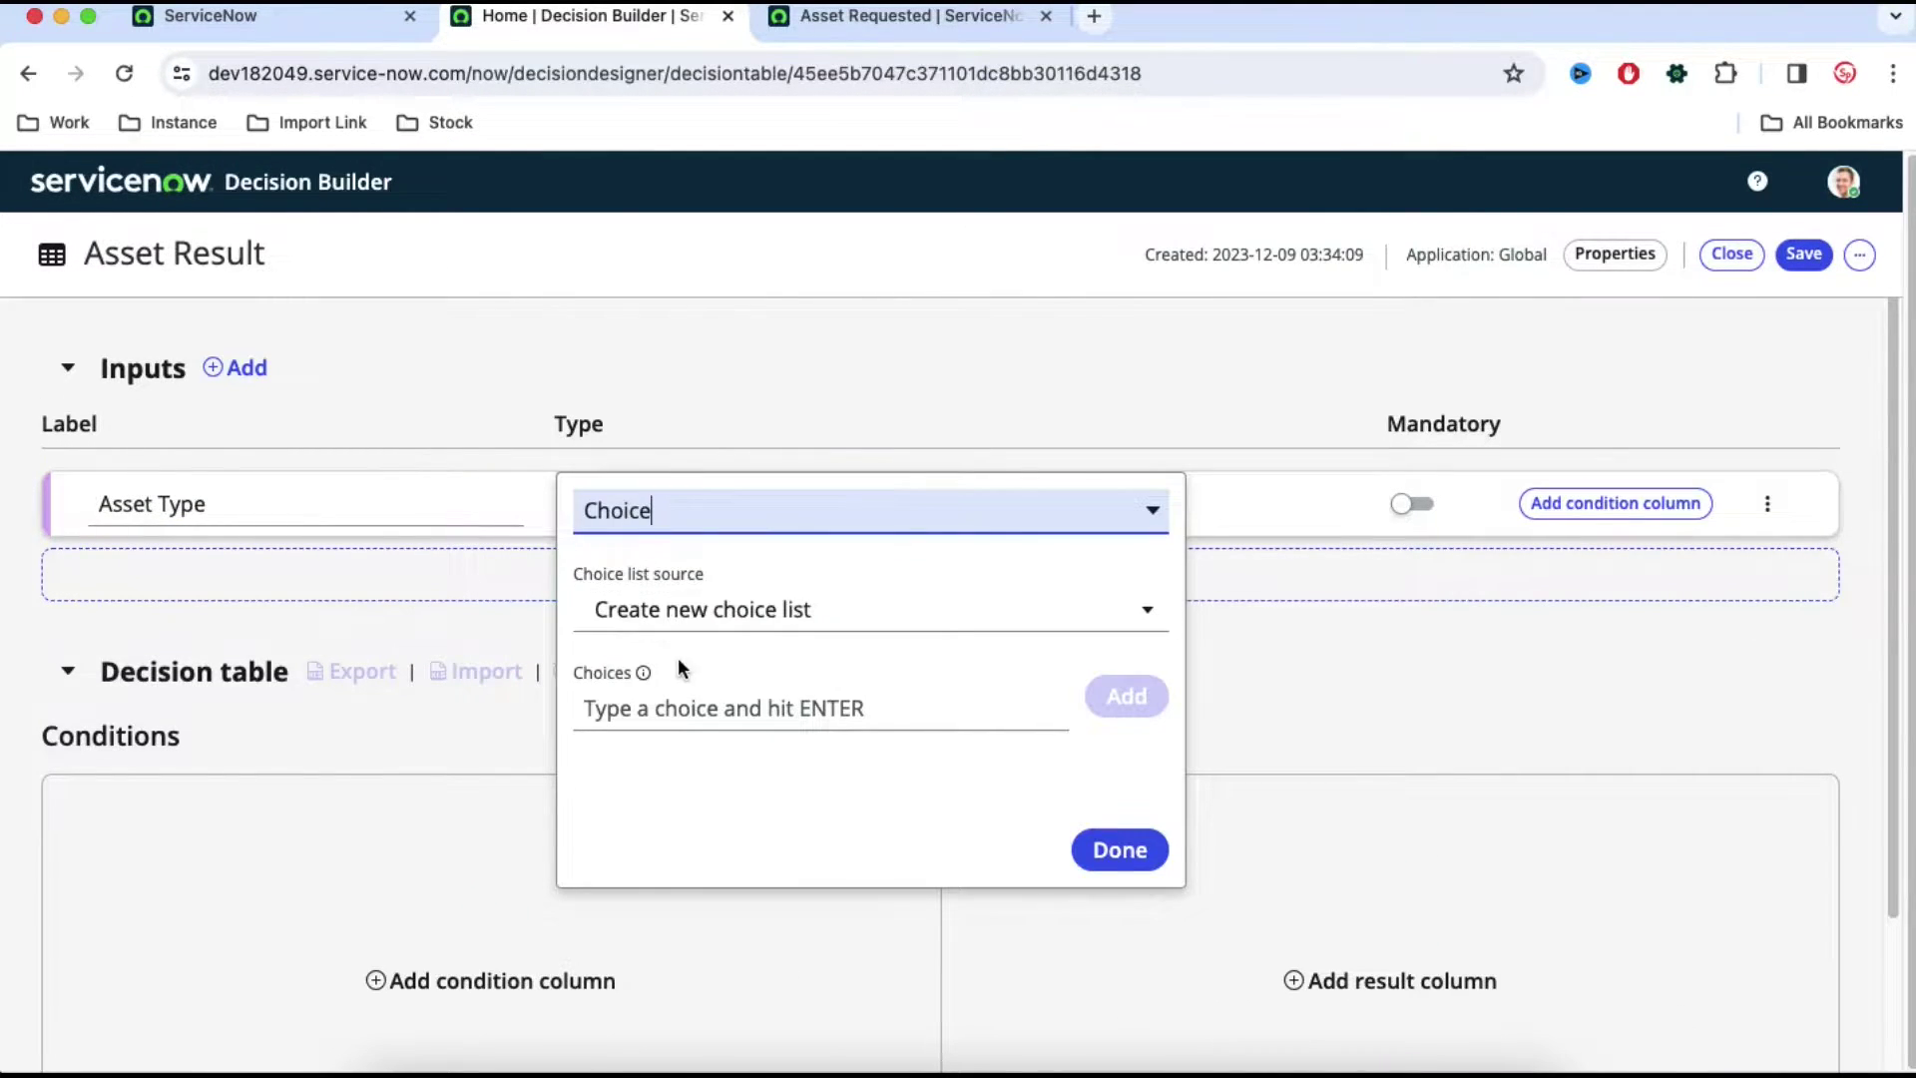
- Check the catalog item's Asset Type options and add Laptop and Desktop as choices of the Asset Type input
{"action": "left_click", "coordinate": [985, 30]}
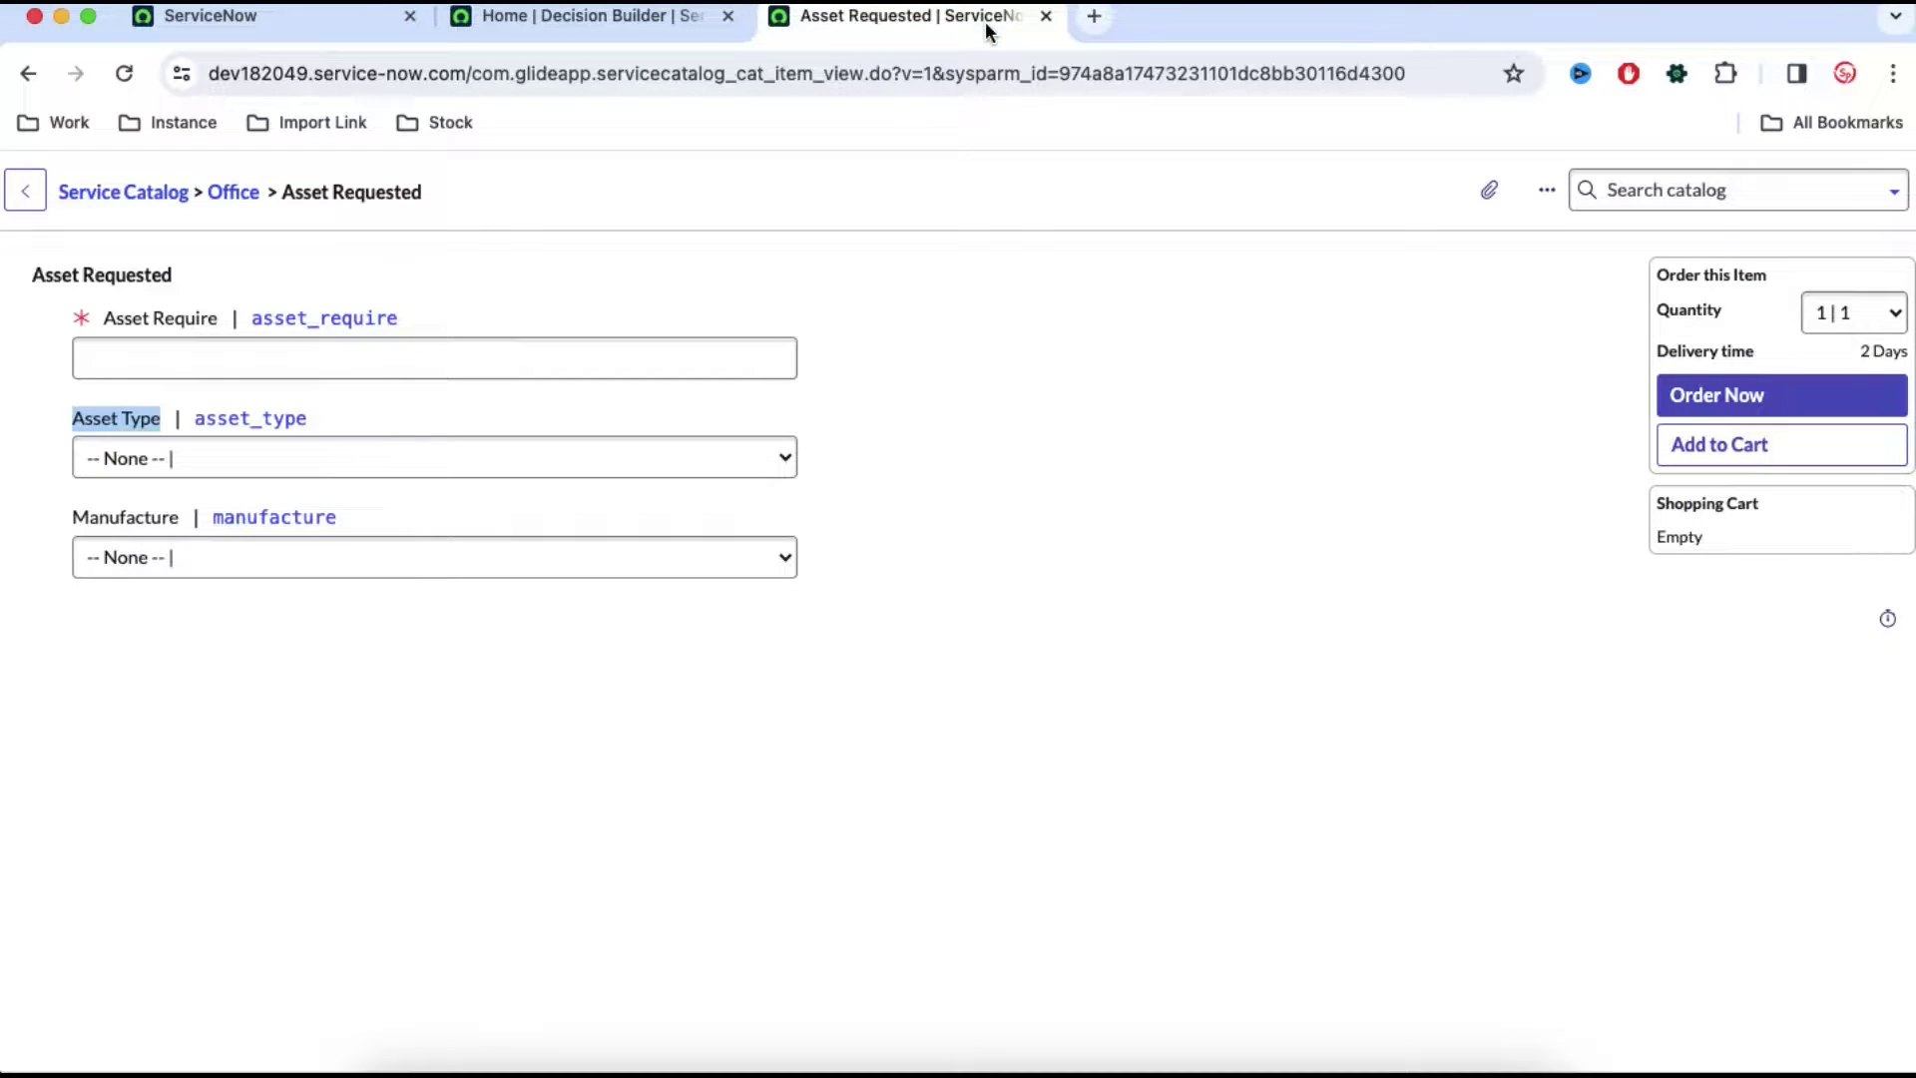
{"action": "left_click", "coordinate": [231, 457]}
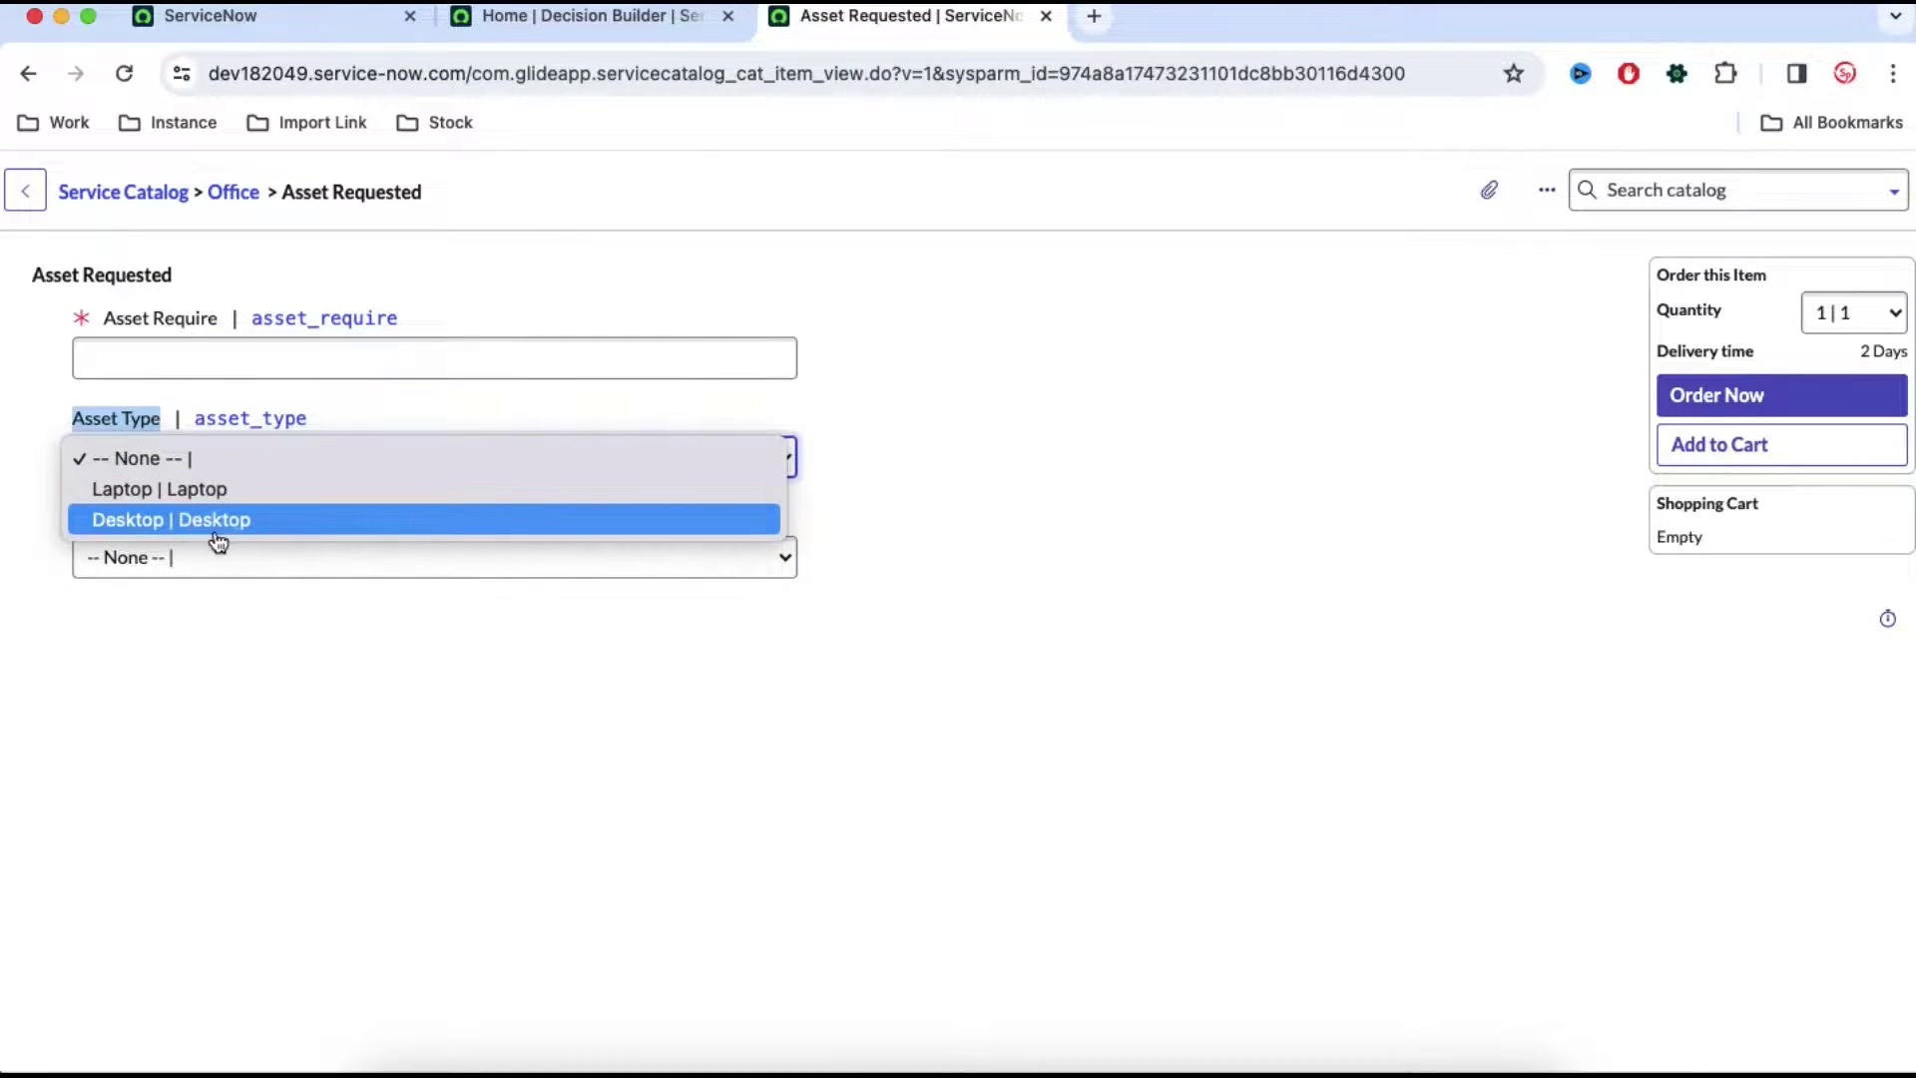
{"action": "left_click", "coordinate": [582, 18]}
{"action": "left_click", "coordinate": [582, 18]}
{"action": "left_click", "coordinate": [681, 707]}
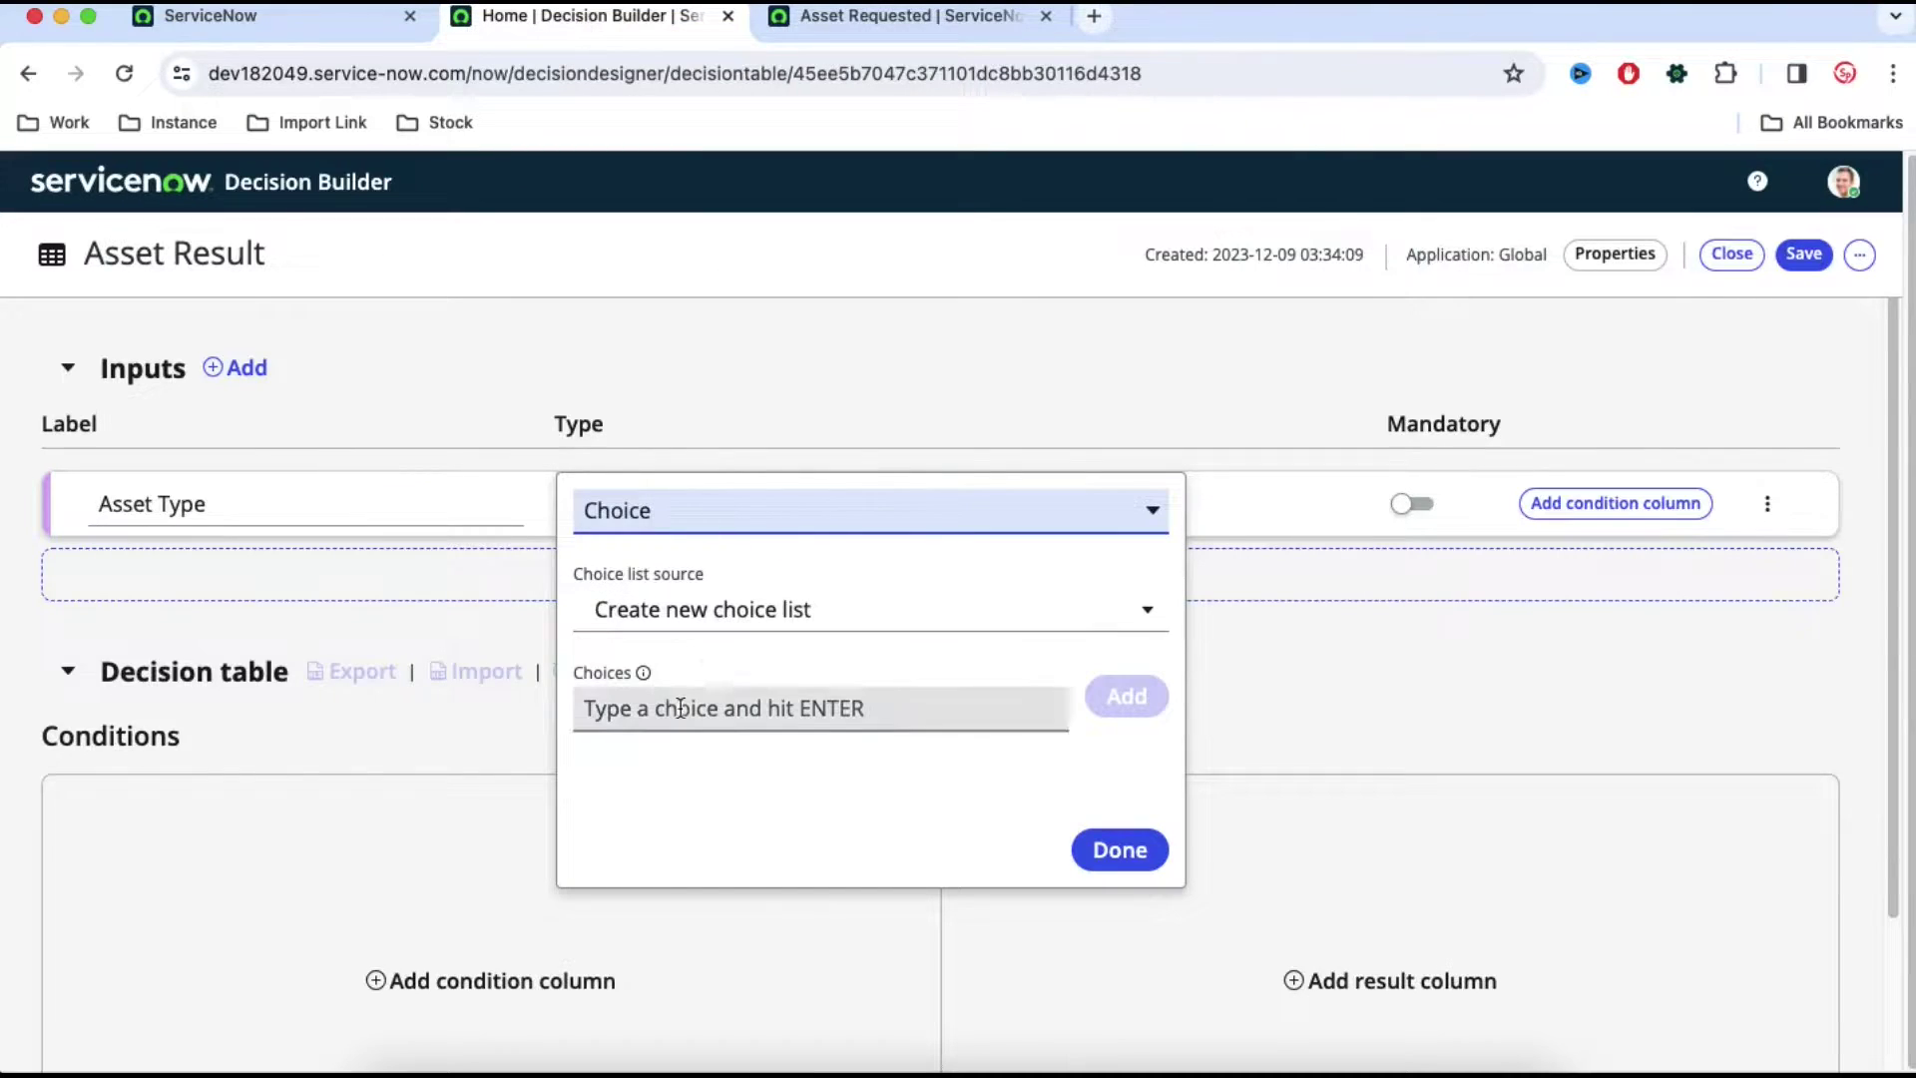
{"action": "type", "text": "Laptop"}
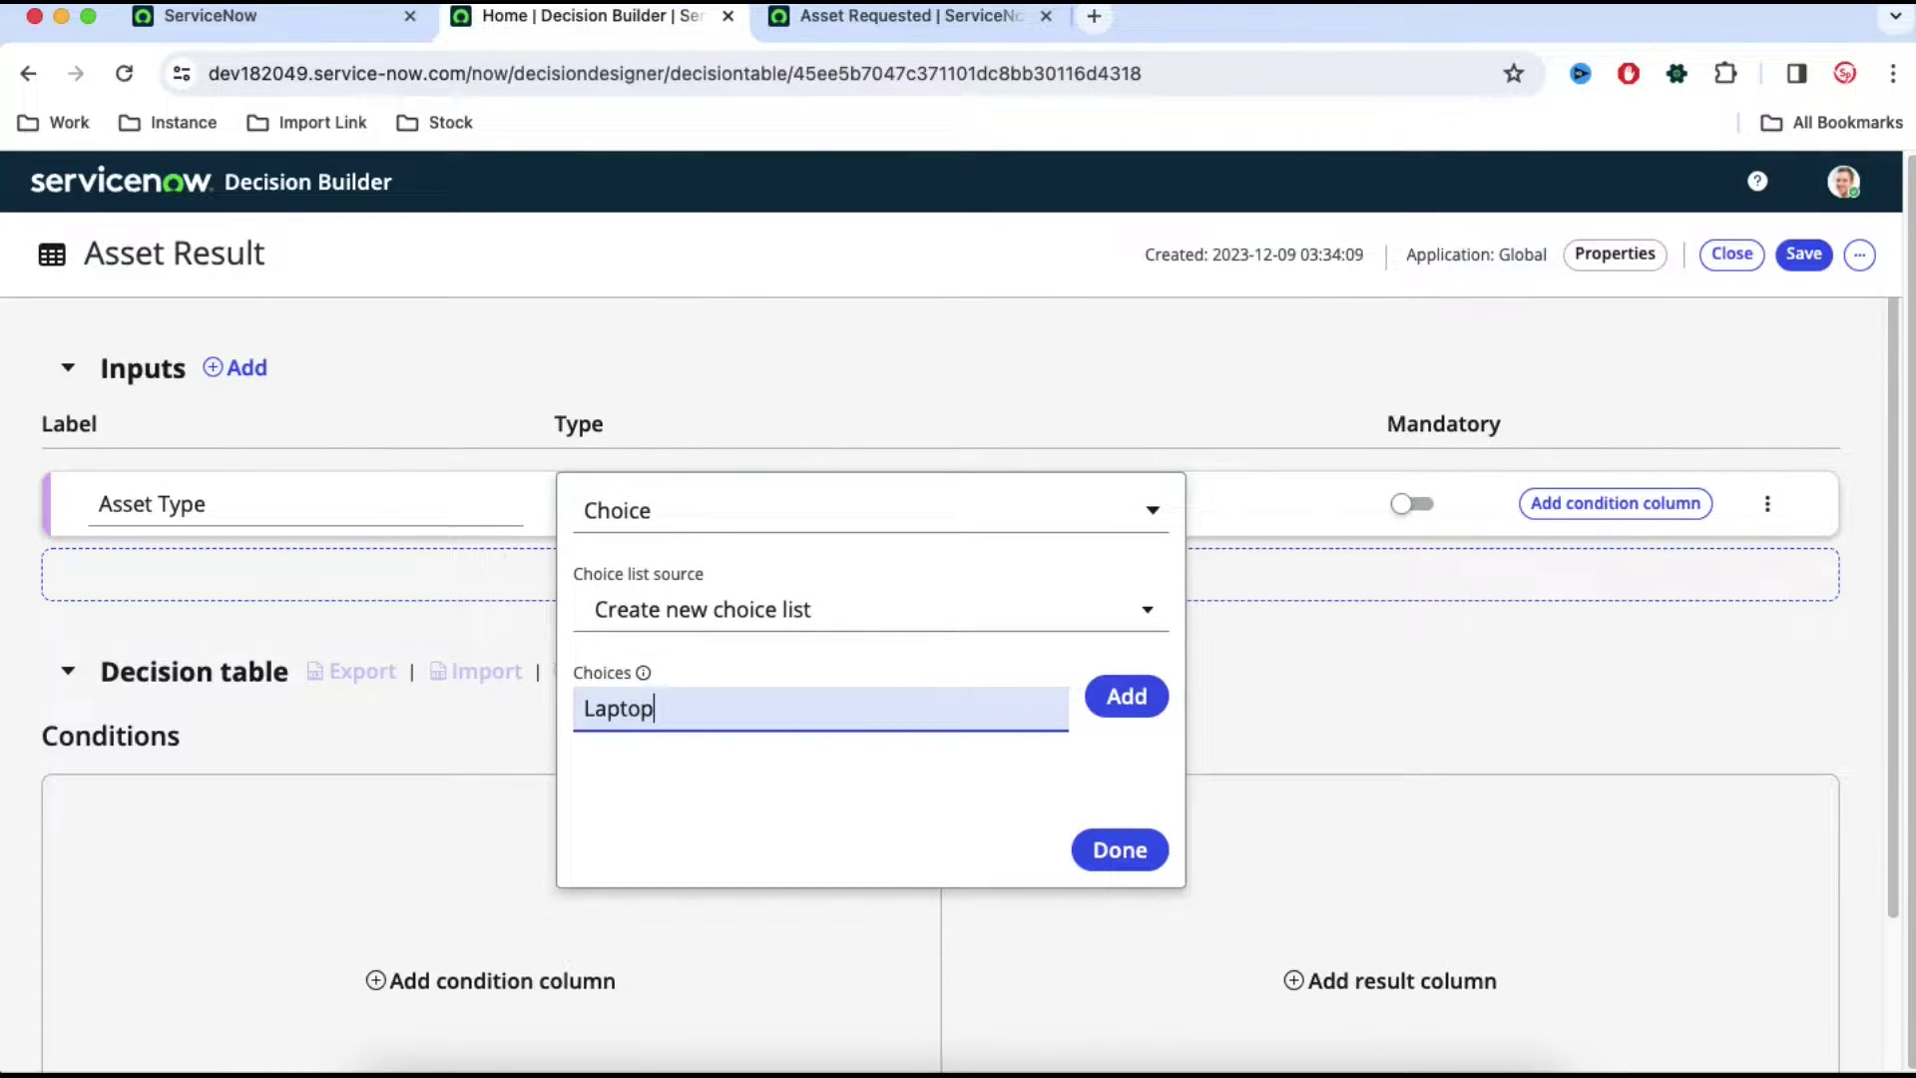
{"action": "key", "text": "Return"}
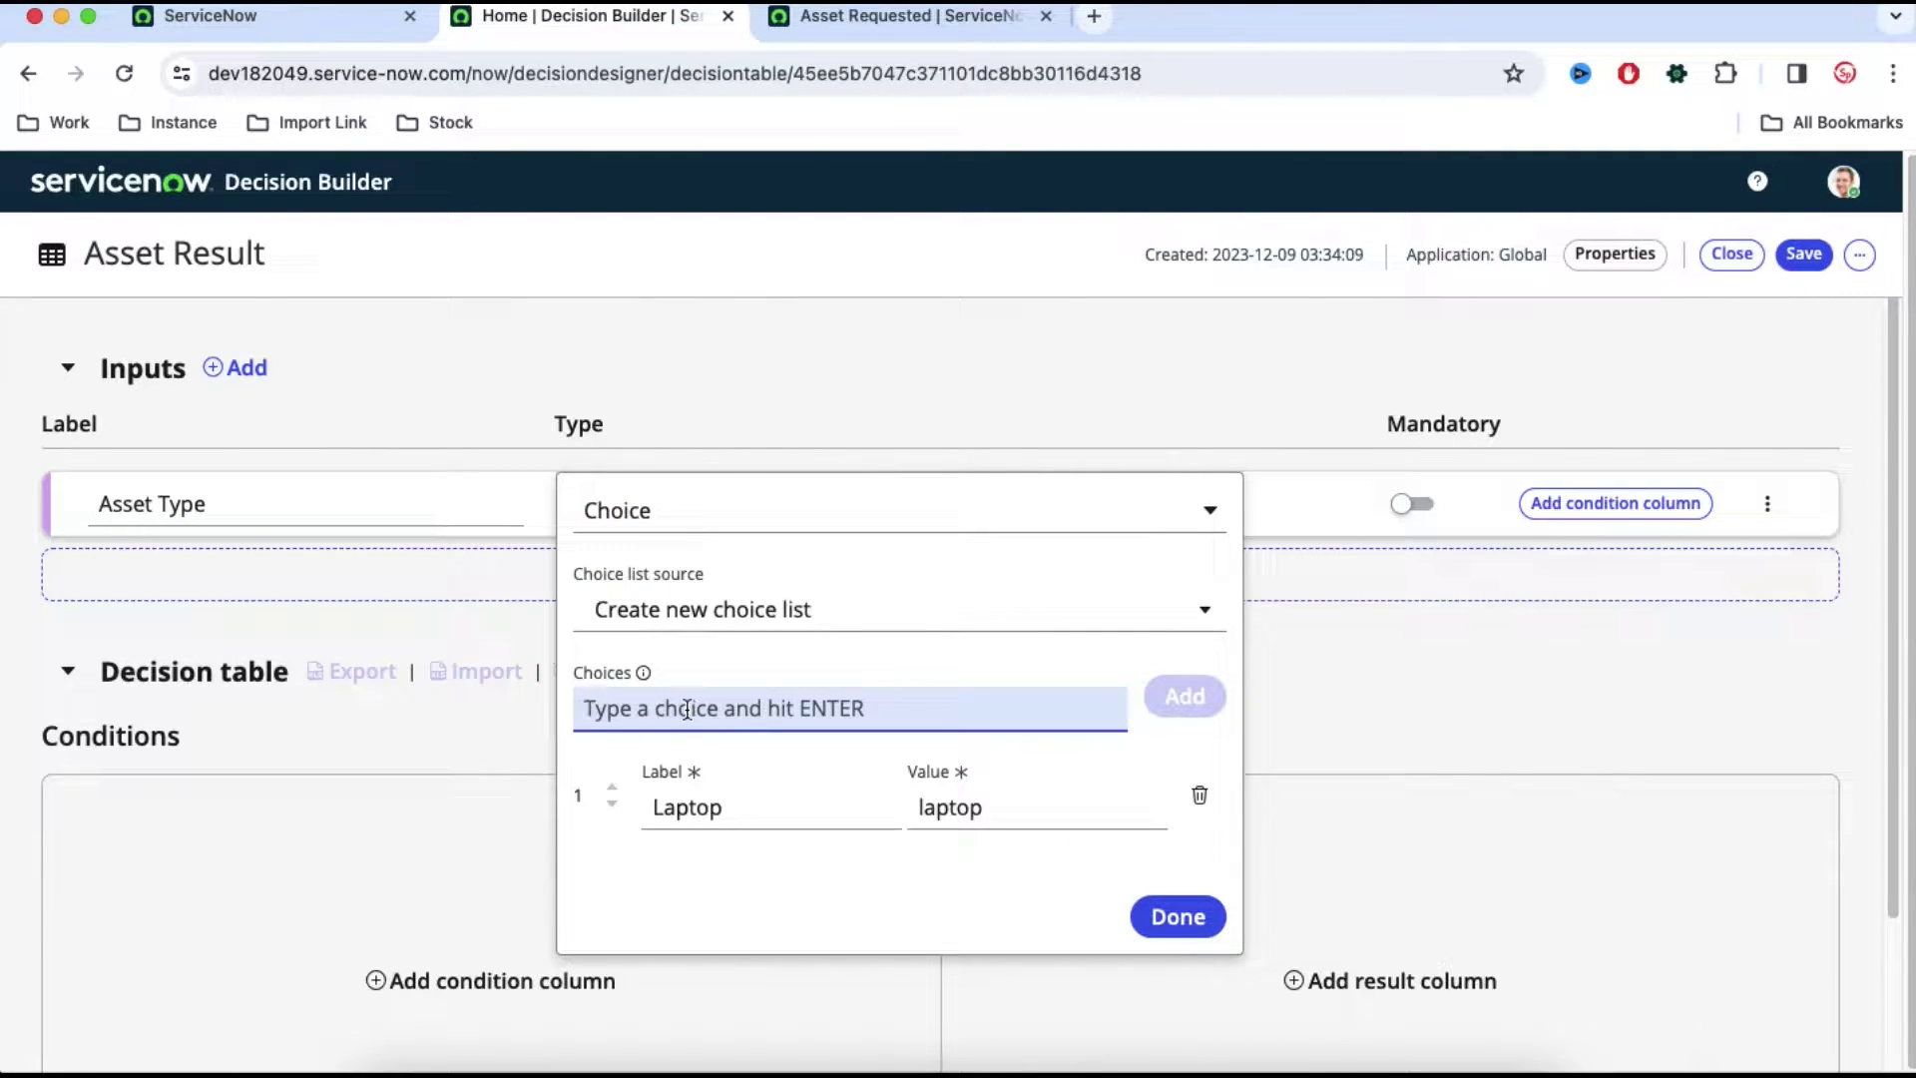
{"action": "type", "text": "Desktop"}
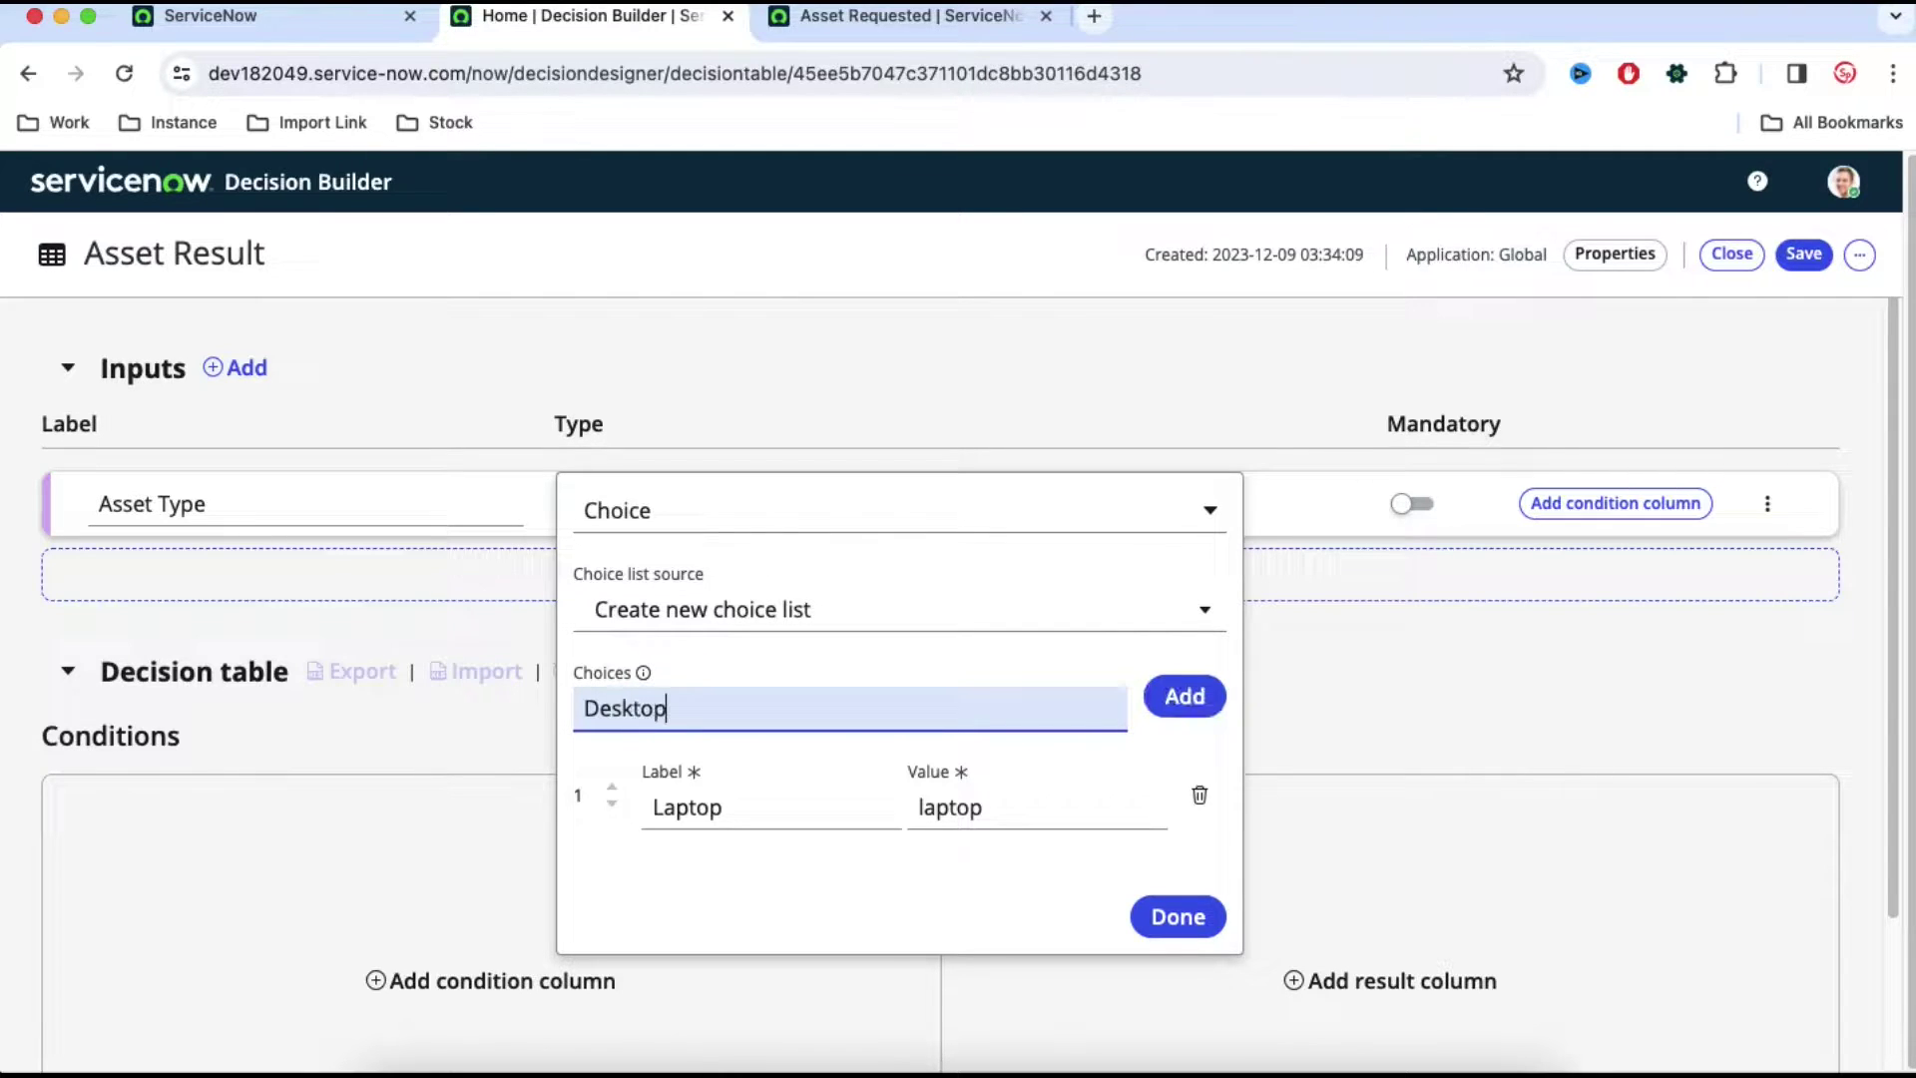
{"action": "key", "text": "Return"}
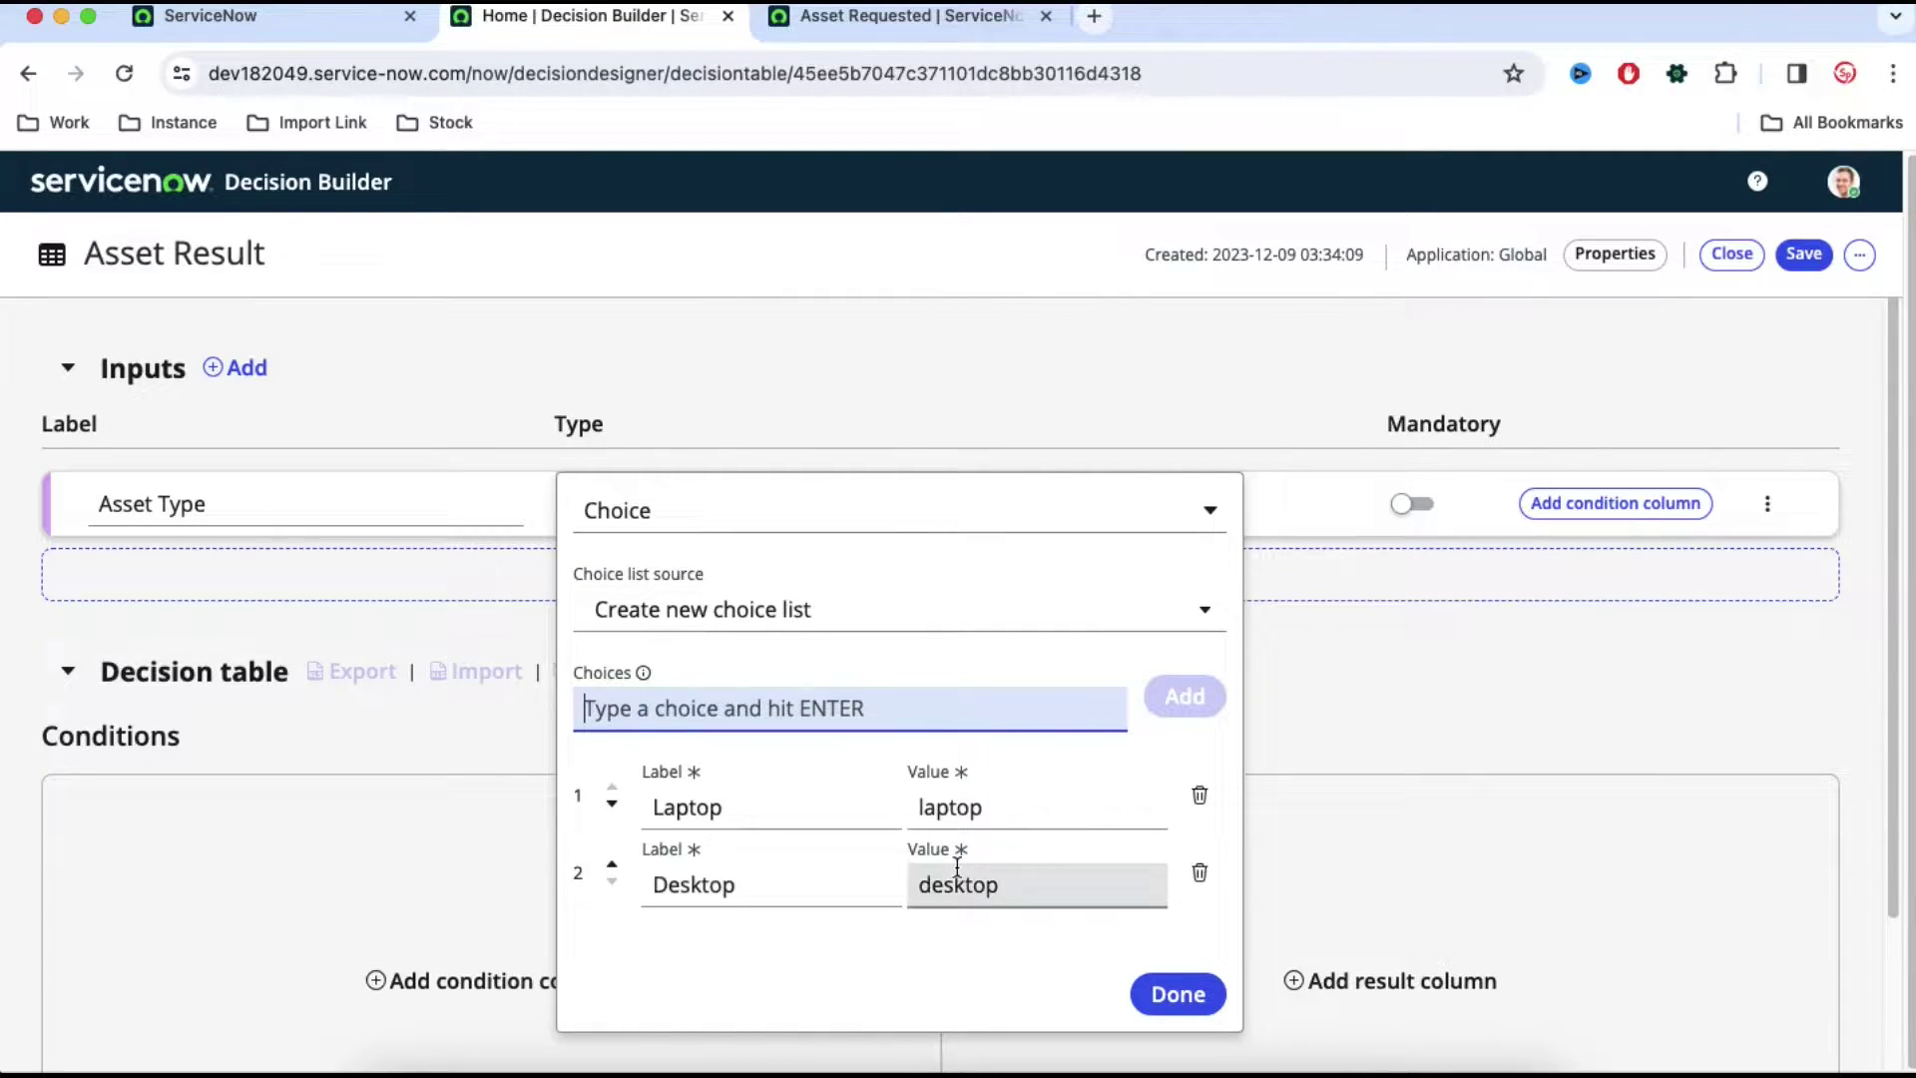
- Compare with the catalog item's option values, set the choice values to Laptop and Desktop with capital initials, and finish the choice list
{"action": "left_click", "coordinate": [910, 18]}
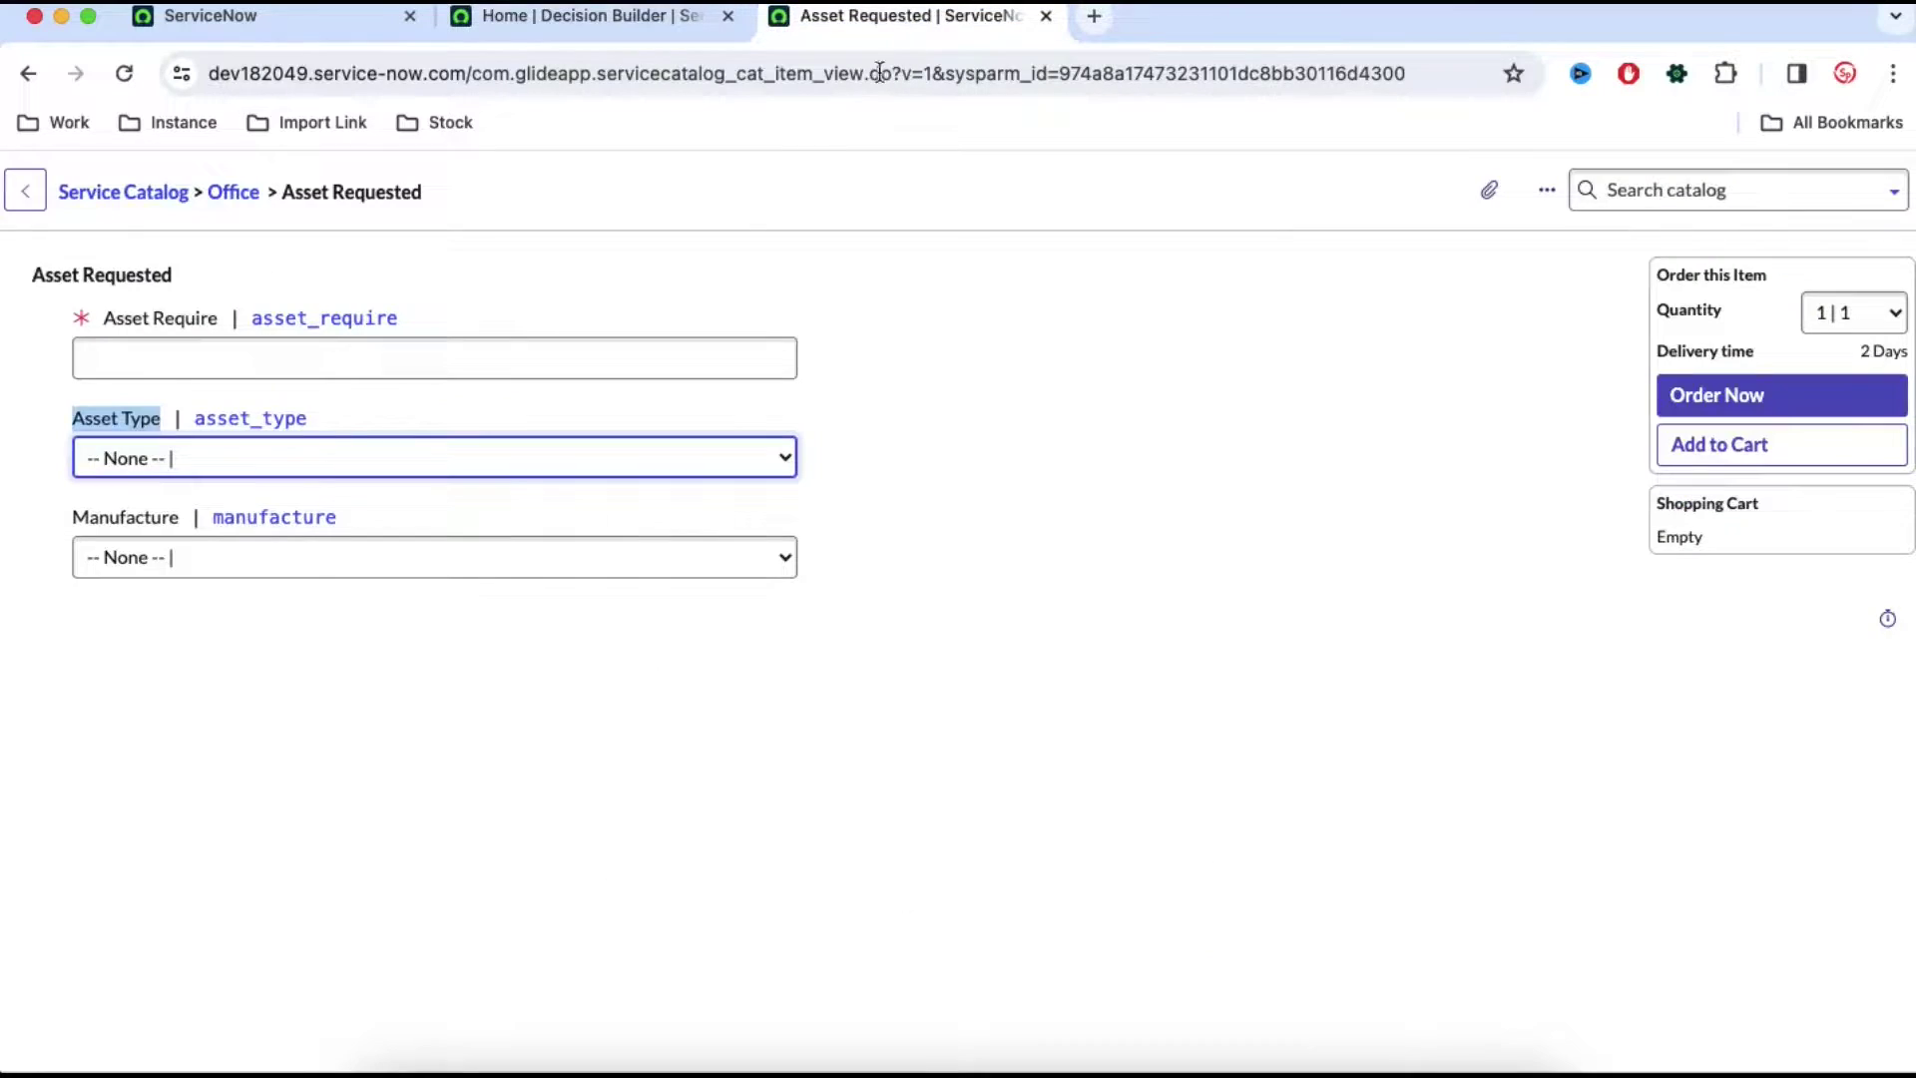
{"action": "left_click", "coordinate": [433, 476]}
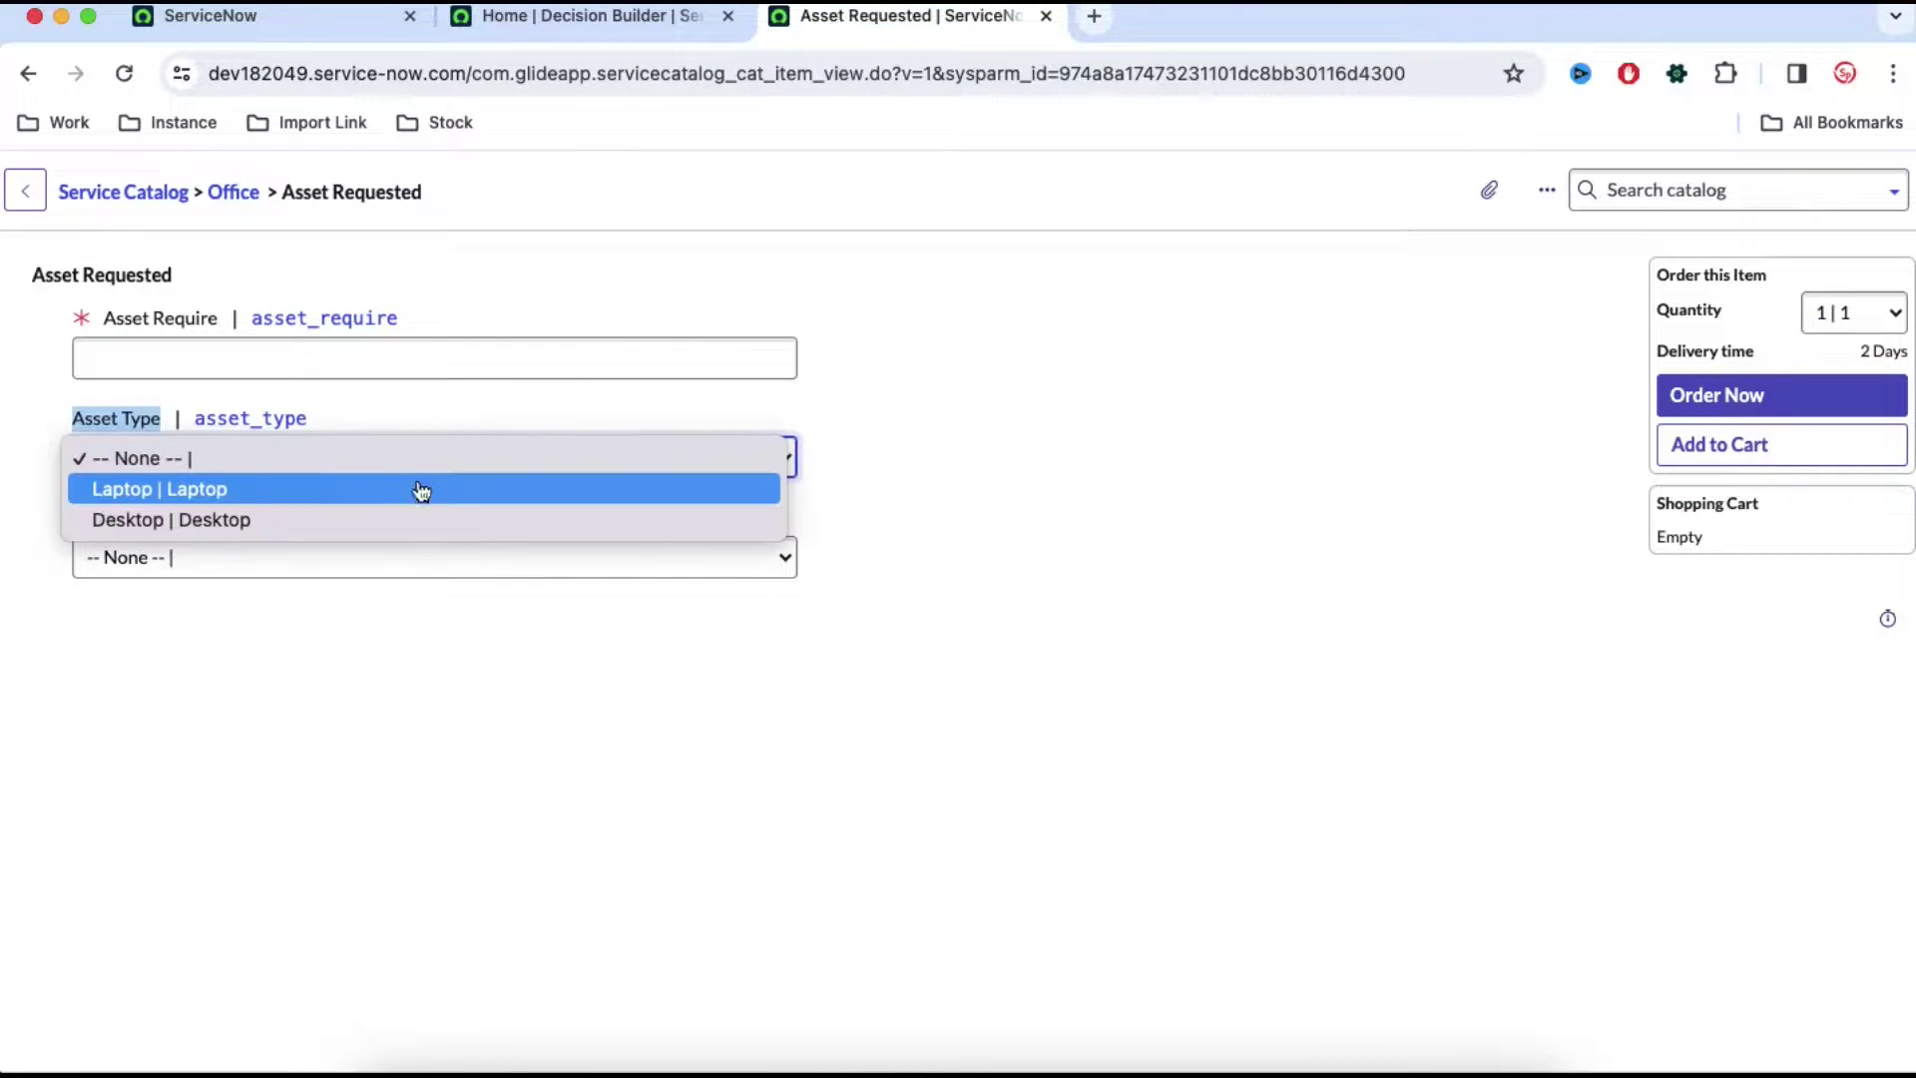
{"action": "left_click", "coordinate": [544, 32]}
{"action": "left_click", "coordinate": [645, 30]}
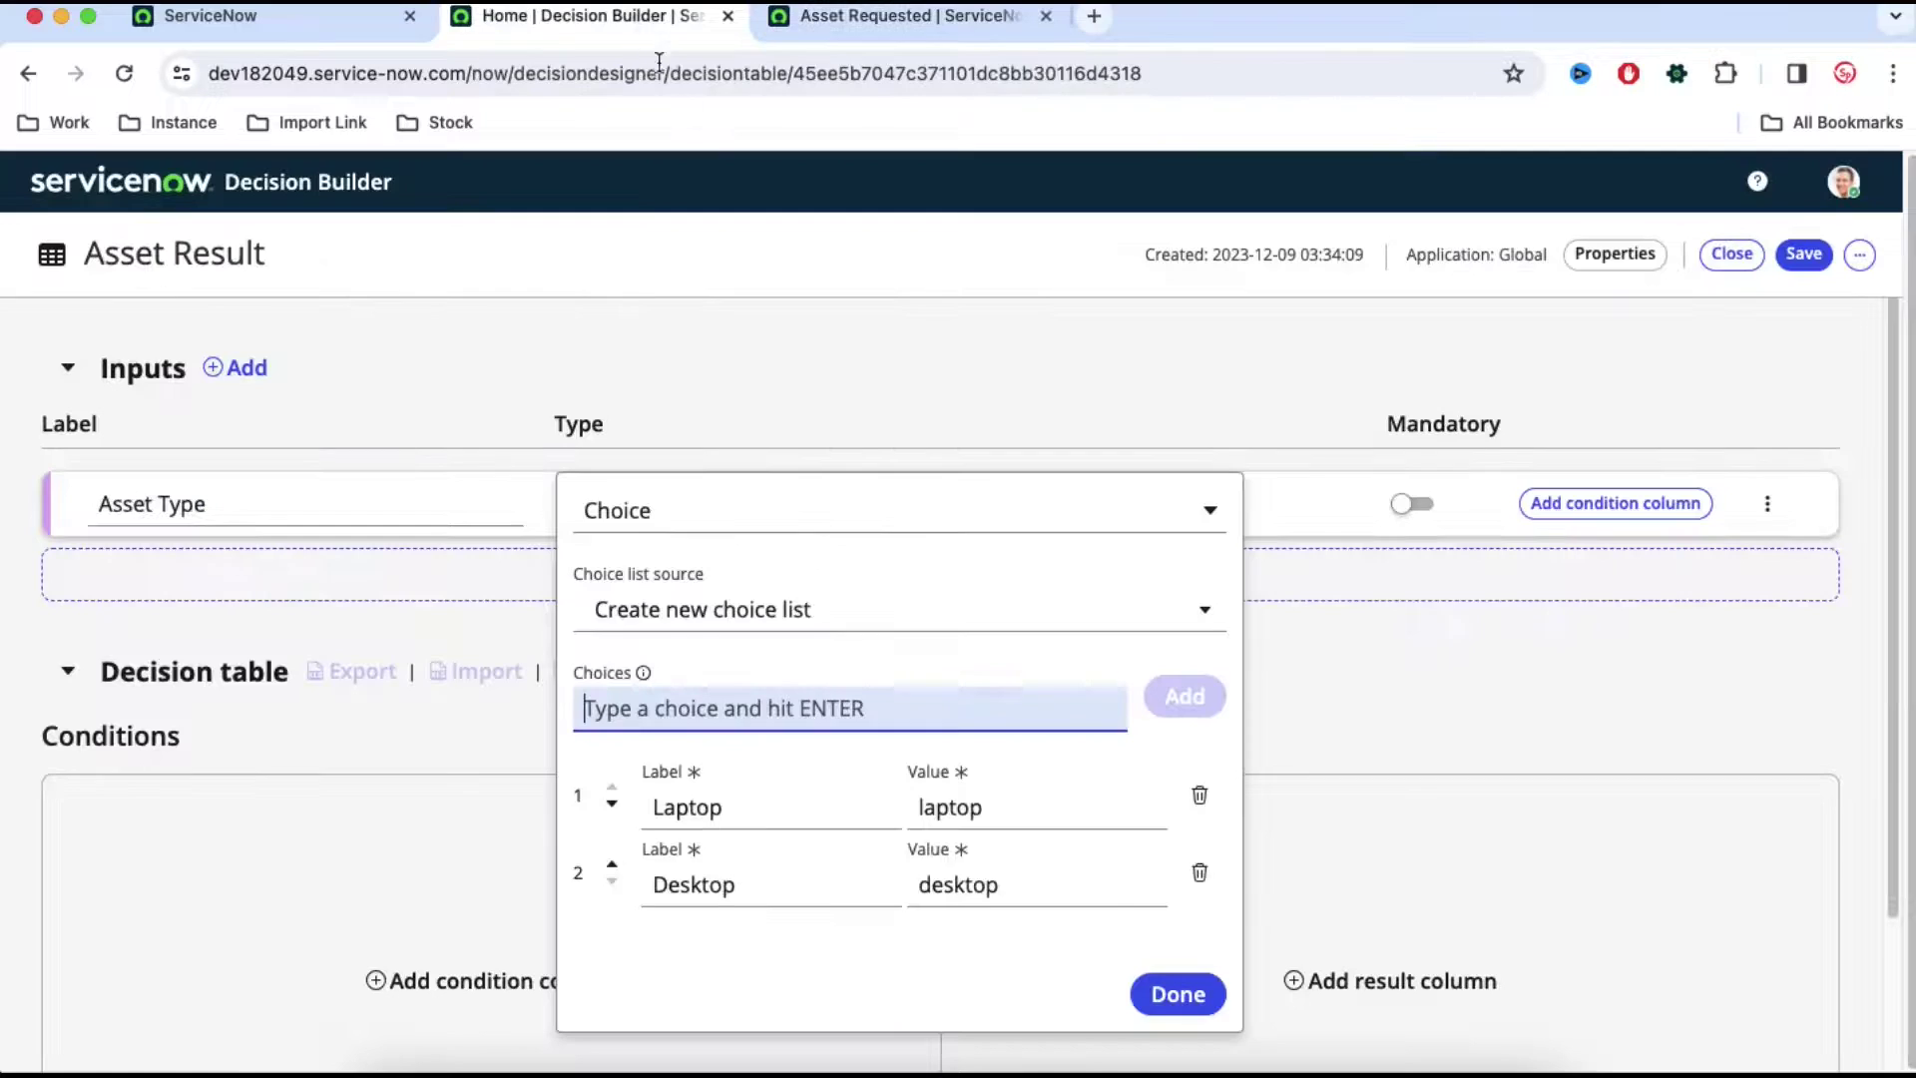
{"action": "left_click", "coordinate": [923, 808]}
{"action": "key", "text": "BackSpace"}
{"action": "type", "text": "L"}
{"action": "left_click", "coordinate": [932, 885]}
{"action": "key", "text": "BackSpace"}
{"action": "type", "text": "D"}
{"action": "left_click", "coordinate": [1173, 993]}
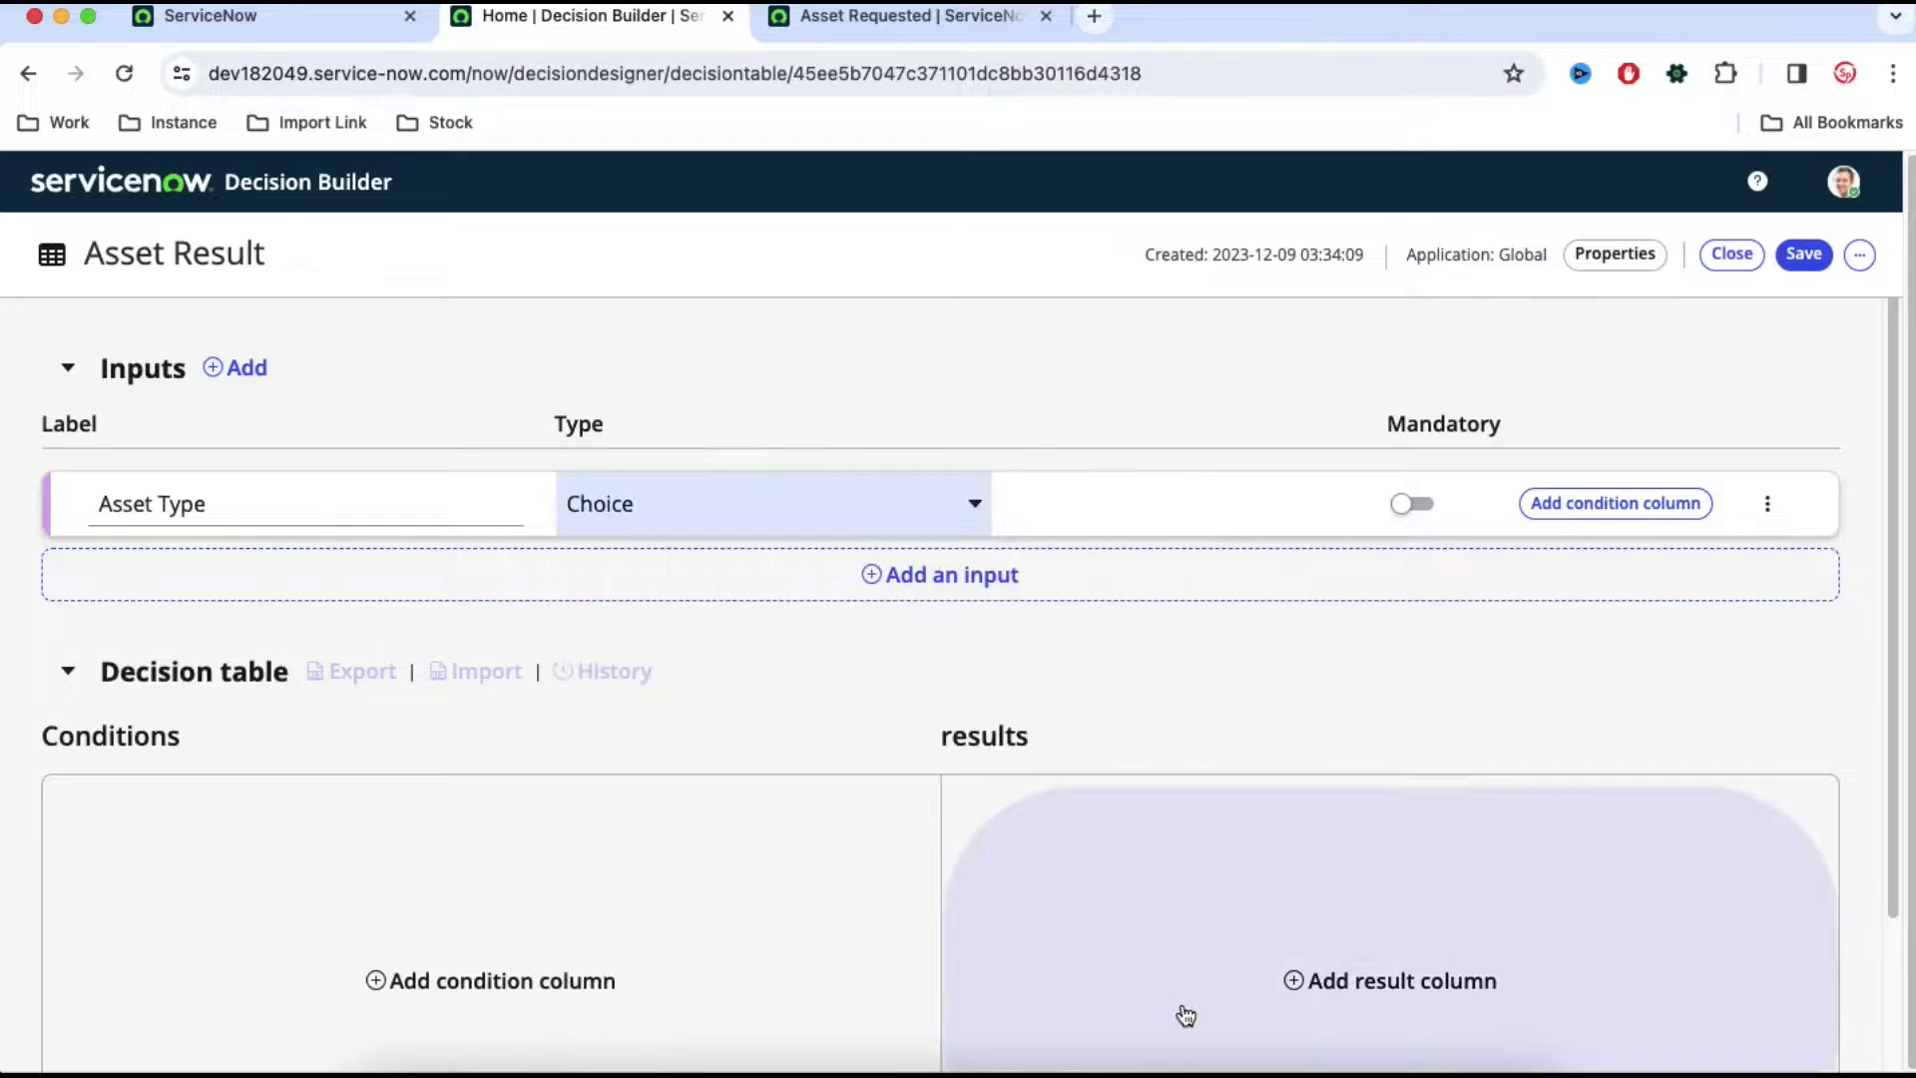
- Add a second input labelled Manufacture, matching the catalog variable's label, and set its type to Choice
{"action": "left_click", "coordinate": [960, 597]}
{"action": "left_click", "coordinate": [846, 22]}
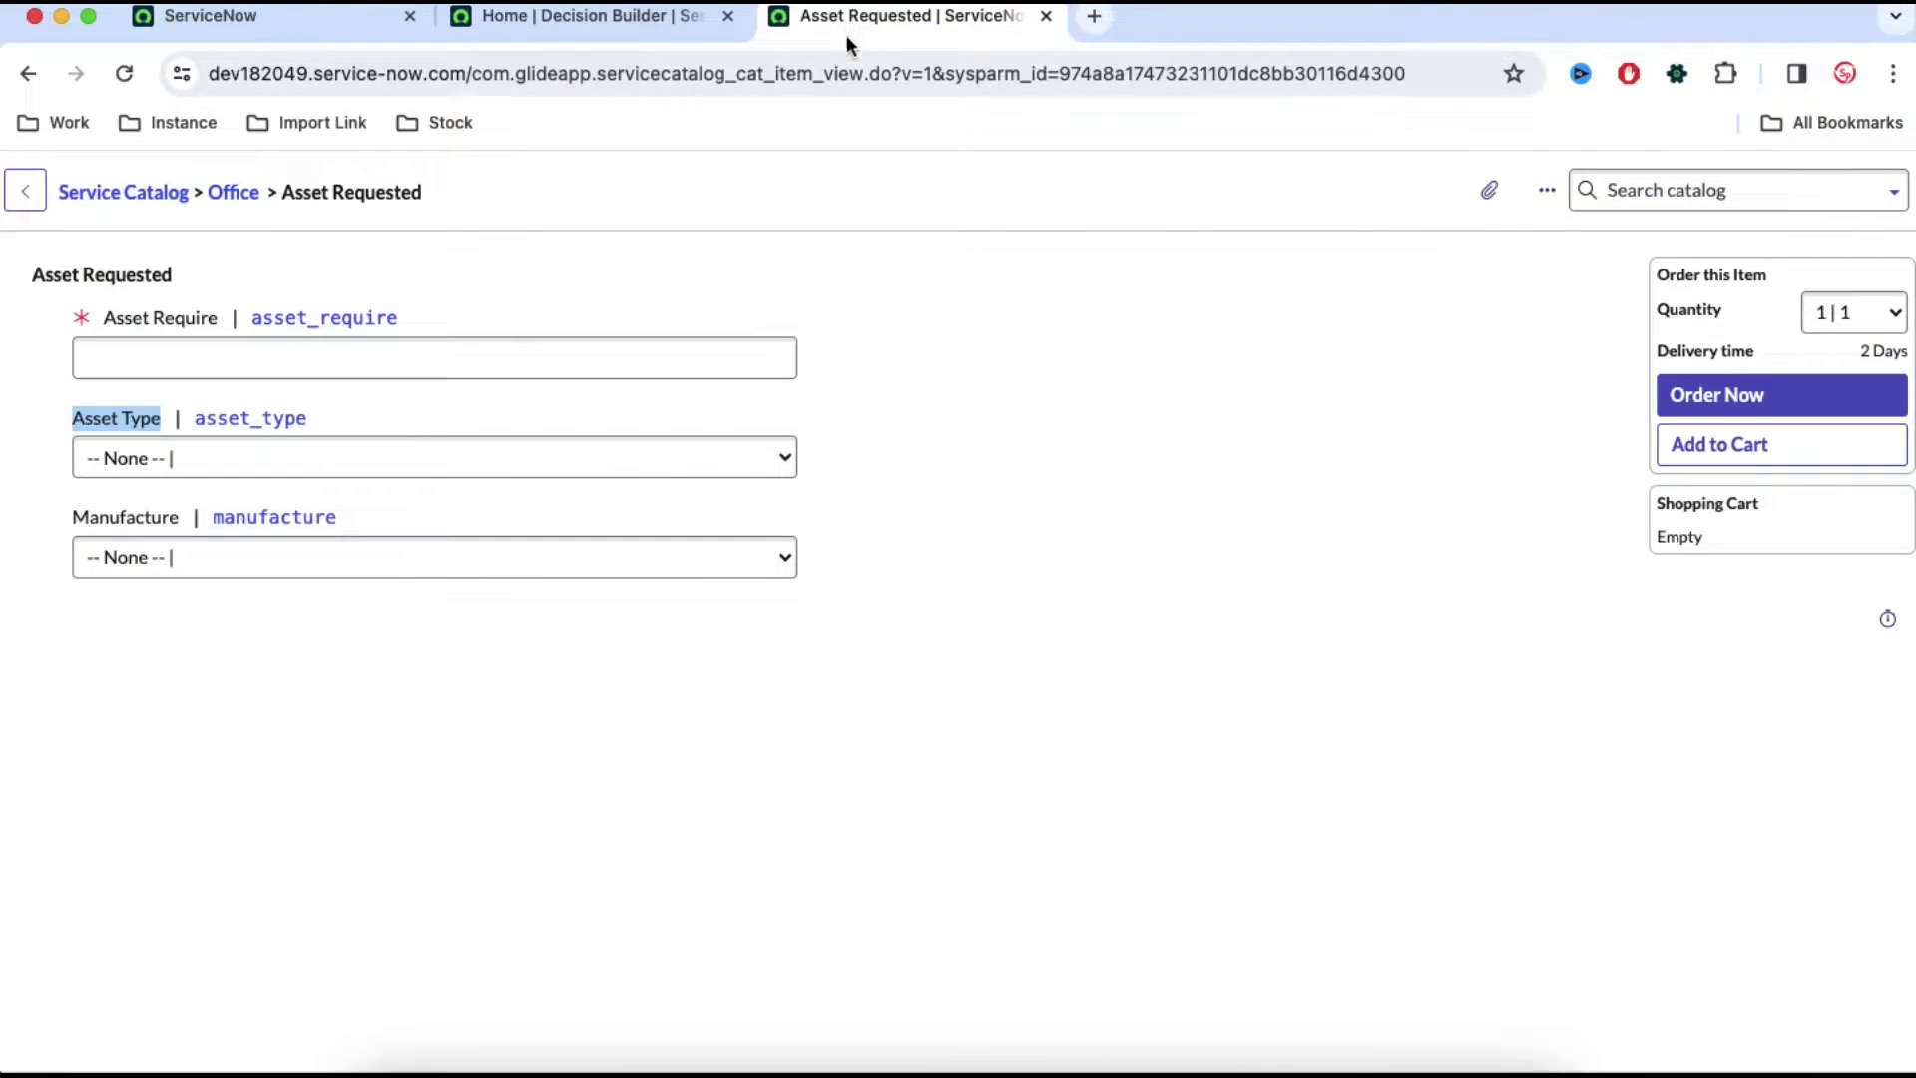
{"action": "left_click", "coordinate": [70, 515]}
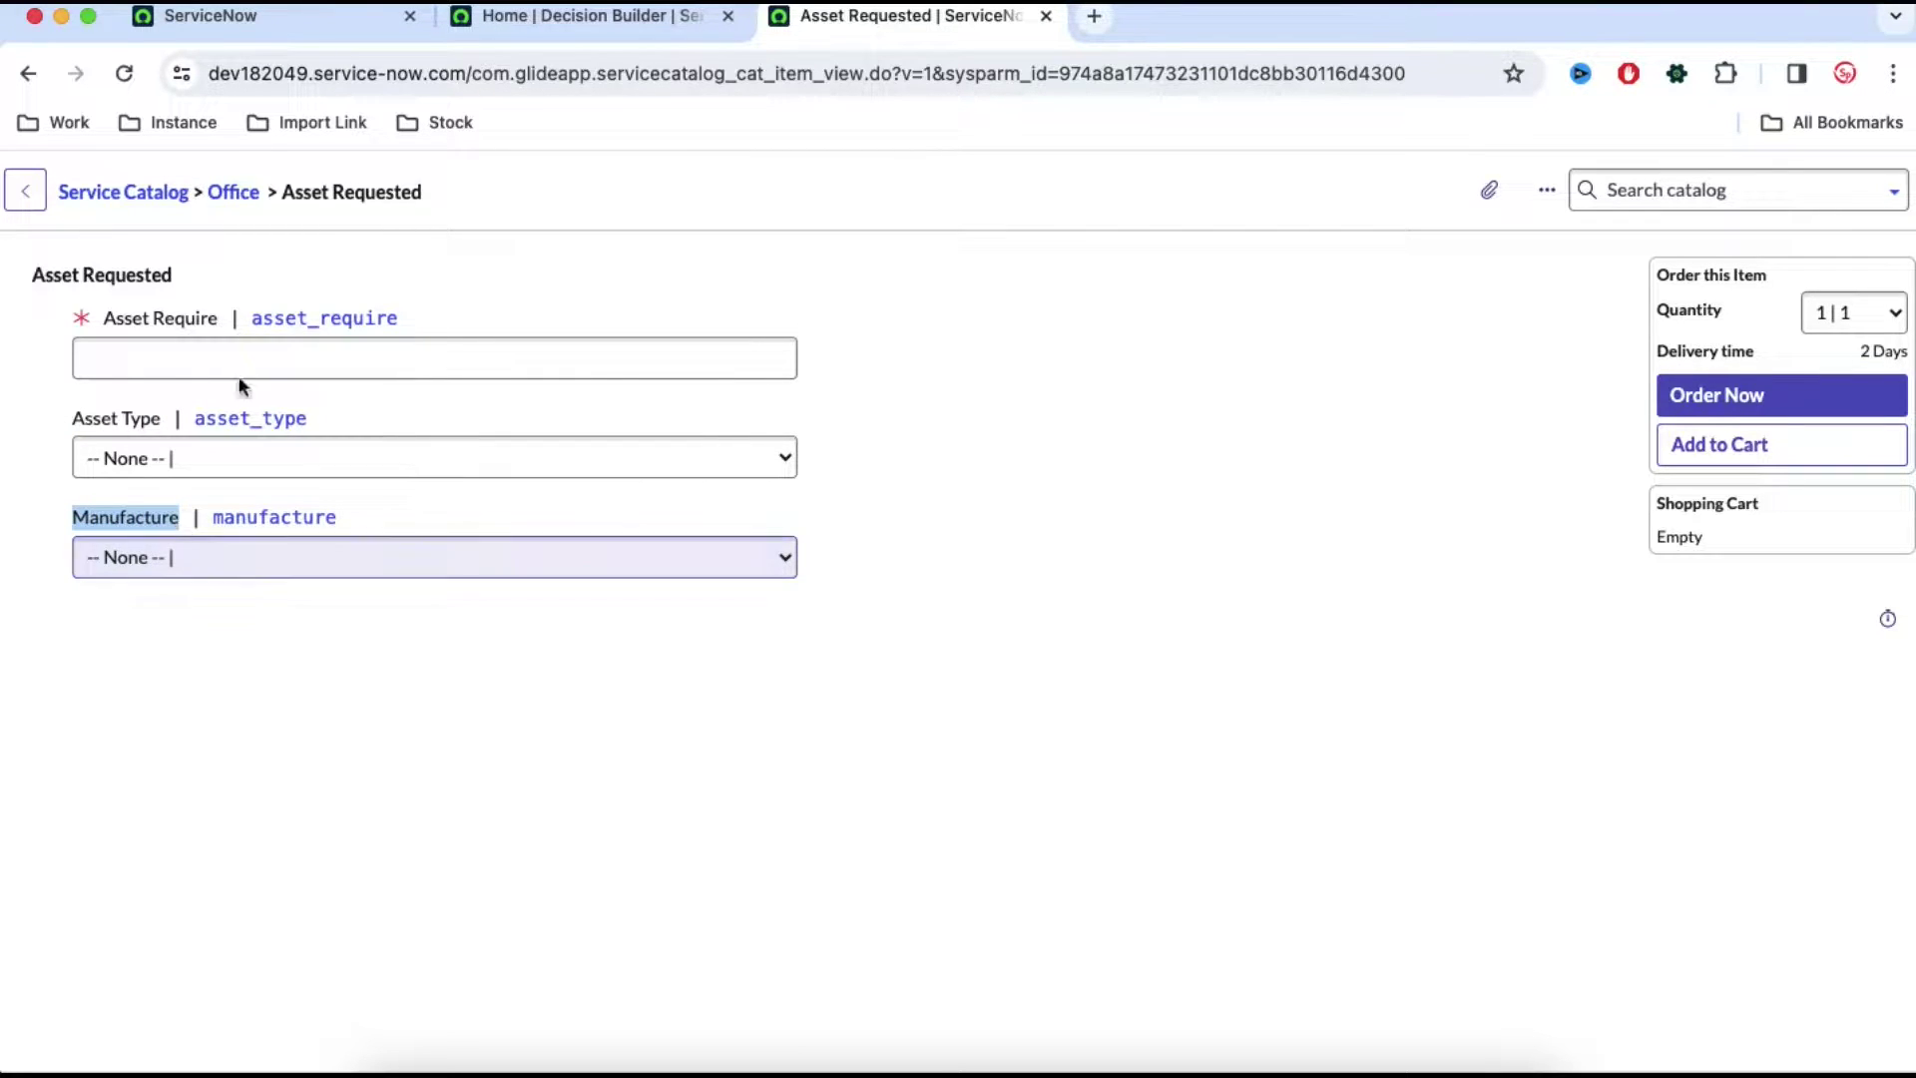
{"action": "left_click", "coordinate": [540, 24]}
{"action": "type", "text": "Manufacture"}
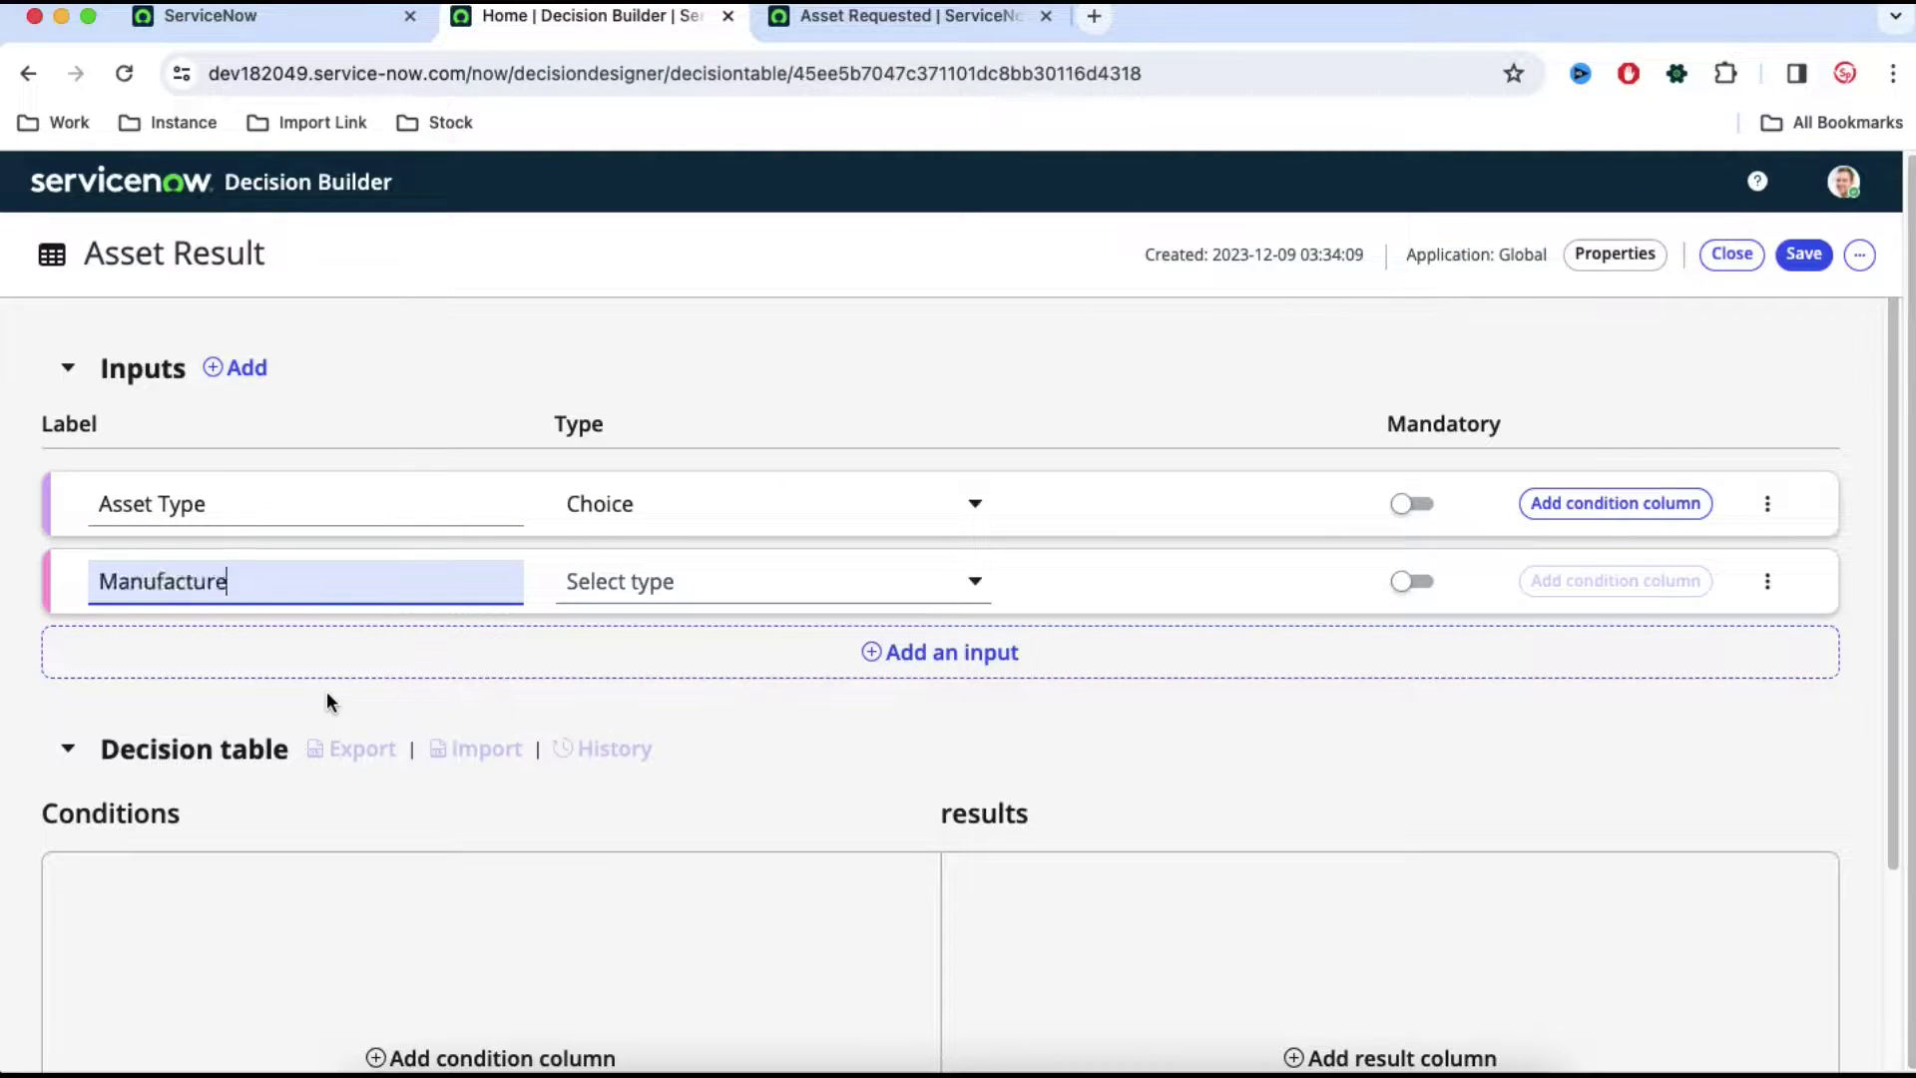
{"action": "left_click", "coordinate": [735, 571]}
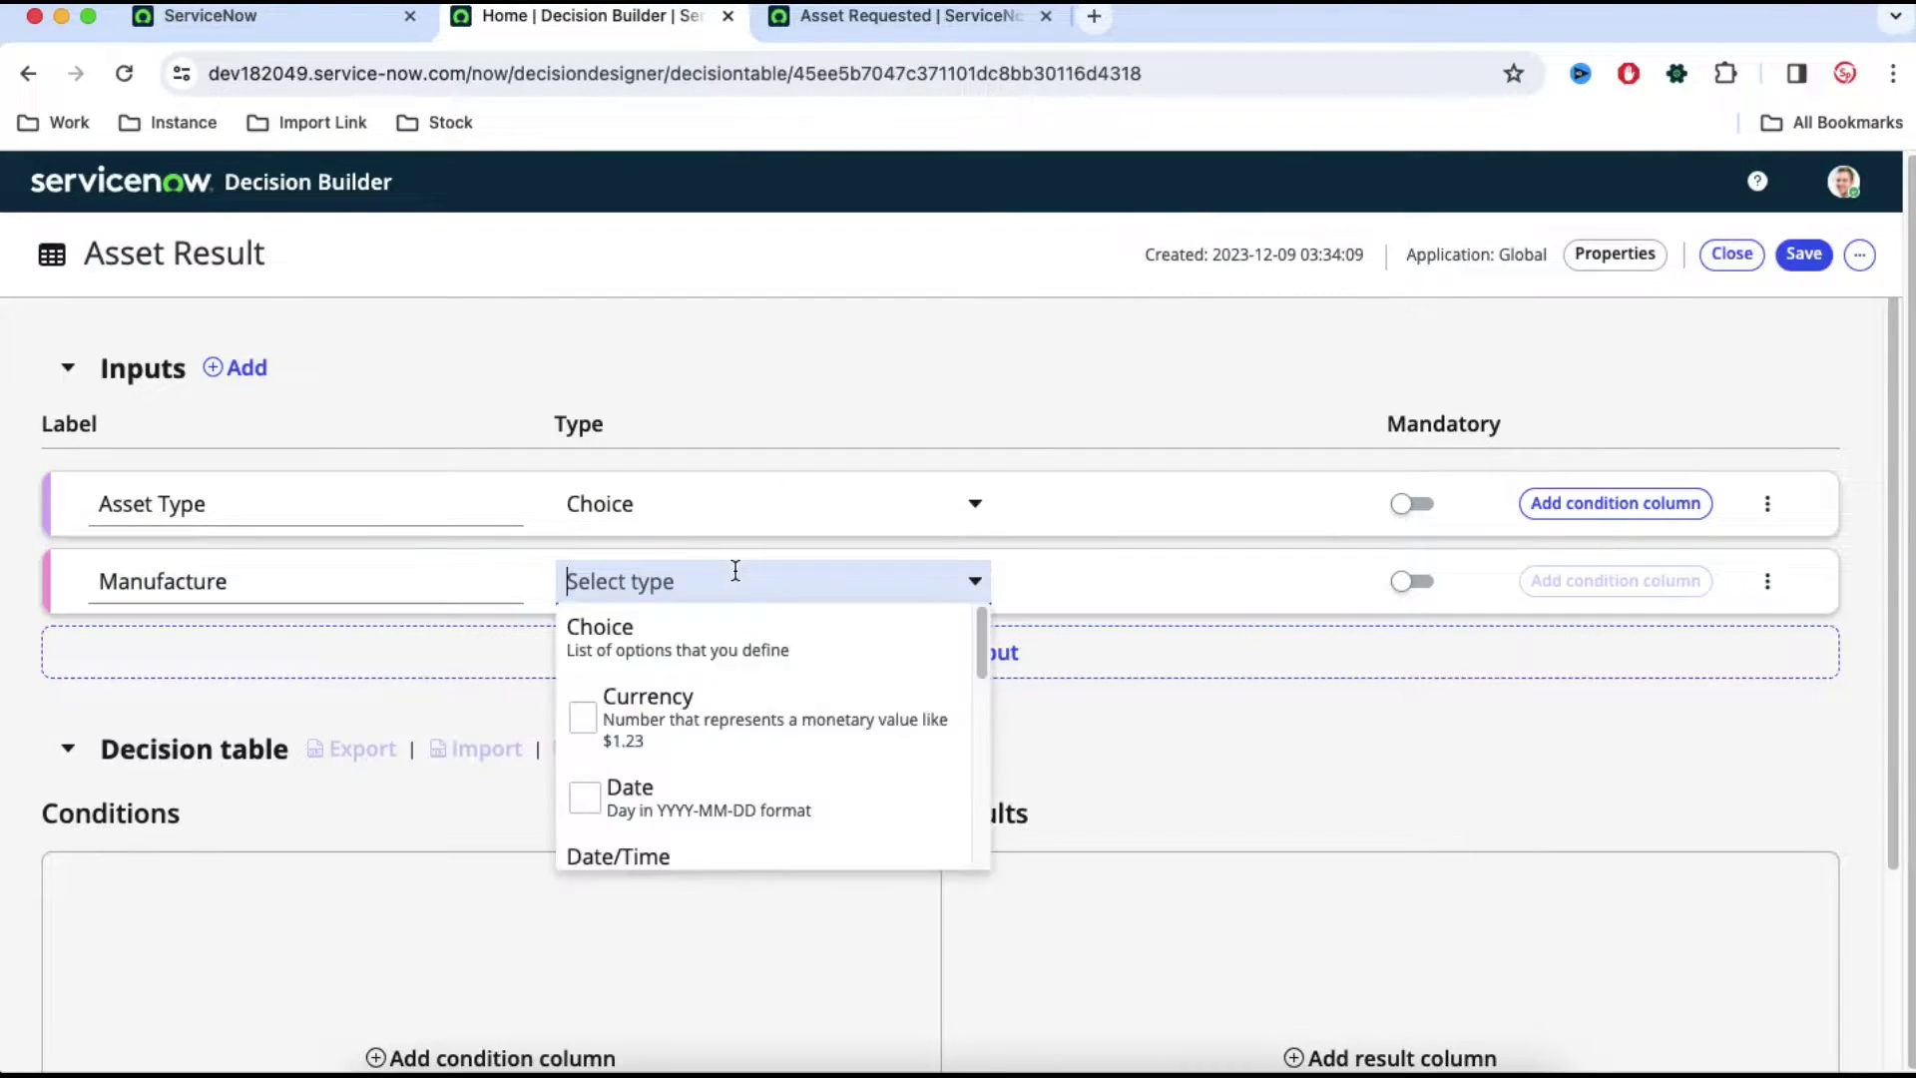
{"action": "left_click", "coordinate": [603, 642]}
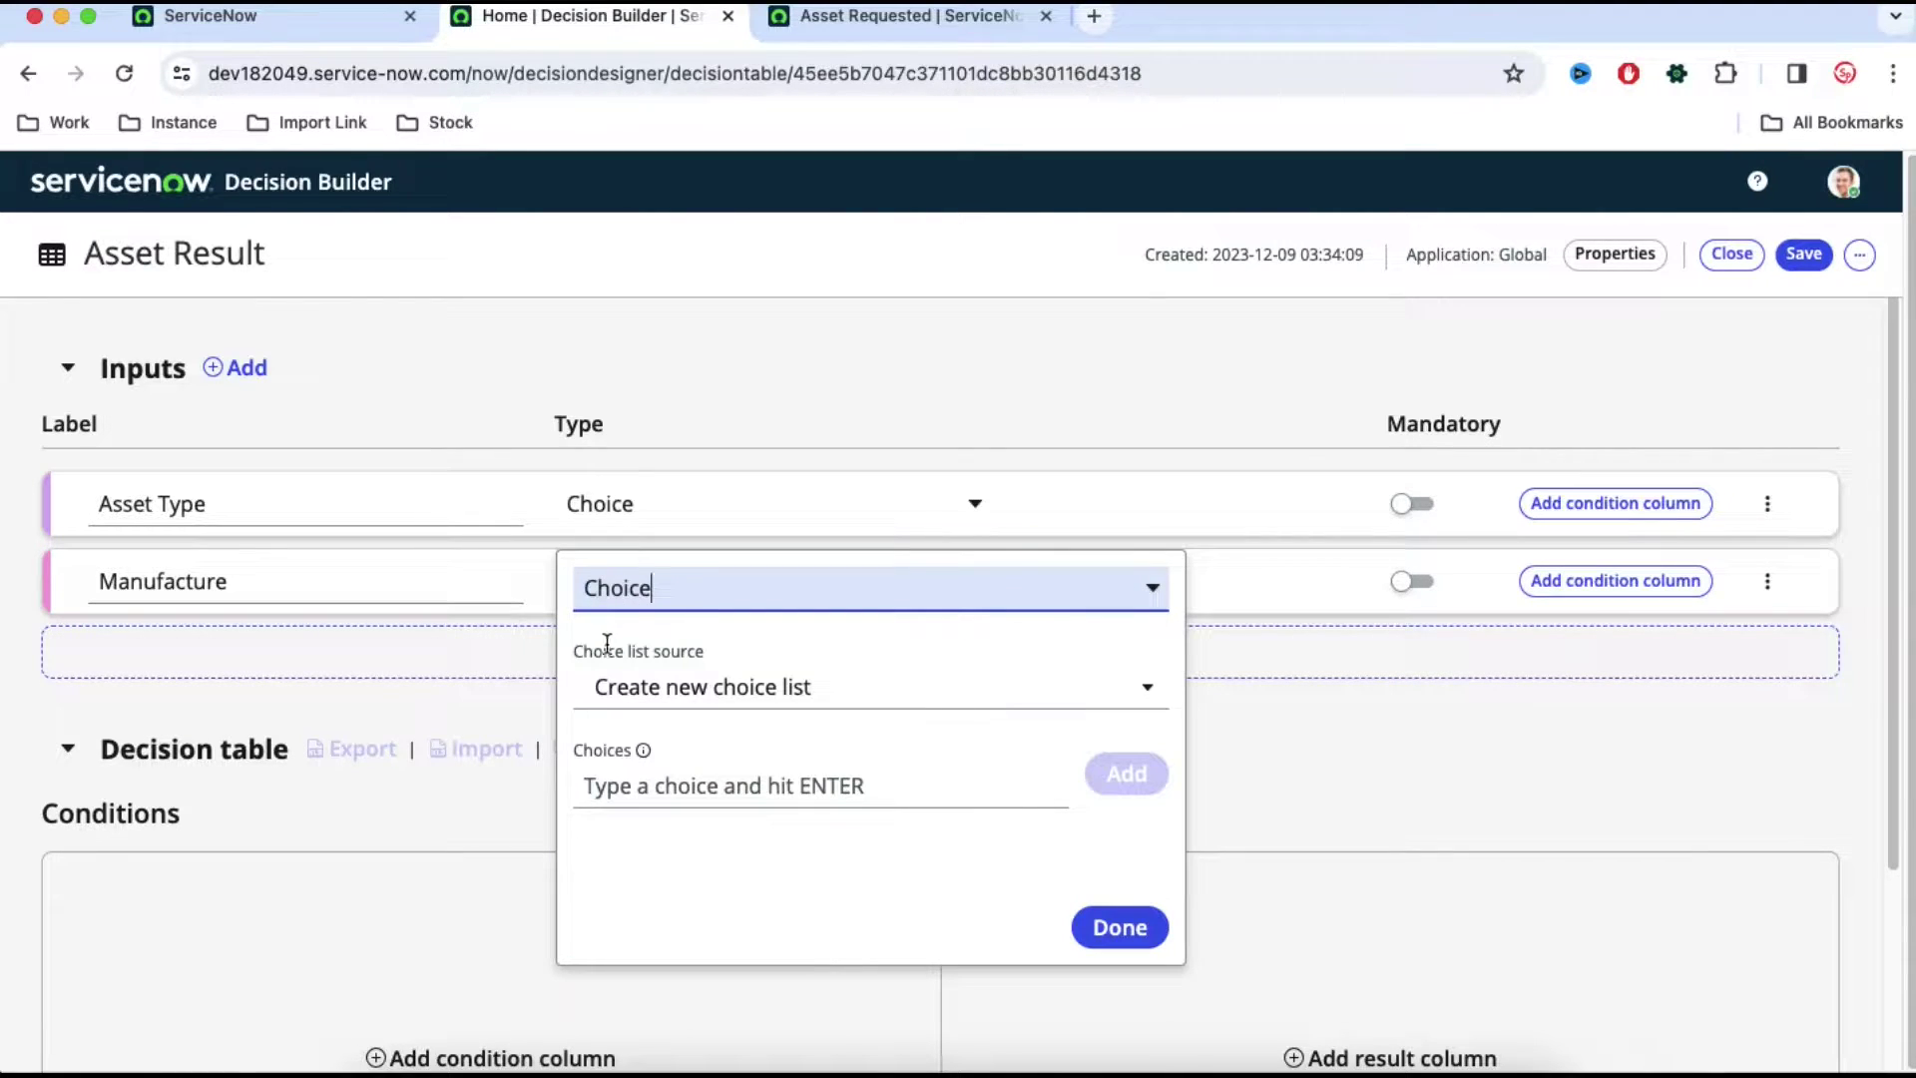
- Check the catalog item's Manufacture options and add Apple and HP as choices of the Manufacture input
{"action": "left_click", "coordinate": [688, 771]}
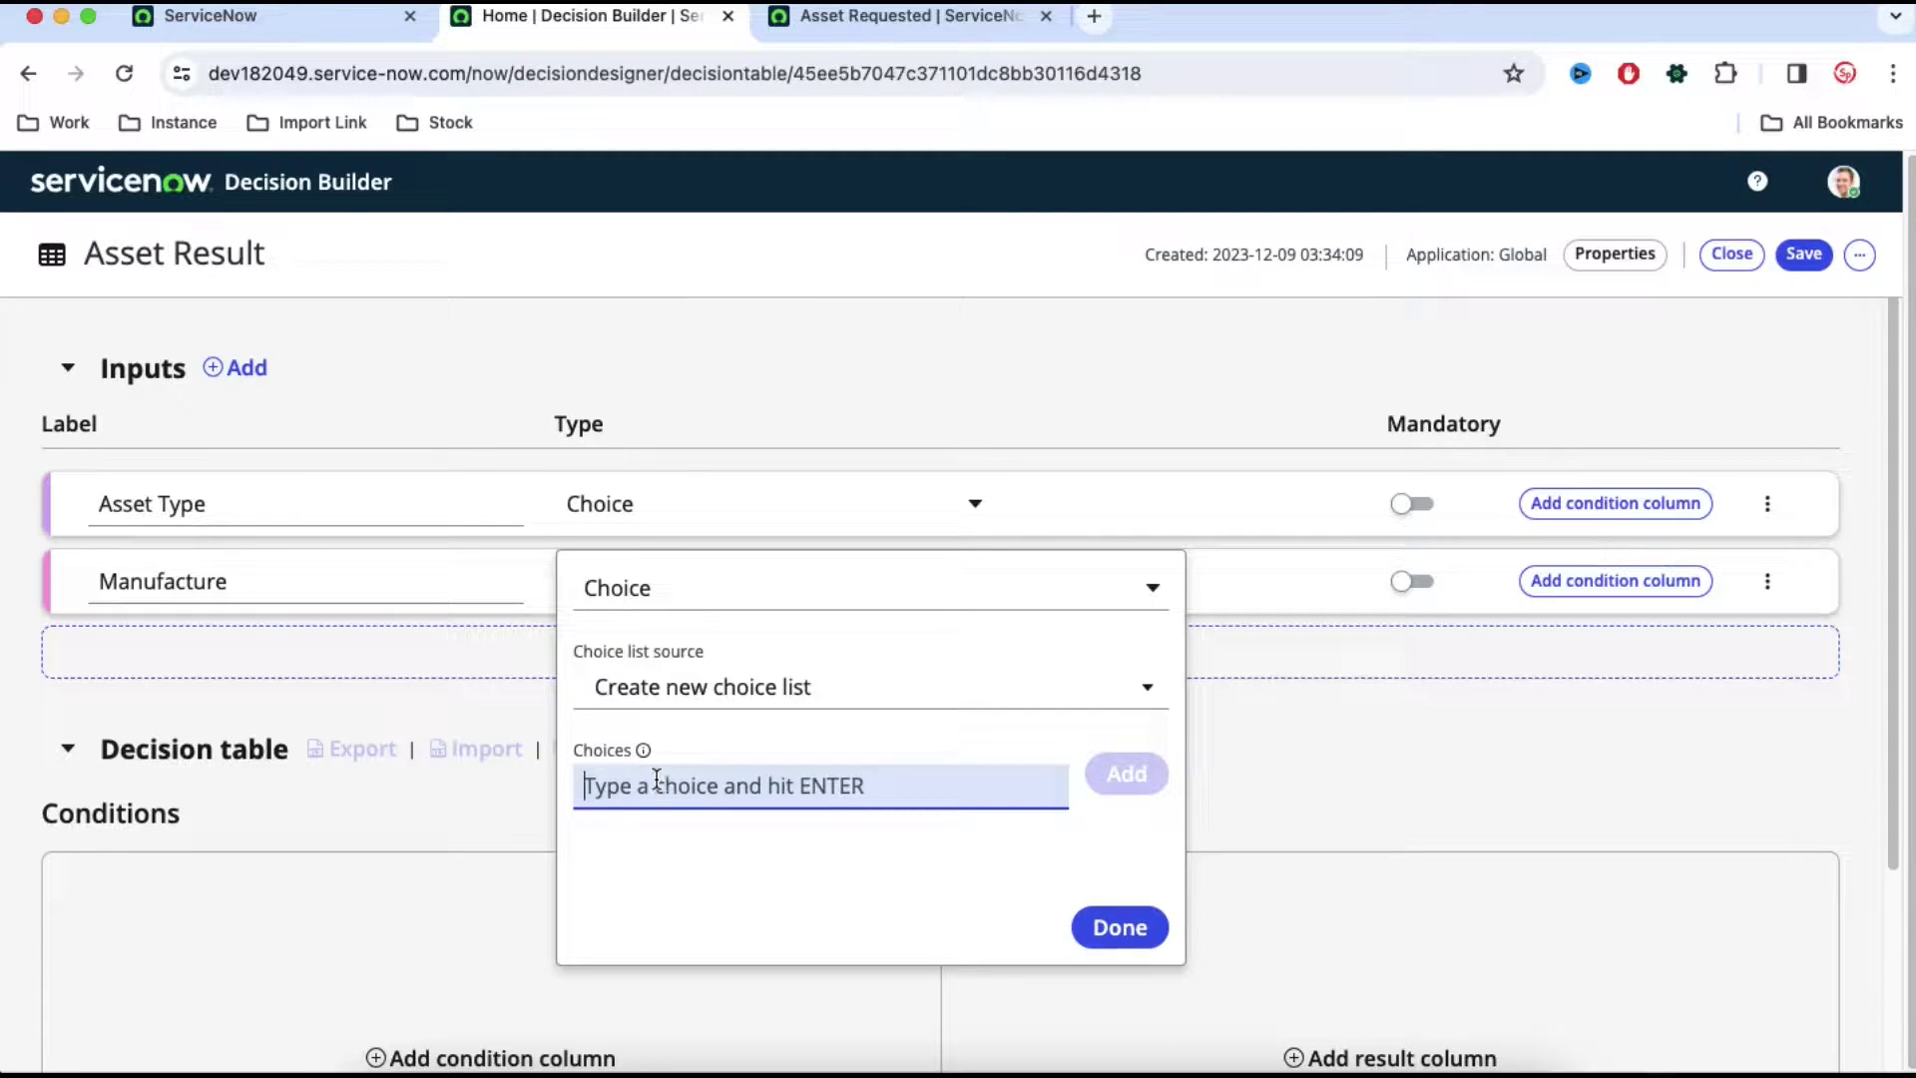
{"action": "left_click", "coordinate": [853, 16]}
{"action": "left_click", "coordinate": [501, 559]}
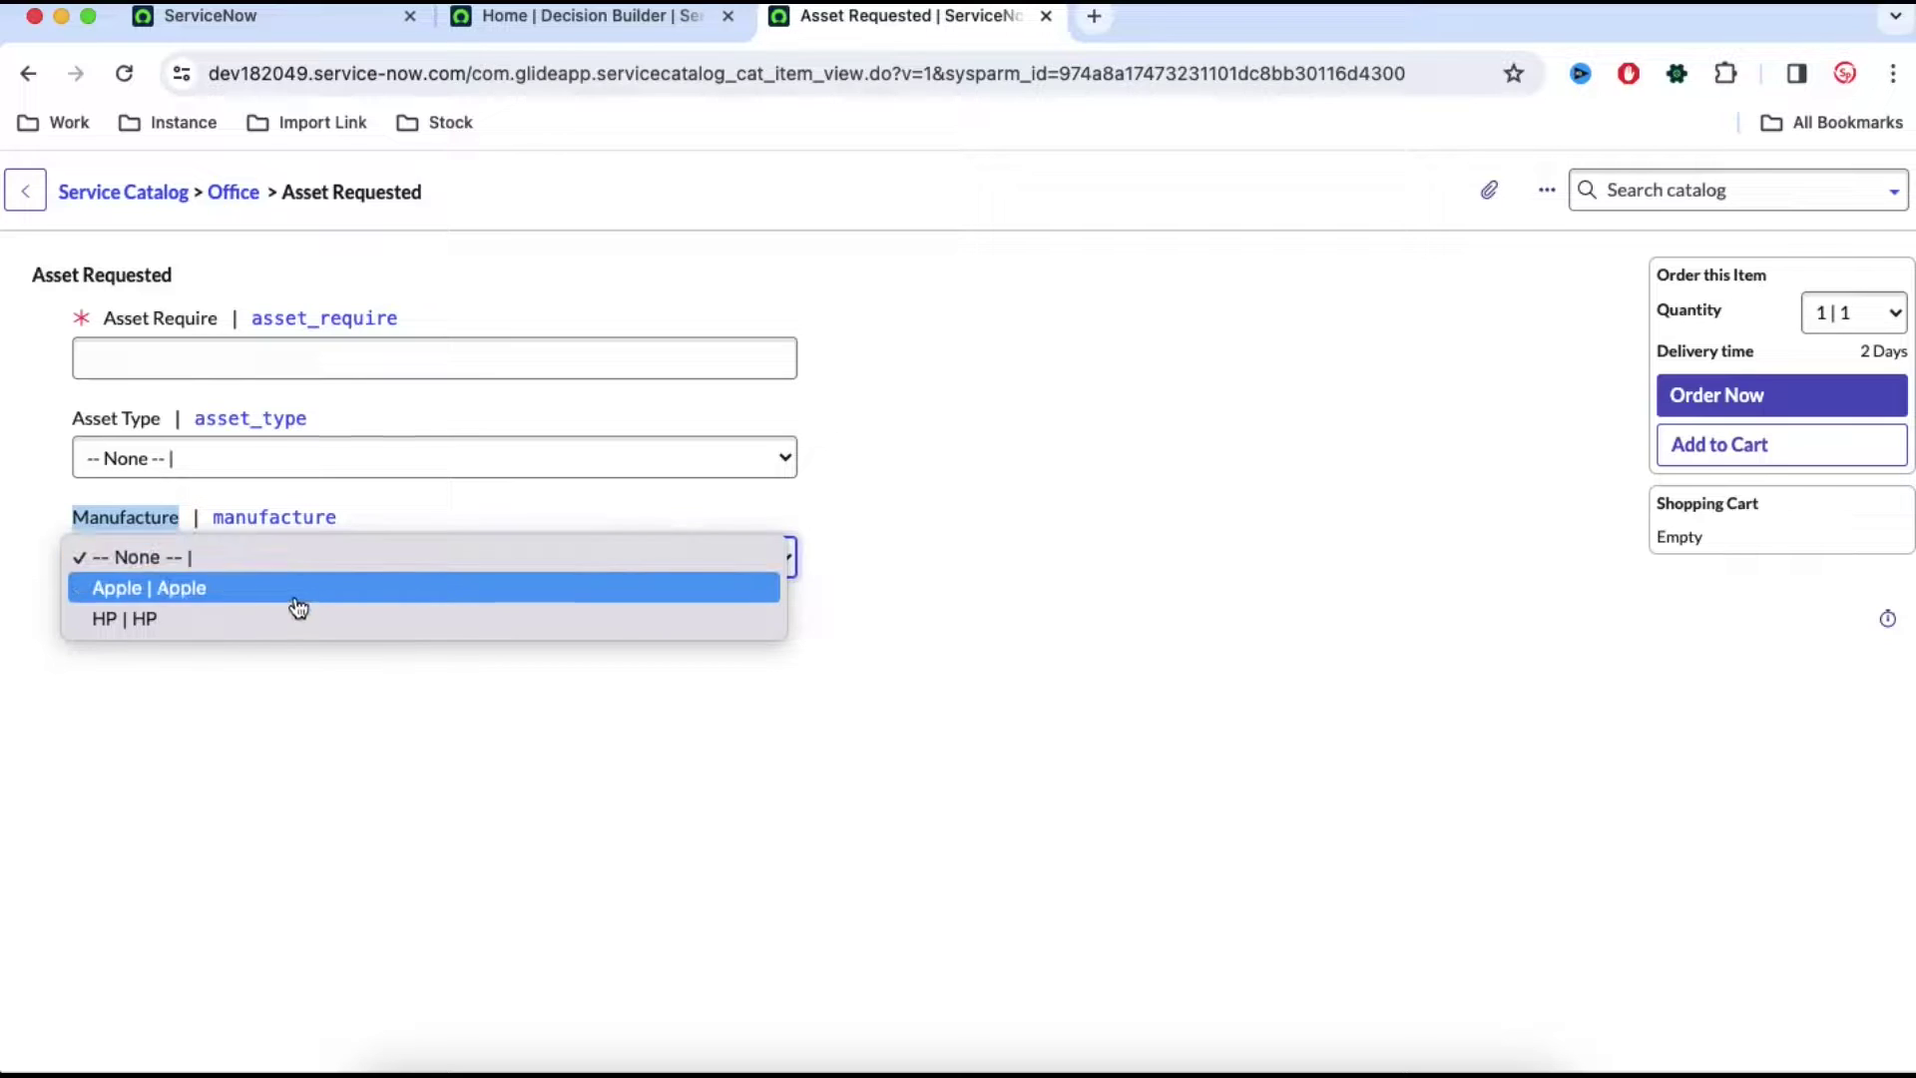
{"action": "left_click", "coordinate": [543, 15]}
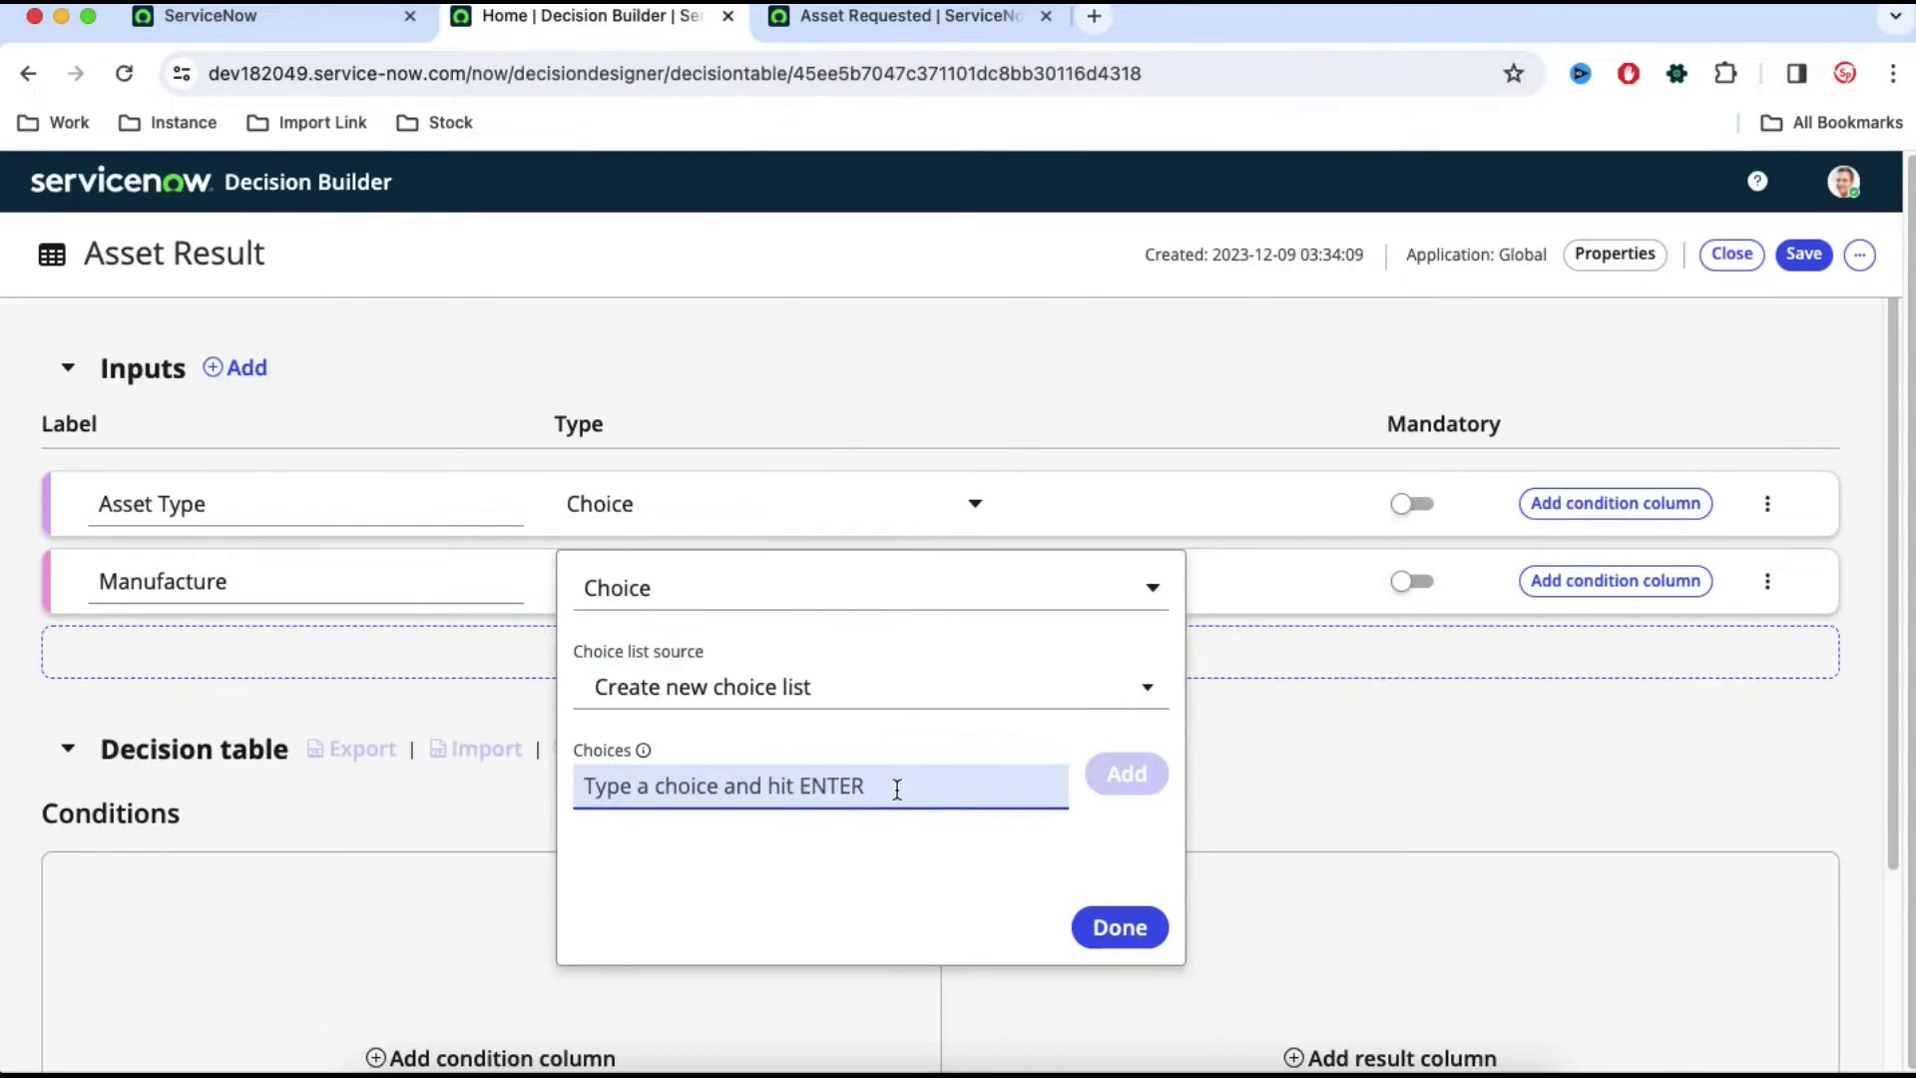
{"action": "type", "text": "Apple"}
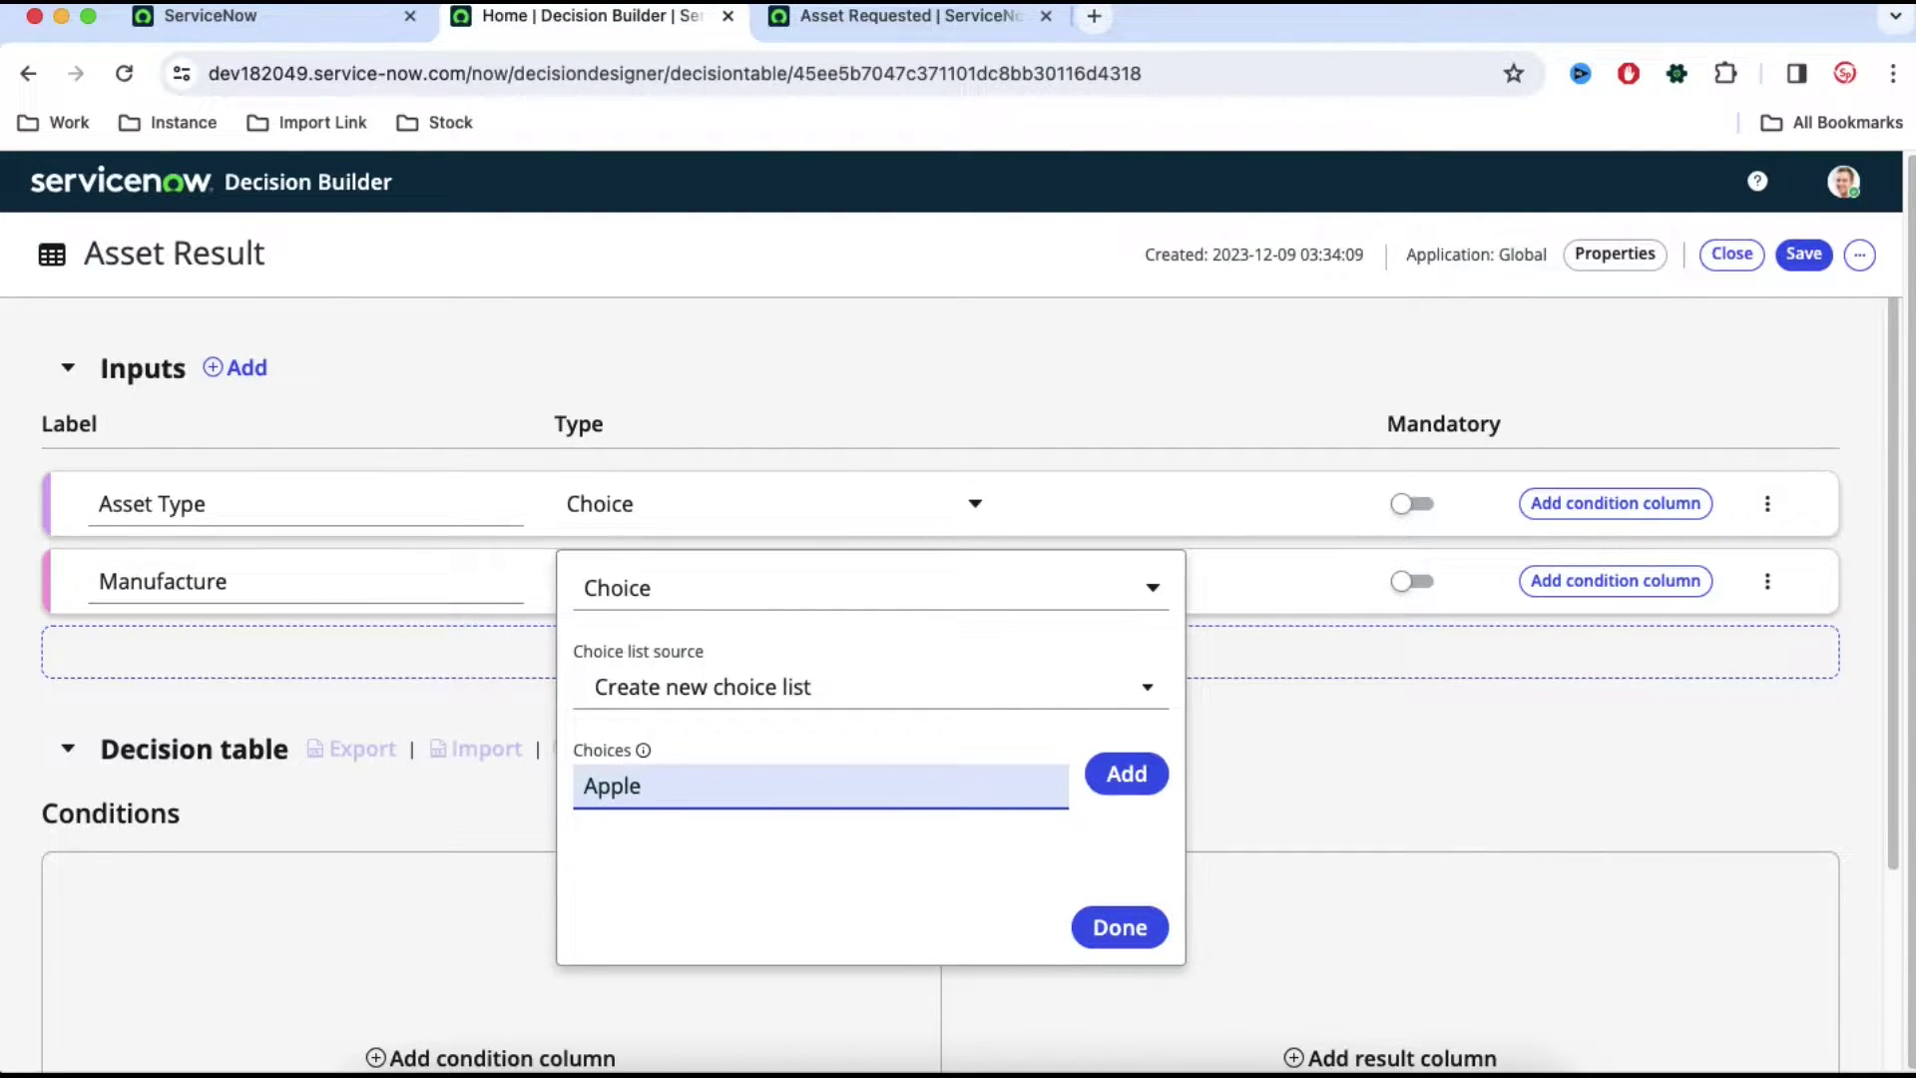
{"action": "left_click", "coordinate": [1126, 774]}
{"action": "type", "text": "HP"}
{"action": "key", "text": "Return"}
- Compare with the catalog item's Manufacture option values, set the choice values to Apple and HP in matching capitals, and finish the choice list
{"action": "left_click", "coordinate": [866, 27]}
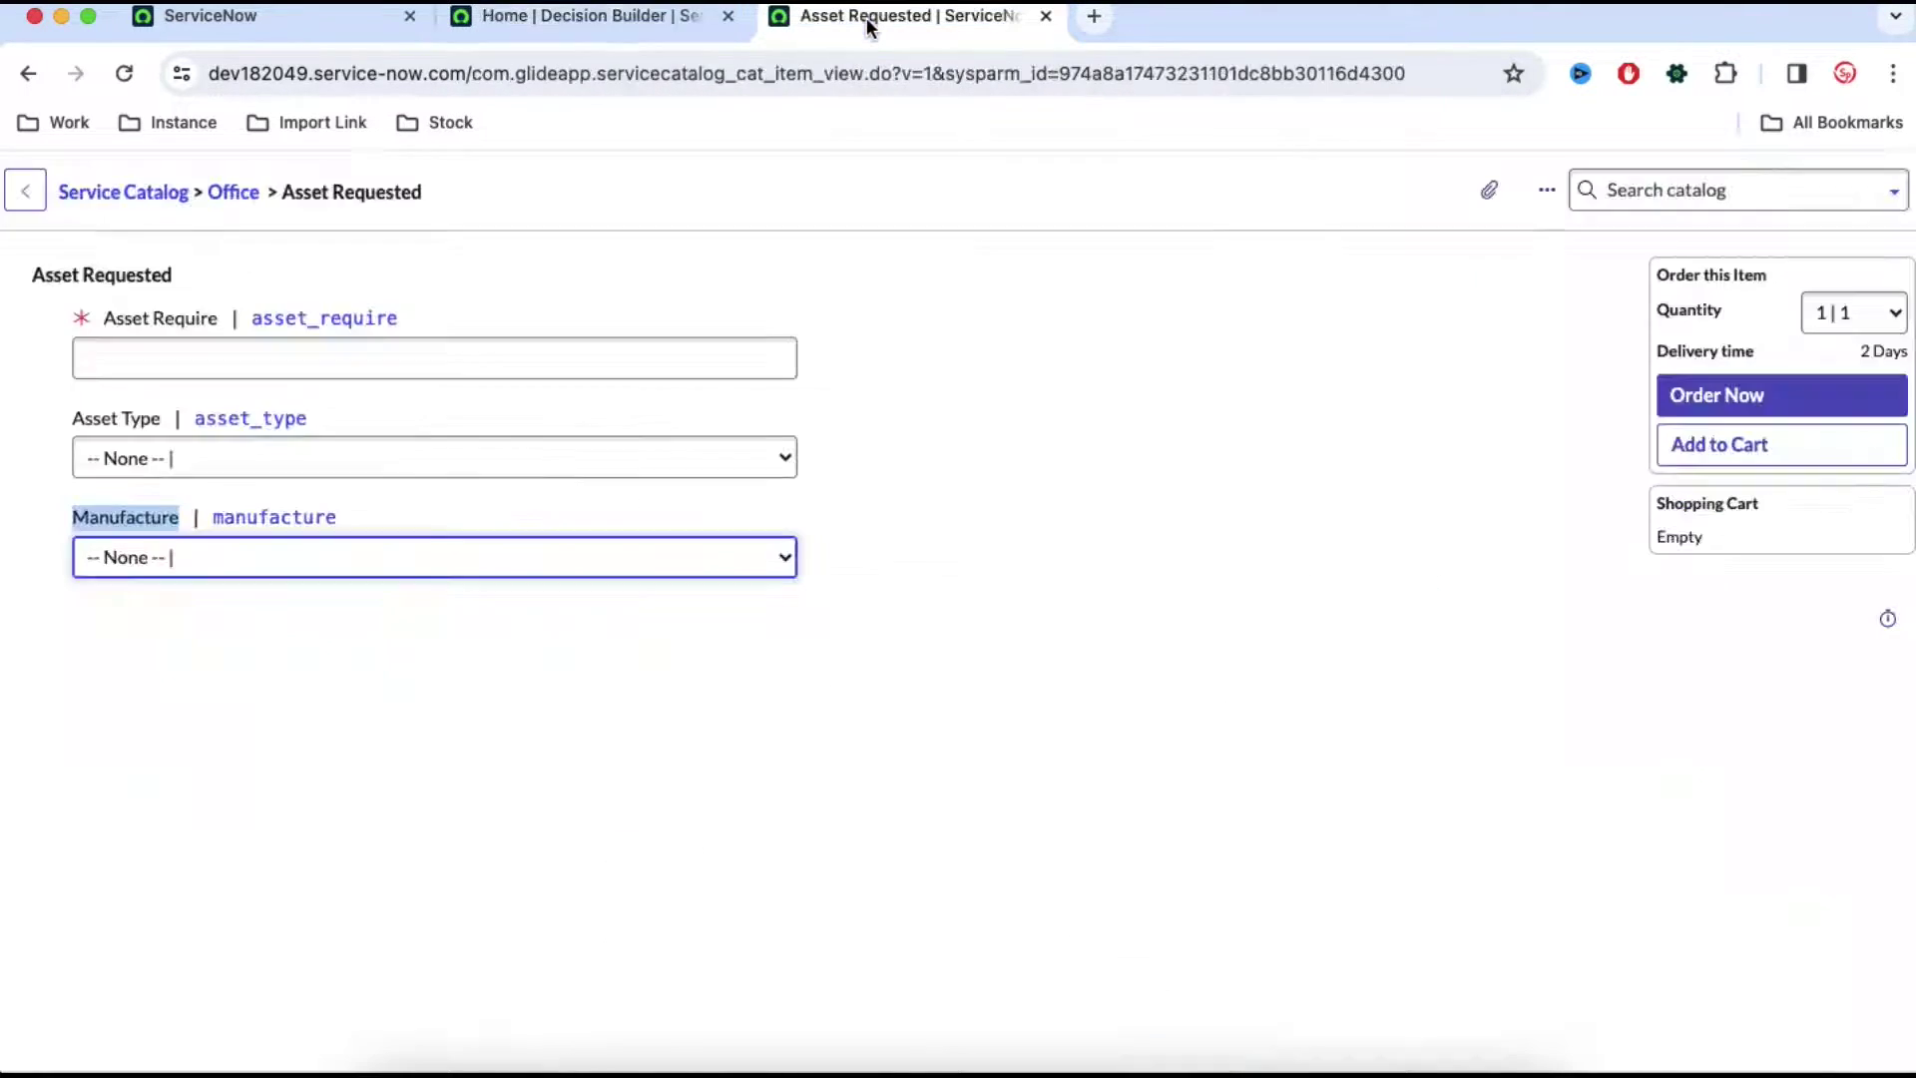
{"action": "left_click", "coordinate": [499, 567]}
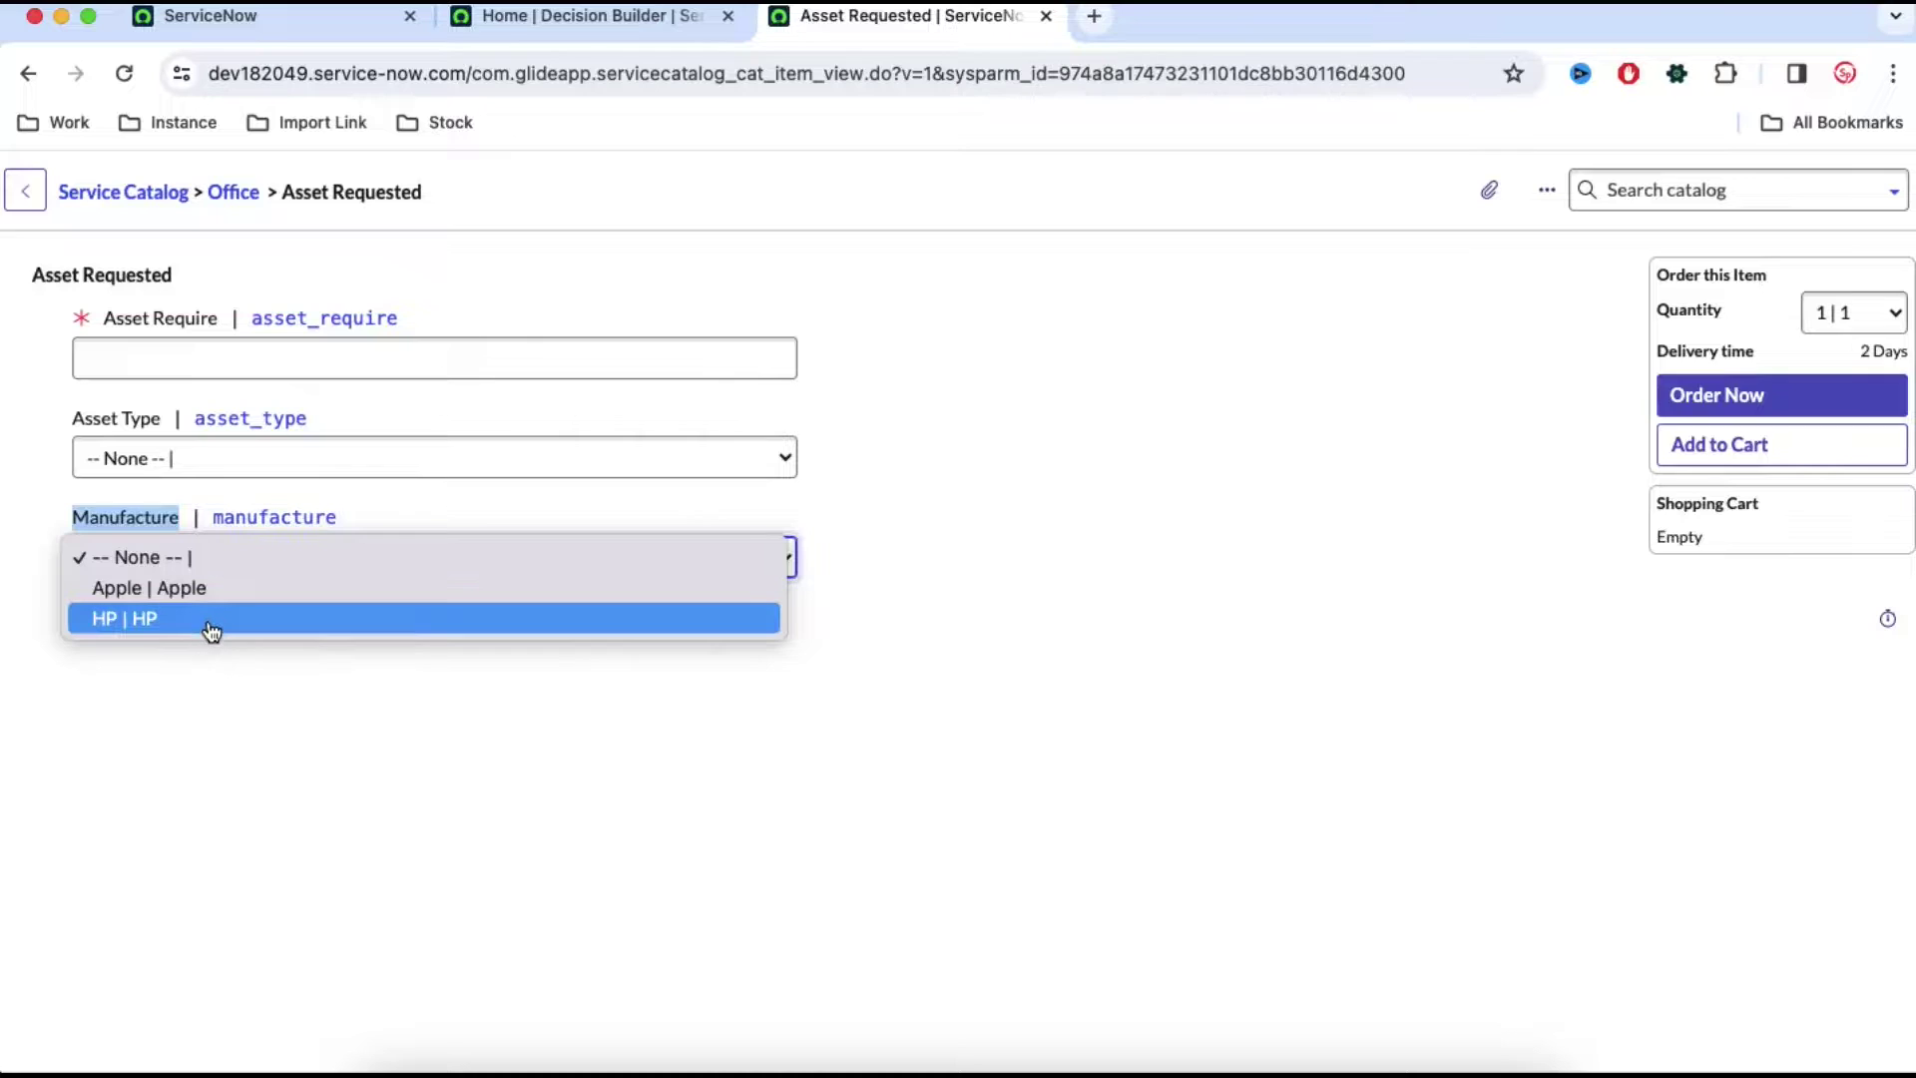
{"action": "left_click", "coordinate": [624, 30]}
{"action": "left_click", "coordinate": [624, 26]}
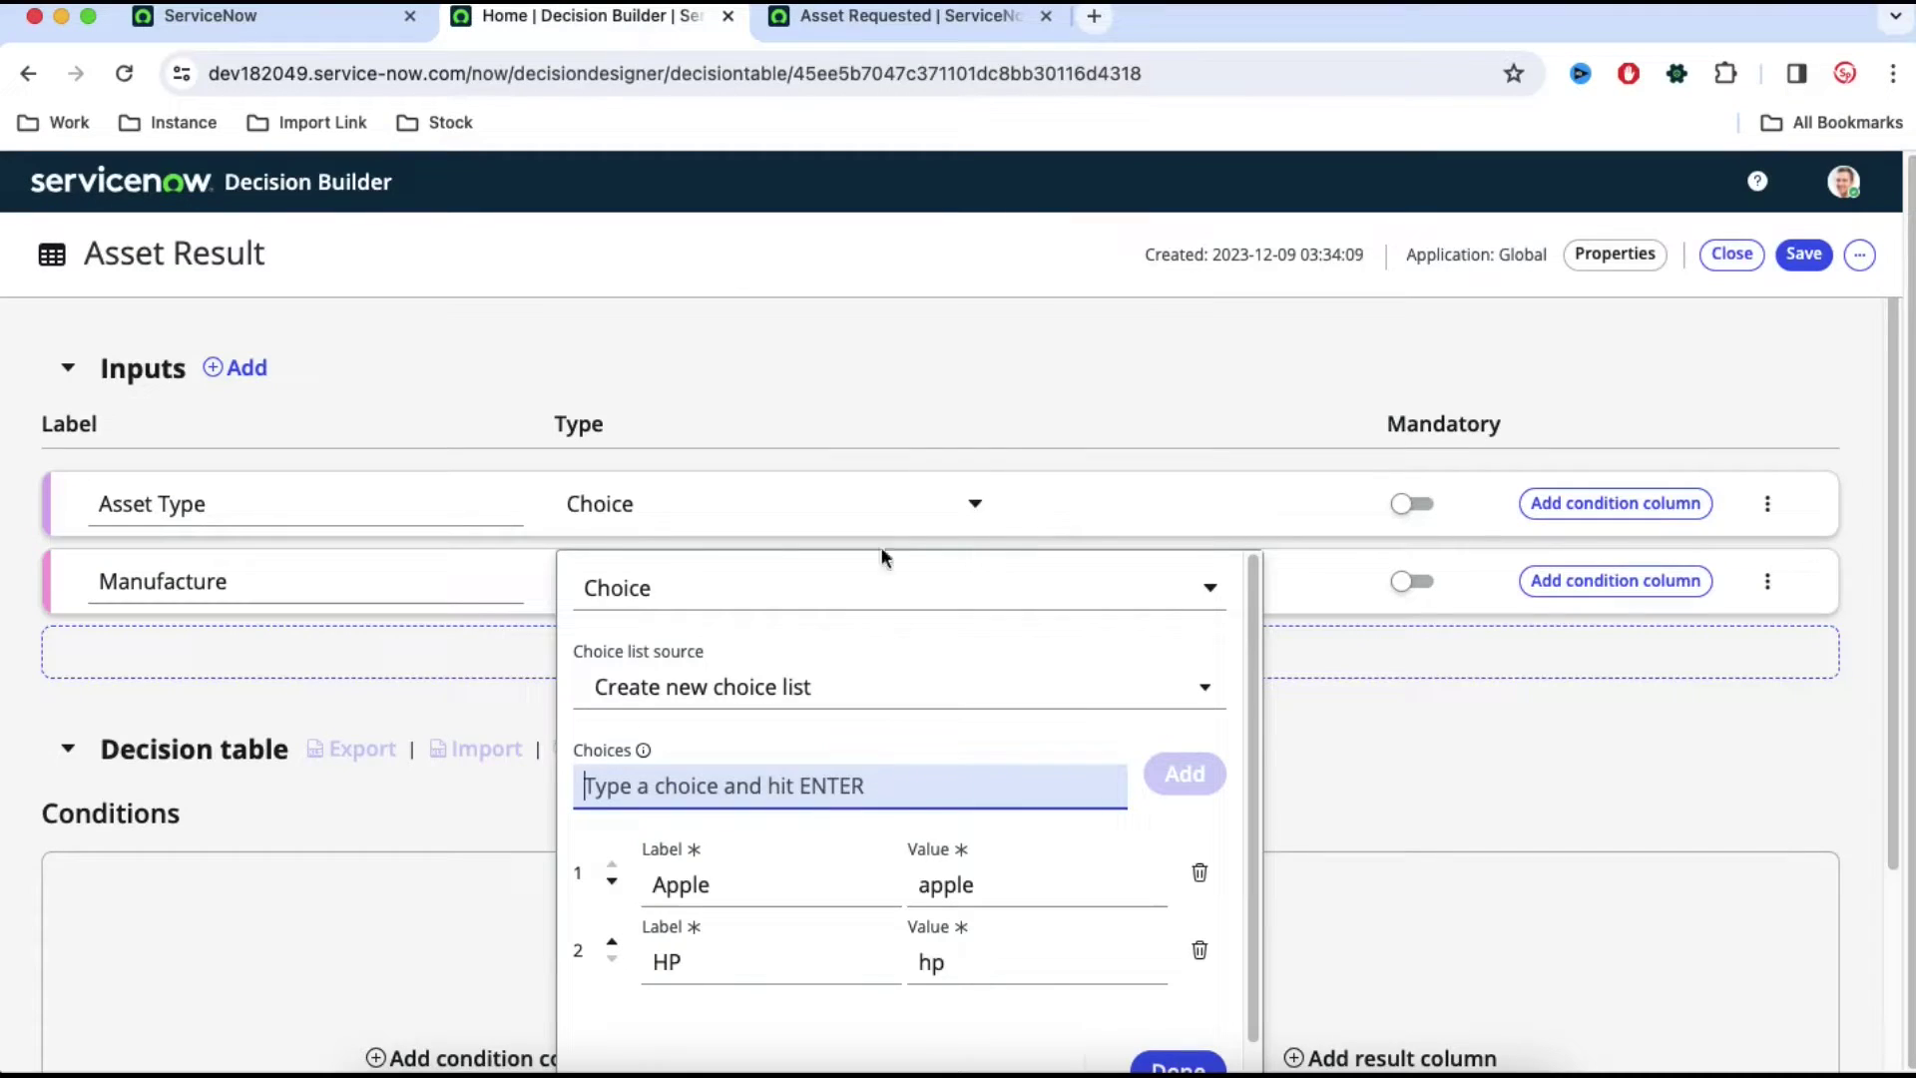
{"action": "left_click", "coordinate": [926, 878]}
{"action": "key", "text": "BackSpace"}
{"action": "type", "text": "A"}
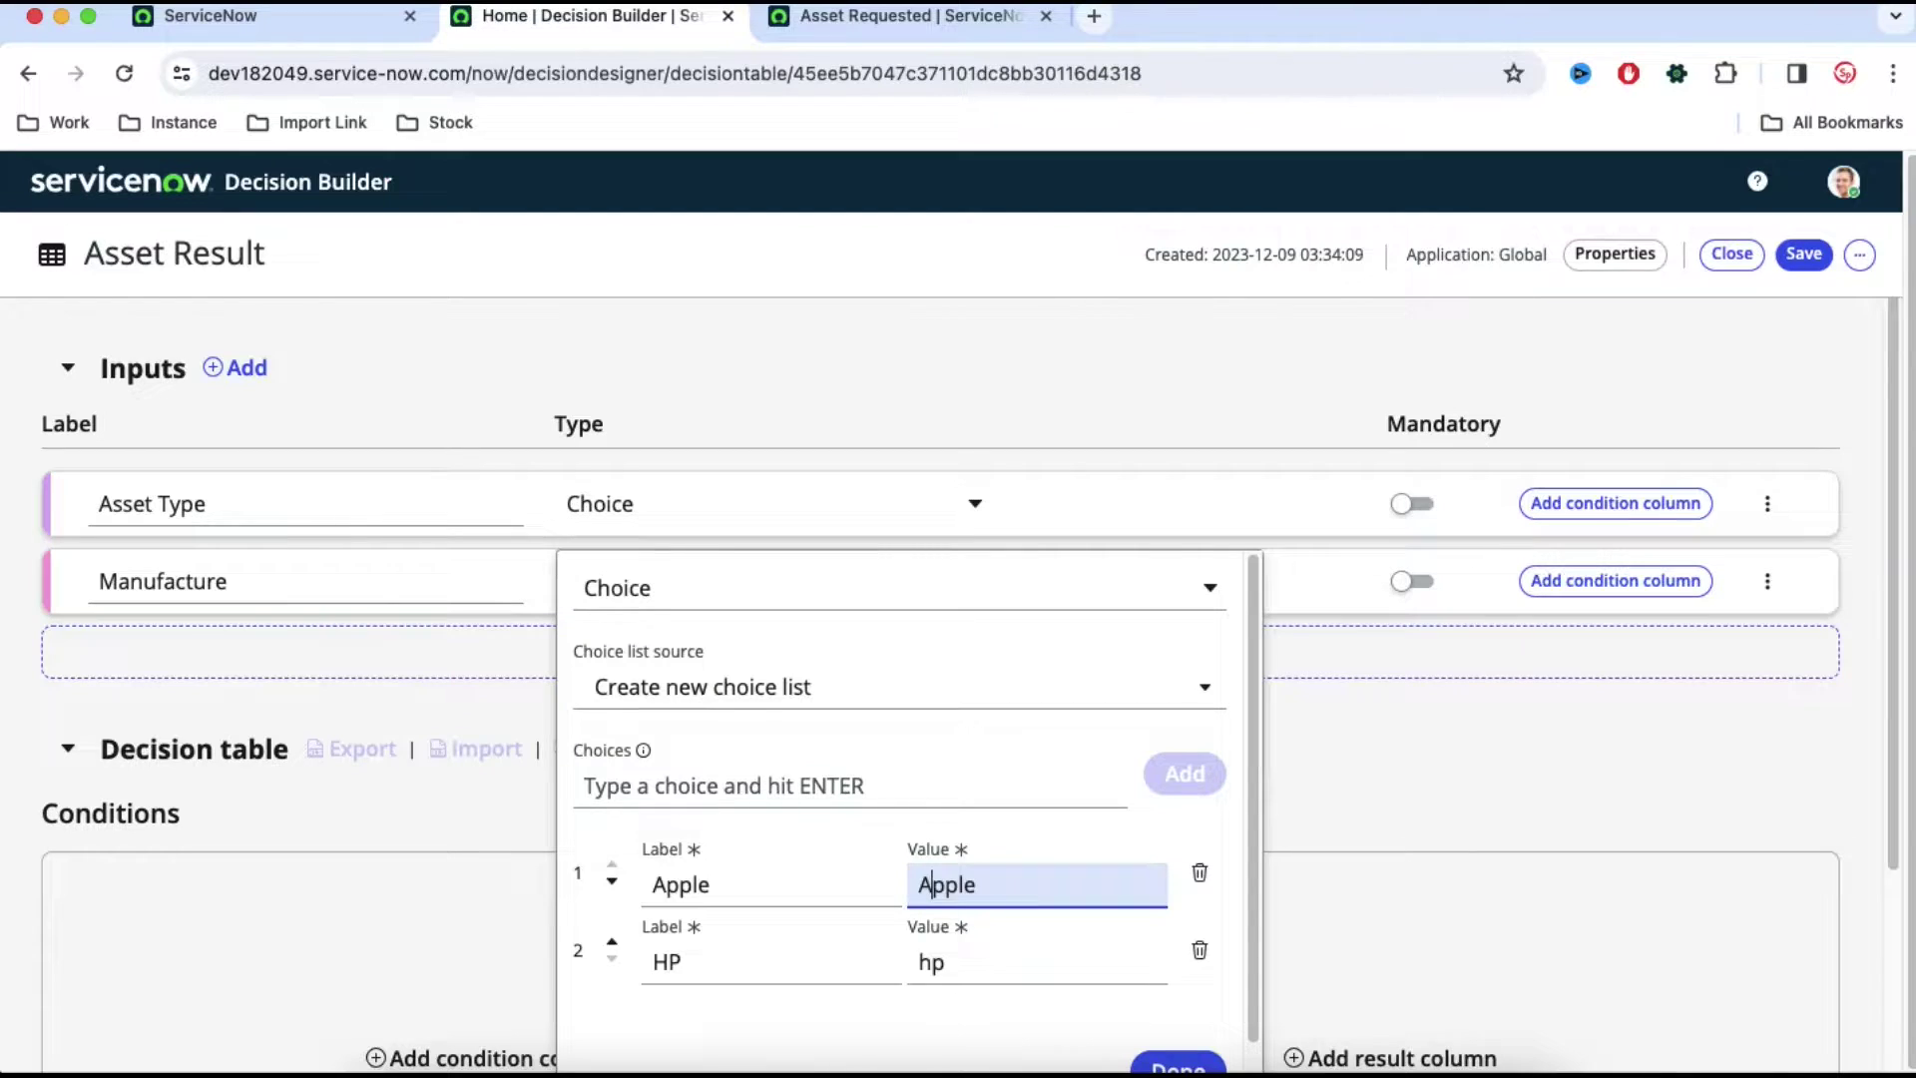
{"action": "left_click", "coordinate": [933, 962]}
{"action": "left_click_drag", "start_coordinate": [960, 965], "coordinate": [915, 973]}
{"action": "type", "text": "H"}
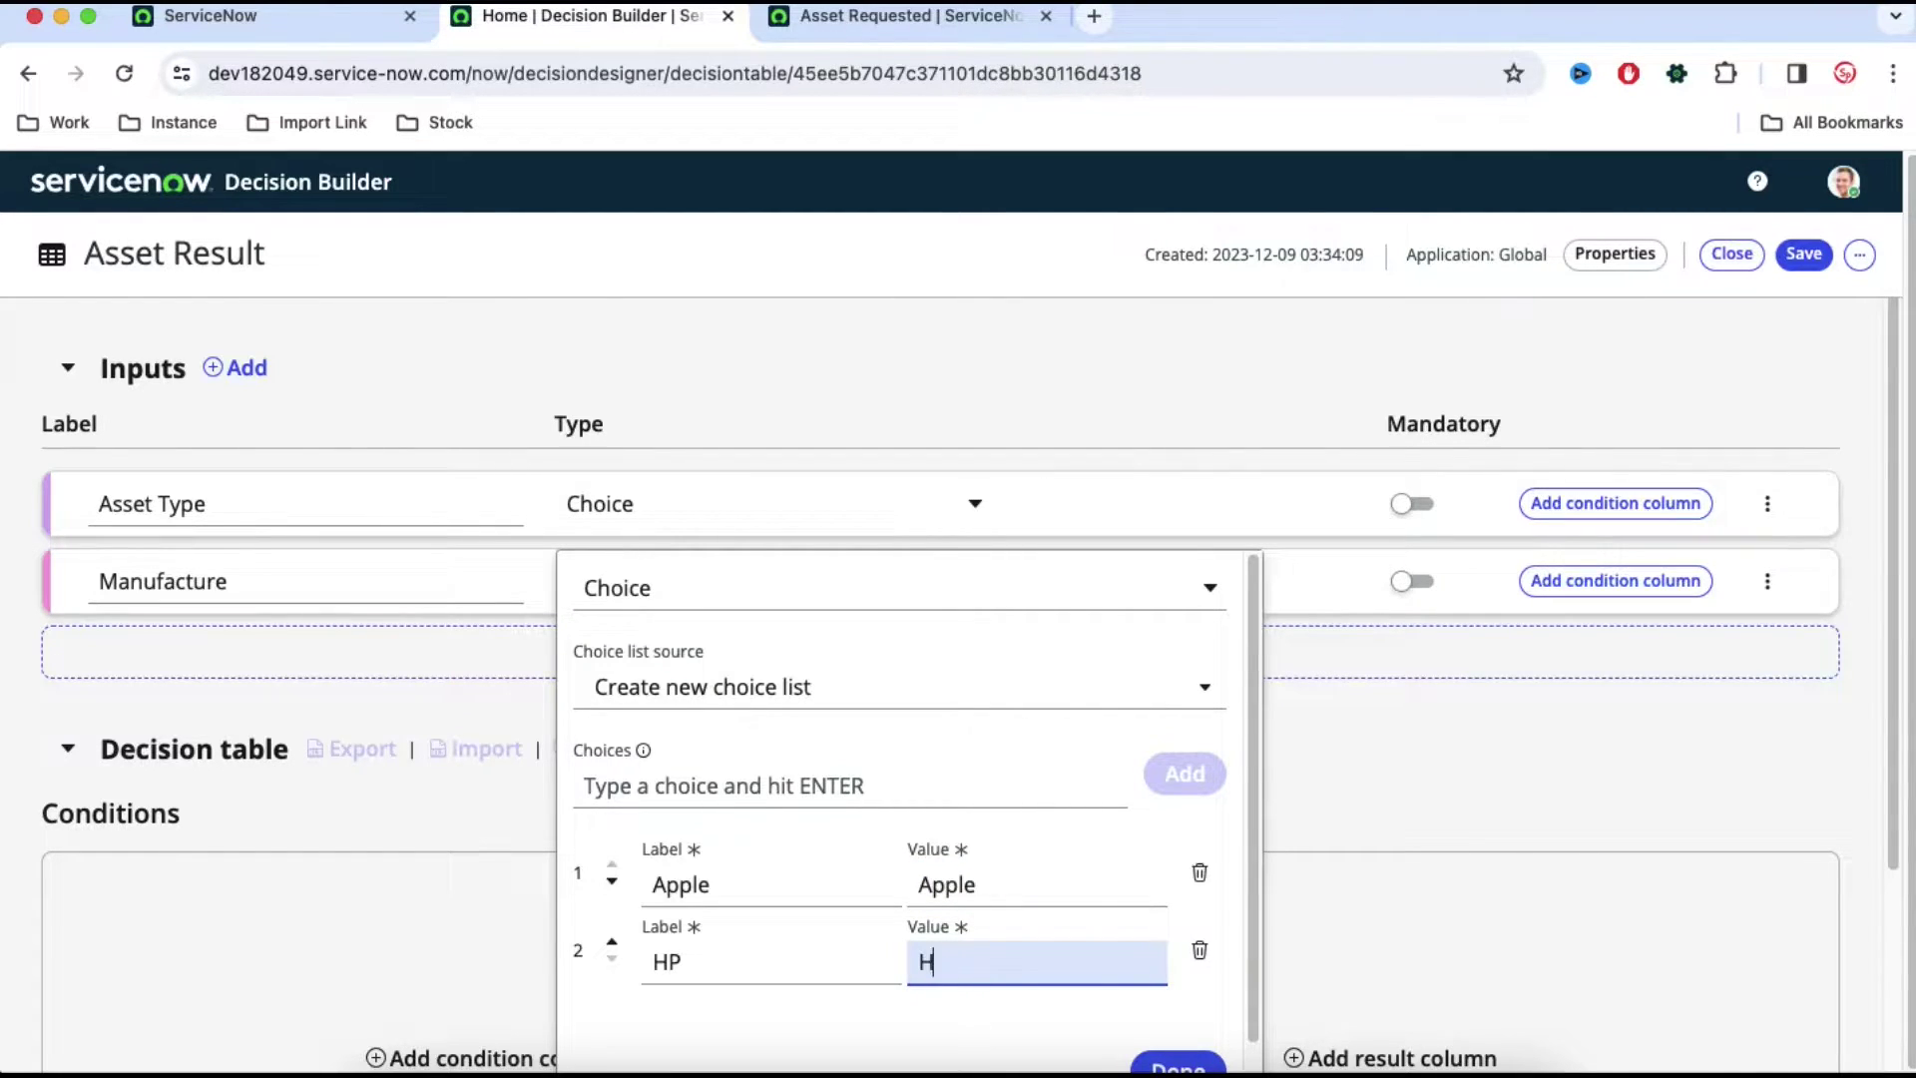
{"action": "type", "text": "P"}
{"action": "scroll", "coordinate": [975, 1043], "scroll_direction": "down", "scroll_amount": 1}
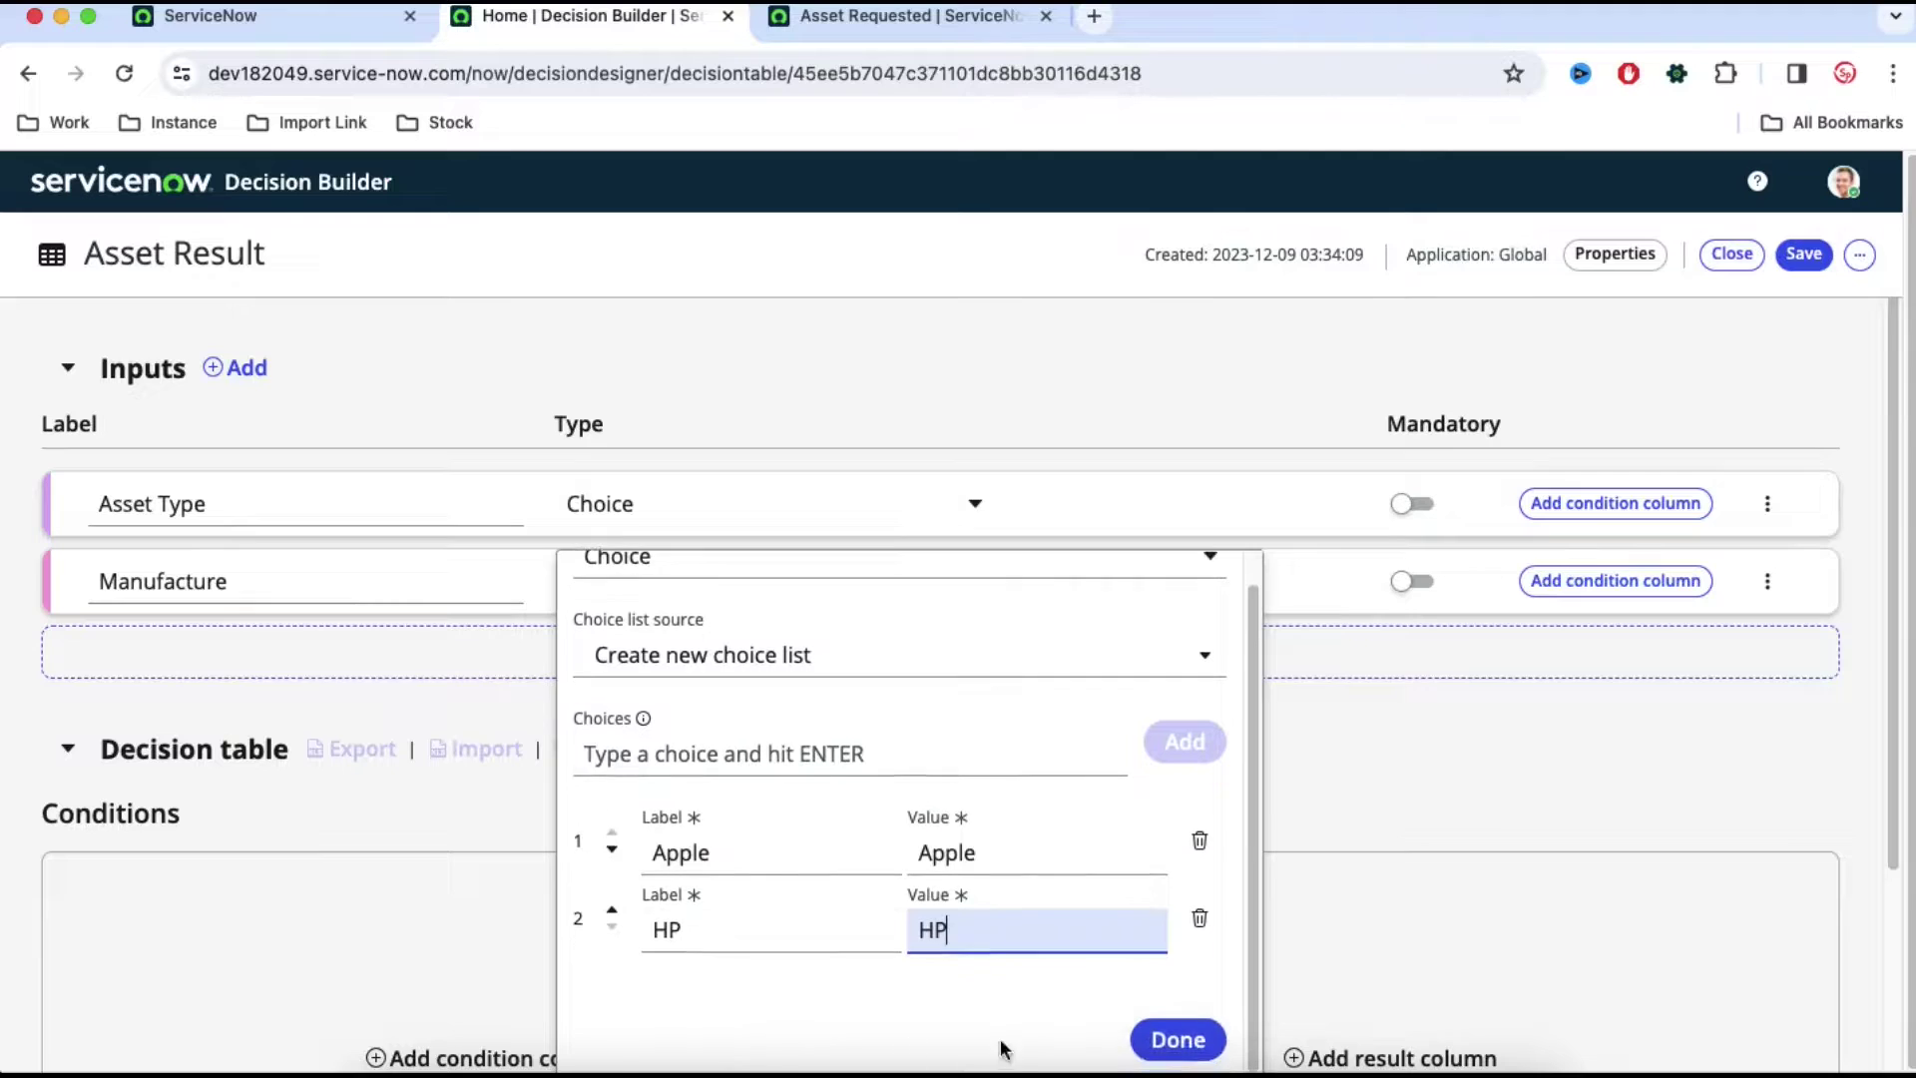
{"action": "left_click", "coordinate": [1176, 1035]}
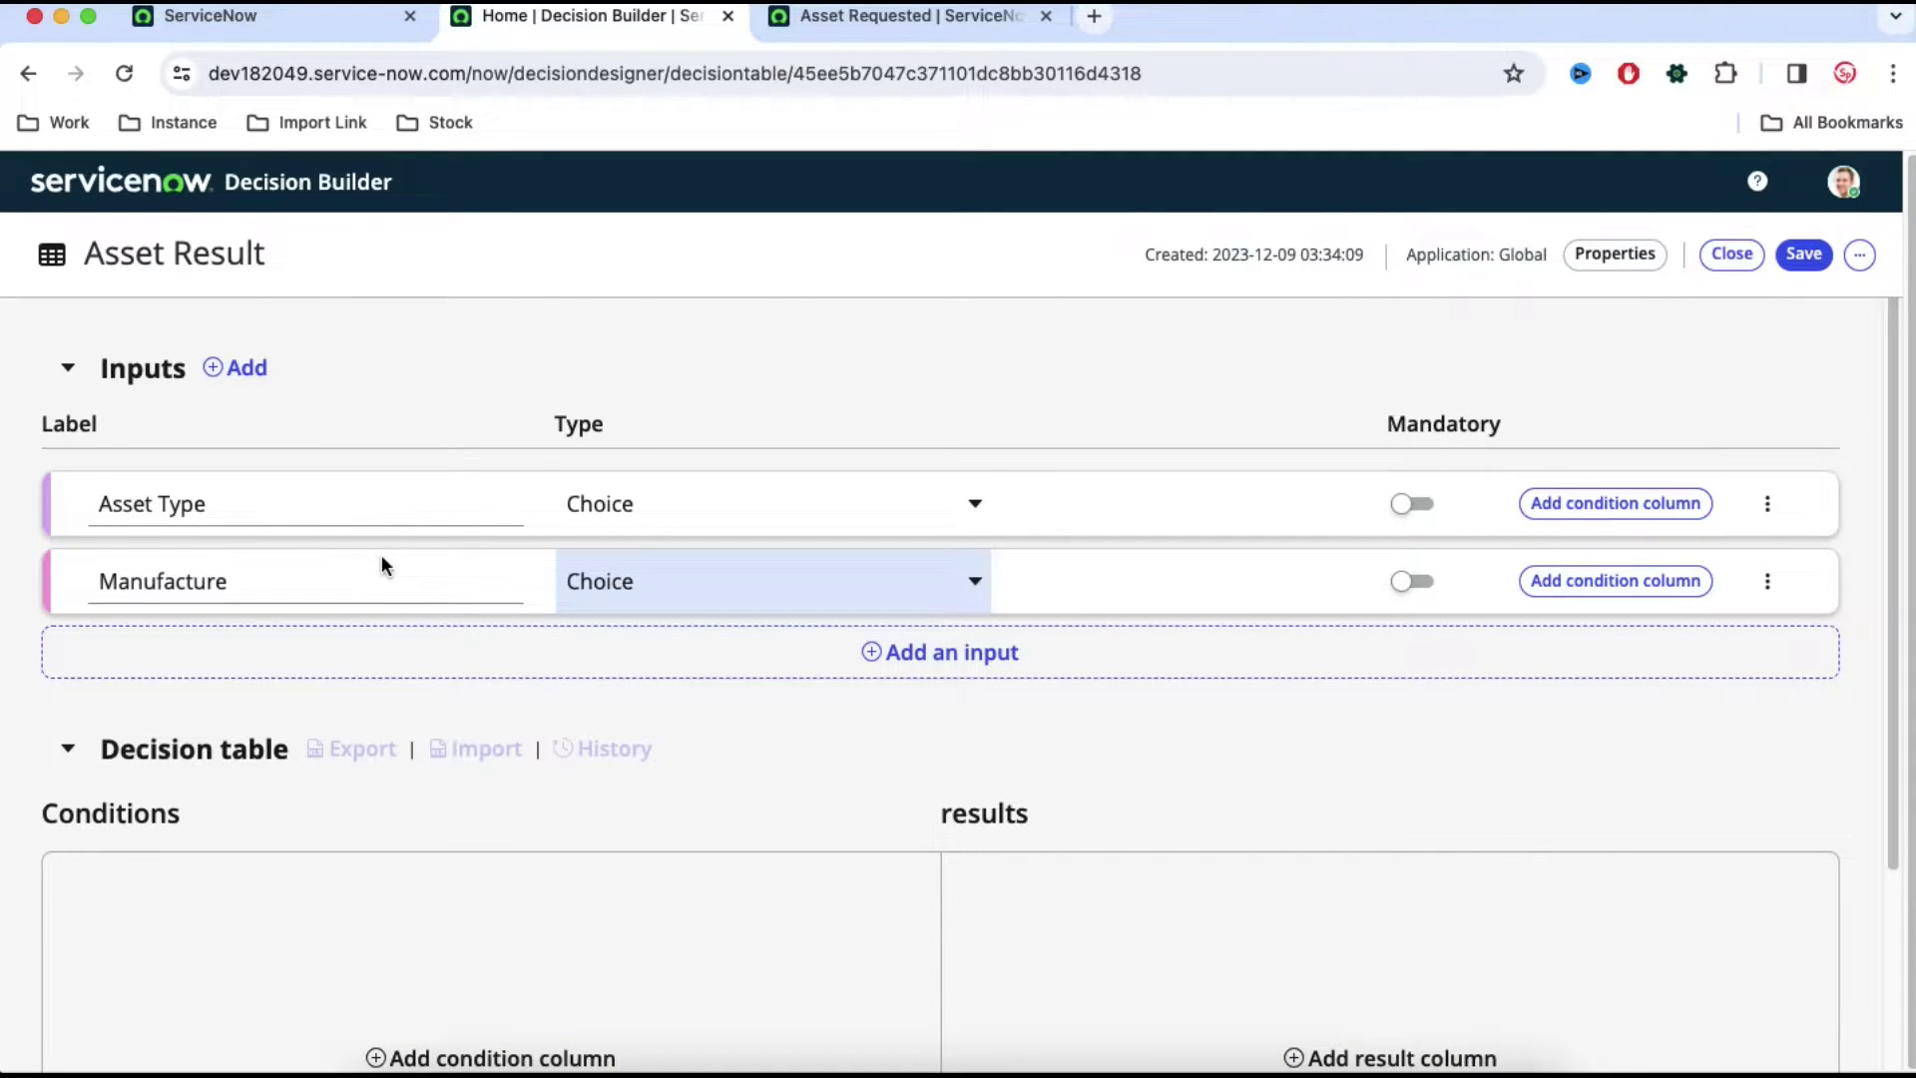
- Review the decision table's inputs and columns against the Asset Type and Manufacture options of the Asset Requested catalog item
{"action": "scroll", "coordinate": [603, 774], "scroll_direction": "down", "scroll_amount": 1}
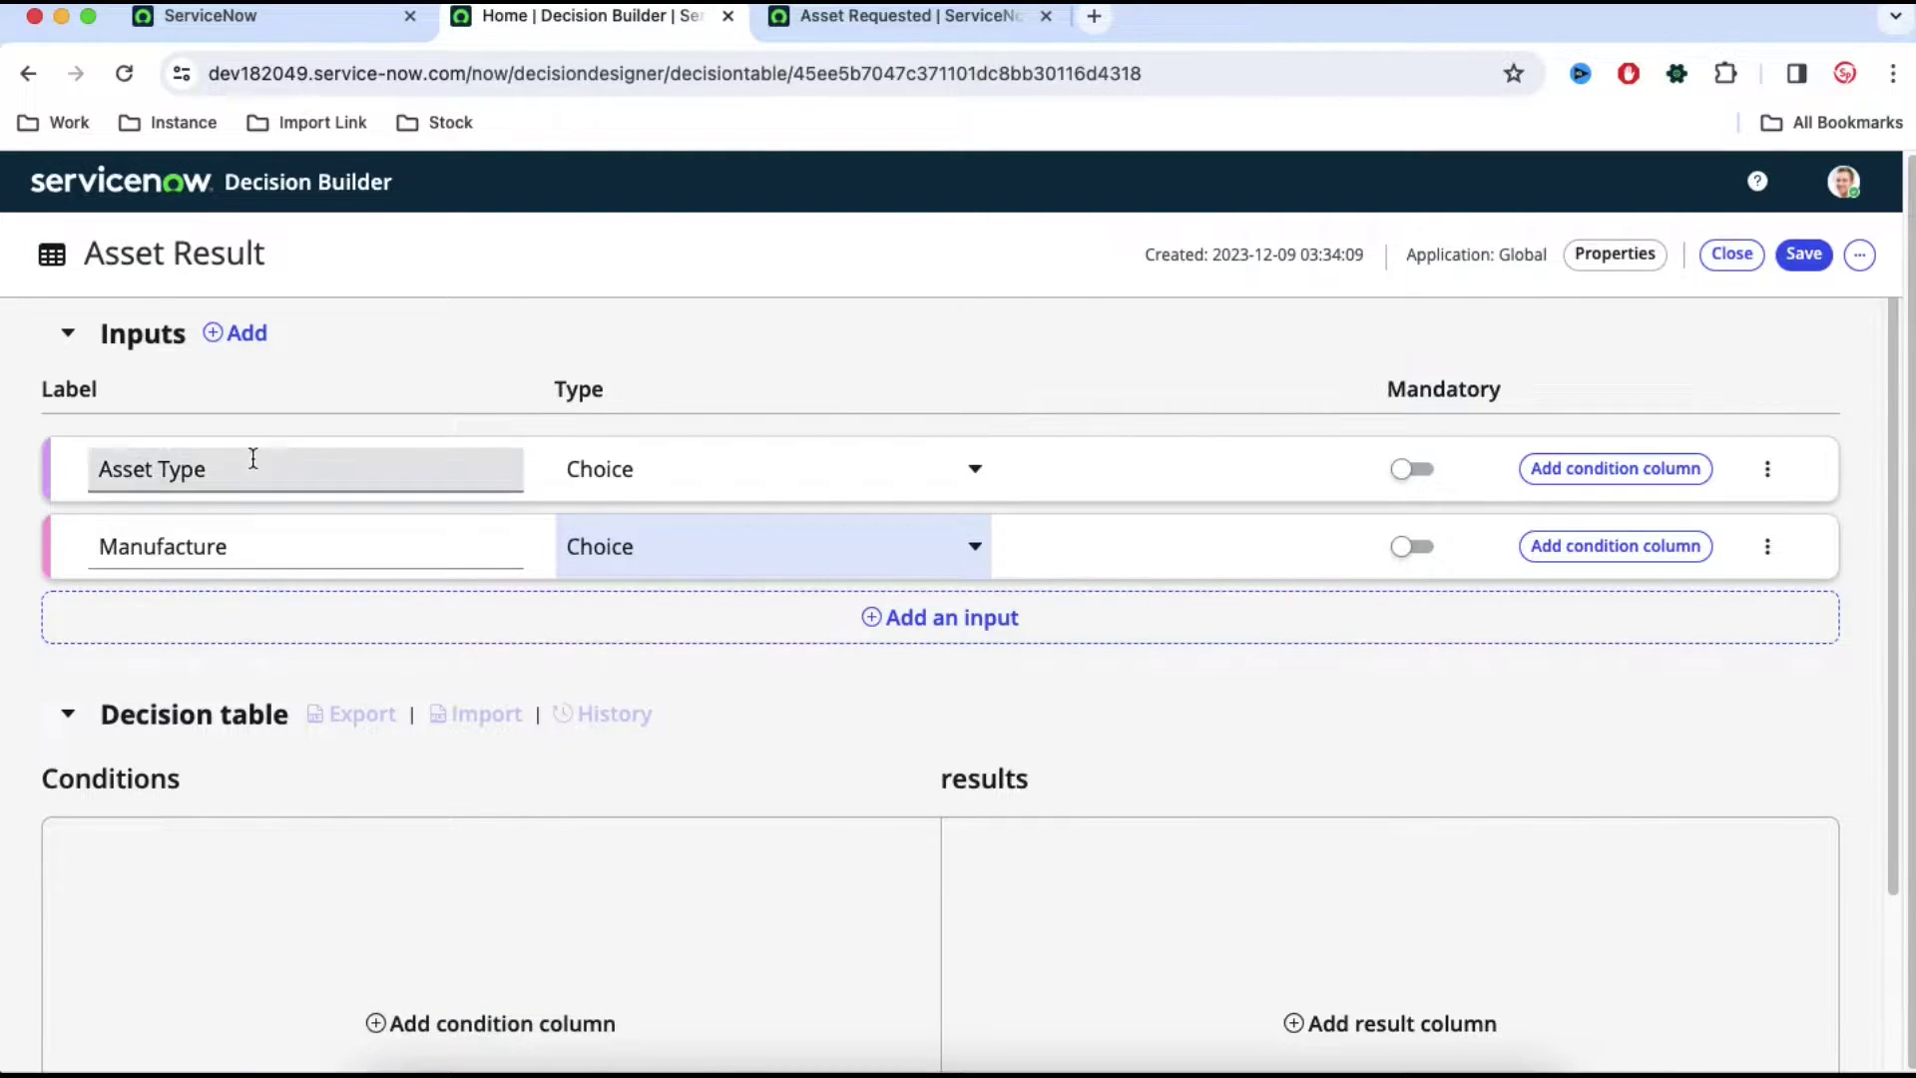
{"action": "scroll", "coordinate": [435, 794], "scroll_direction": "down", "scroll_amount": 5}
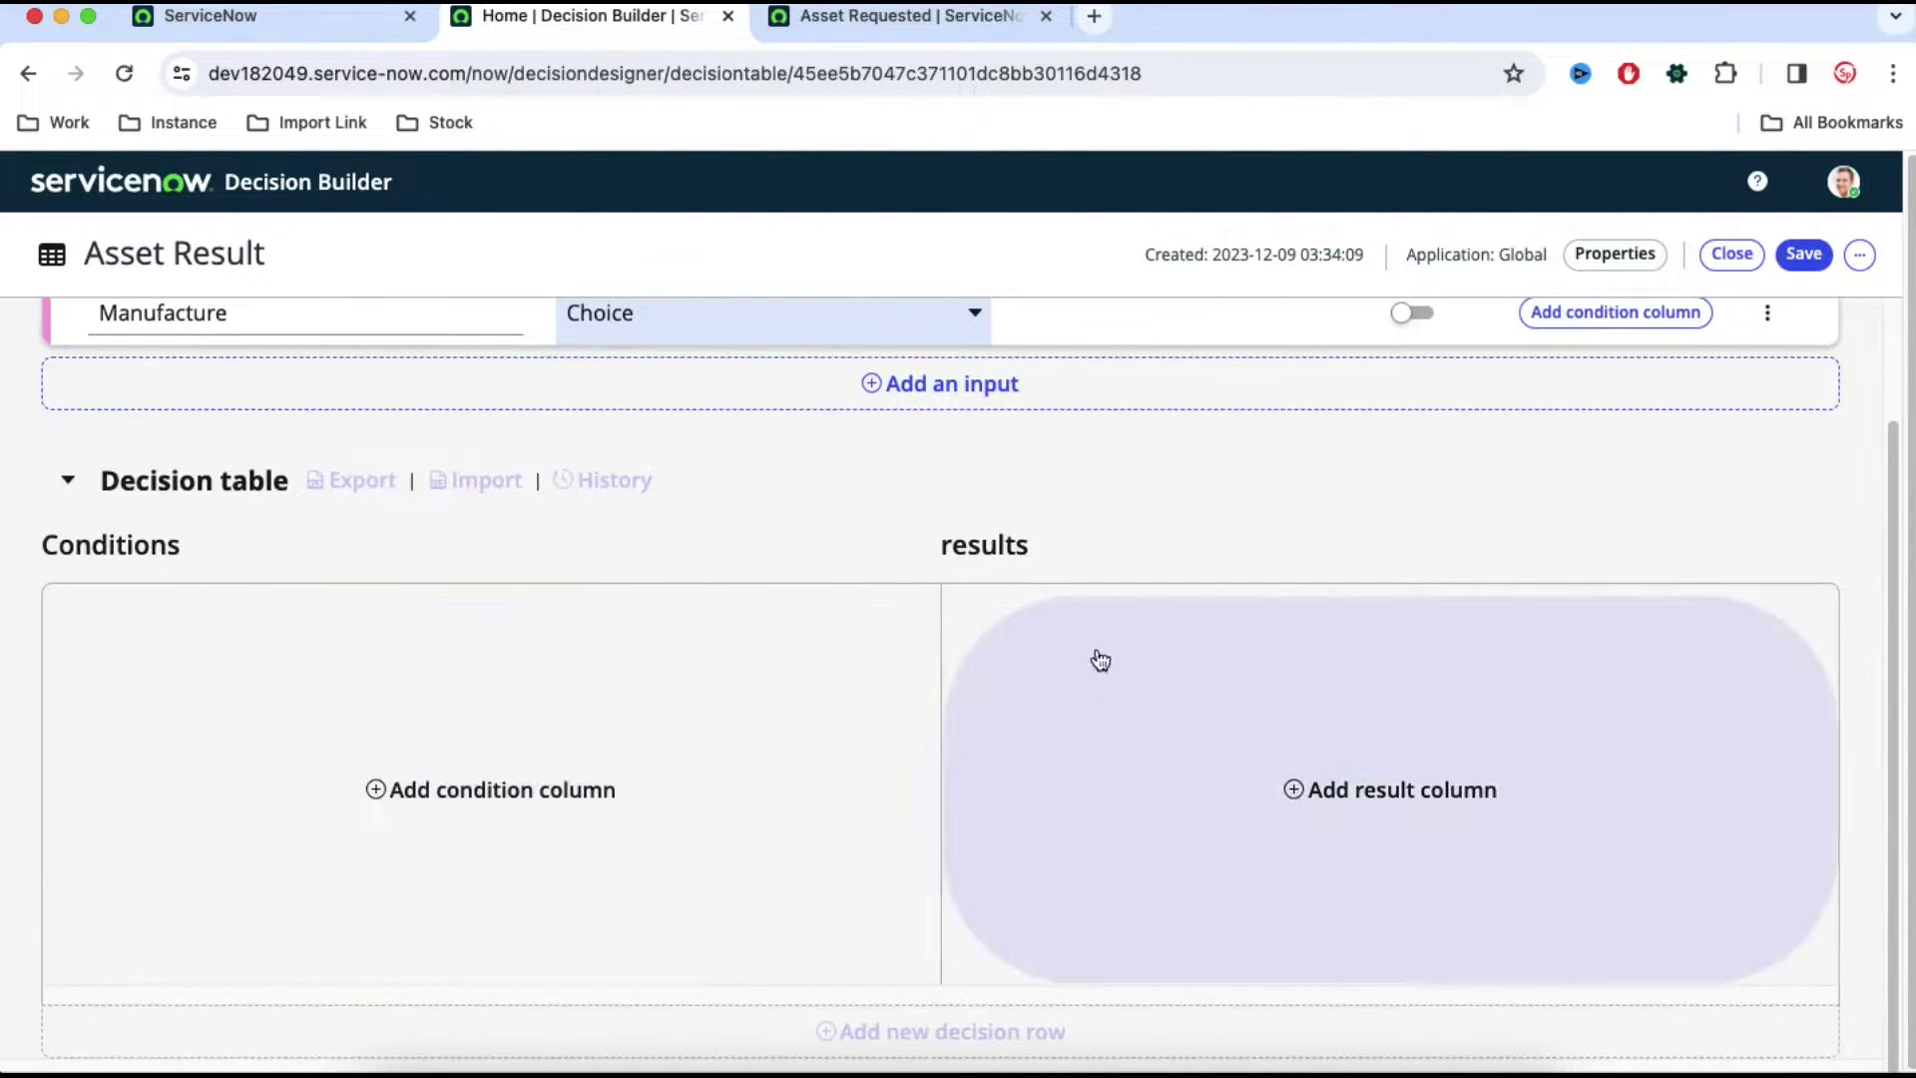
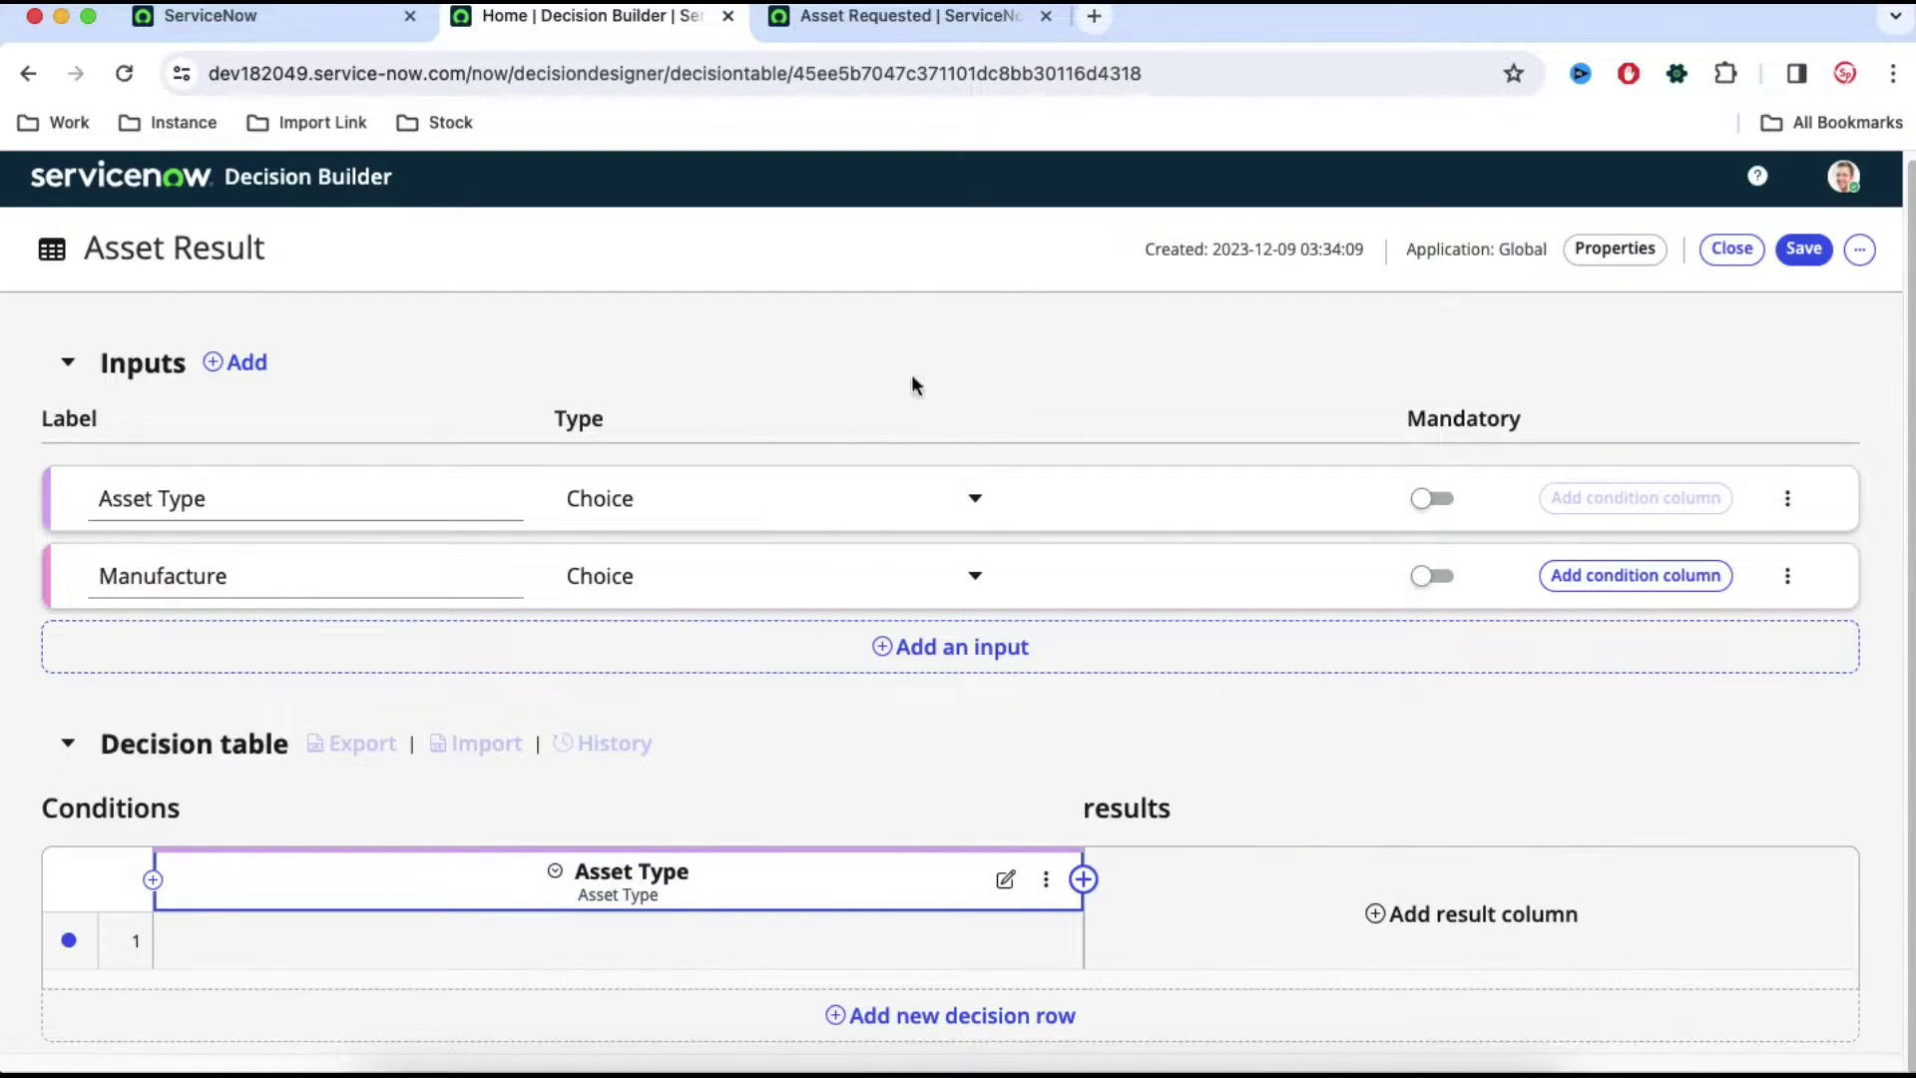
{"action": "left_click", "coordinate": [891, 16]}
{"action": "left_click", "coordinate": [288, 464]}
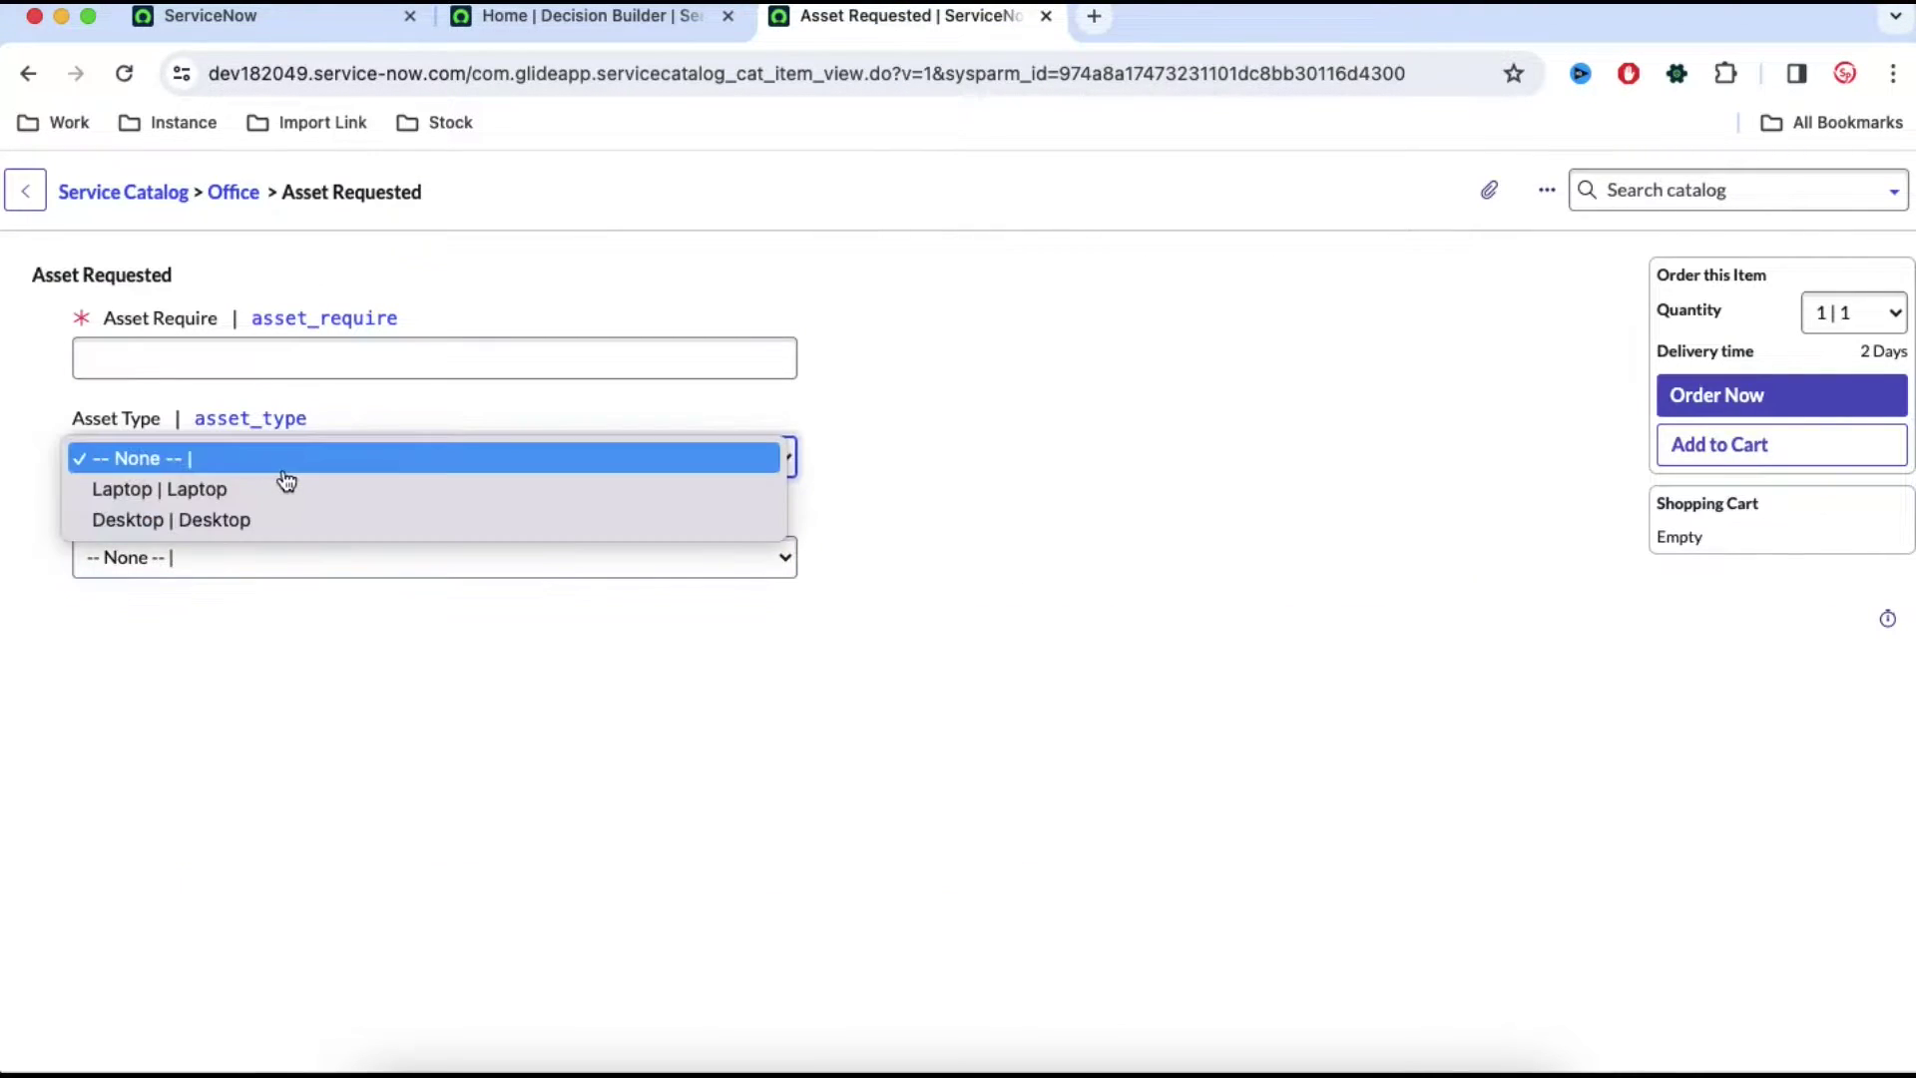
{"action": "left_click", "coordinate": [1196, 440]}
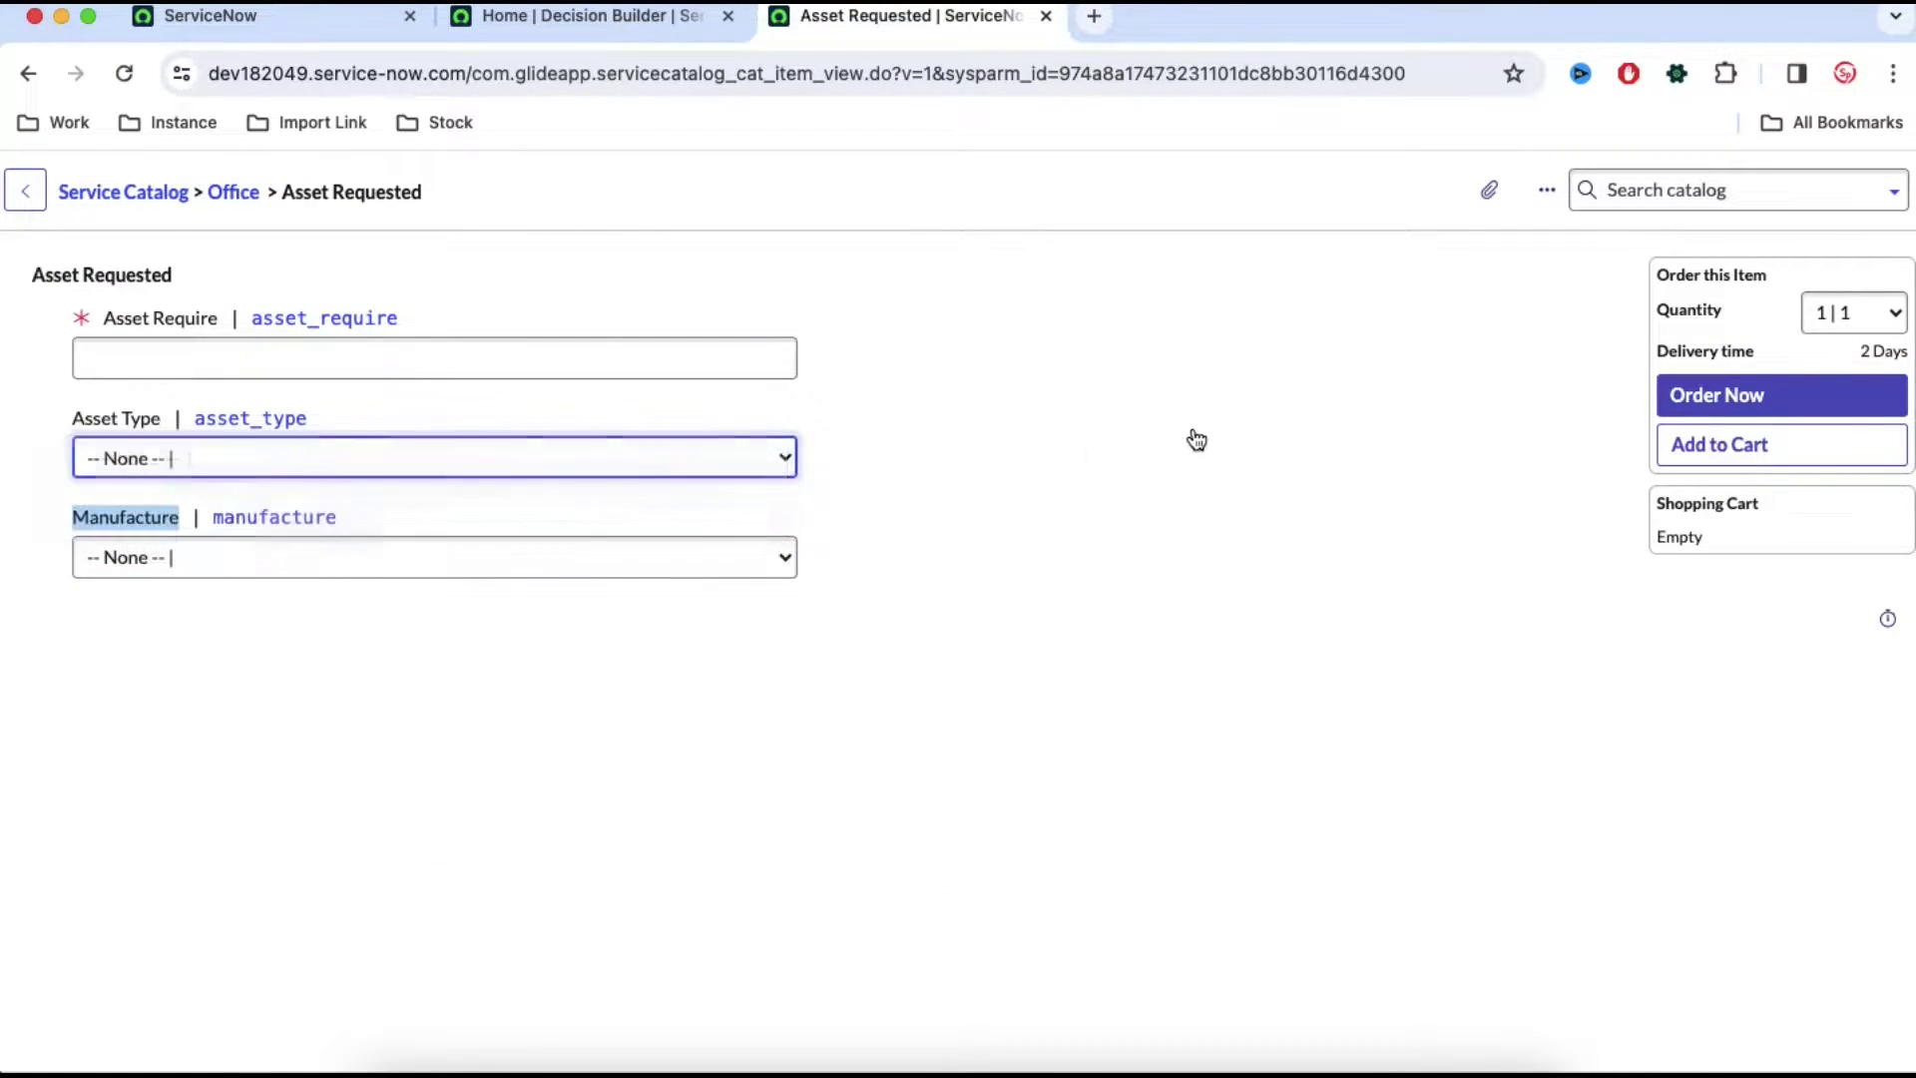
{"action": "left_click", "coordinate": [370, 567]}
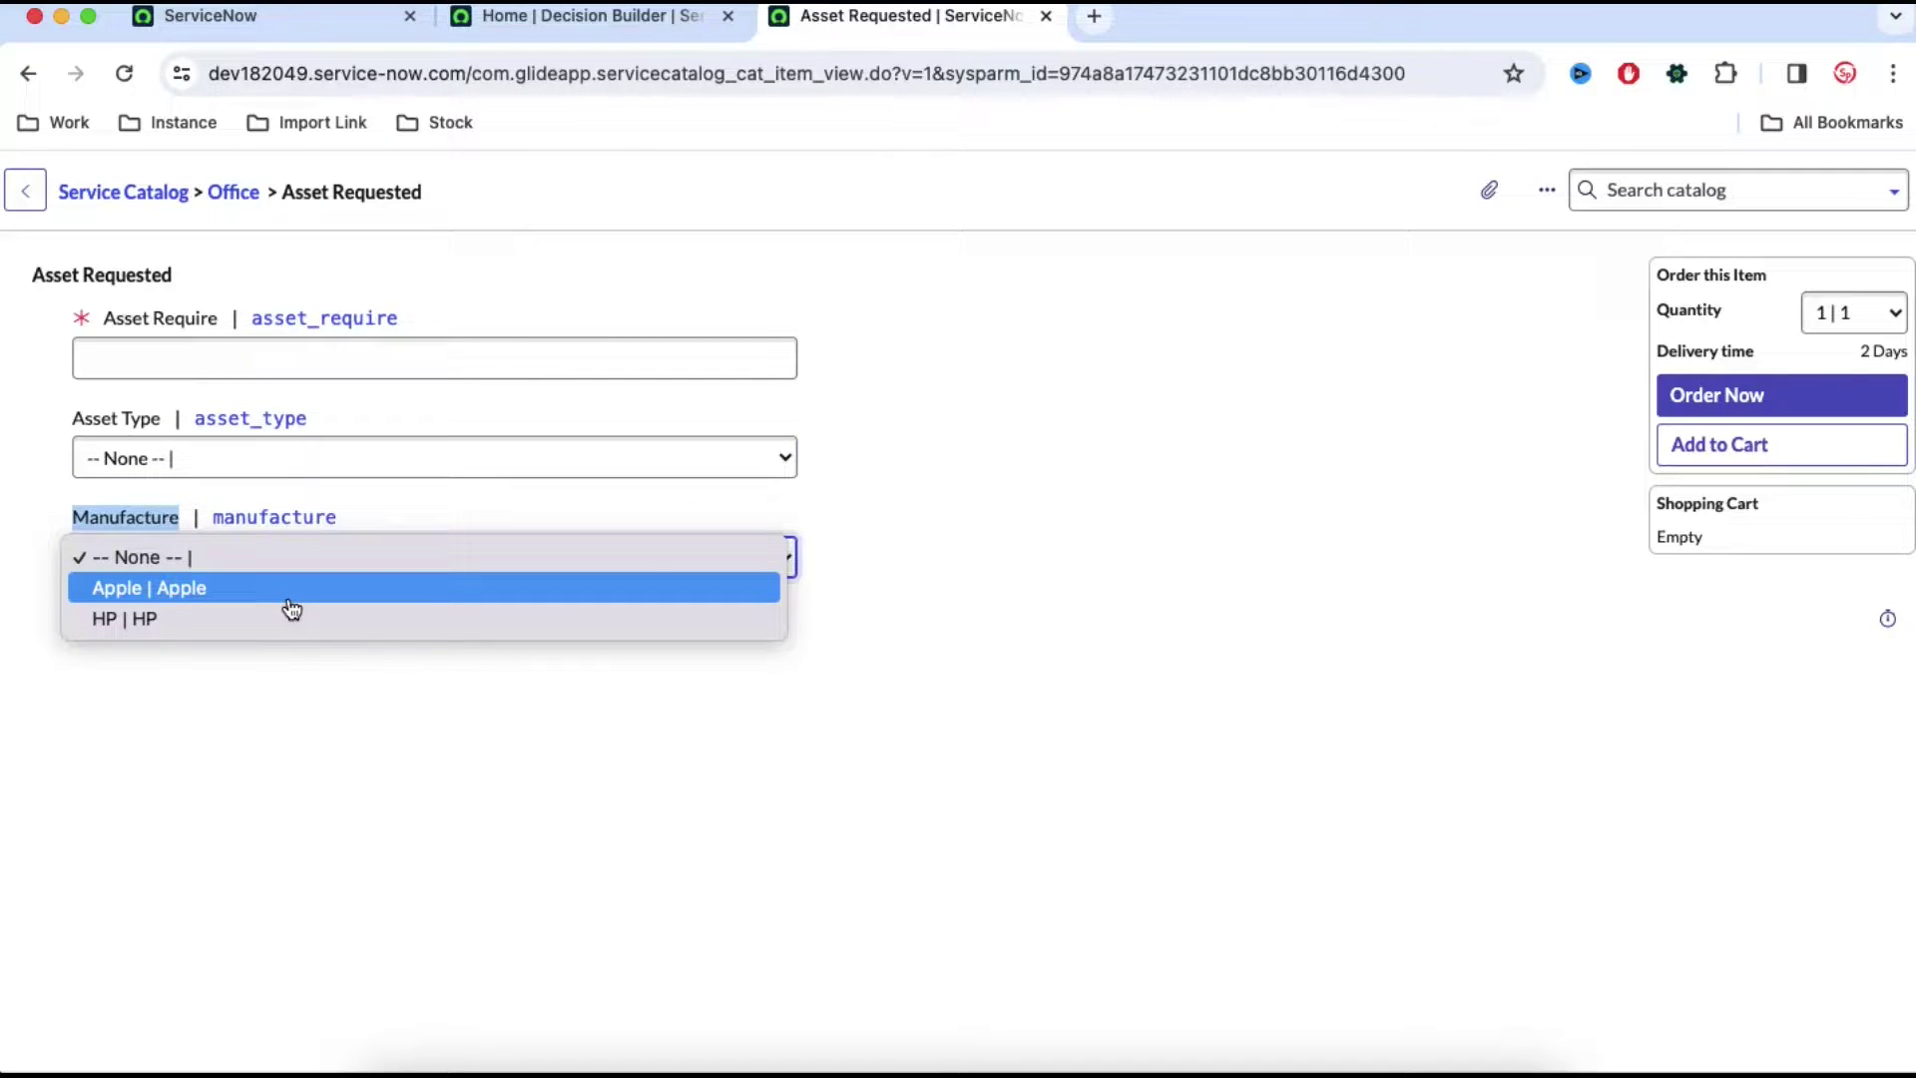
{"action": "left_click", "coordinate": [1211, 556]}
{"action": "left_click", "coordinate": [713, 16]}
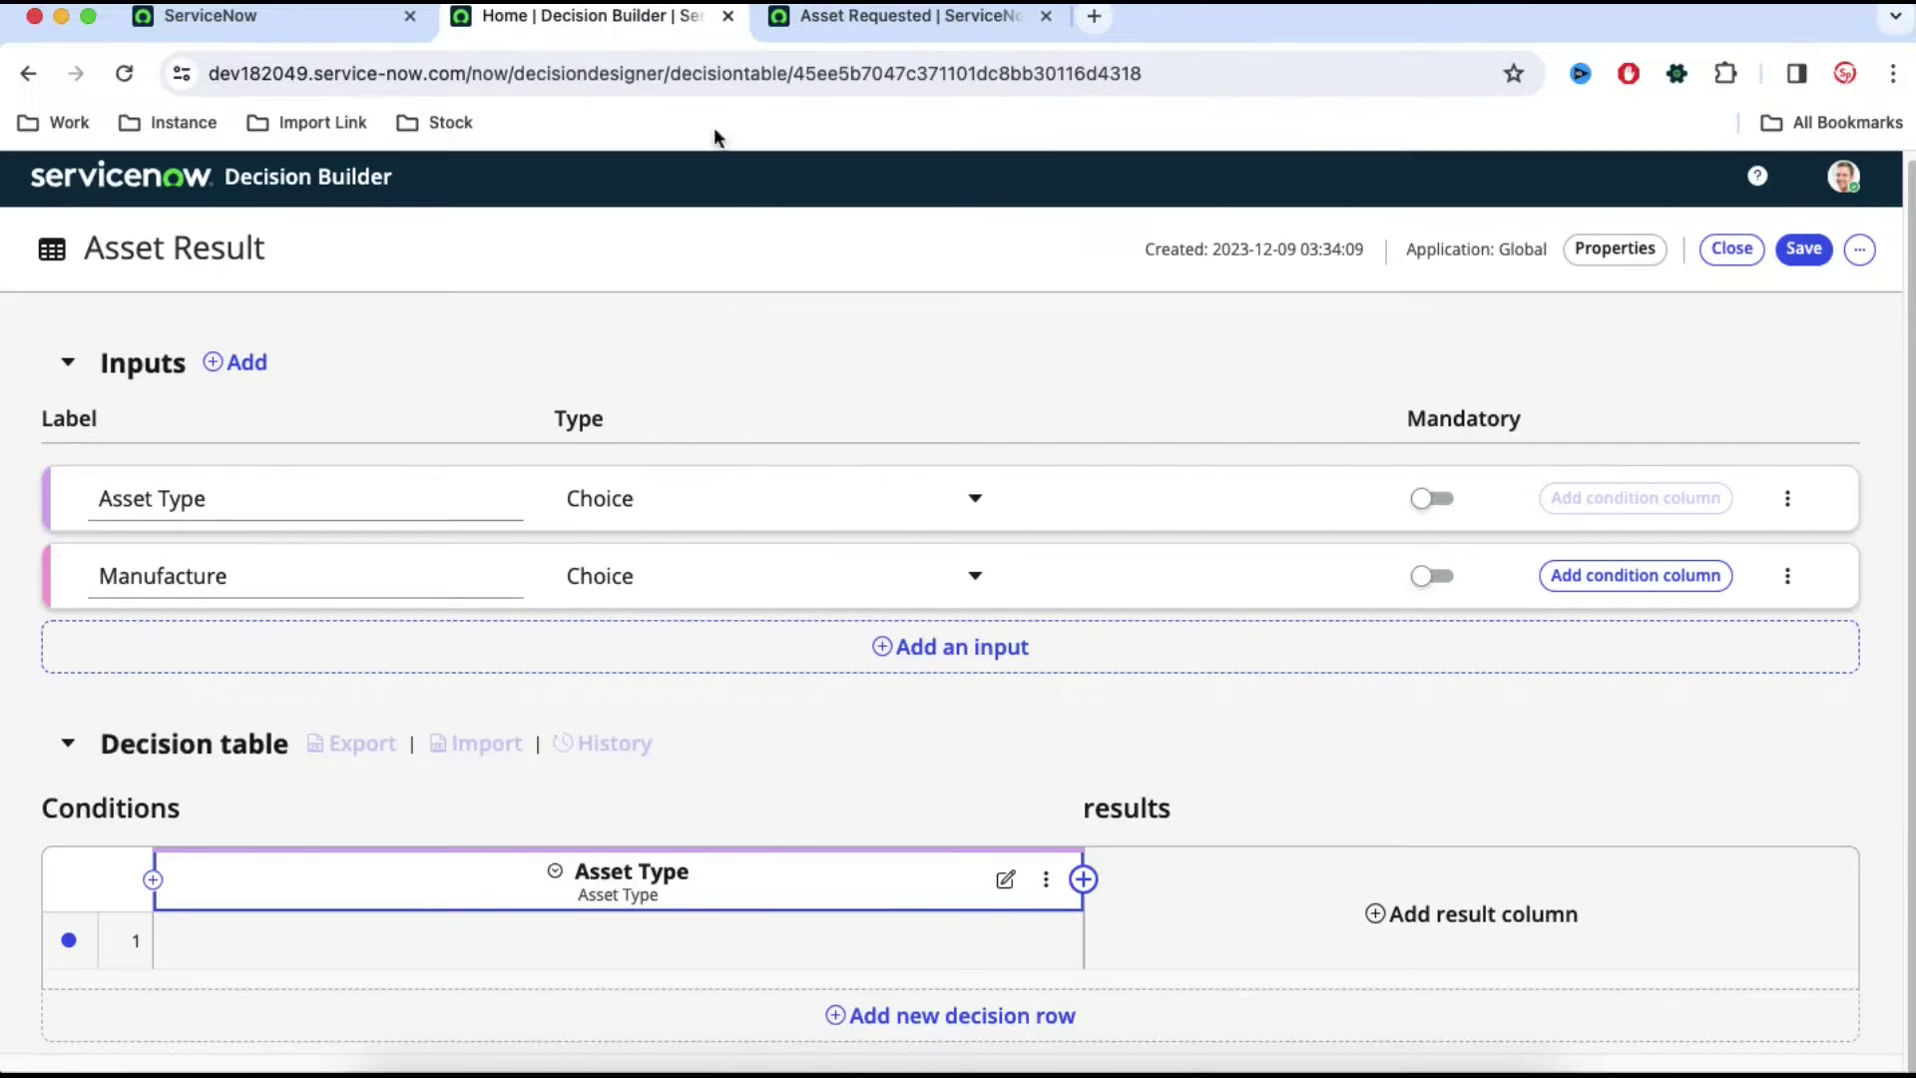
- Add a second condition column labelled Manufacturer after Asset Type, based on the Manufacture input
{"action": "left_click", "coordinate": [1083, 880]}
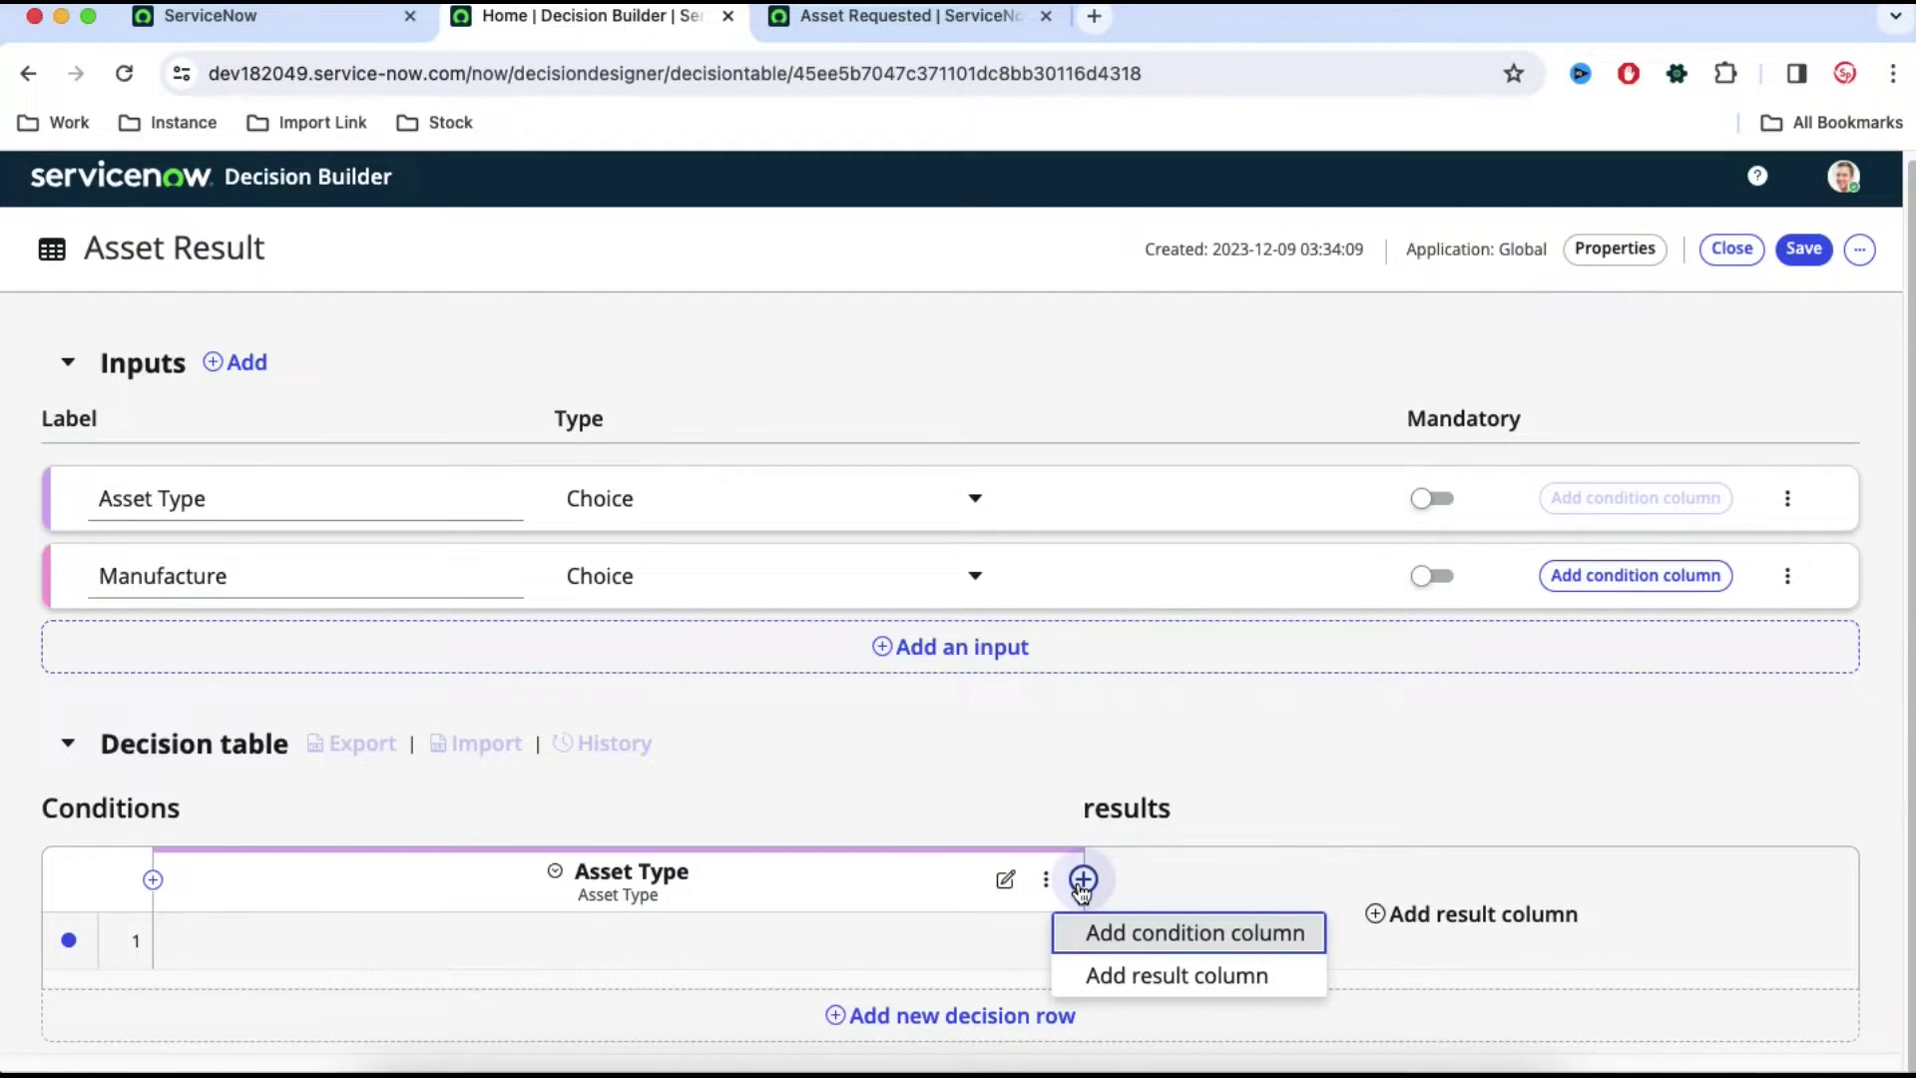
{"action": "left_click", "coordinate": [1105, 935]}
{"action": "left_click", "coordinate": [1024, 461]}
{"action": "type", "text": "Manufacturer"}
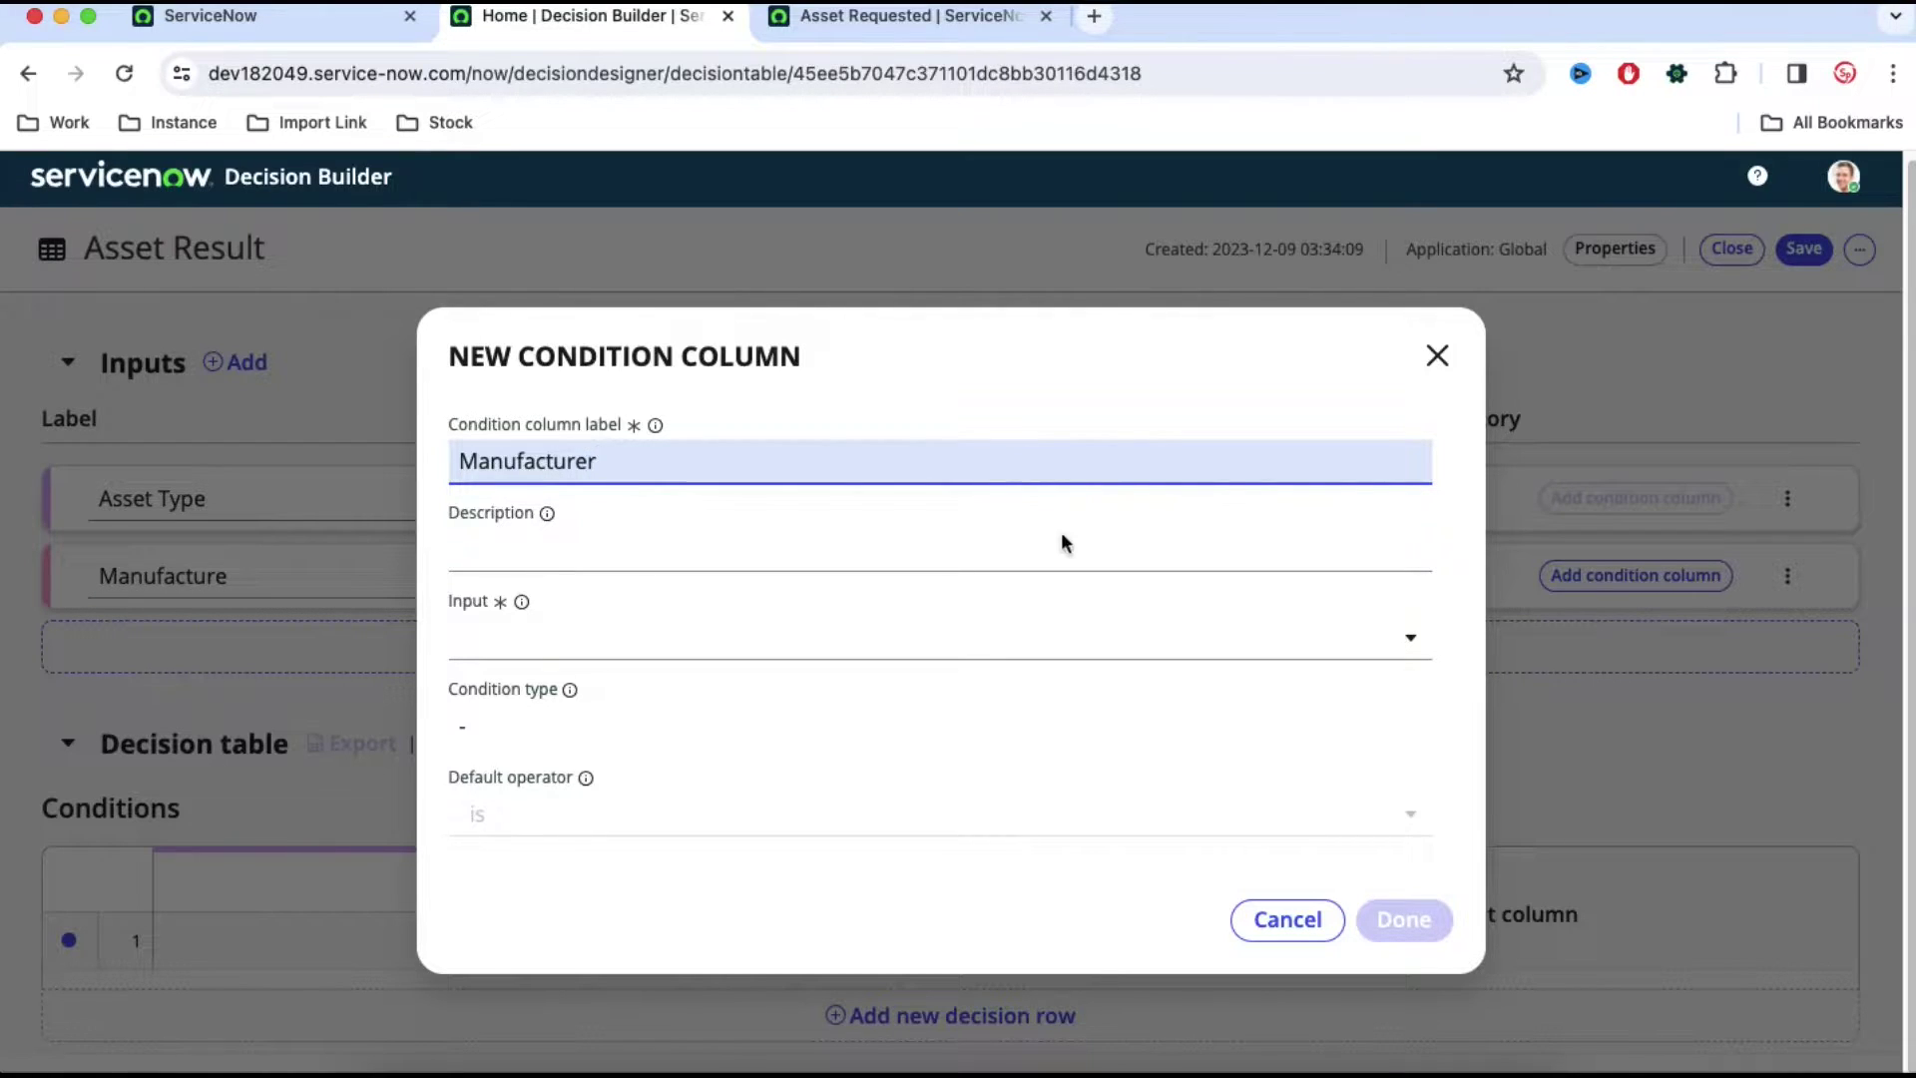
{"action": "left_click", "coordinate": [995, 633]}
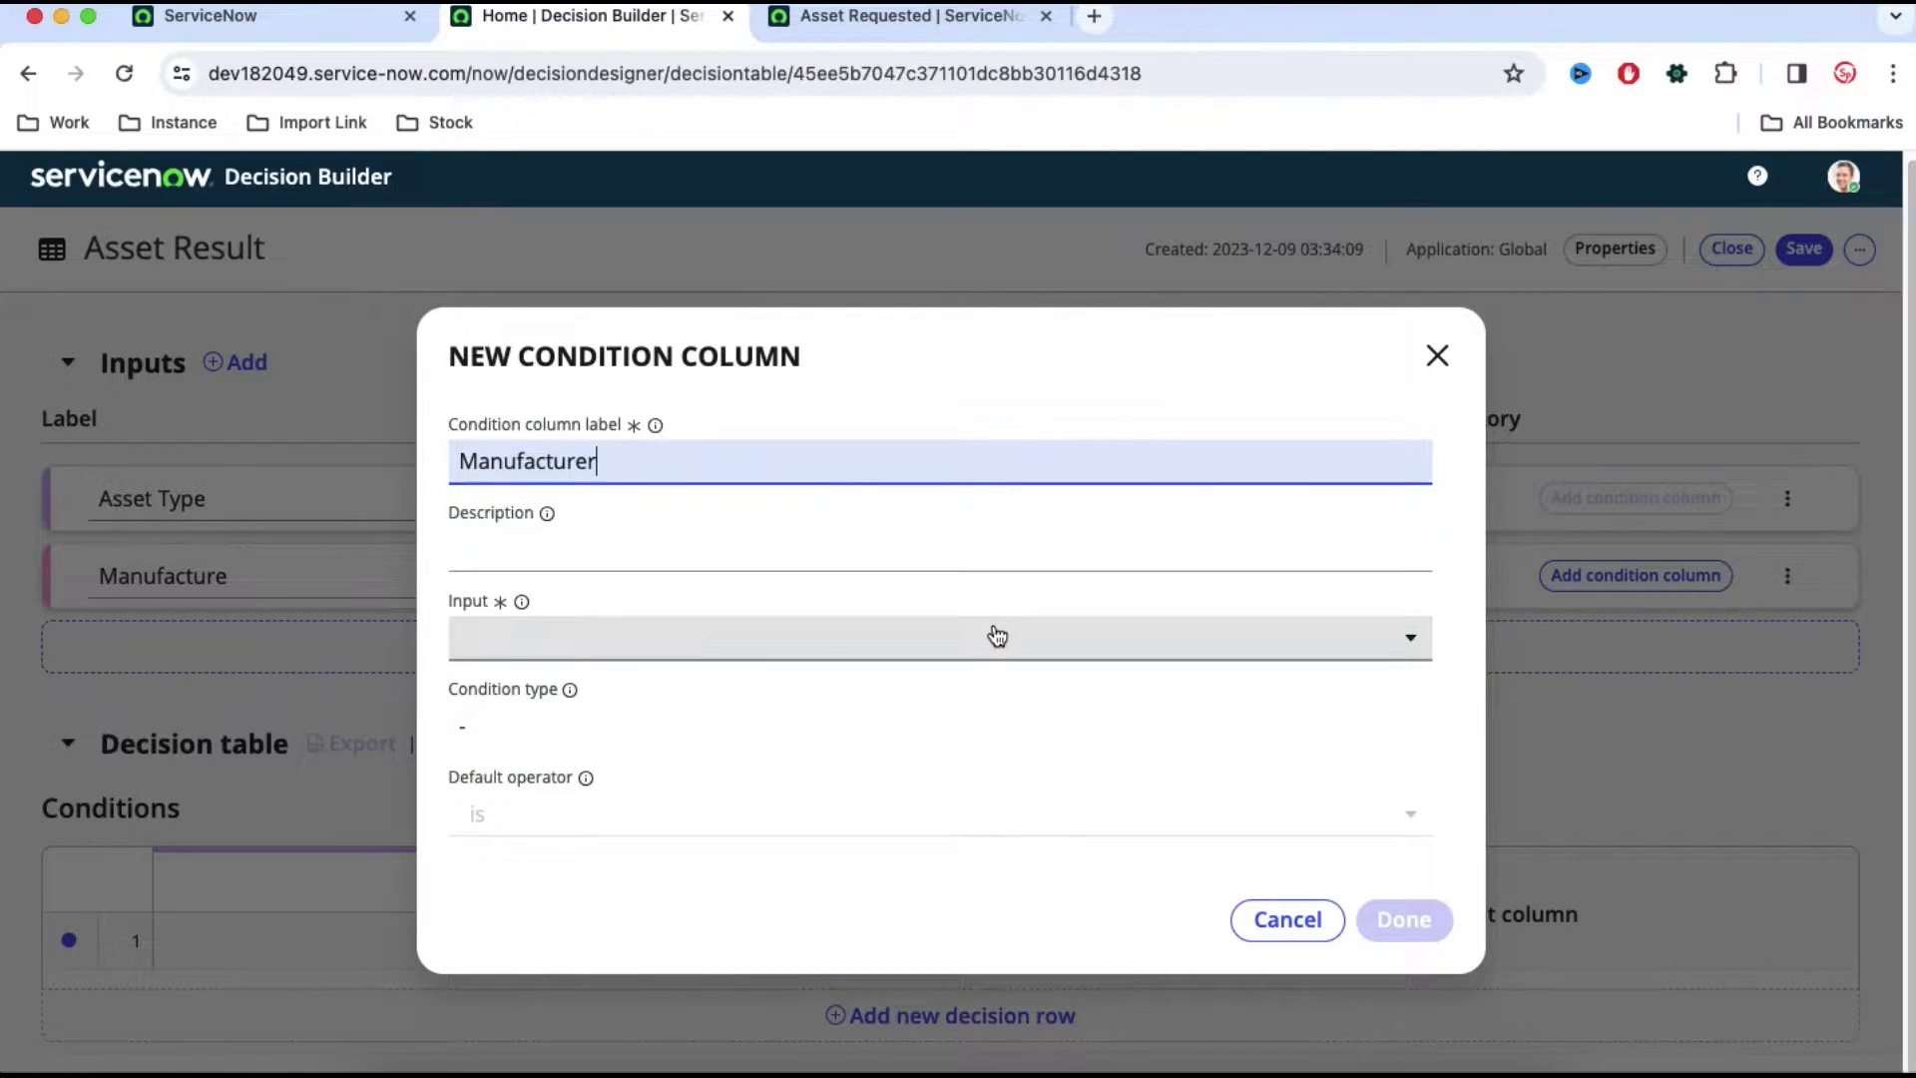
{"action": "left_click", "coordinate": [701, 684]}
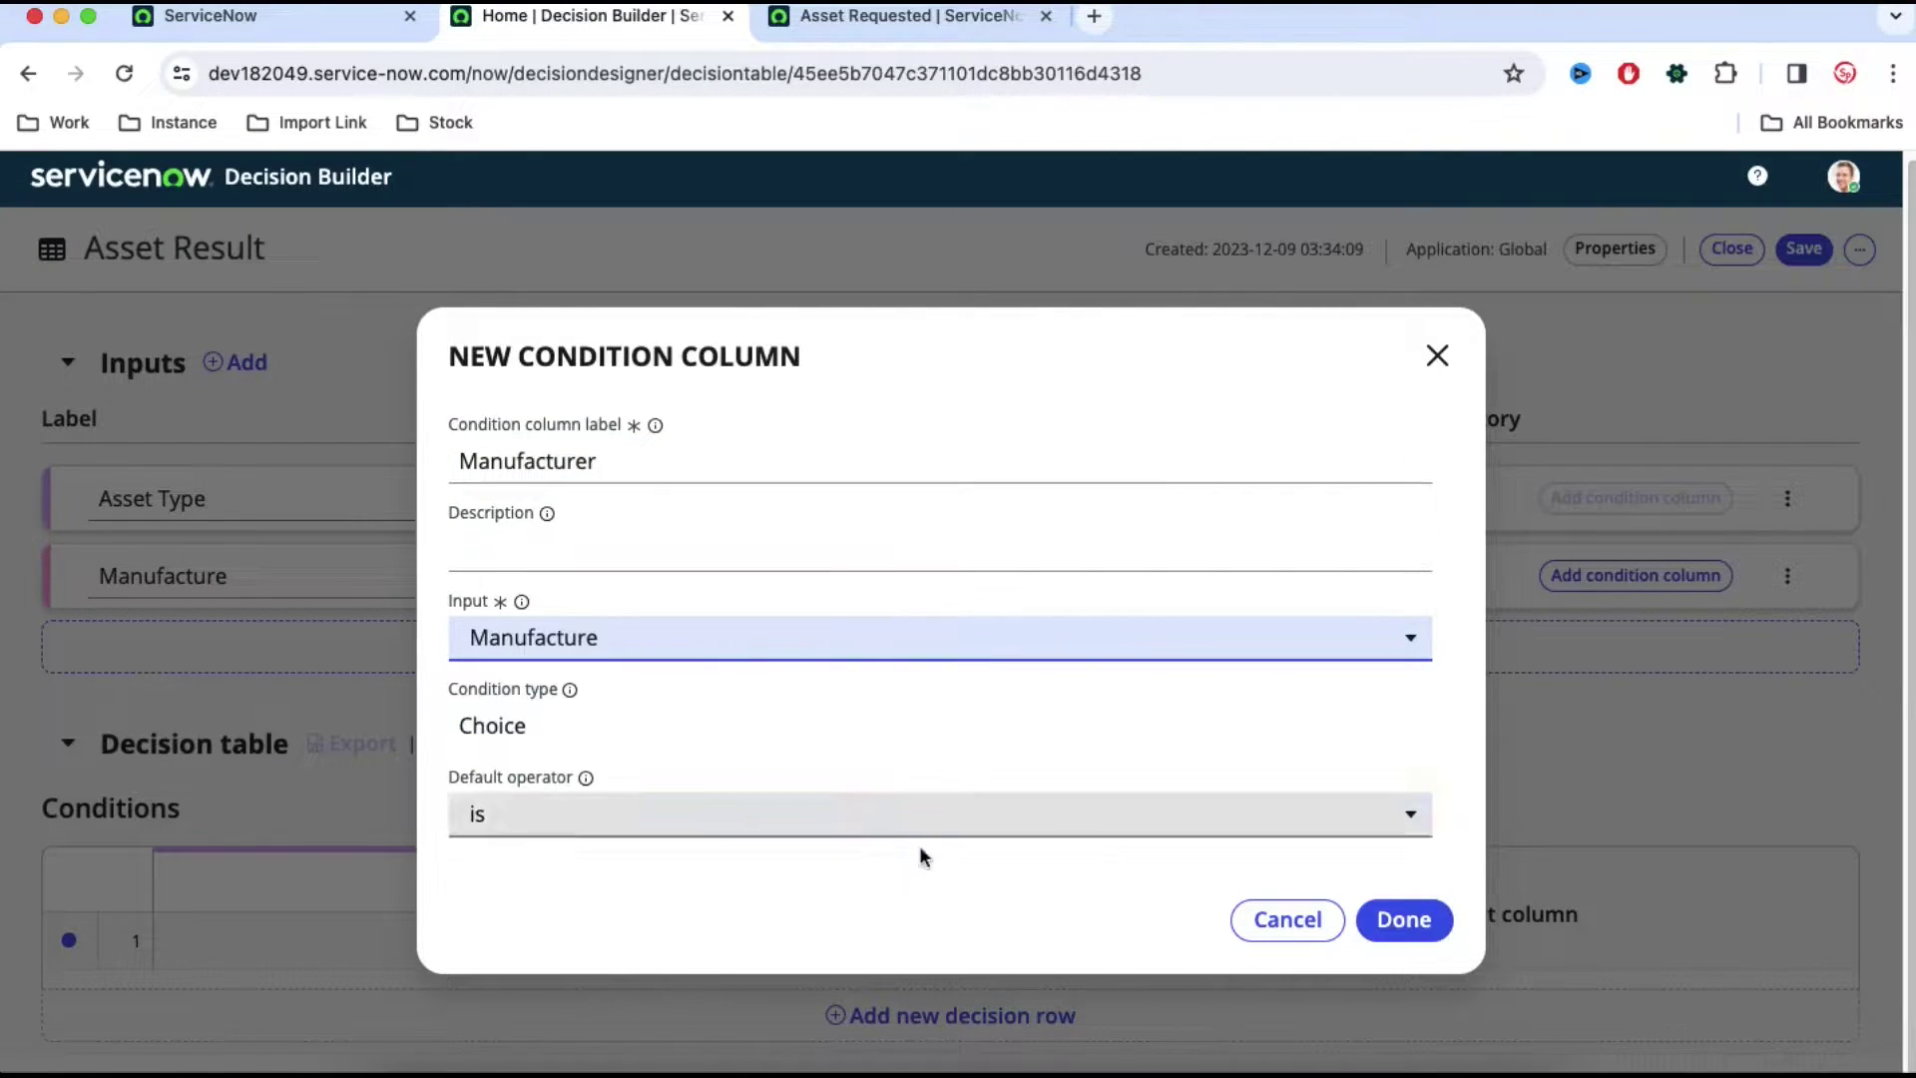
{"action": "left_click", "coordinate": [1400, 917]}
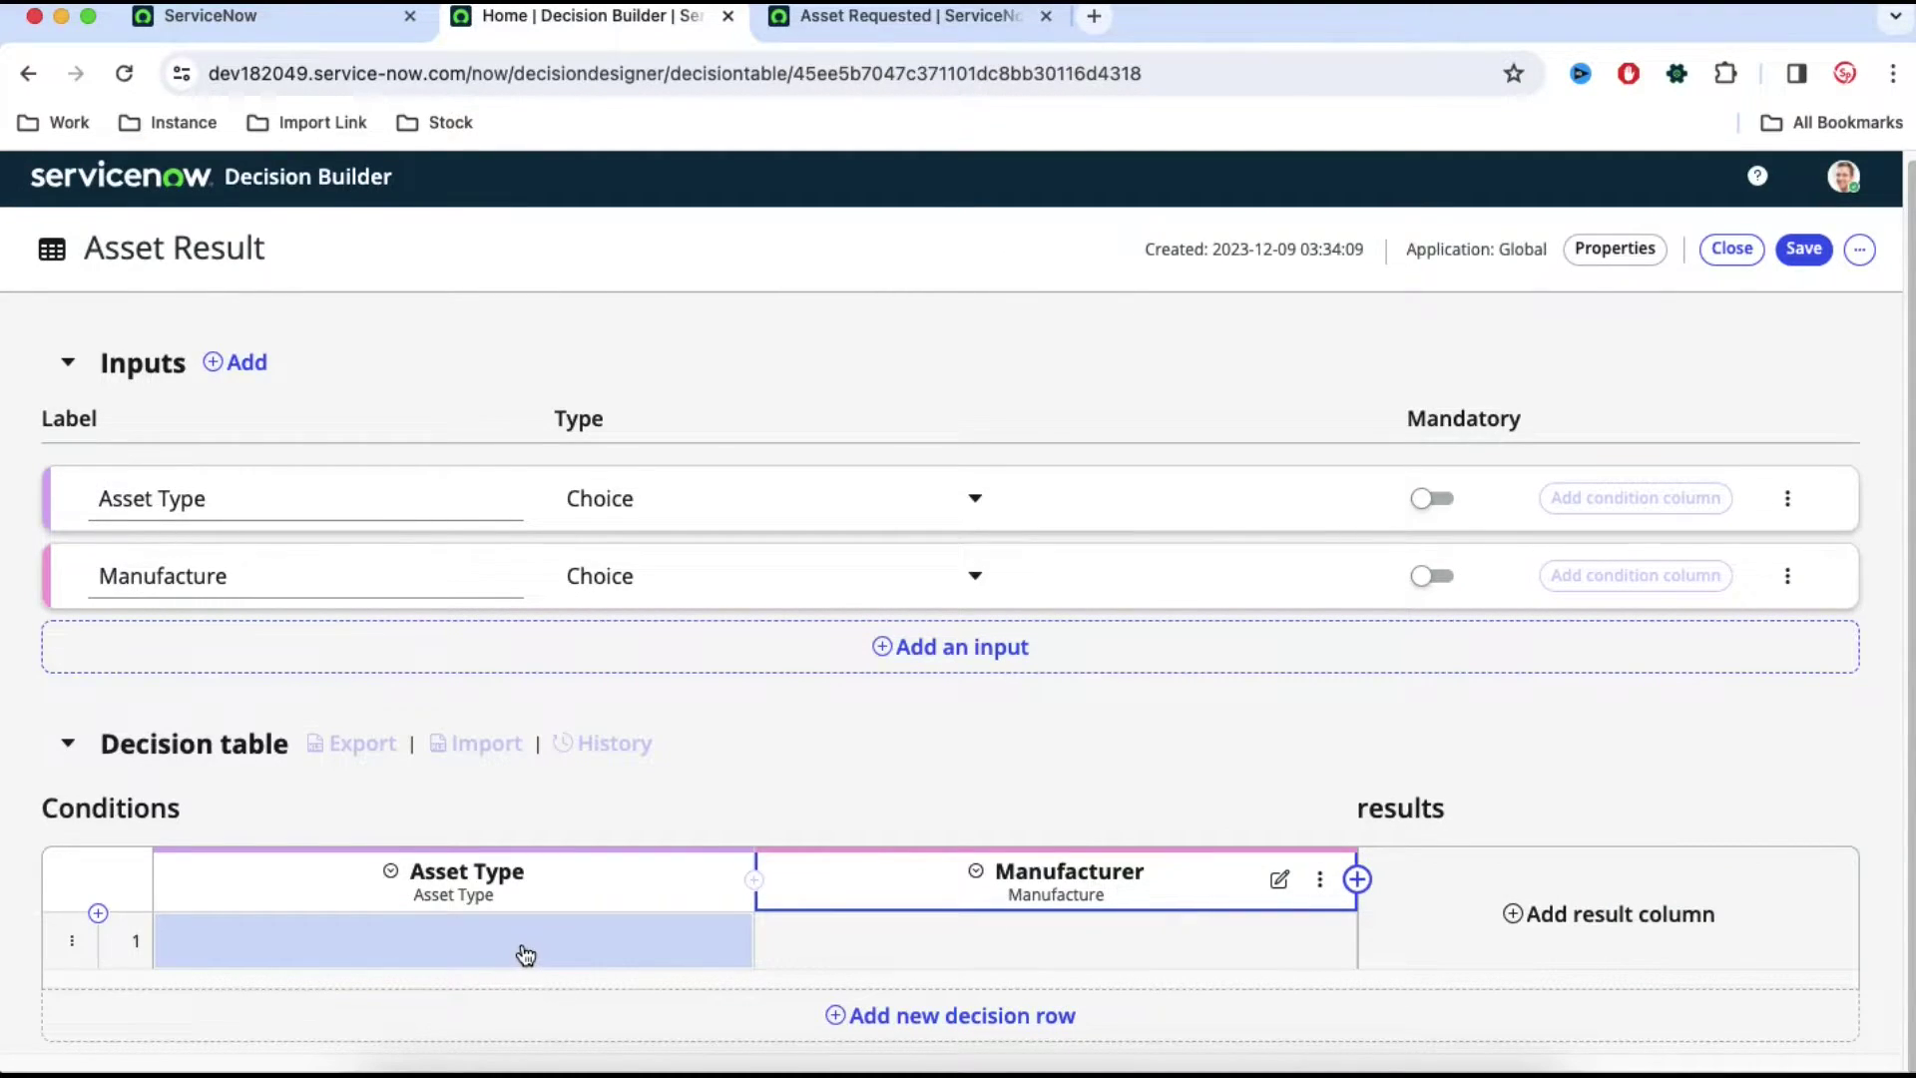
- Add a result column labelled Approval Group with result type Reference to the Group [sys_user_group] table
{"action": "left_click", "coordinate": [1601, 915]}
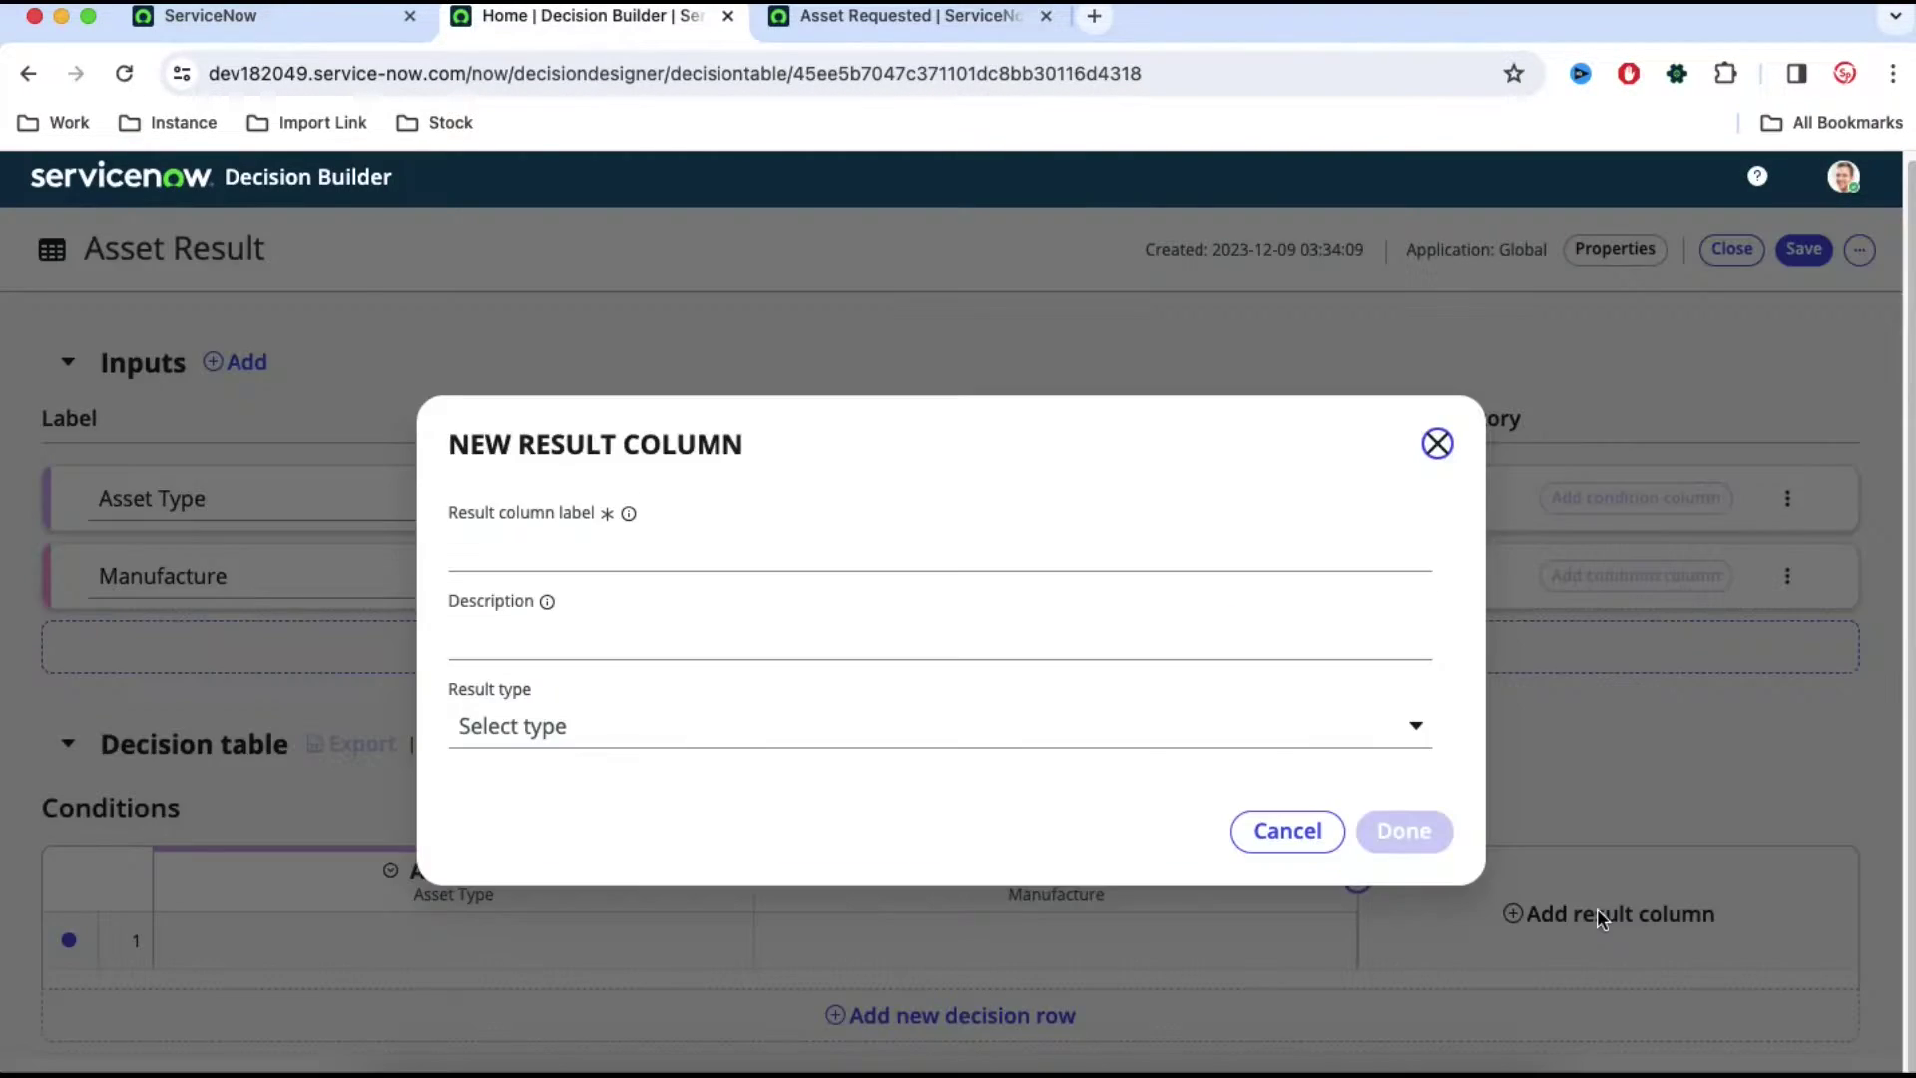
{"action": "left_click", "coordinate": [792, 539]}
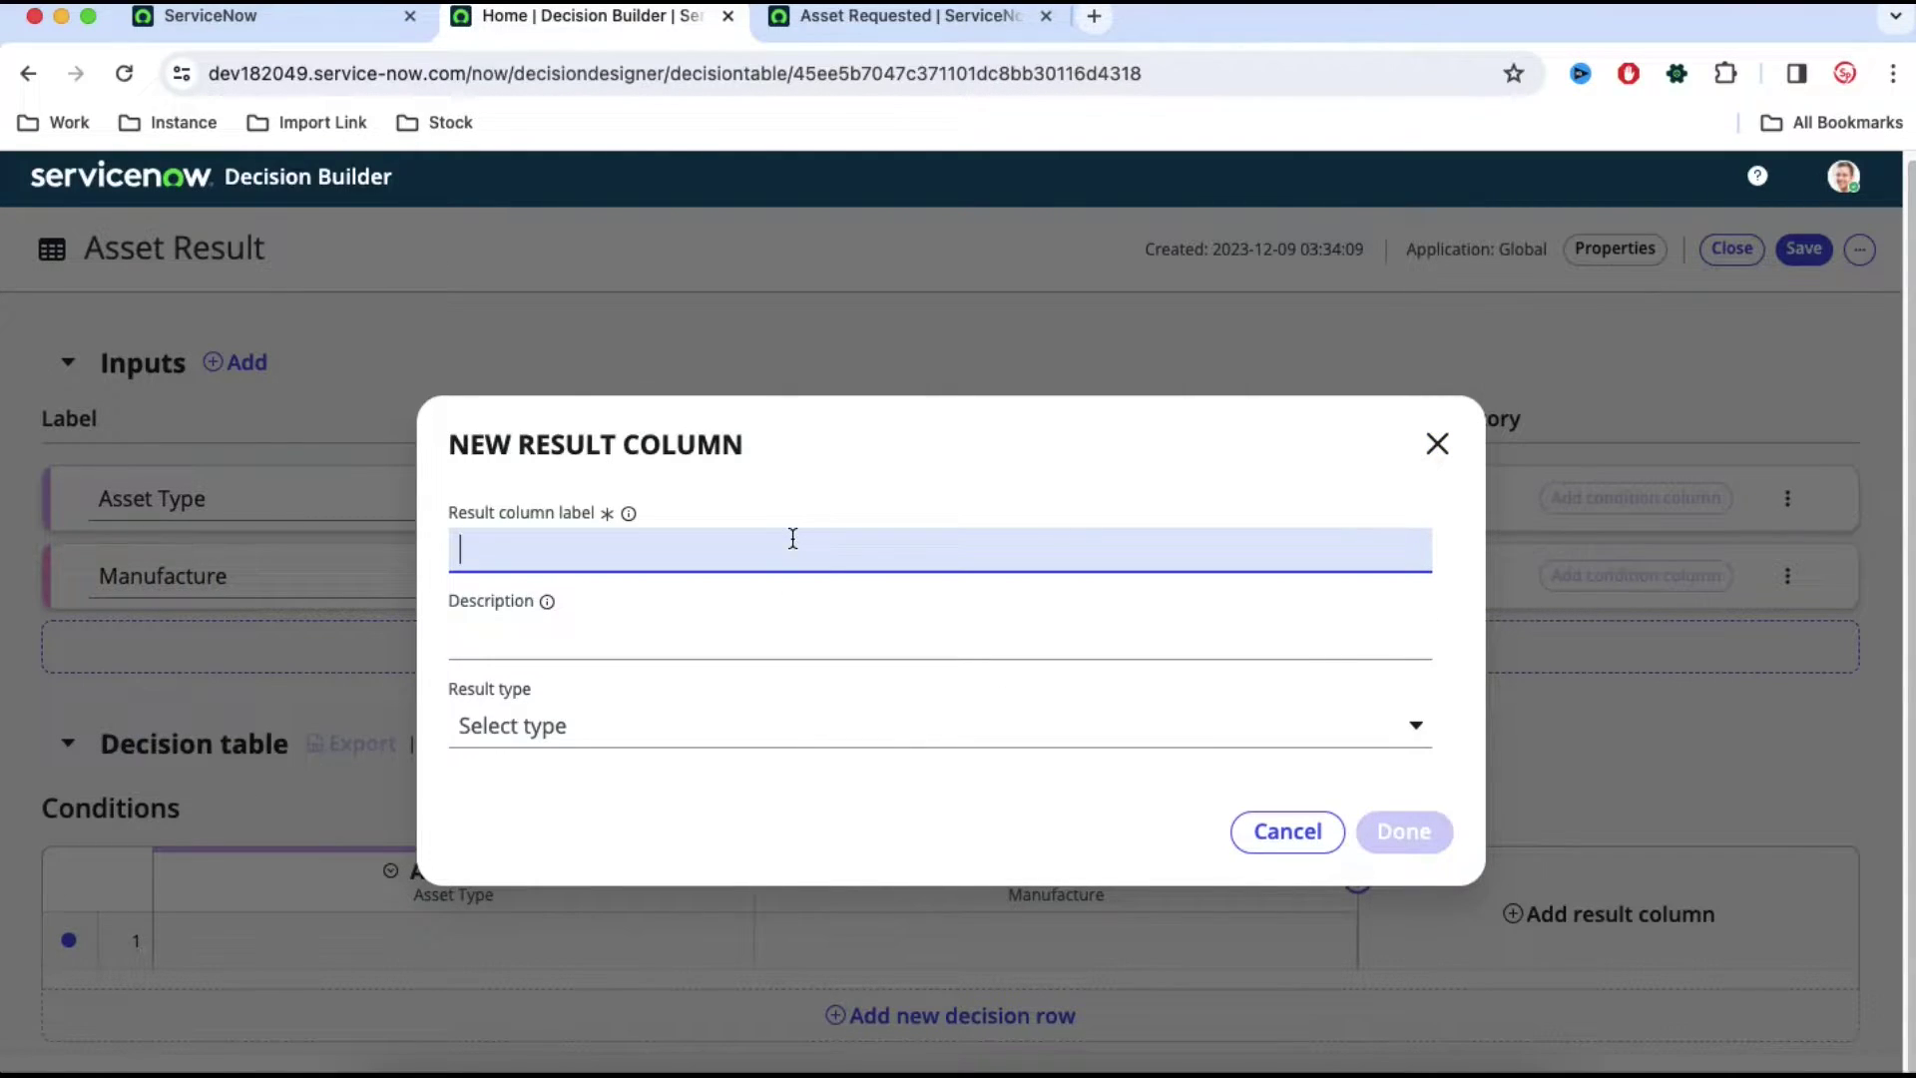
{"action": "type", "text": "Approval Group"}
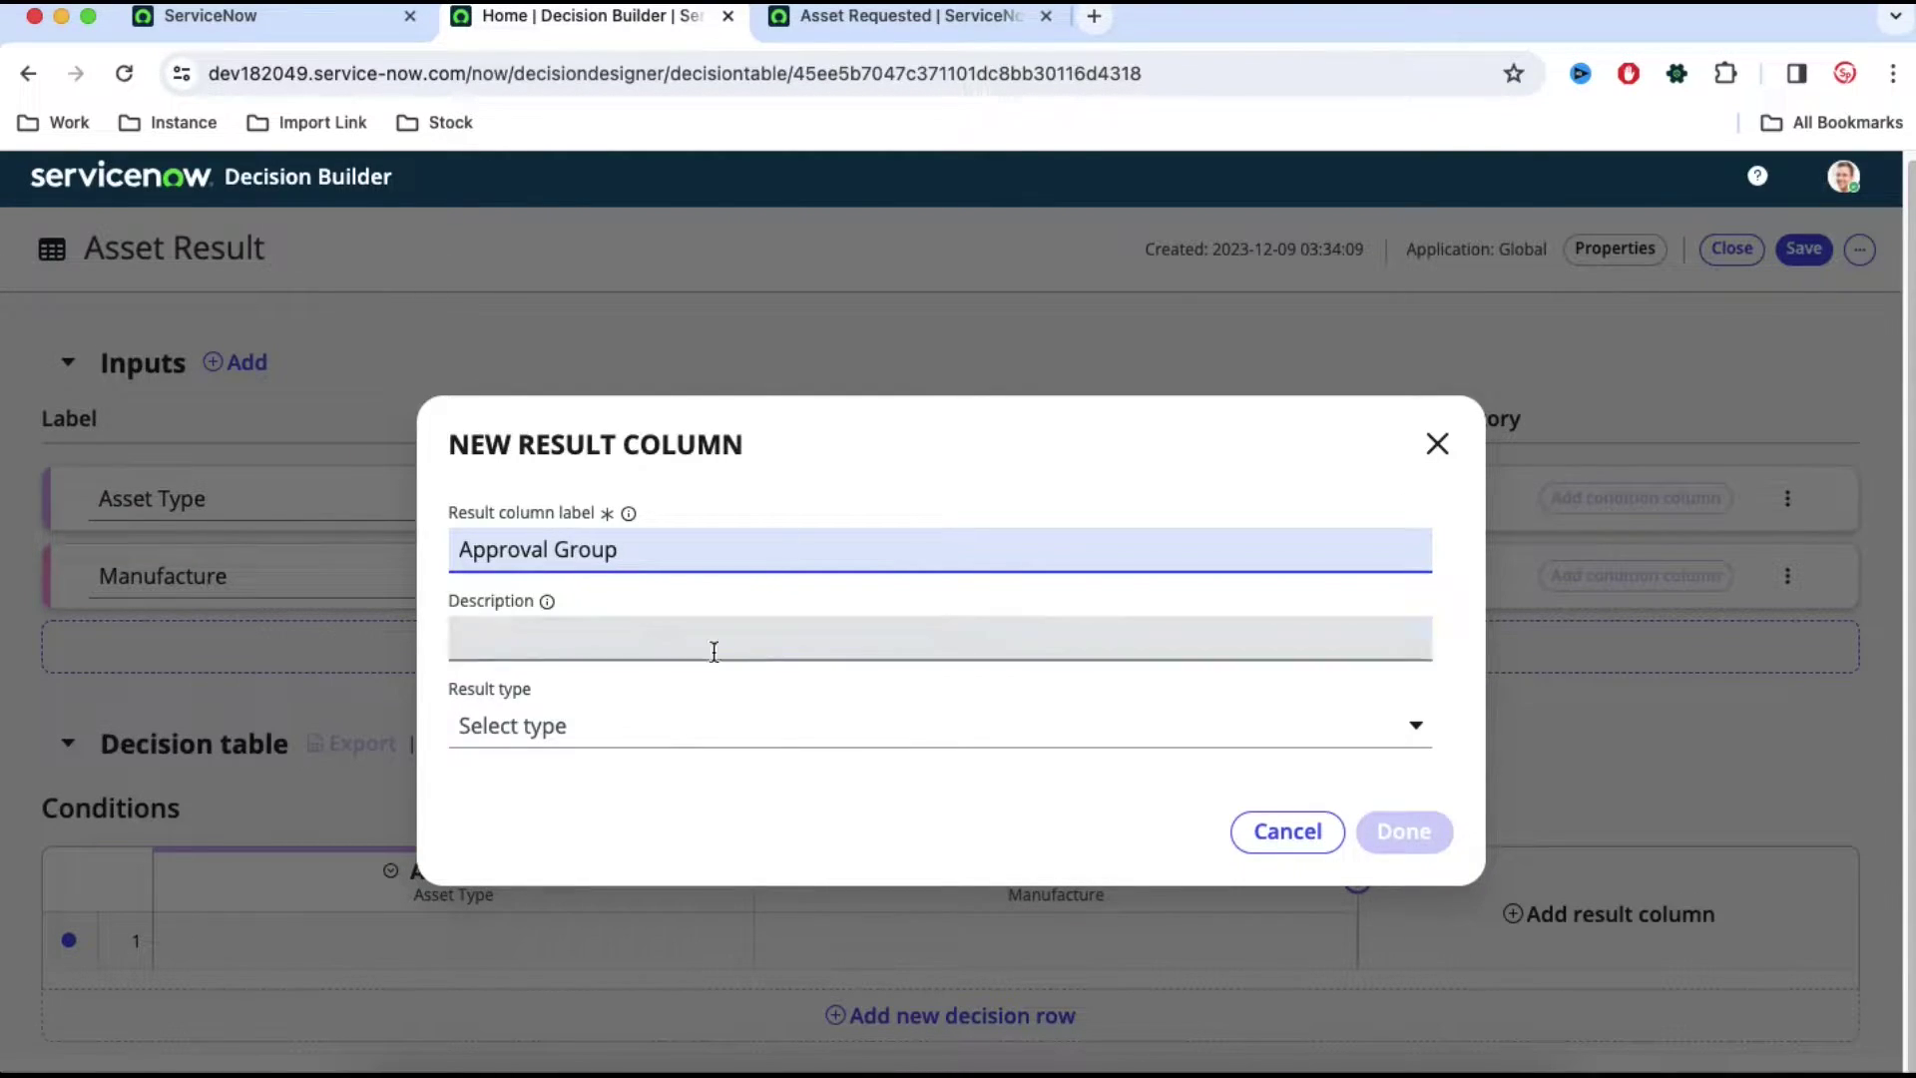
{"action": "left_click", "coordinate": [651, 721]}
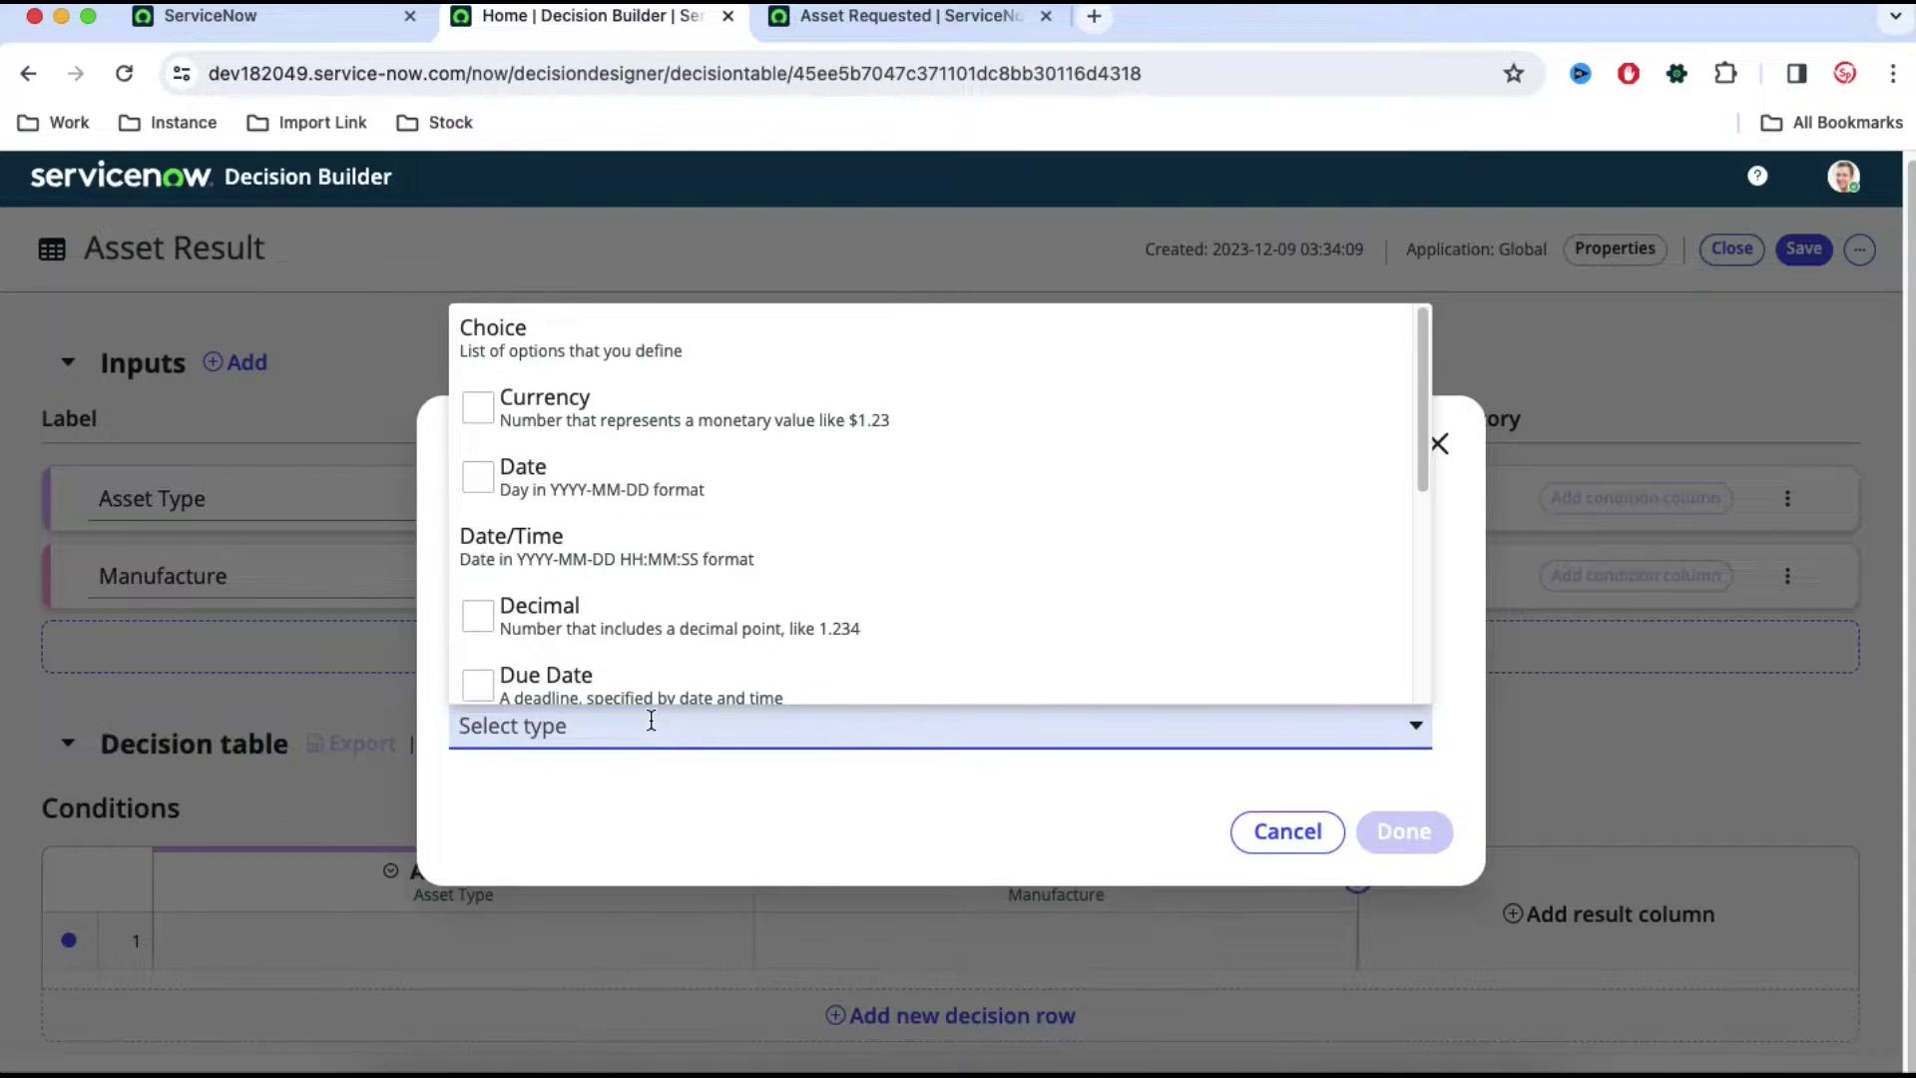
{"action": "type", "text": "re"}
{"action": "left_click", "coordinate": [579, 665]}
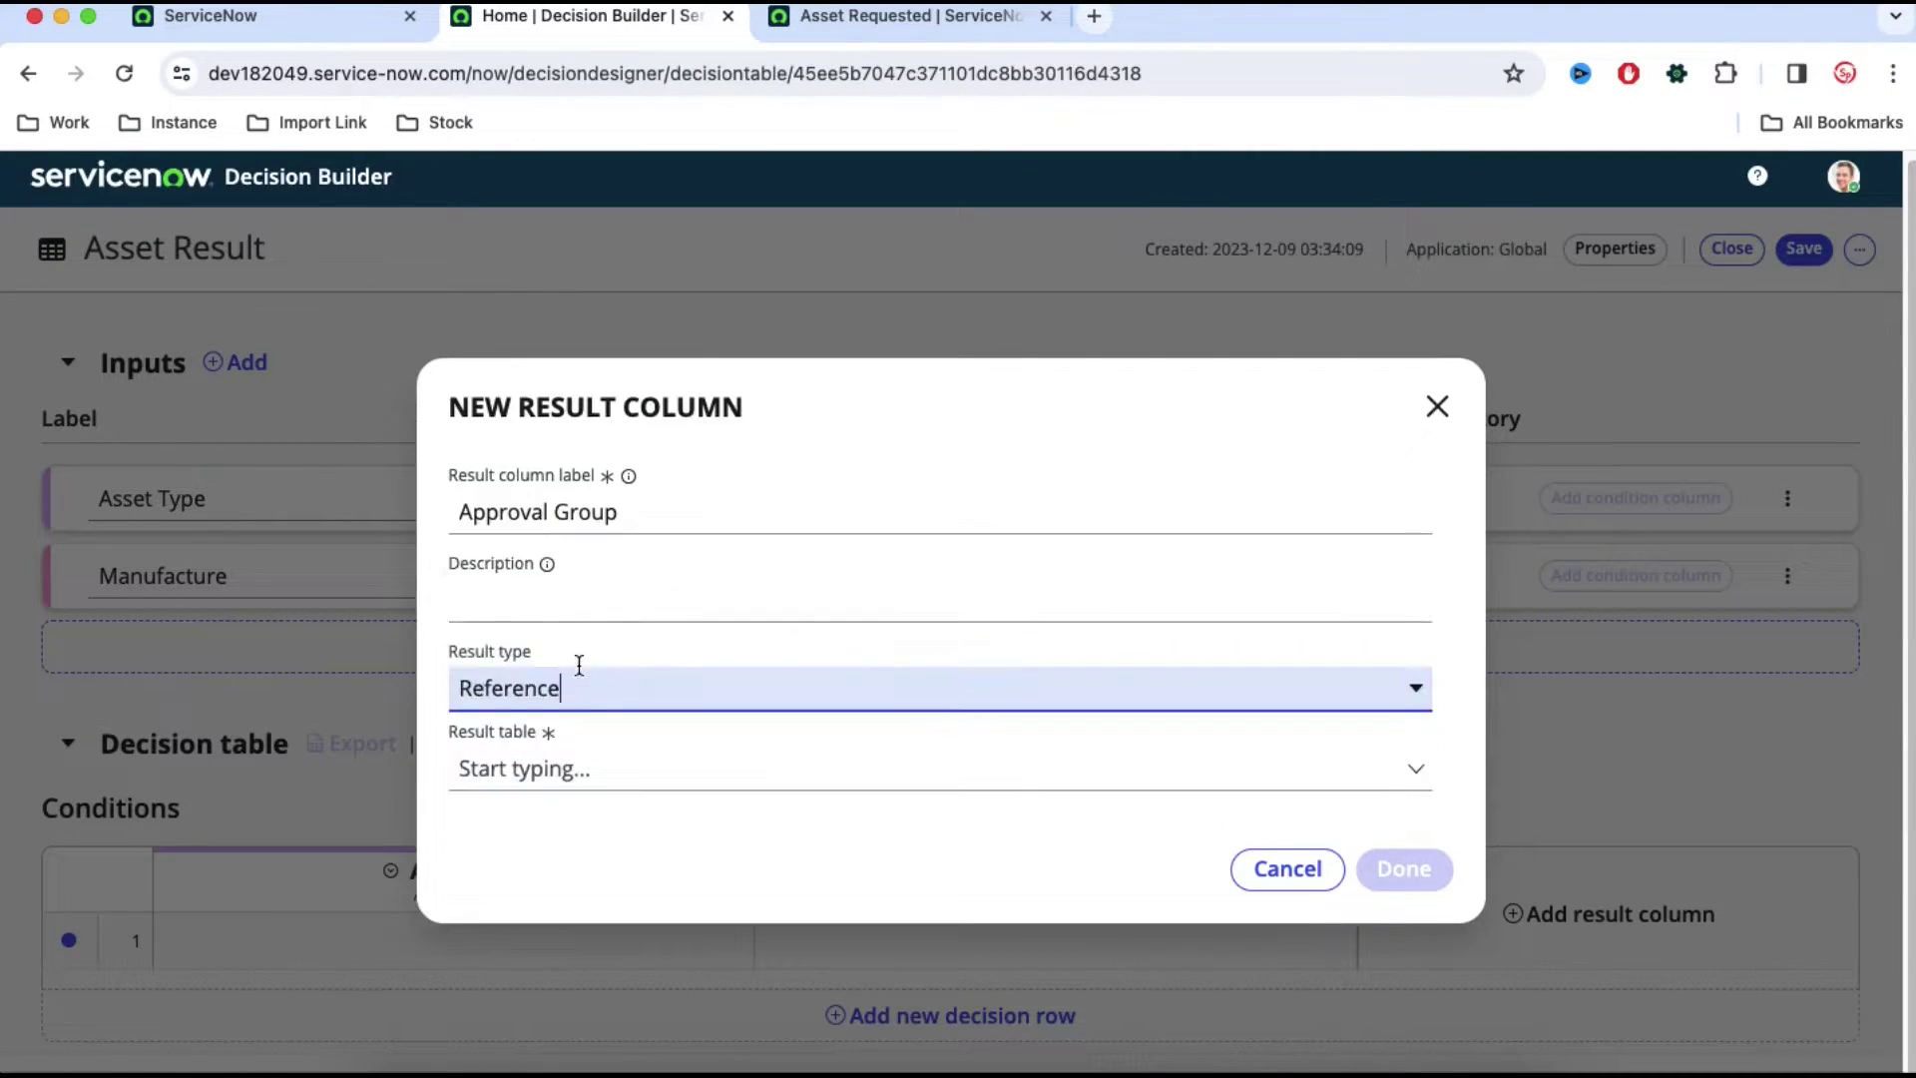
{"action": "left_click", "coordinate": [632, 769]}
{"action": "type", "text": "sys_user_gro"}
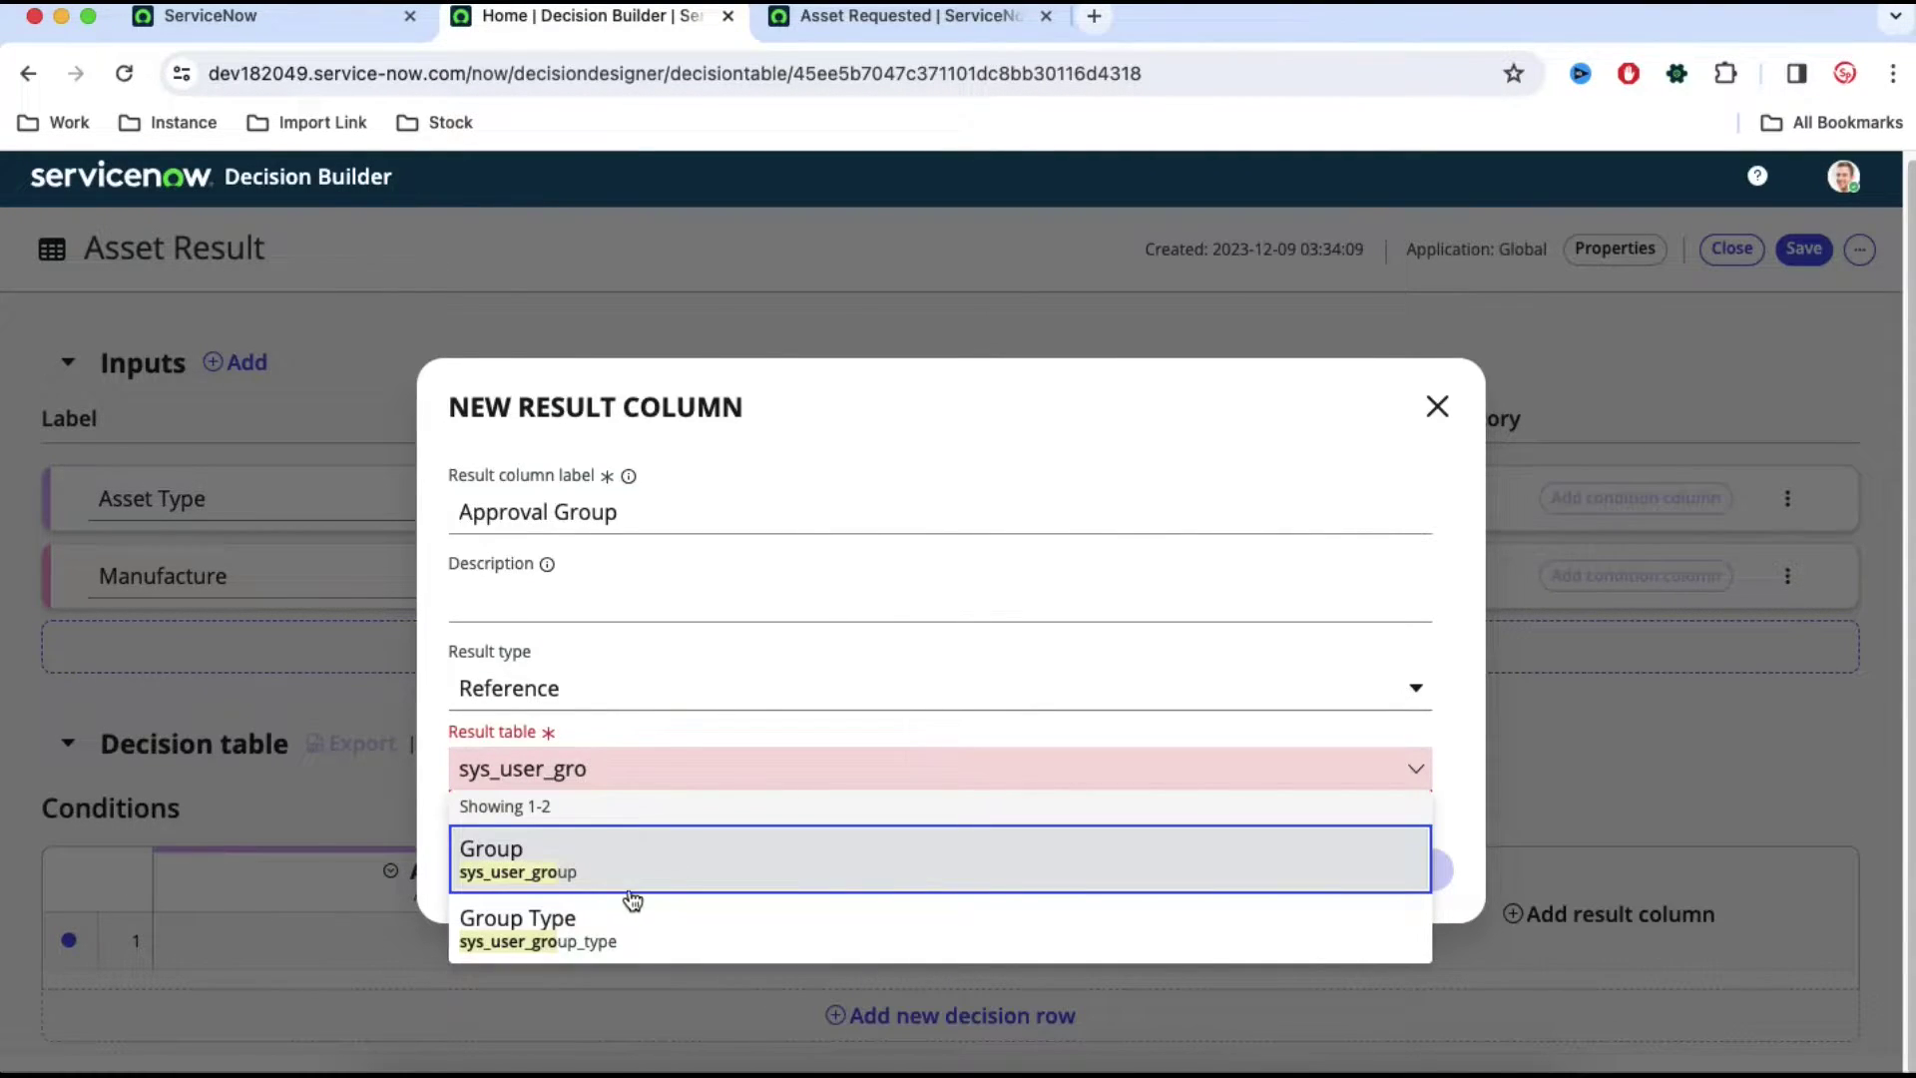
{"action": "left_click", "coordinate": [633, 884]}
{"action": "left_click", "coordinate": [1404, 874]}
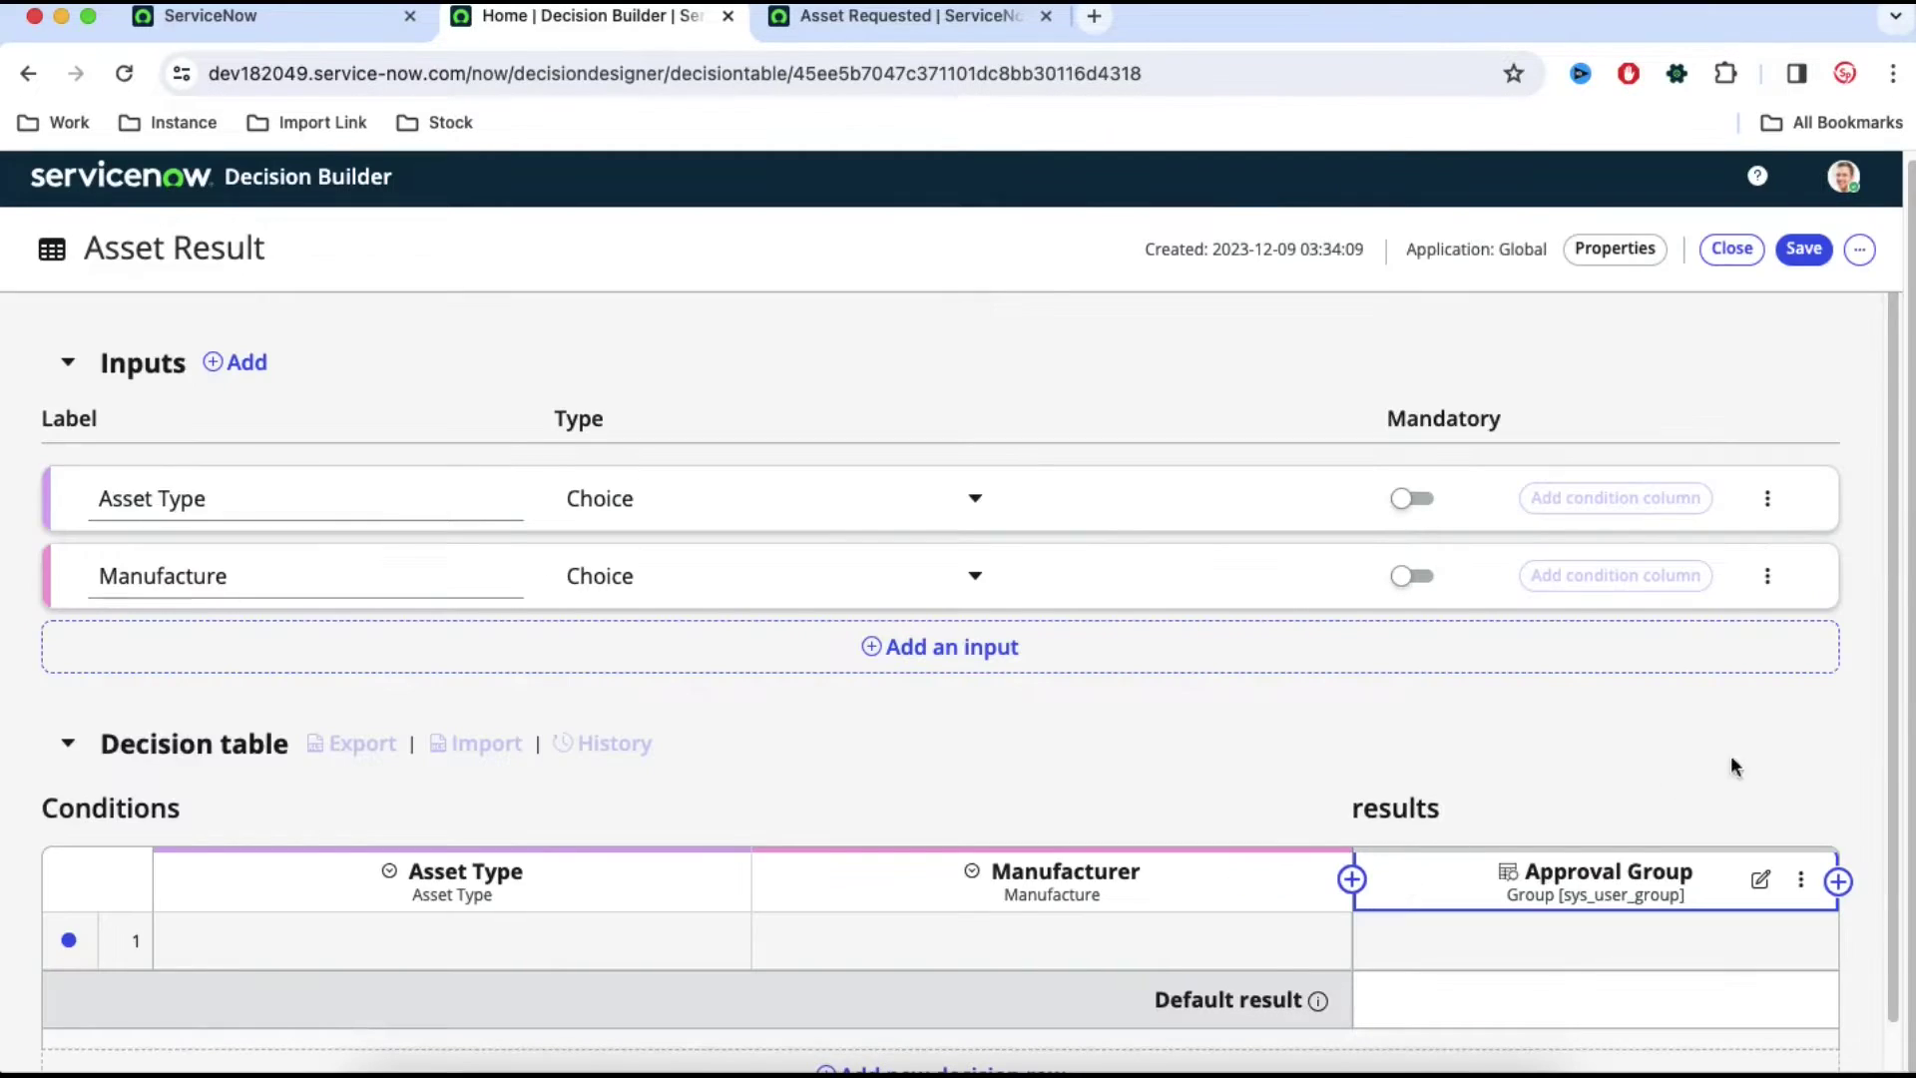
- Check the planned rules on the Decision Table slide in WPS Office, and set the first decision row's Asset Type condition to Laptop
{"action": "scroll", "coordinate": [1851, 729], "scroll_direction": "down", "scroll_amount": 1}
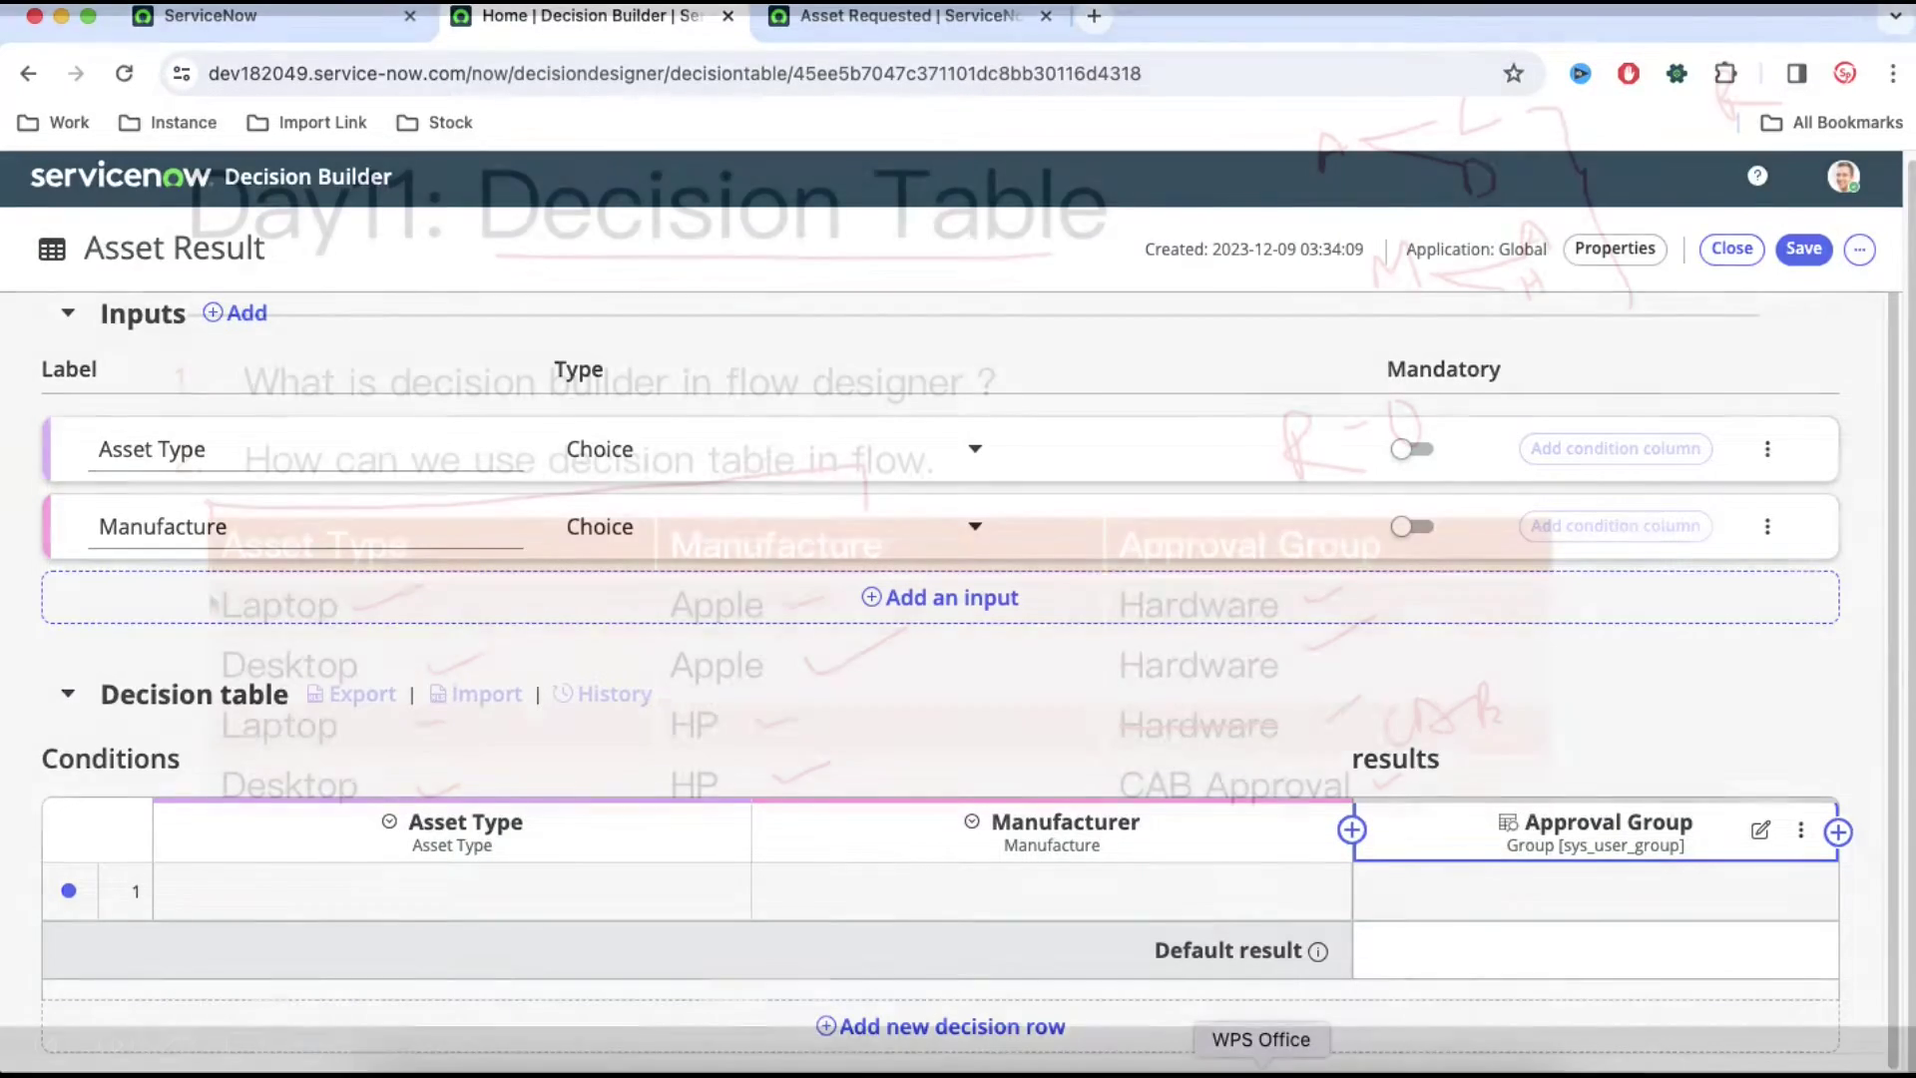
{"action": "left_click", "coordinate": [1262, 1060]}
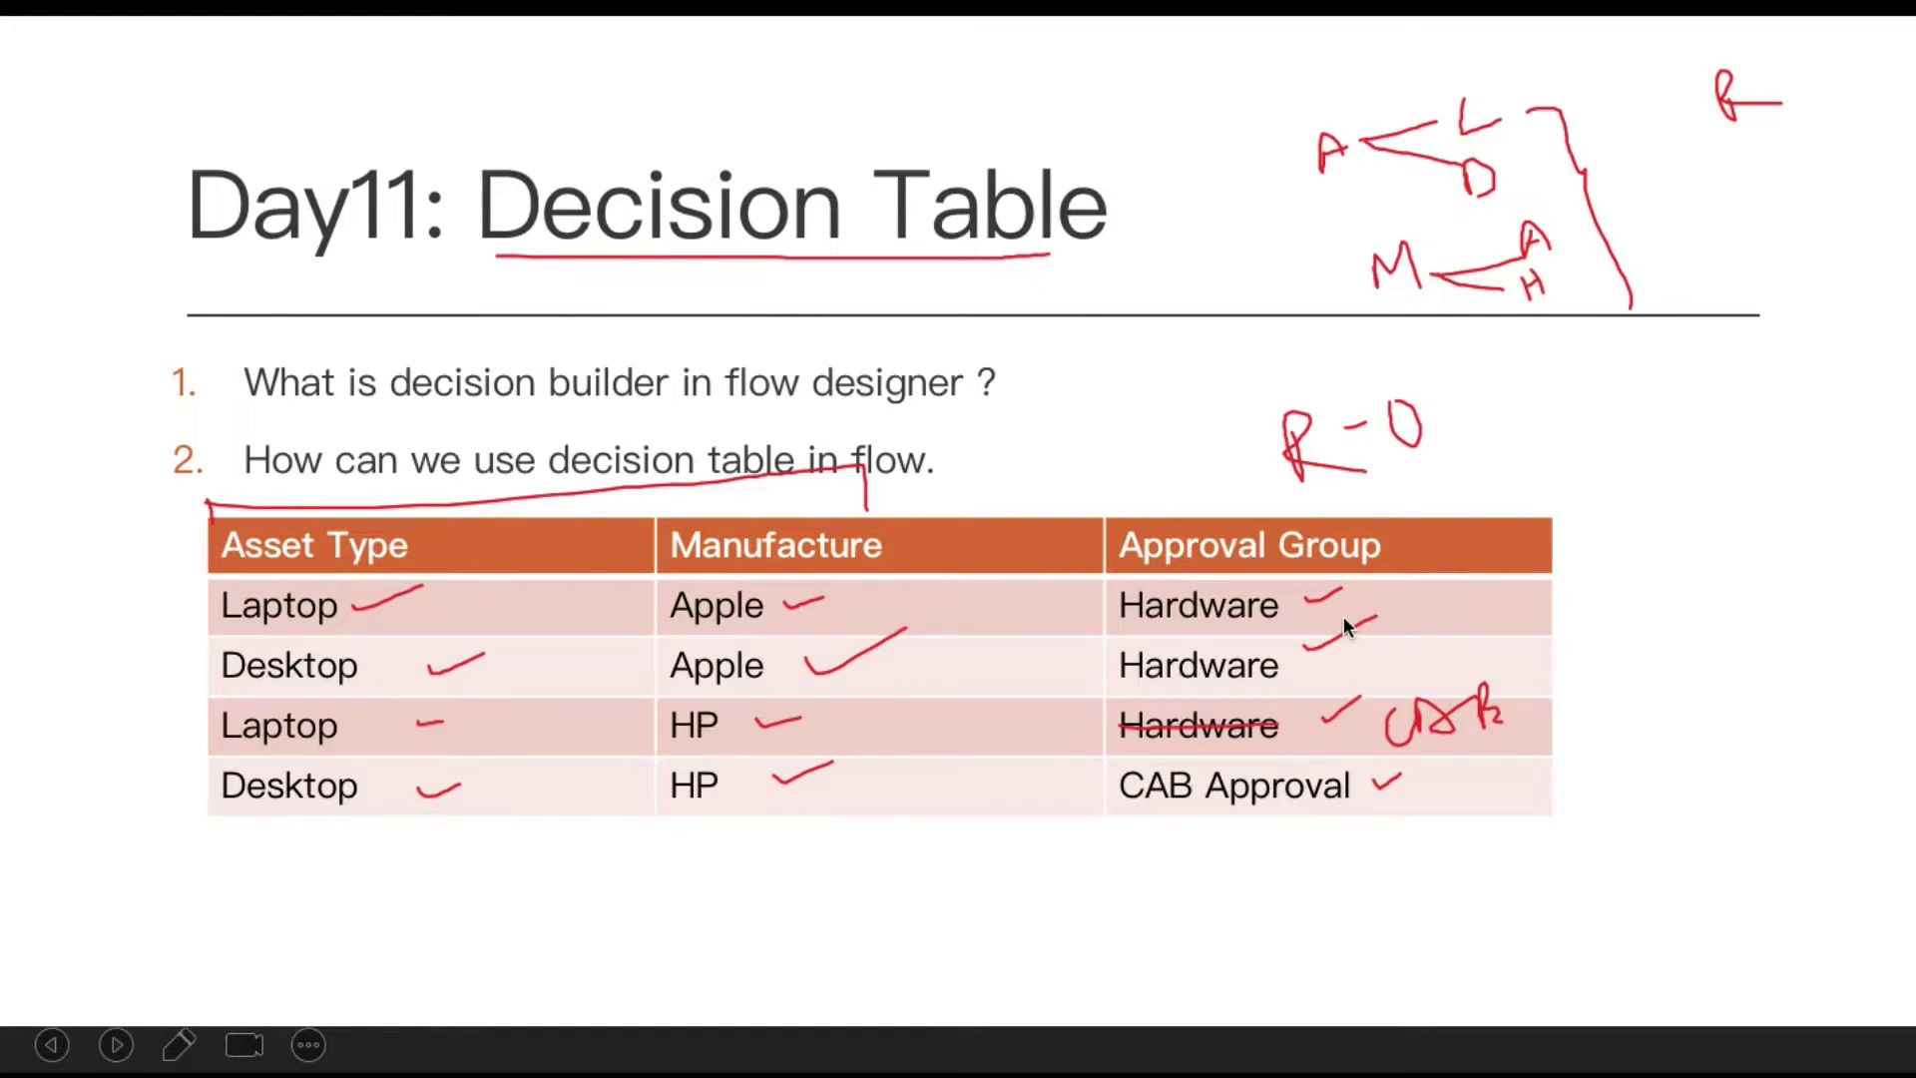
{"action": "key", "text": "super+Tab"}
{"action": "left_click", "coordinate": [366, 896]}
{"action": "left_click", "coordinate": [366, 896]}
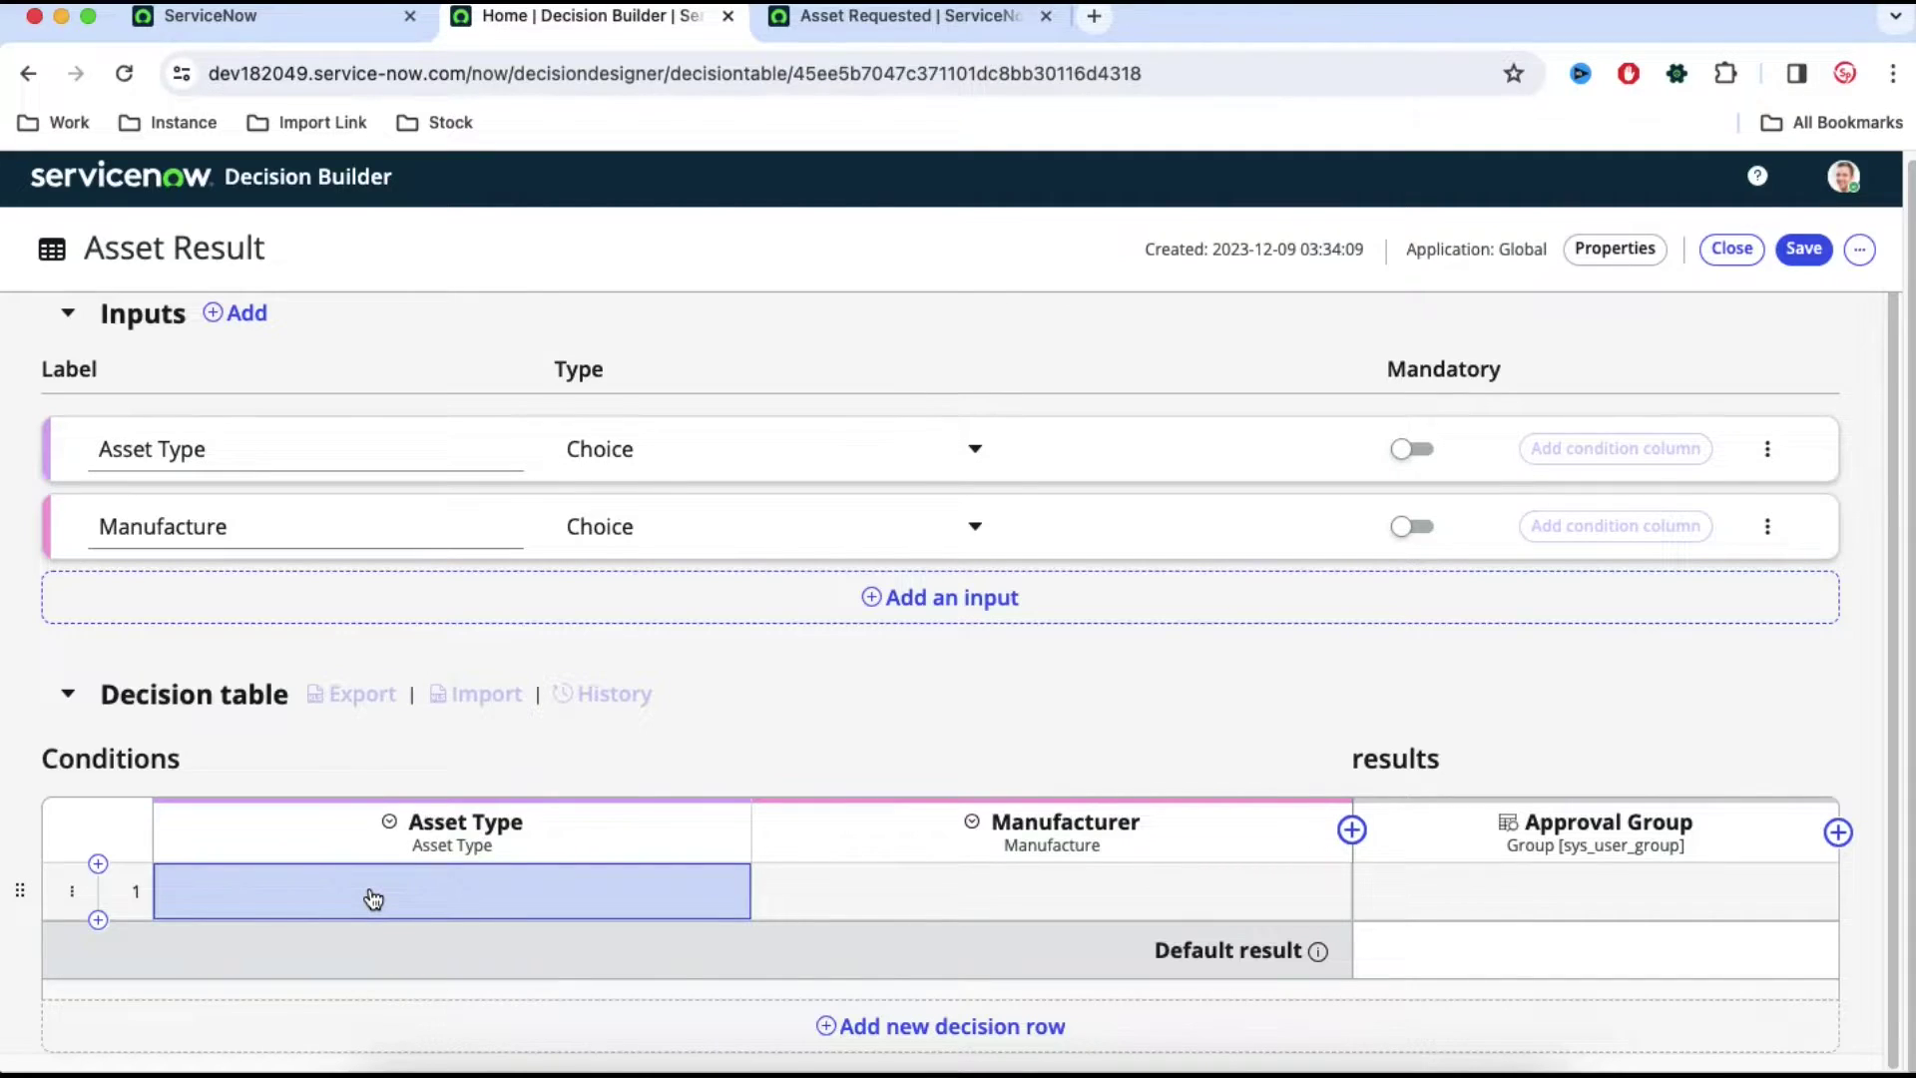
{"action": "left_click", "coordinate": [374, 899]}
{"action": "left_click", "coordinate": [644, 759]}
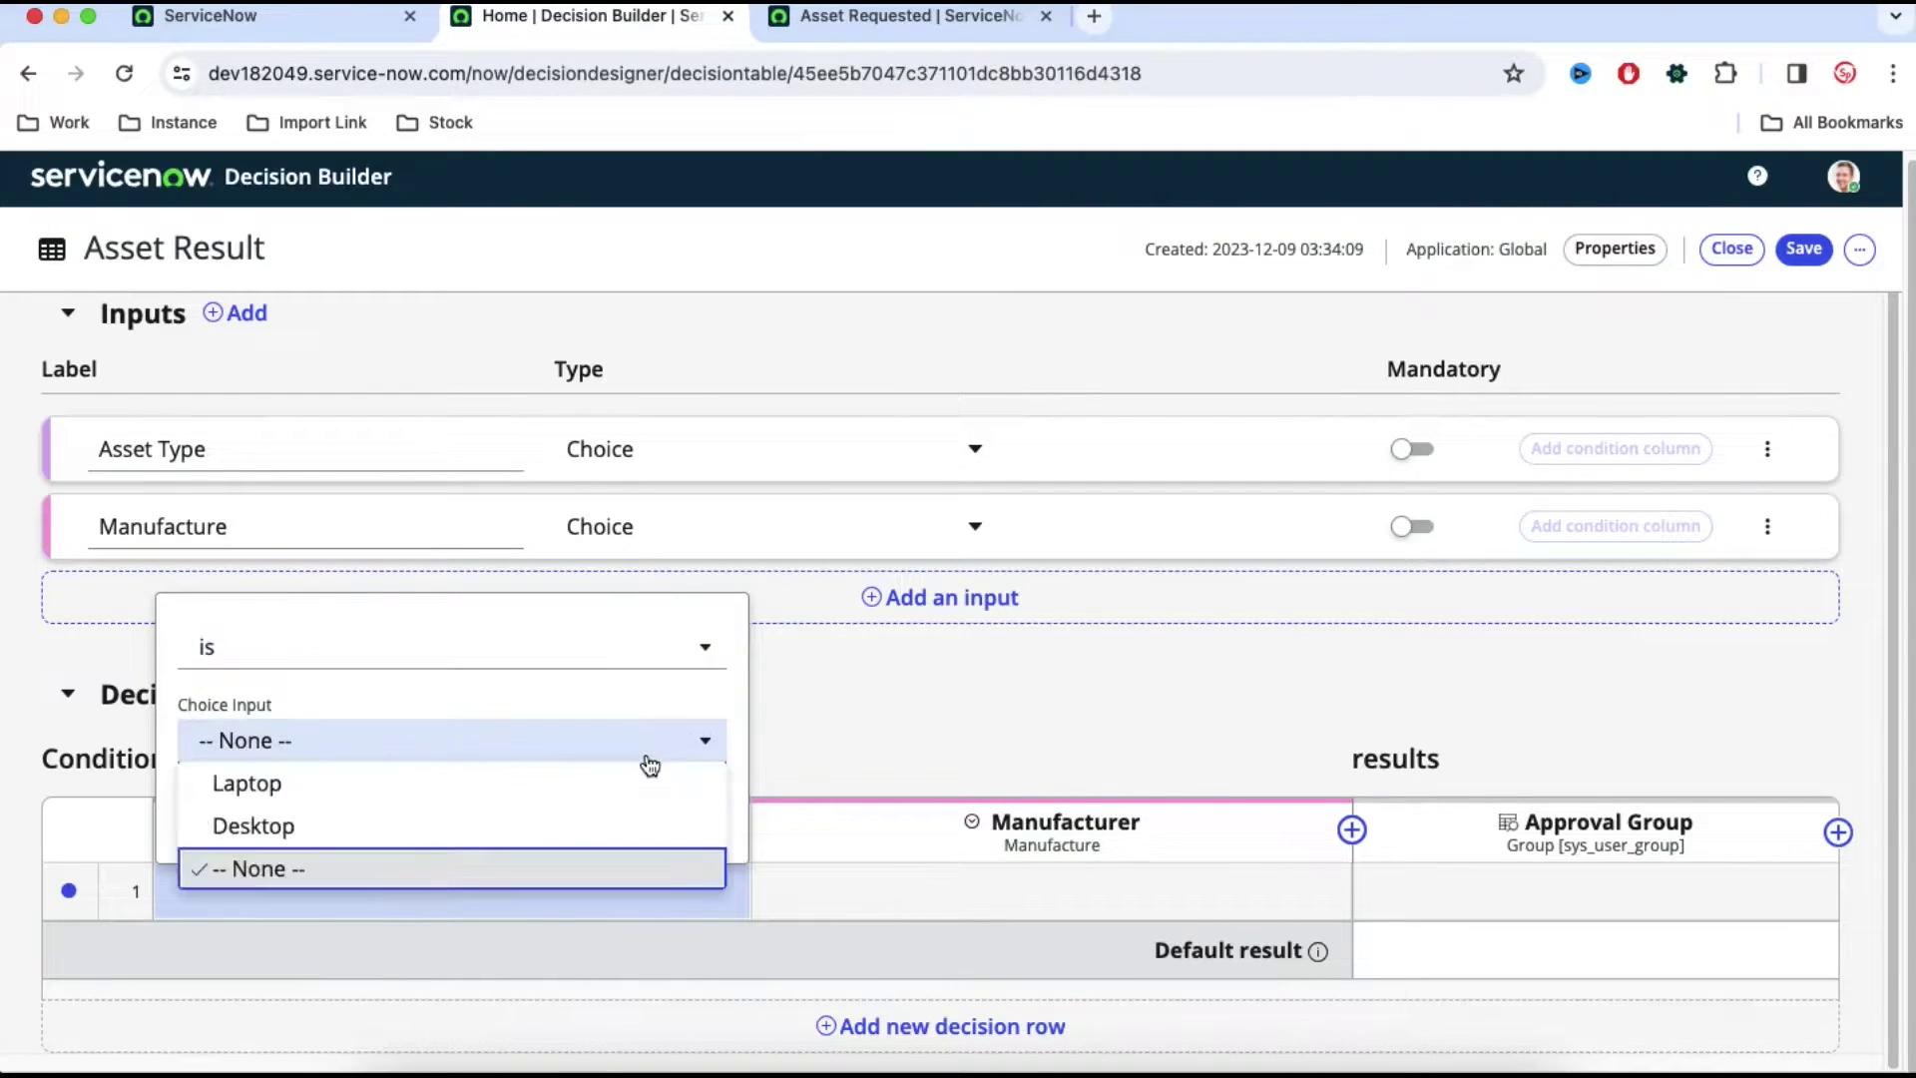
{"action": "left_click", "coordinate": [360, 796]}
{"action": "left_click", "coordinate": [685, 809]}
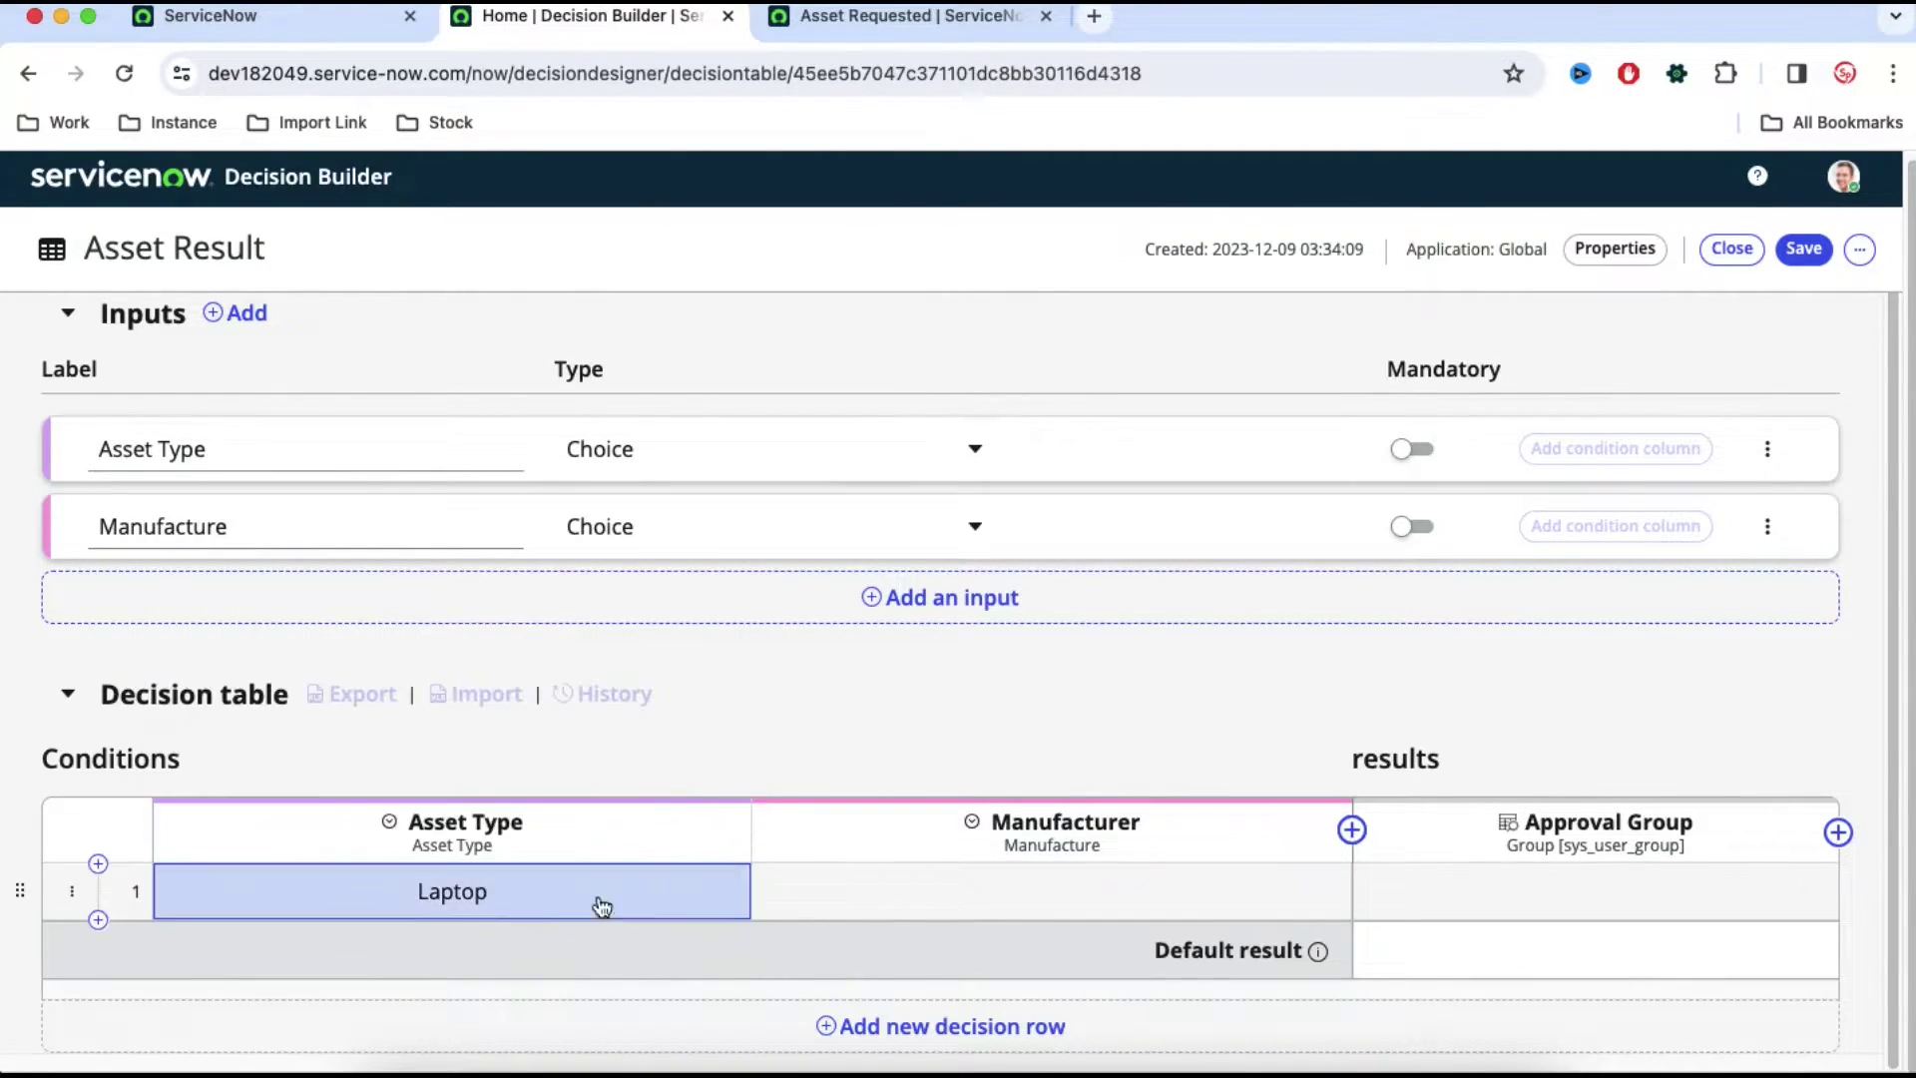
- Set the first decision row's Manufacturer condition to is Apple
{"action": "left_click", "coordinate": [1026, 903]}
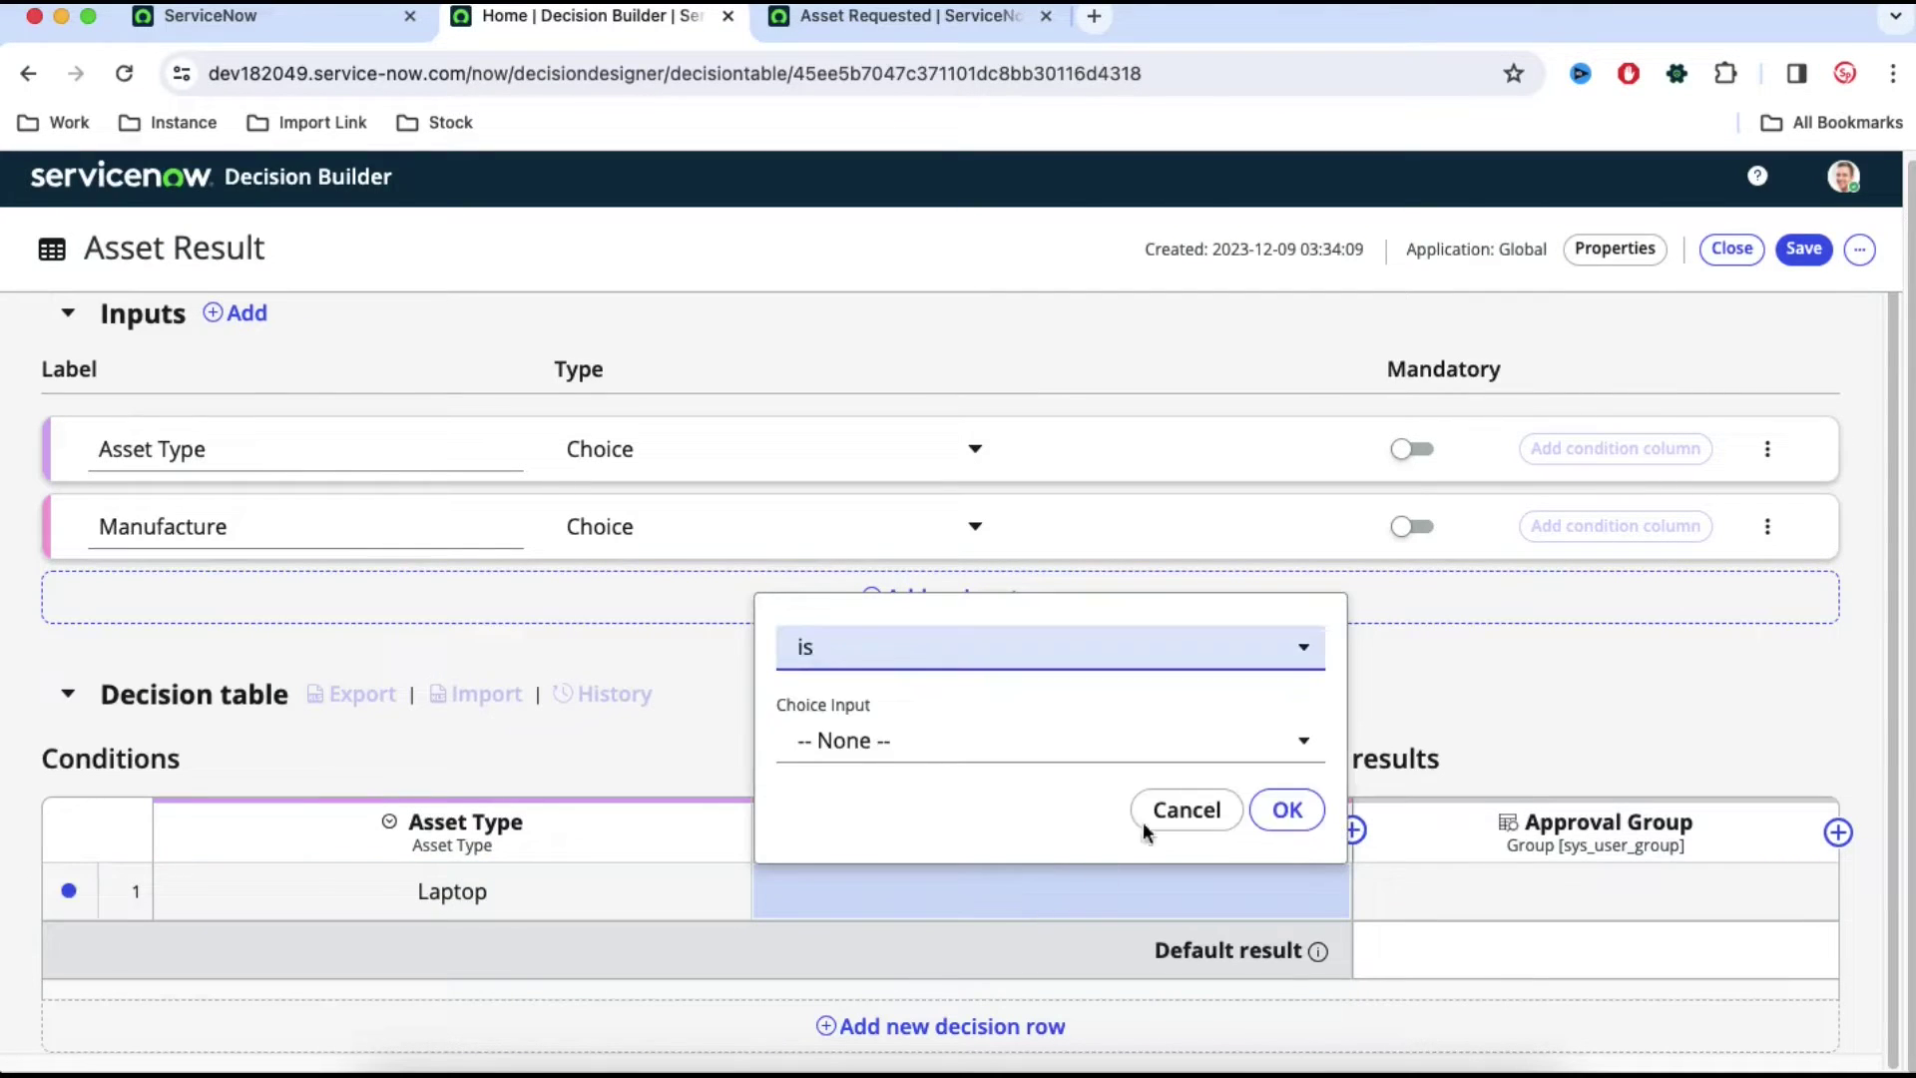
{"action": "left_click", "coordinate": [1035, 748]}
{"action": "left_click", "coordinate": [864, 799]}
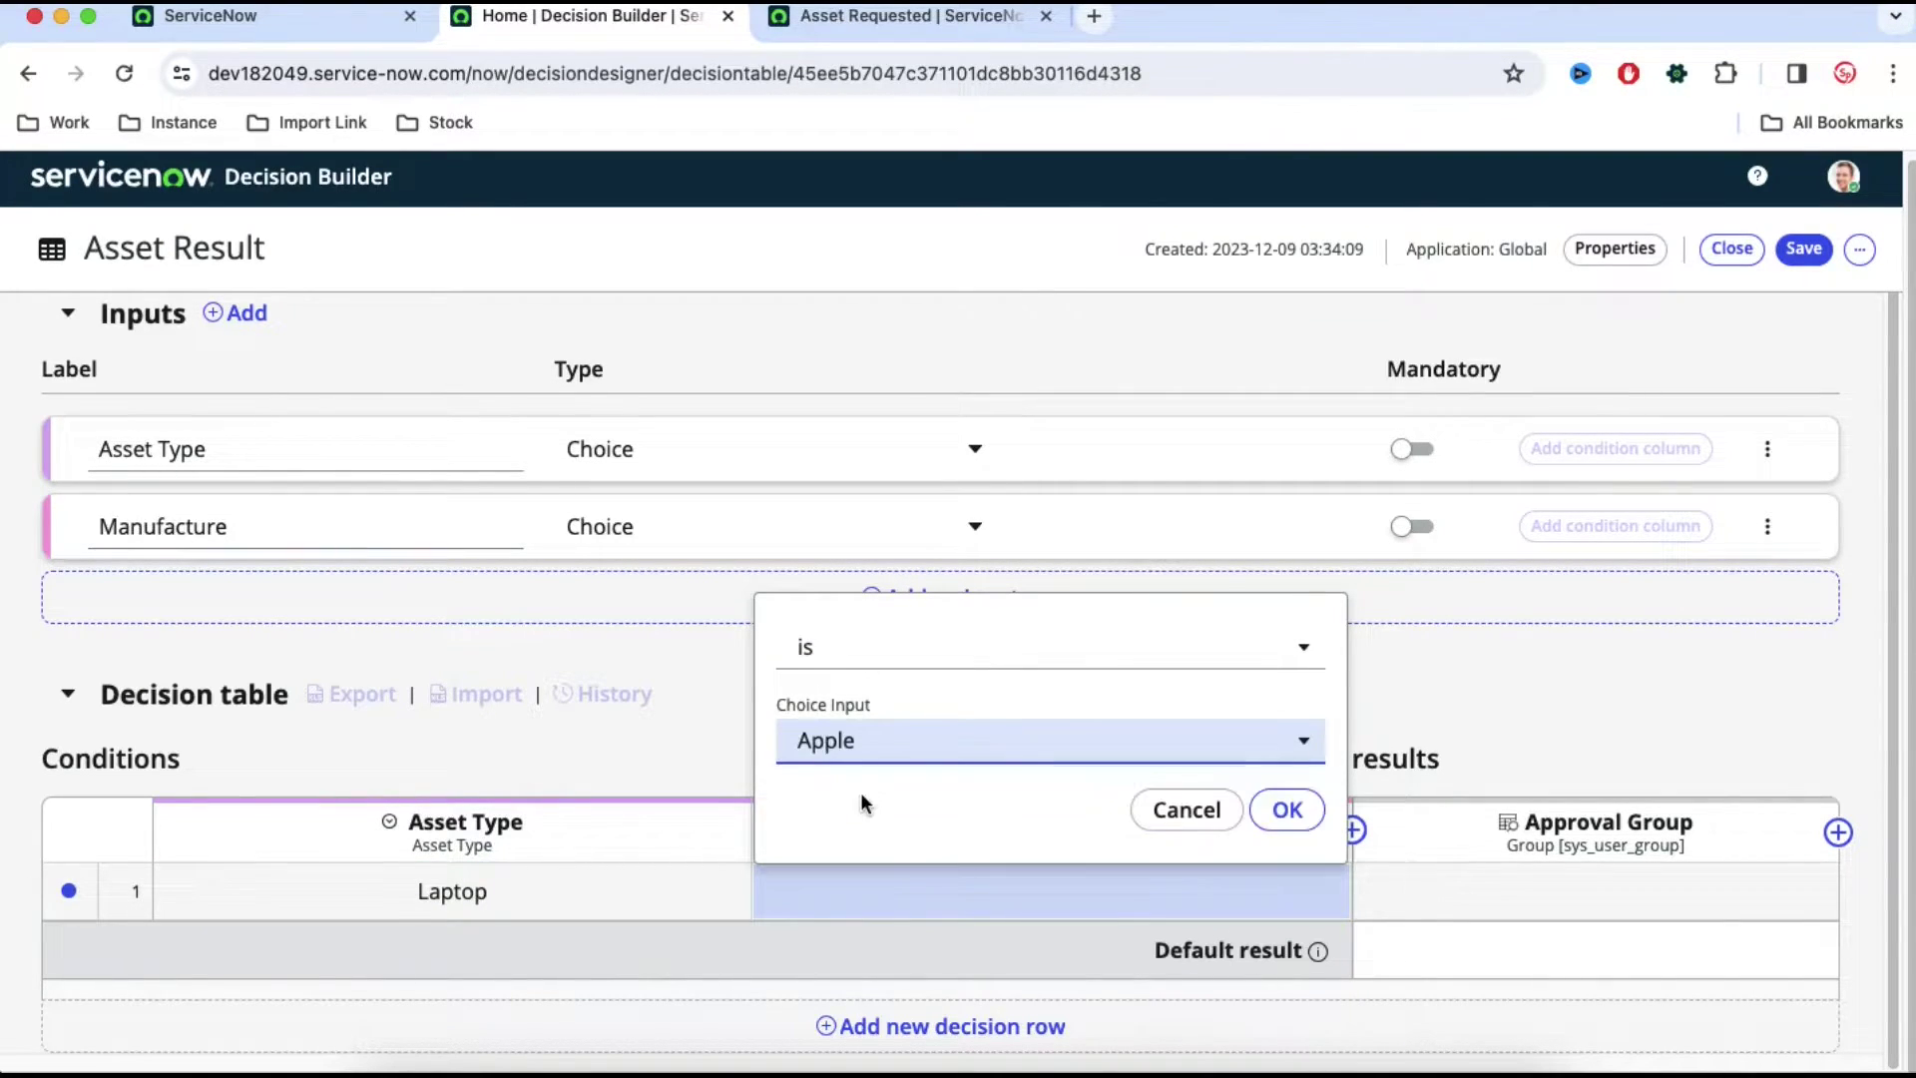
{"action": "left_click", "coordinate": [1283, 809]}
- Set the first decision row's Approval Group result to Hardware
{"action": "left_click", "coordinate": [1546, 878]}
{"action": "type", "text": "Hard"}
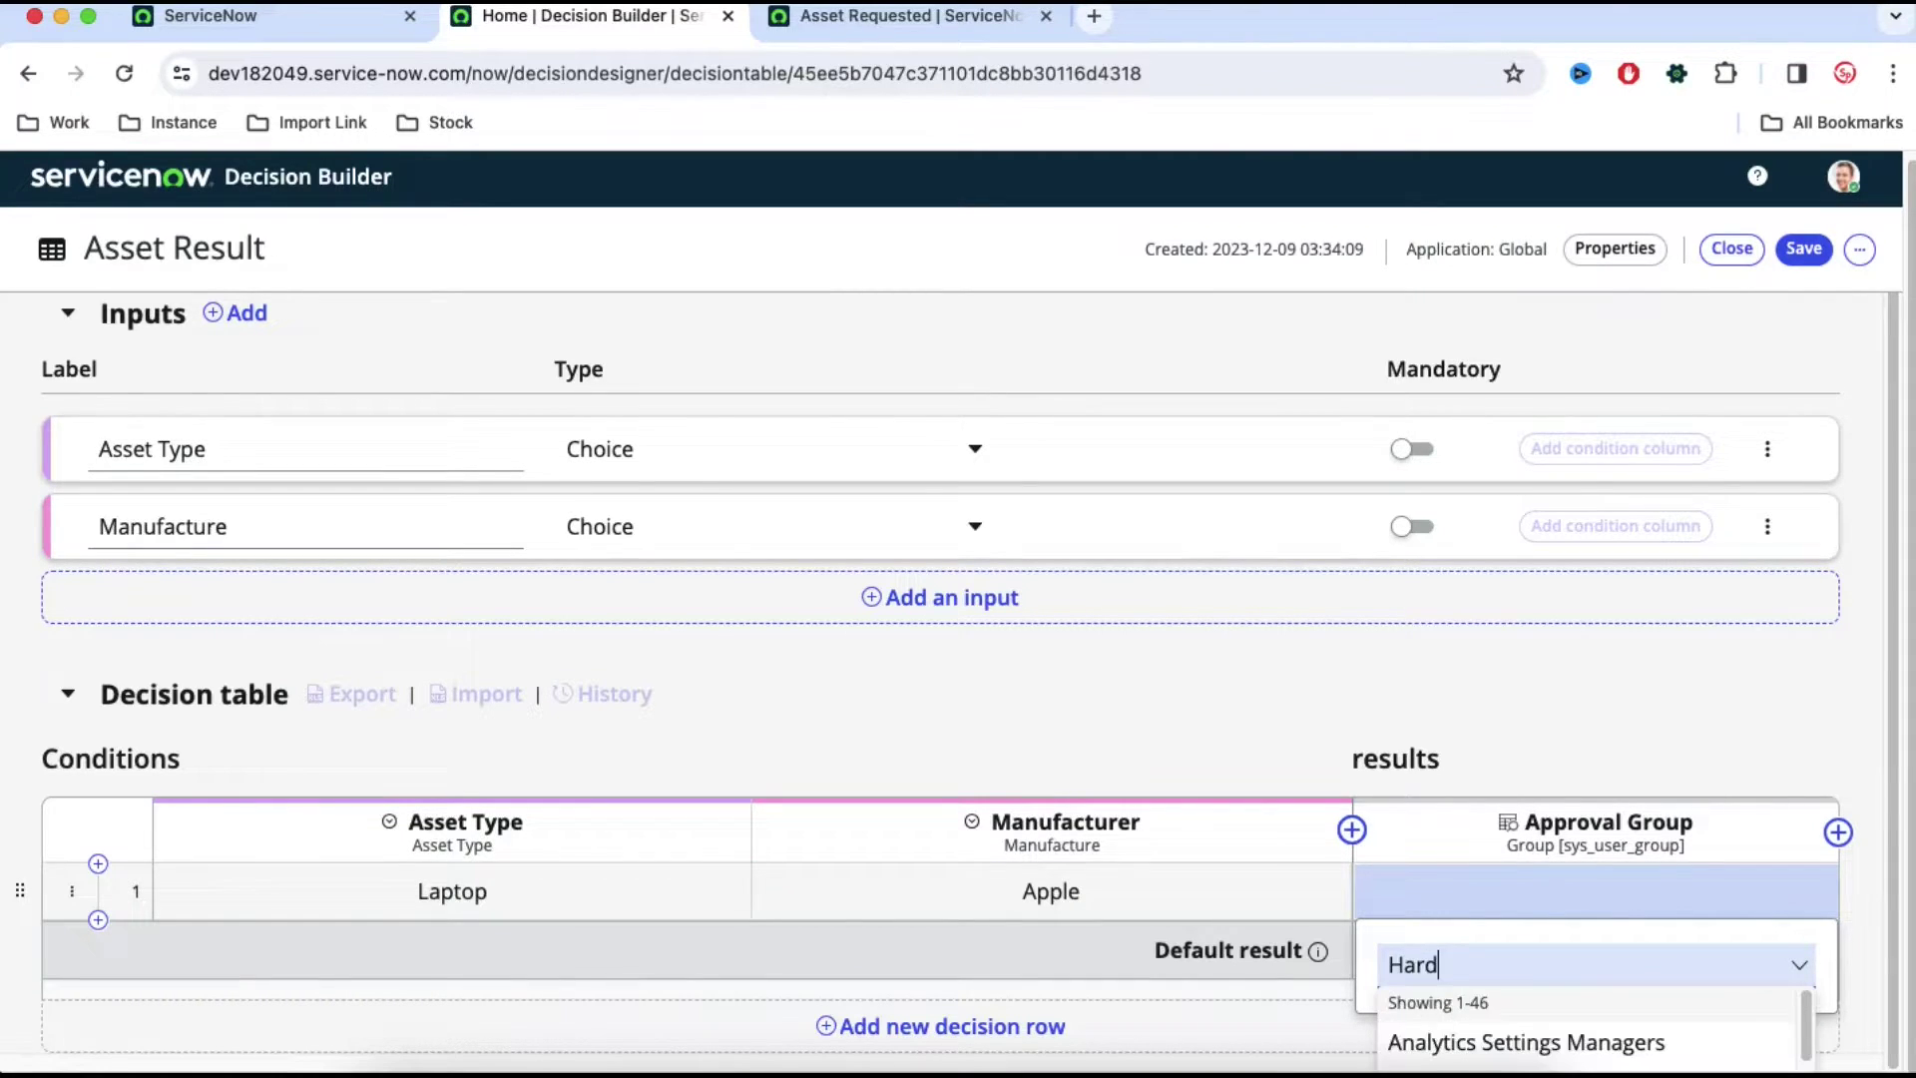
{"action": "type", "text": "wre"}
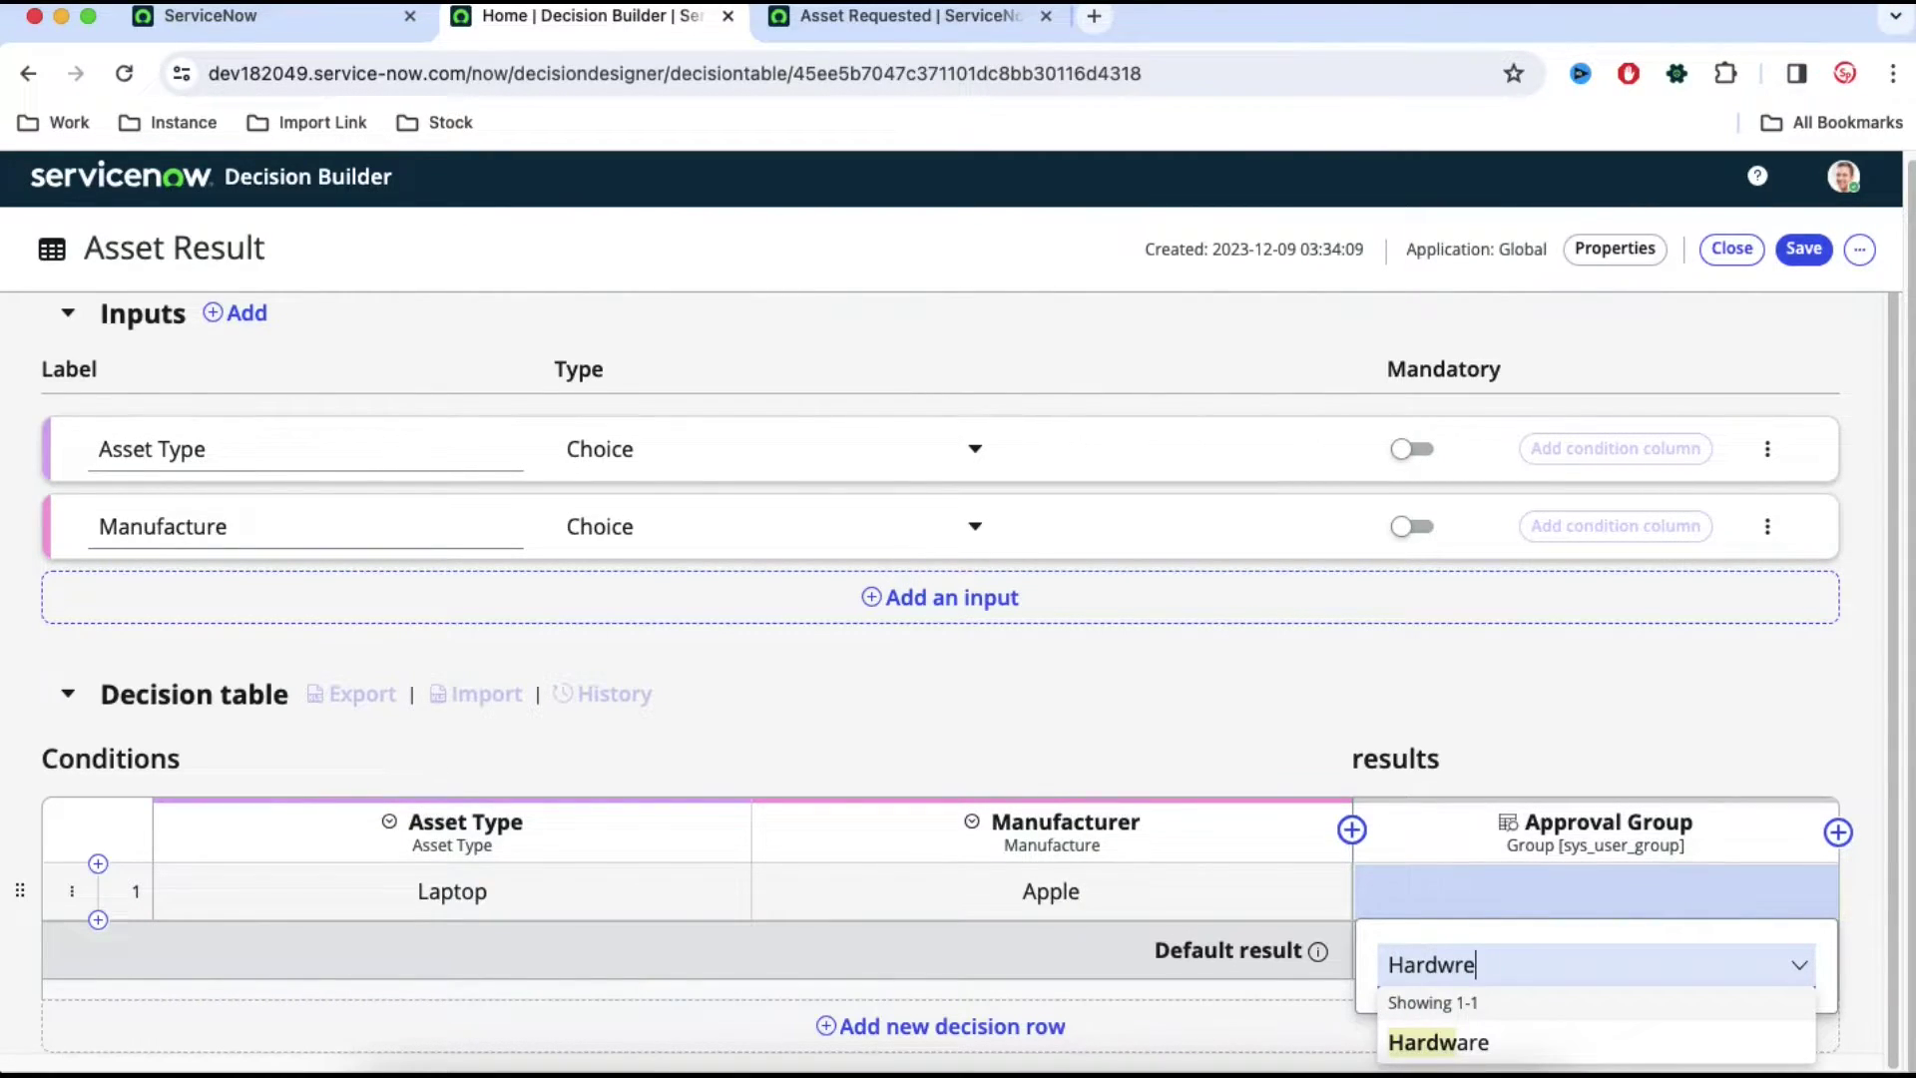
{"action": "key", "text": "BackSpace"}
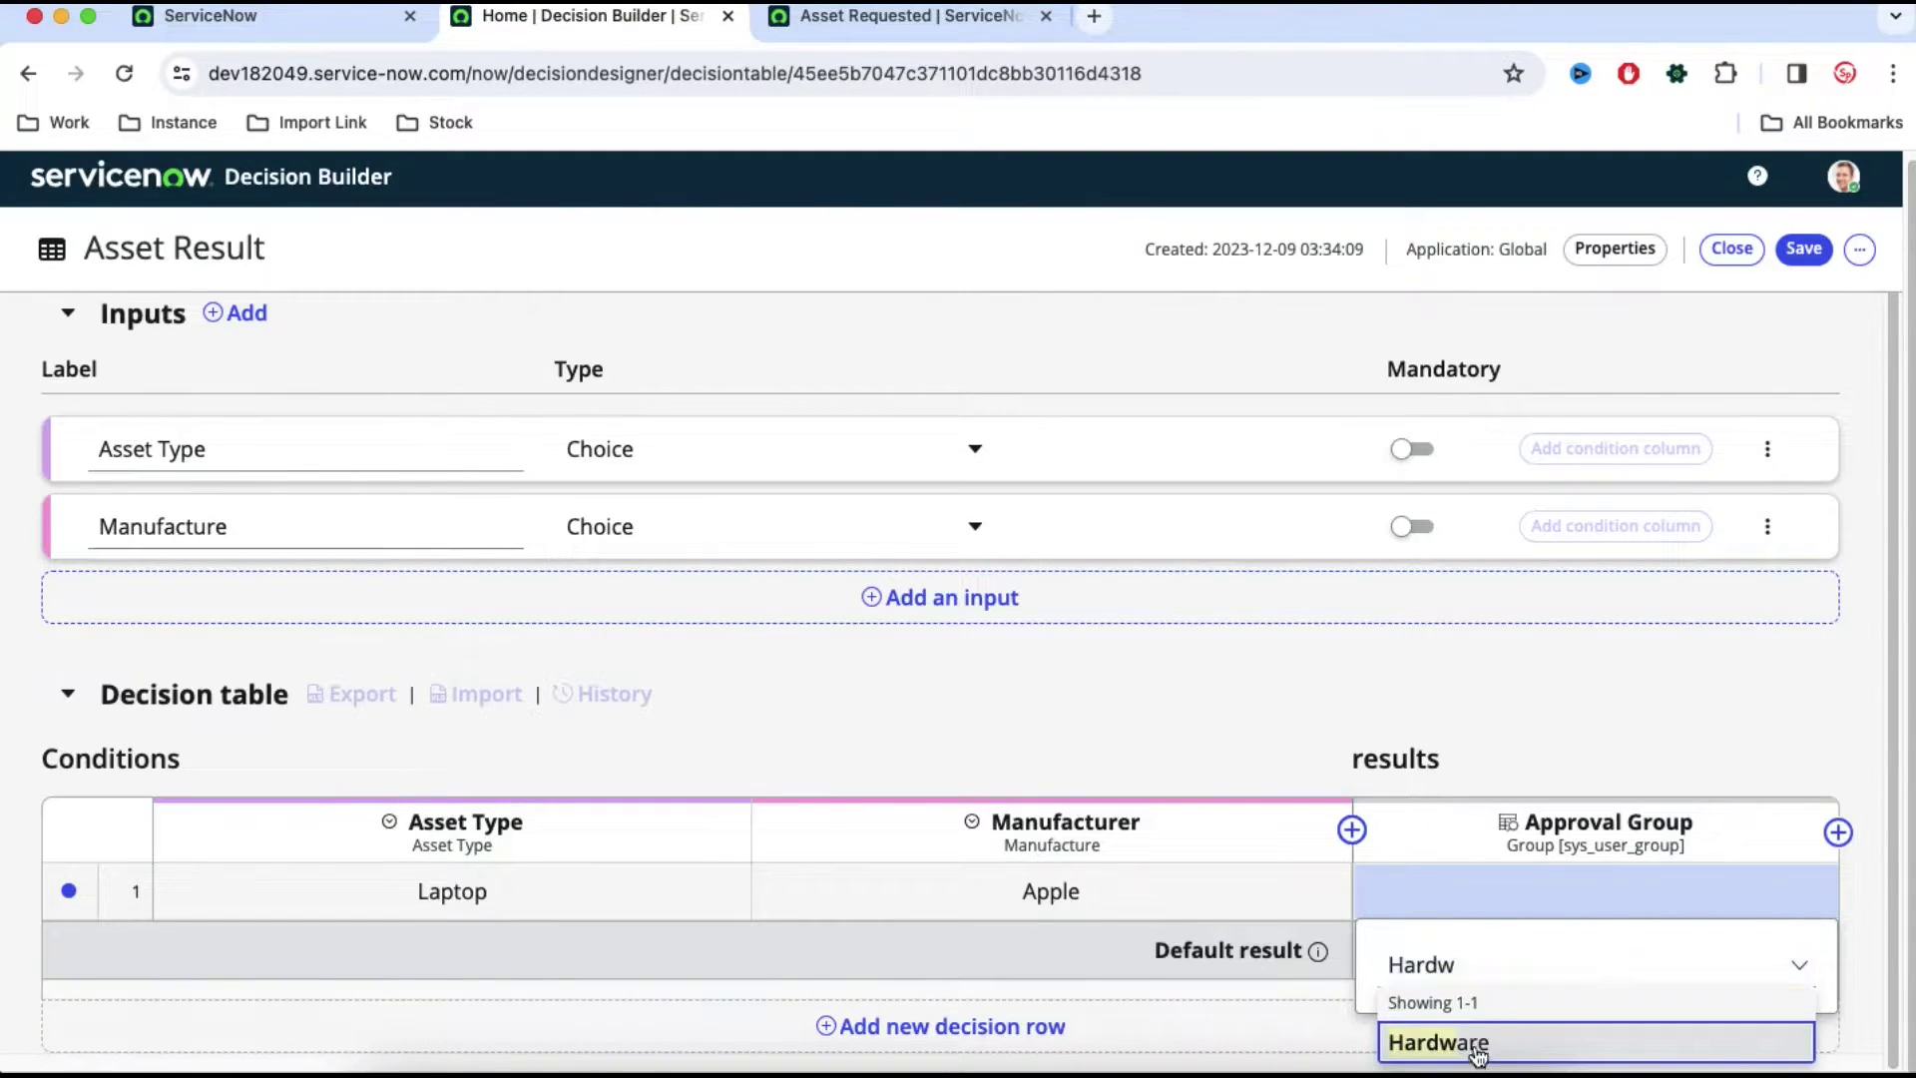
{"action": "left_click", "coordinate": [1488, 1036]}
{"action": "left_click", "coordinate": [1786, 751]}
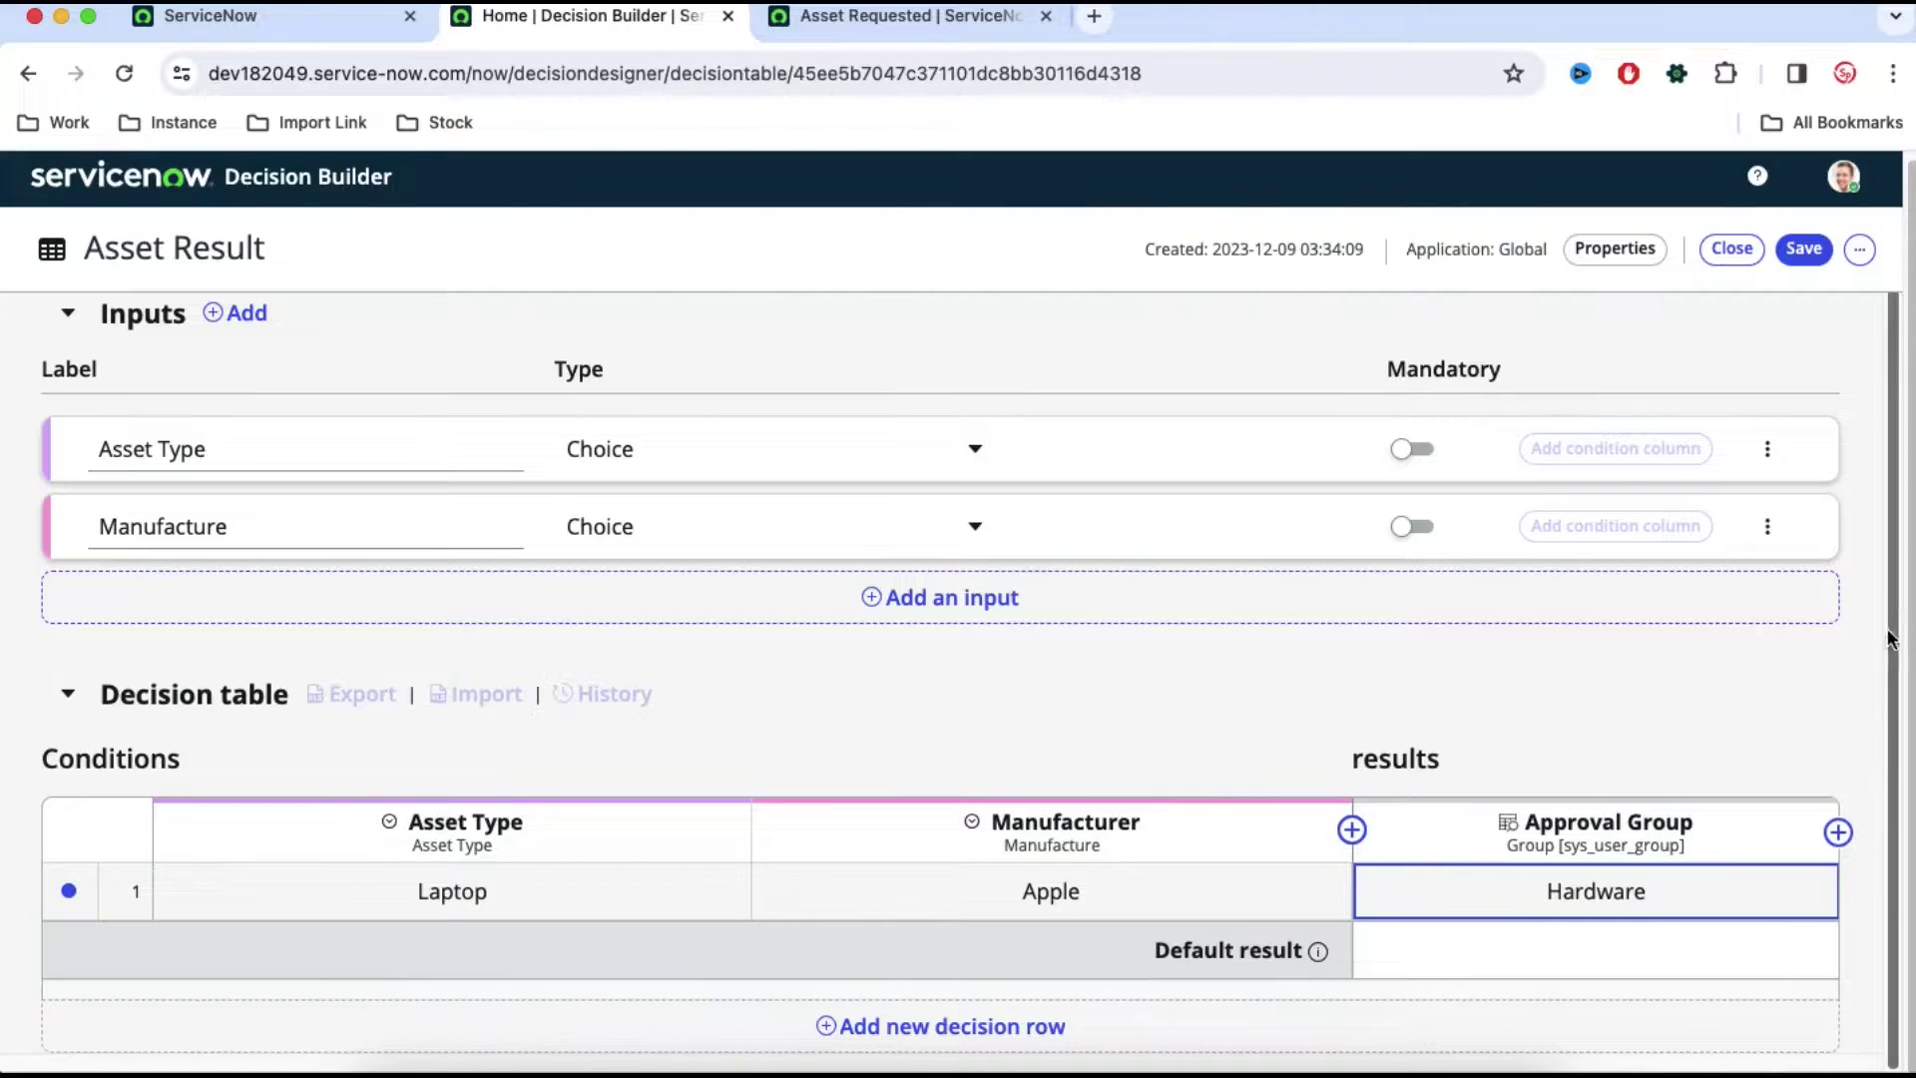
- Add a second decision row with Asset Type Desktop, Manufacturer Apple and Approval Group Hardware
{"action": "left_click", "coordinate": [98, 920]}
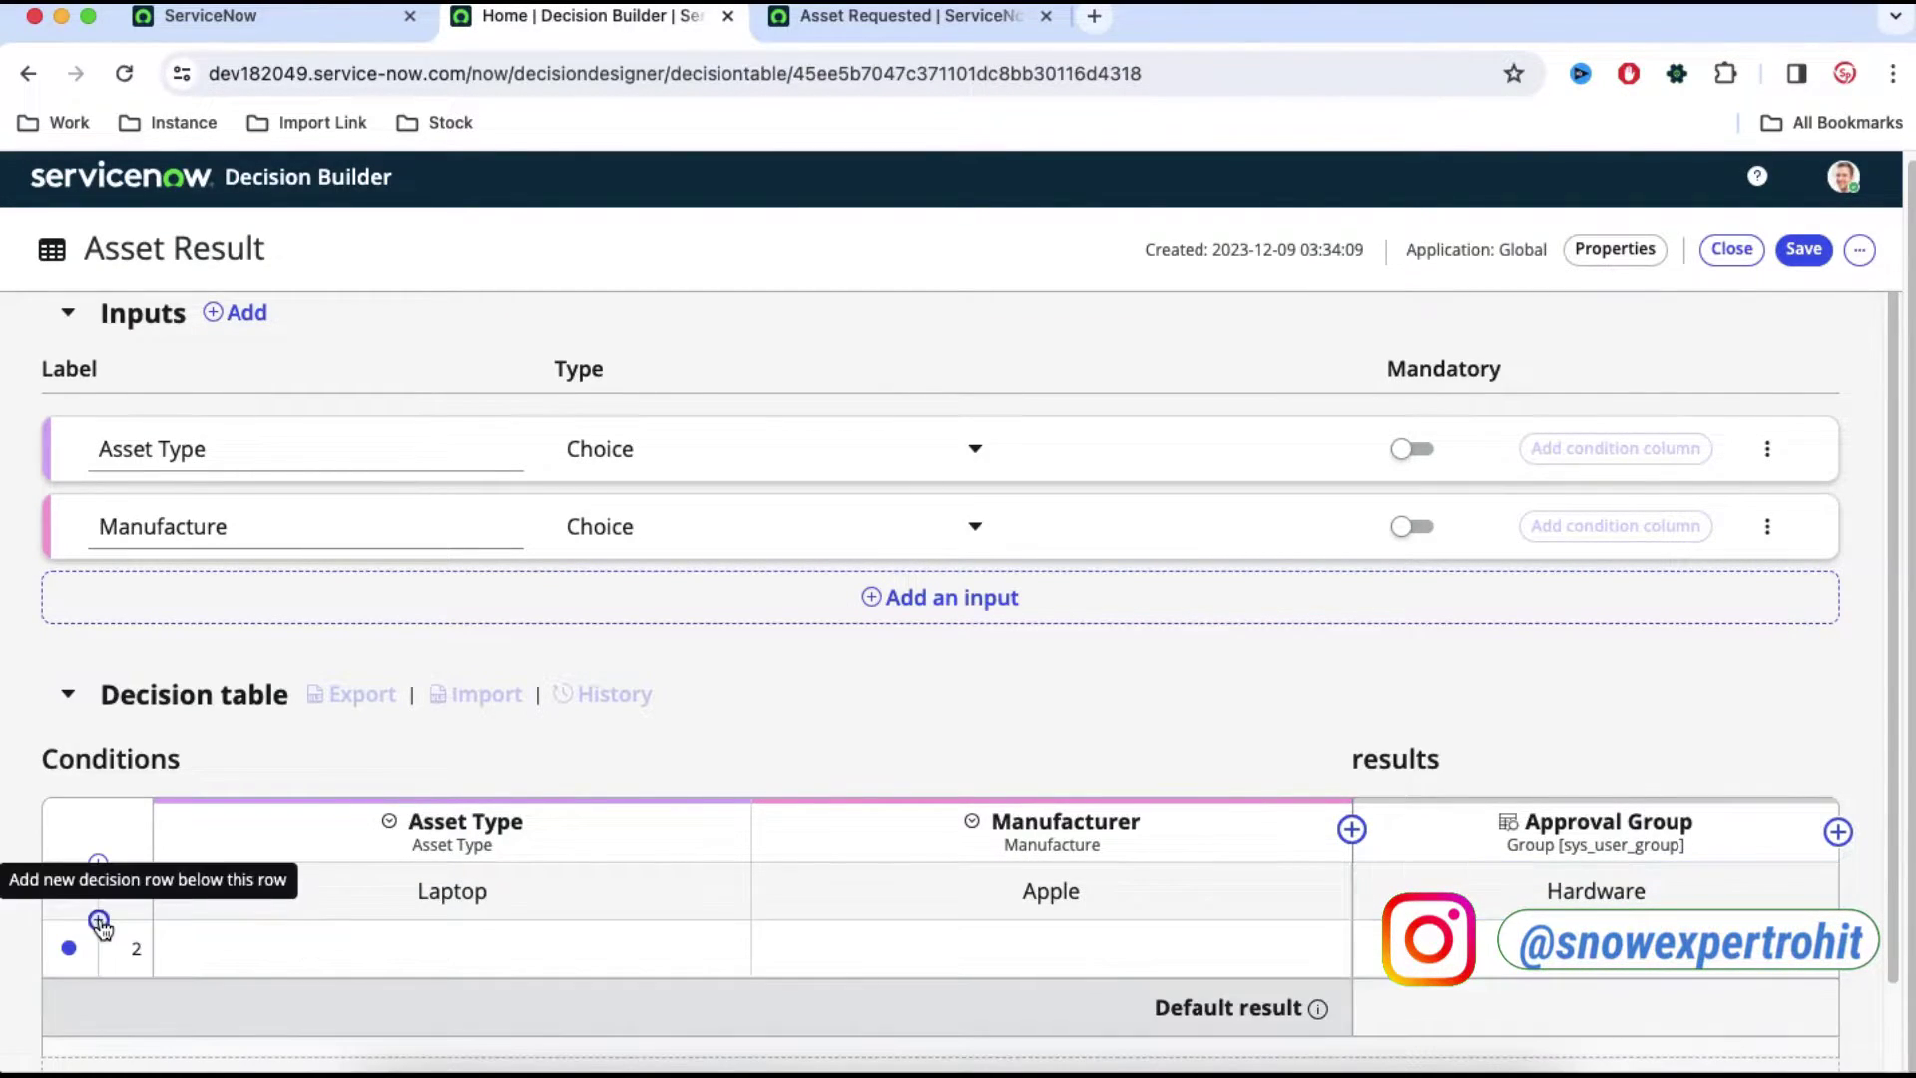
{"action": "left_click", "coordinate": [333, 973]}
{"action": "left_click", "coordinate": [618, 795]}
{"action": "left_click", "coordinate": [350, 877]}
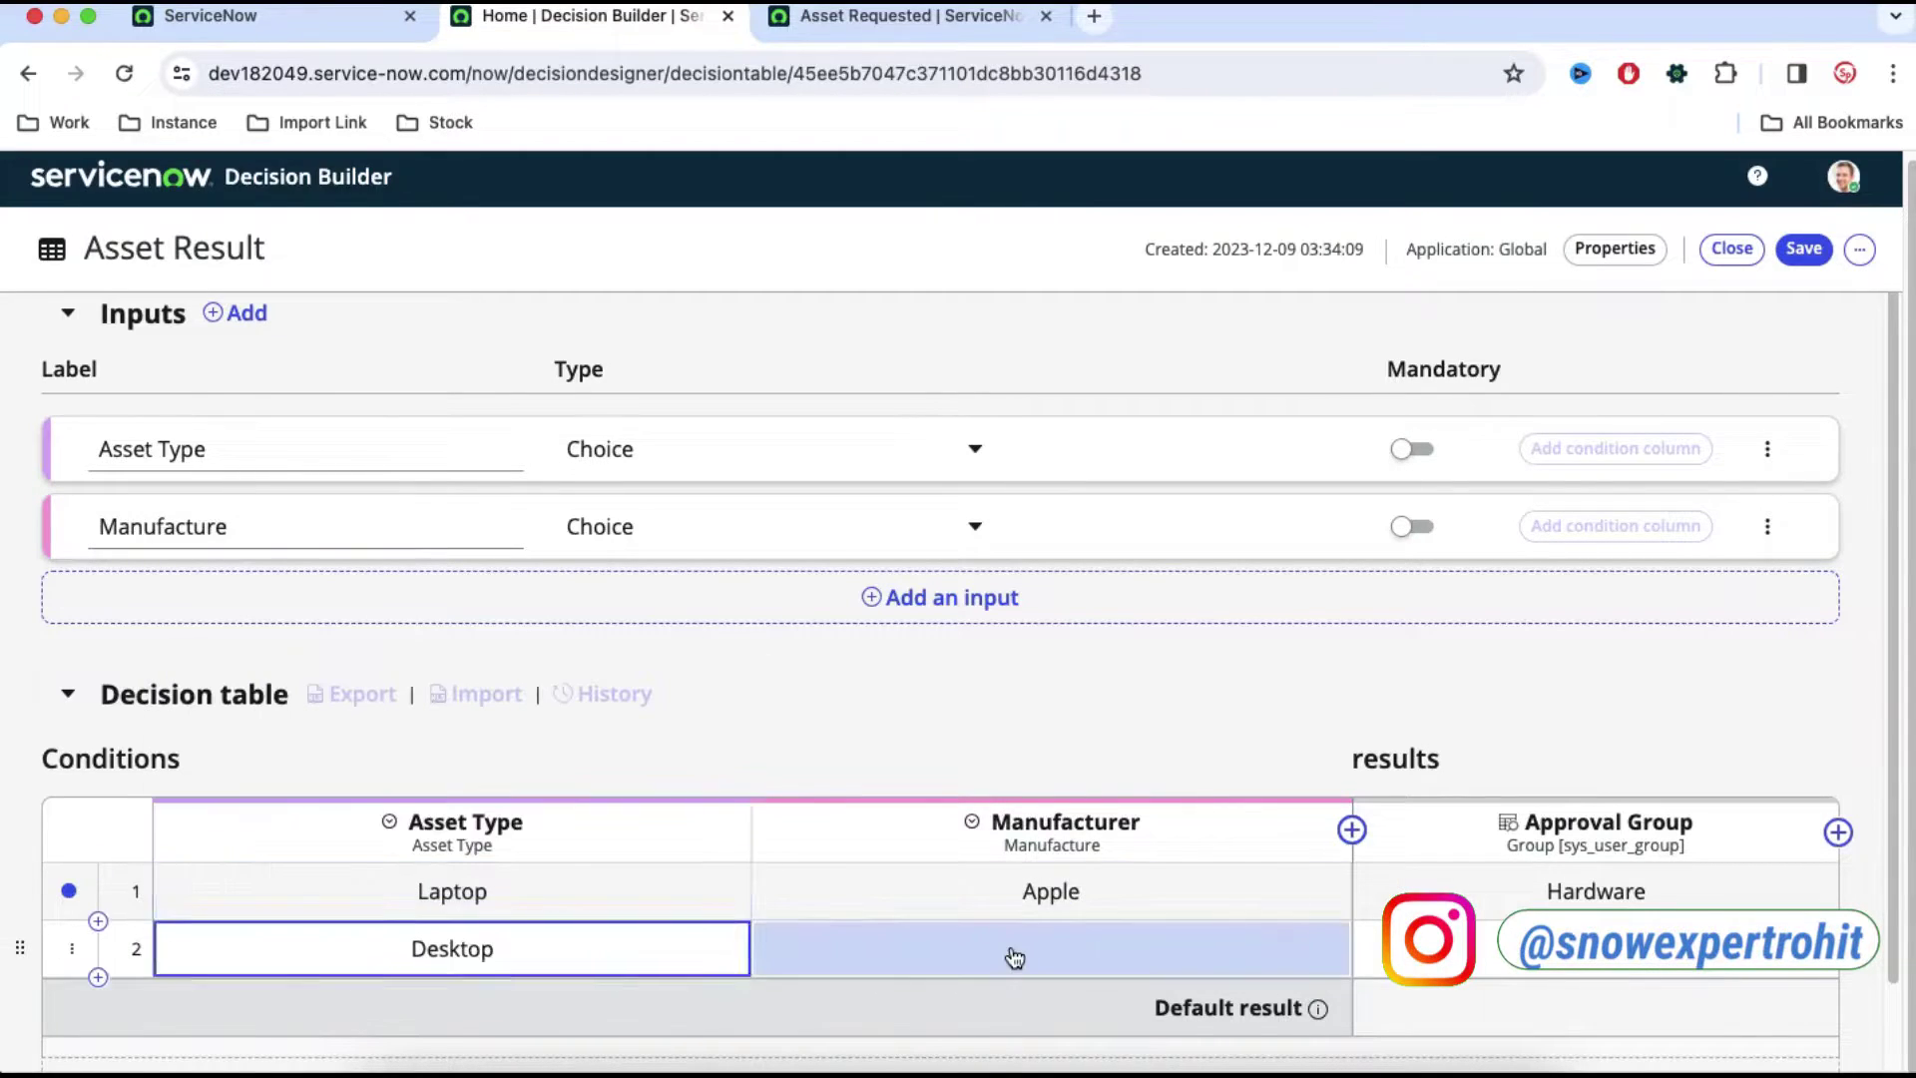
{"action": "left_click", "coordinate": [1014, 958]}
{"action": "left_click", "coordinate": [906, 798]}
{"action": "left_click", "coordinate": [849, 840]}
{"action": "left_click", "coordinate": [1287, 868]}
{"action": "left_click", "coordinate": [1427, 943]}
{"action": "type", "text": "hard"}
{"action": "left_click", "coordinate": [1476, 945]}
{"action": "left_click", "coordinate": [34, 988]}
- Add a third decision row with Asset Type Laptop, Manufacturer HP and Approval Group Hardware
{"action": "left_click", "coordinate": [98, 976]}
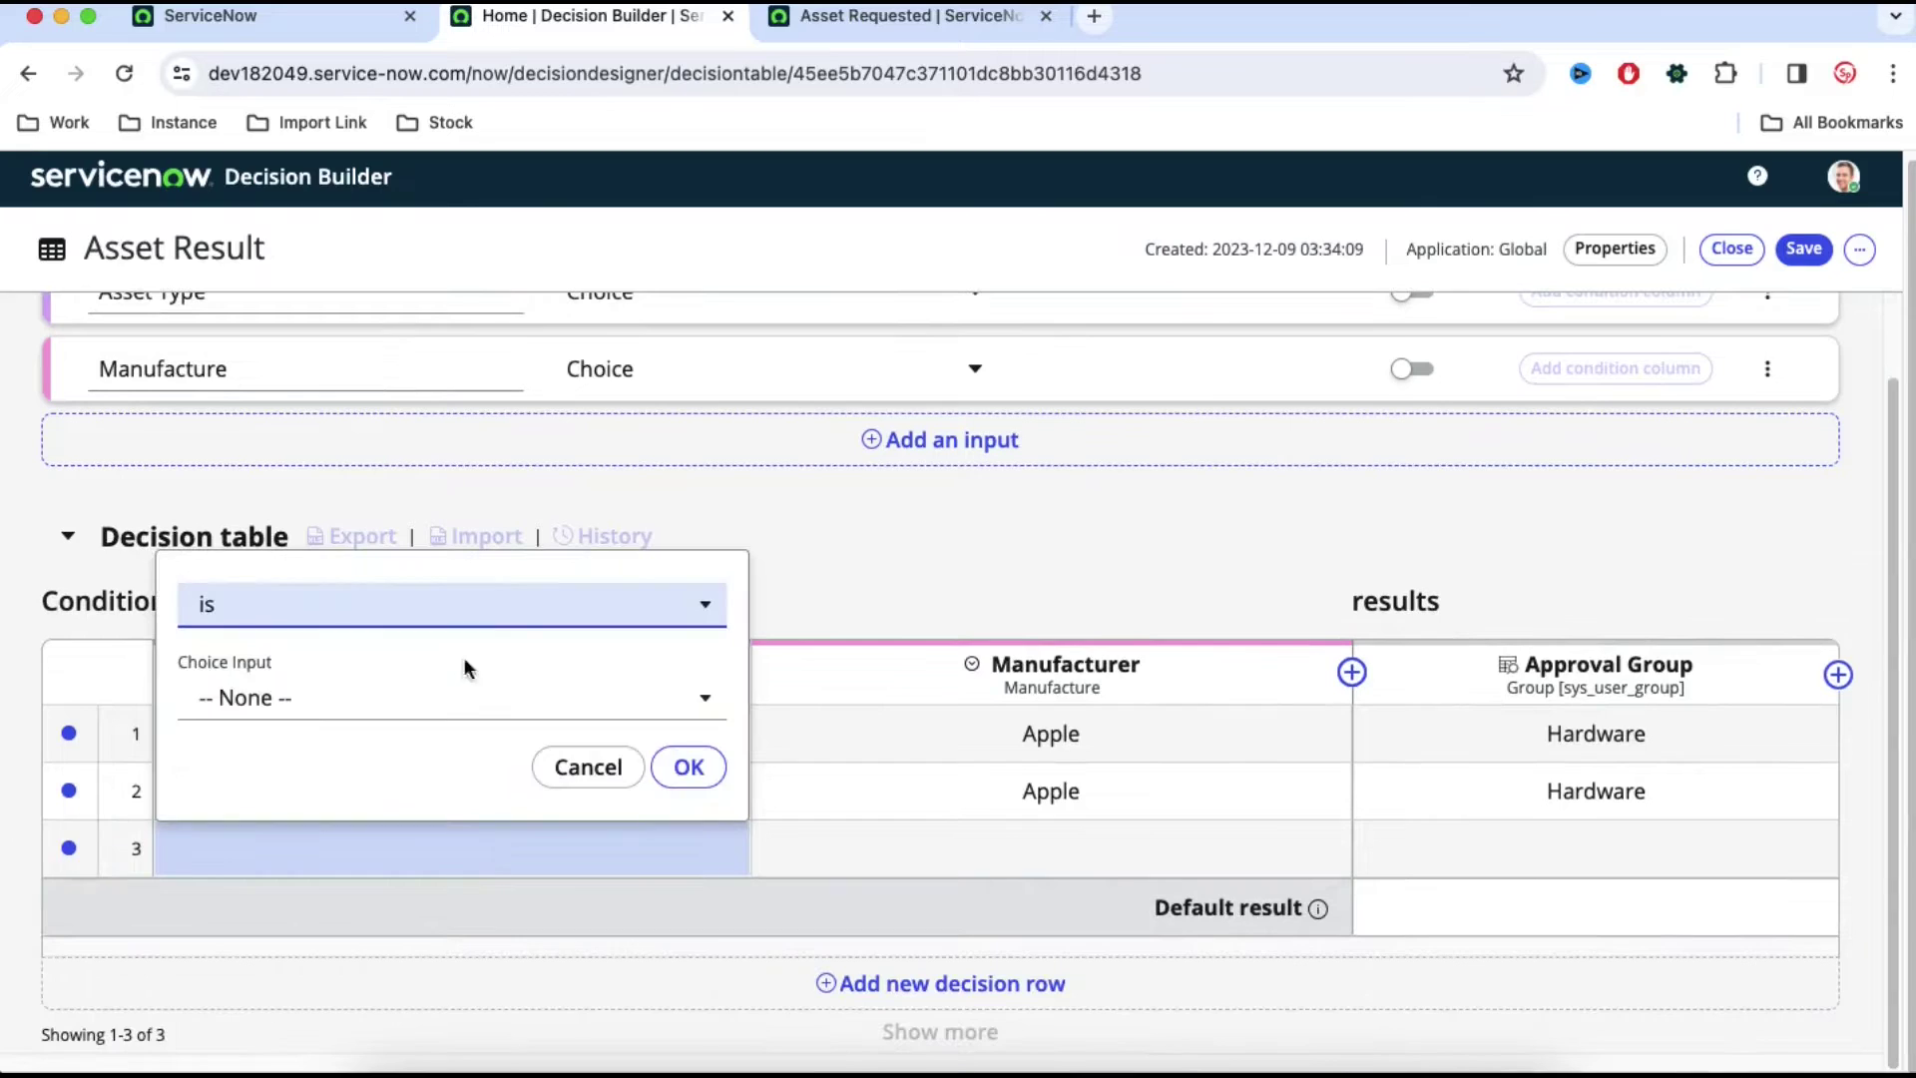
{"action": "left_click", "coordinate": [462, 698]}
{"action": "left_click", "coordinate": [399, 724]}
{"action": "left_click", "coordinate": [986, 856]}
{"action": "left_click", "coordinate": [1134, 704]}
{"action": "left_click", "coordinate": [1128, 782]}
{"action": "left_click", "coordinate": [1574, 869]}
{"action": "type", "text": "hard"}
{"action": "left_click", "coordinate": [1429, 1003]}
- Add a fourth decision row with Asset Type Desktop, Manufacturer HP and Approval Group CAB Approval, and save the decision table
{"action": "left_click", "coordinate": [94, 876]}
{"action": "left_click", "coordinate": [452, 906]}
{"action": "left_click", "coordinate": [258, 838]}
{"action": "left_click", "coordinate": [690, 826]}
{"action": "left_click", "coordinate": [1051, 906]}
{"action": "left_click", "coordinate": [825, 838]}
{"action": "left_click", "coordinate": [1293, 825]}
{"action": "left_click", "coordinate": [1557, 923]}
{"action": "type", "text": "CA"}
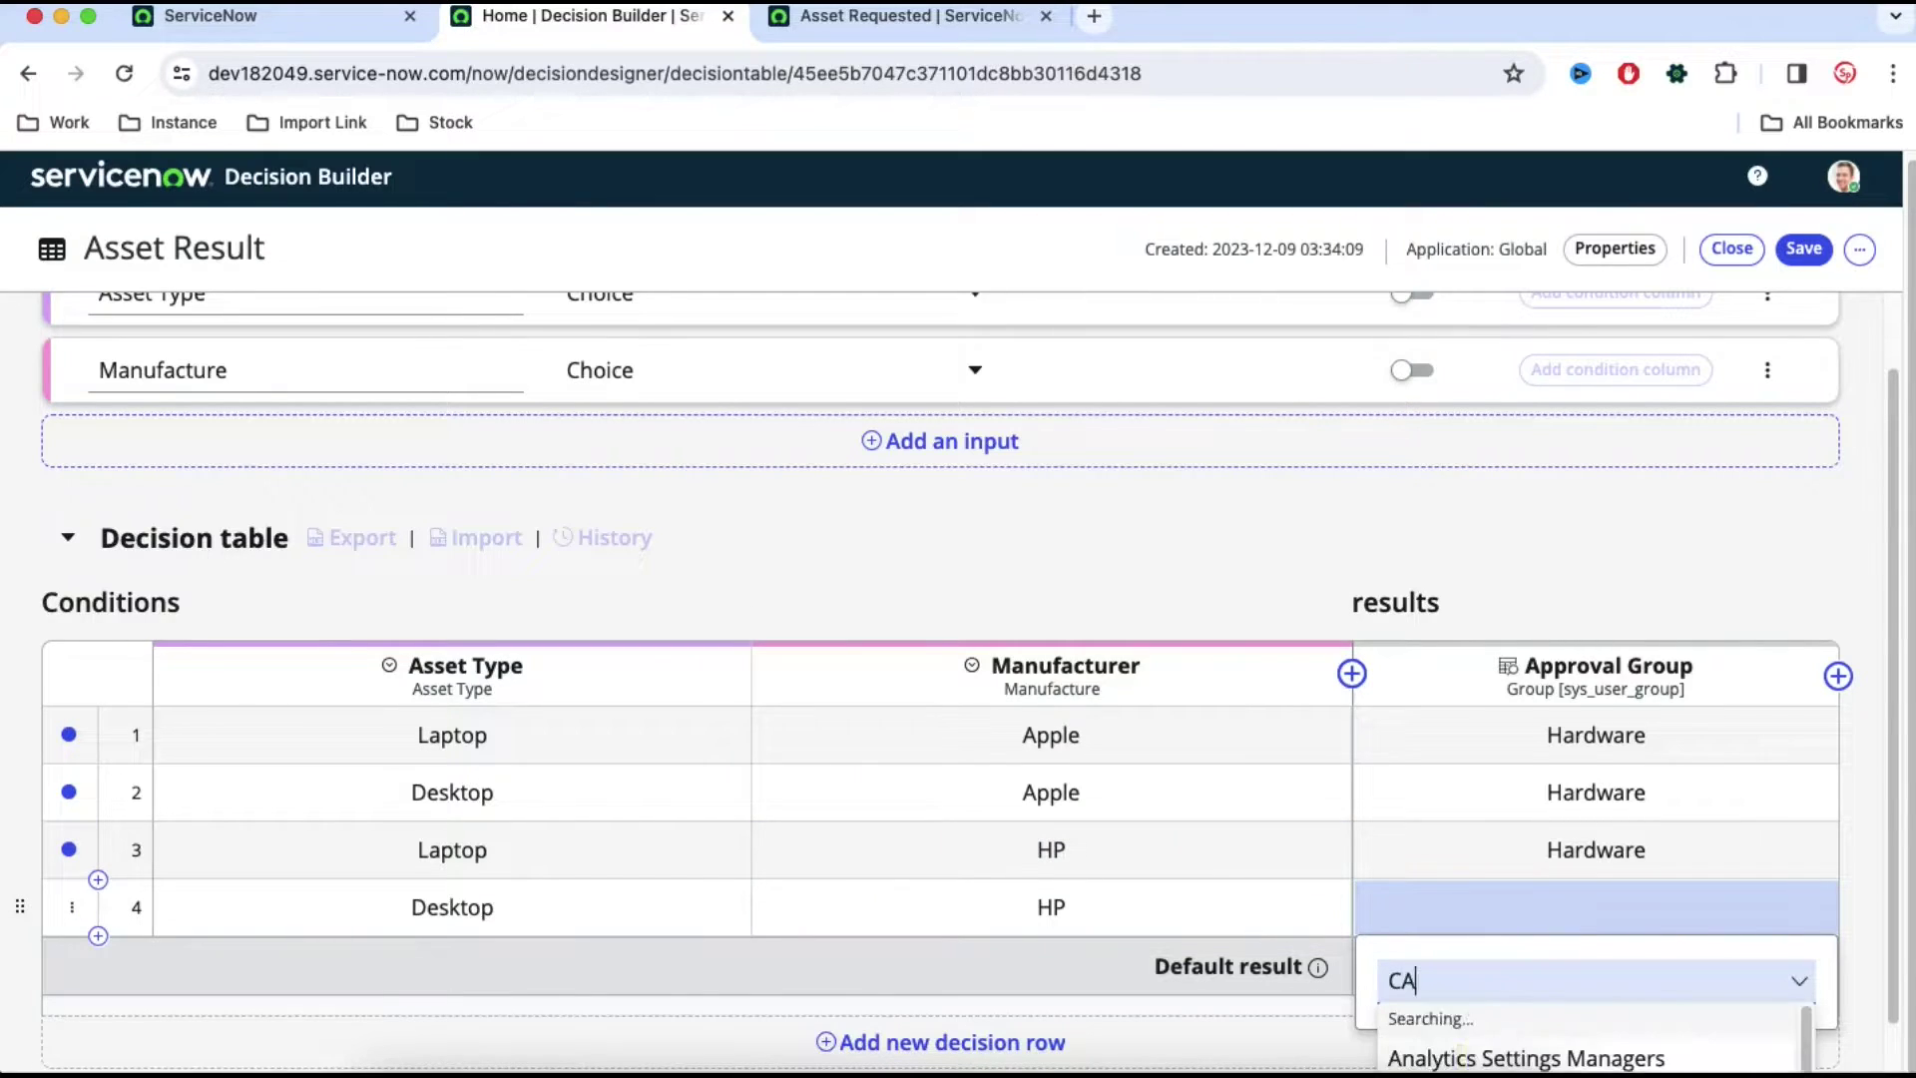
{"action": "left_click", "coordinate": [1457, 1028]}
{"action": "left_click", "coordinate": [1437, 559]}
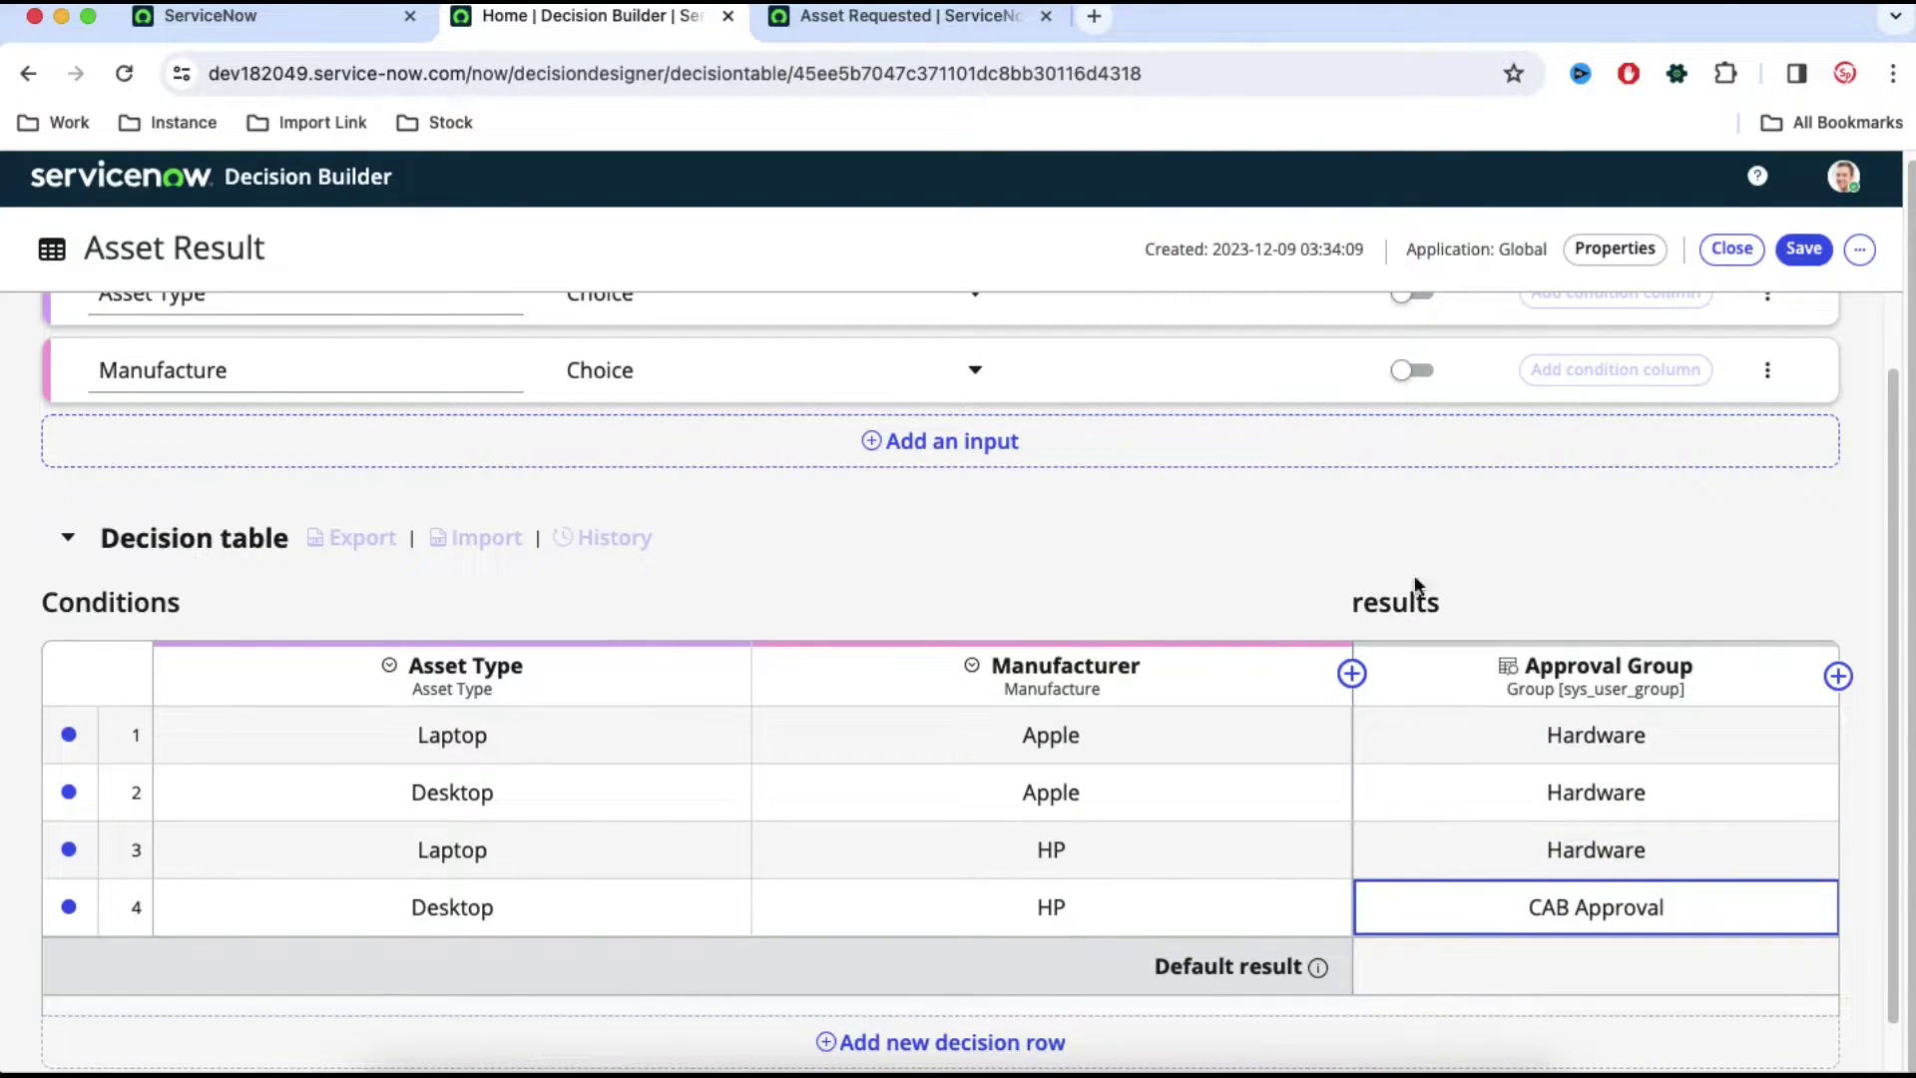
{"action": "scroll", "coordinate": [1360, 735], "scroll_direction": "down", "scroll_amount": 1}
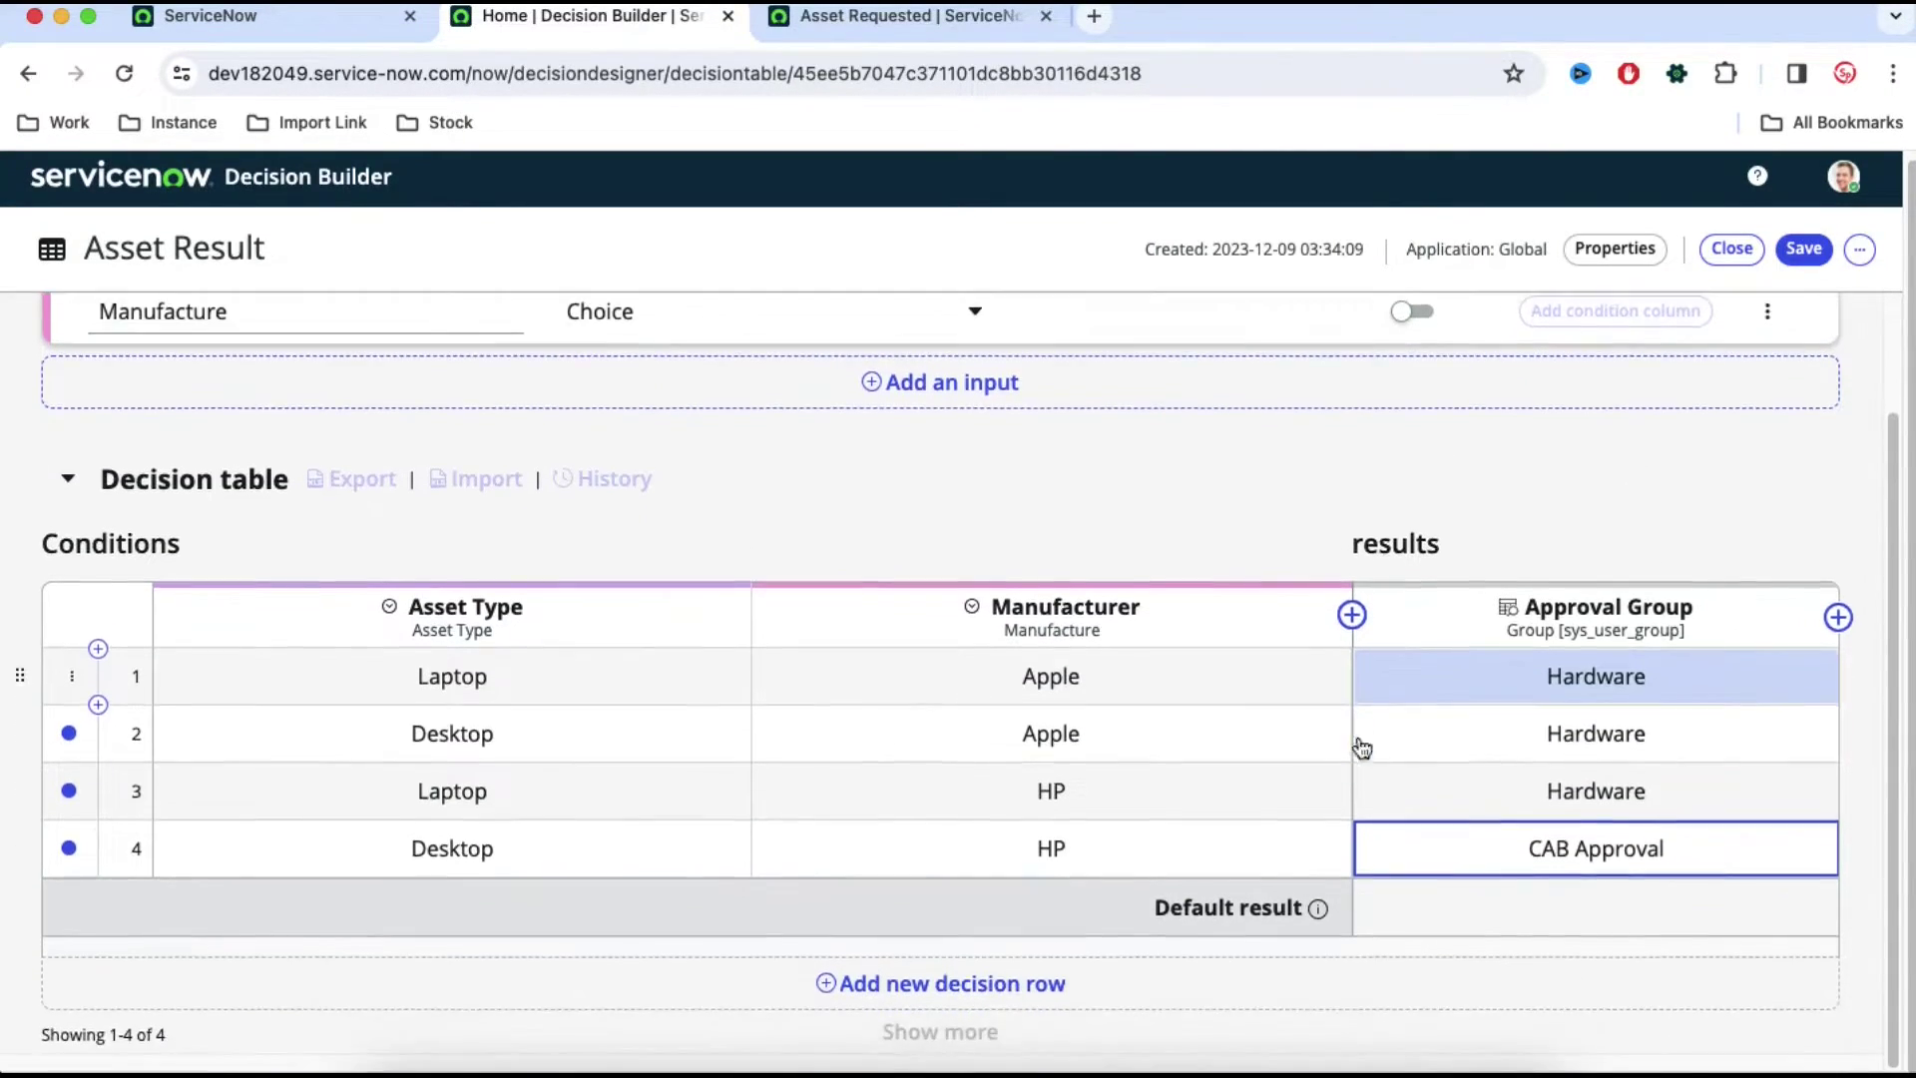
{"action": "left_click", "coordinate": [1801, 257]}
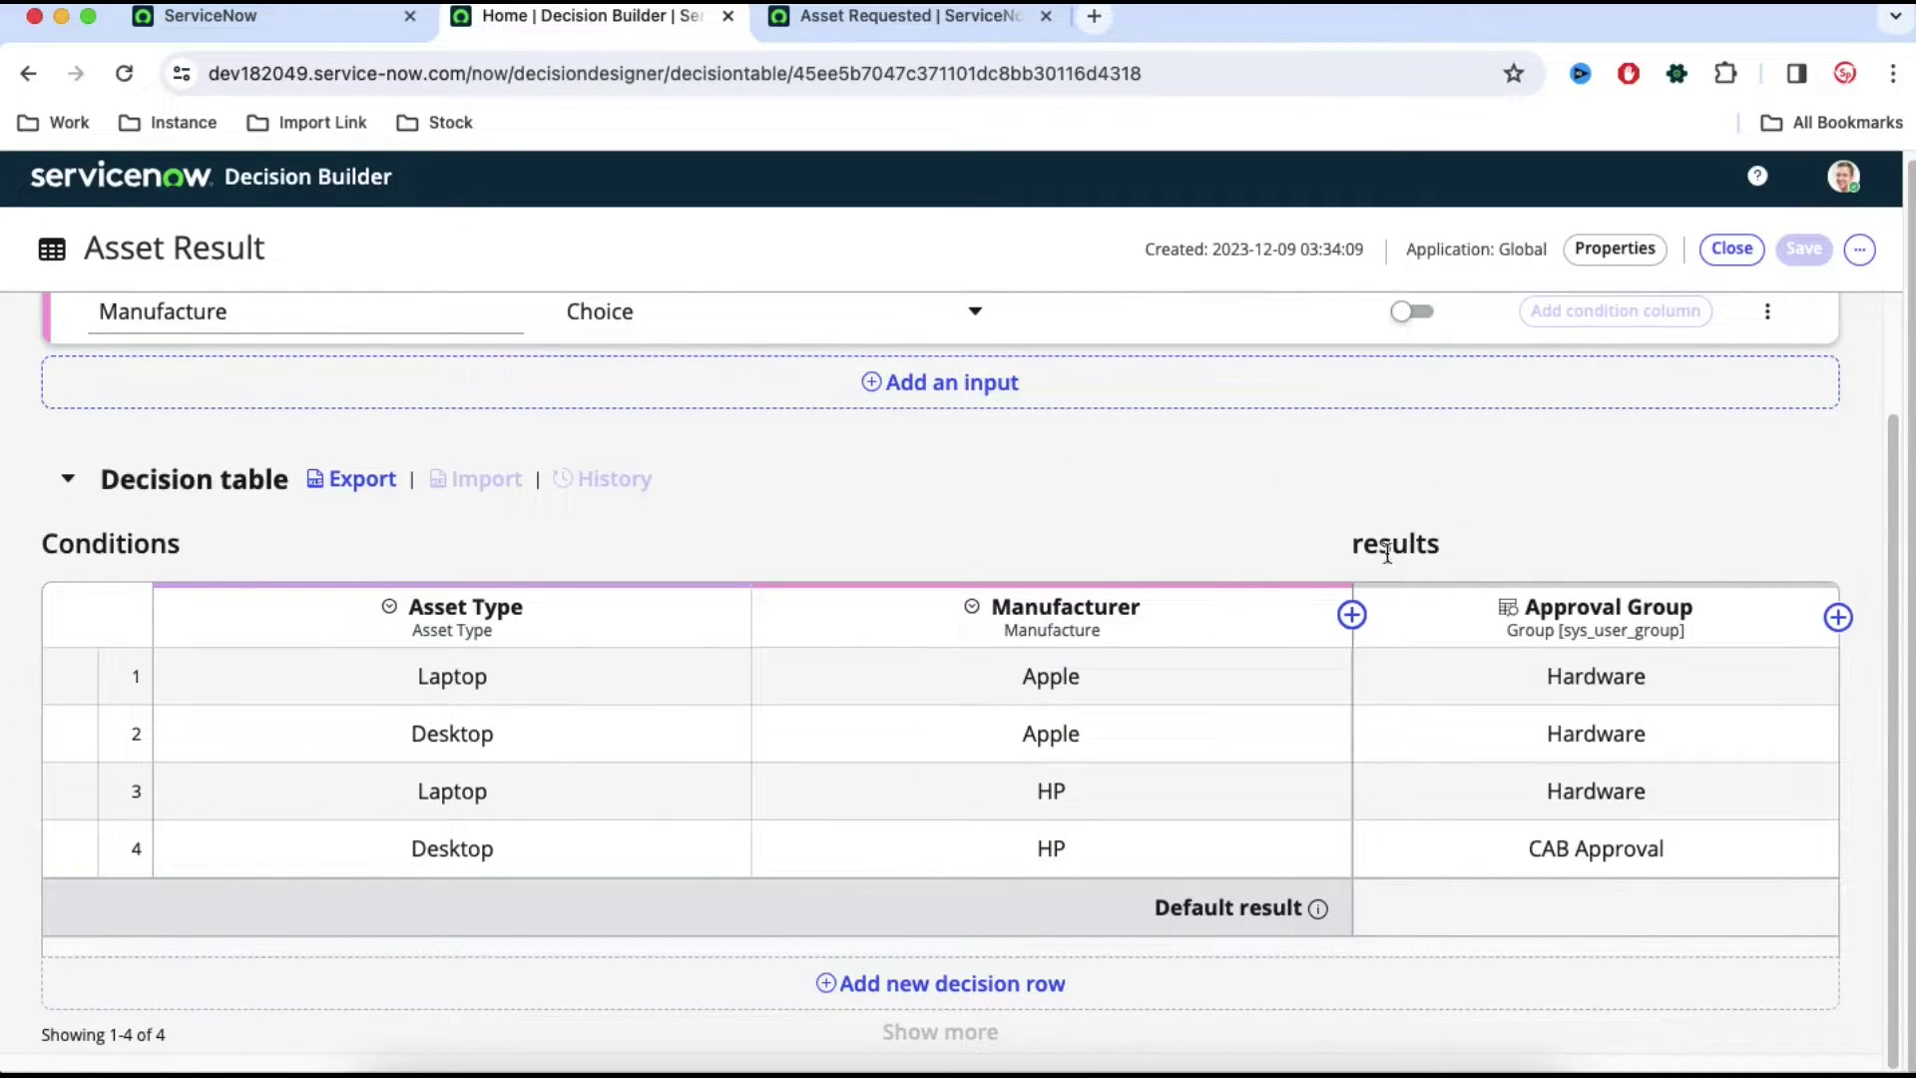
- Find Flow Designer from the main ServiceNow page and open the Asset Requested flow
{"action": "left_click", "coordinate": [868, 22]}
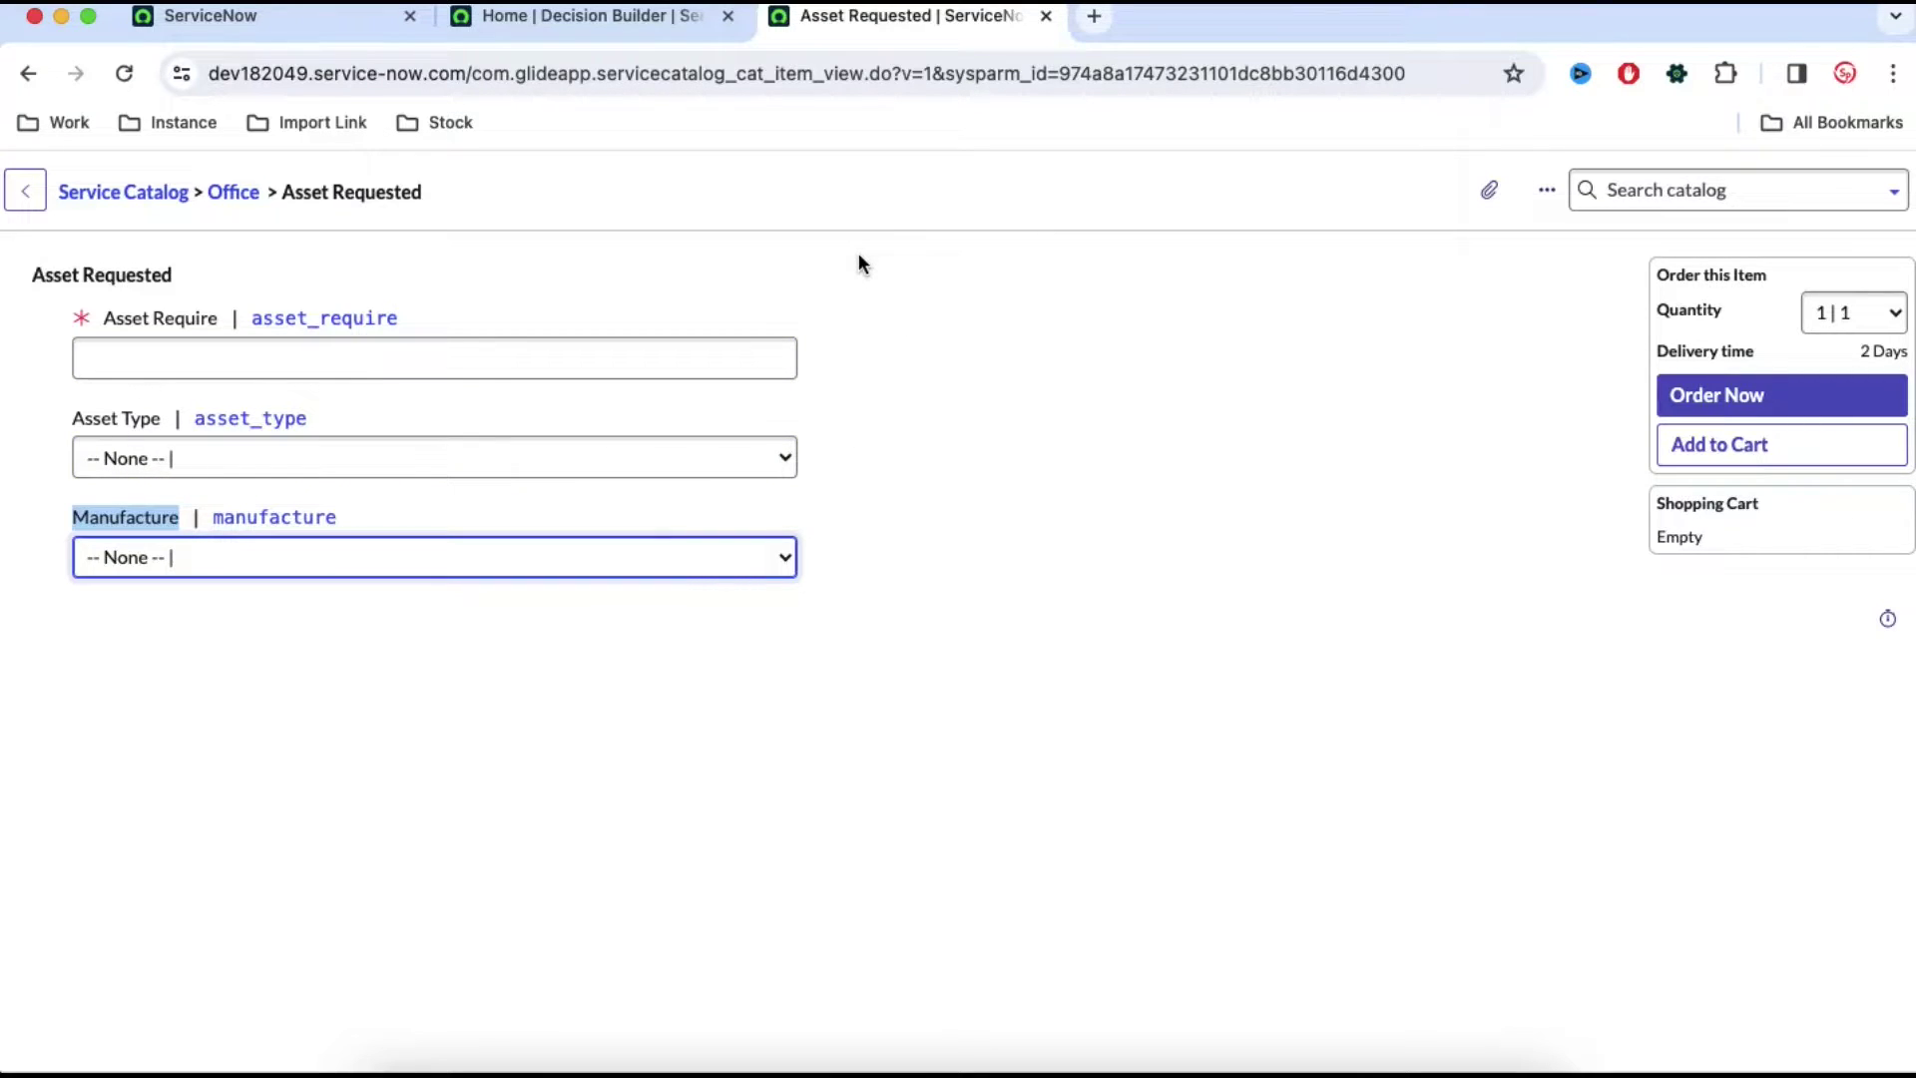
{"action": "left_click", "coordinate": [618, 28]}
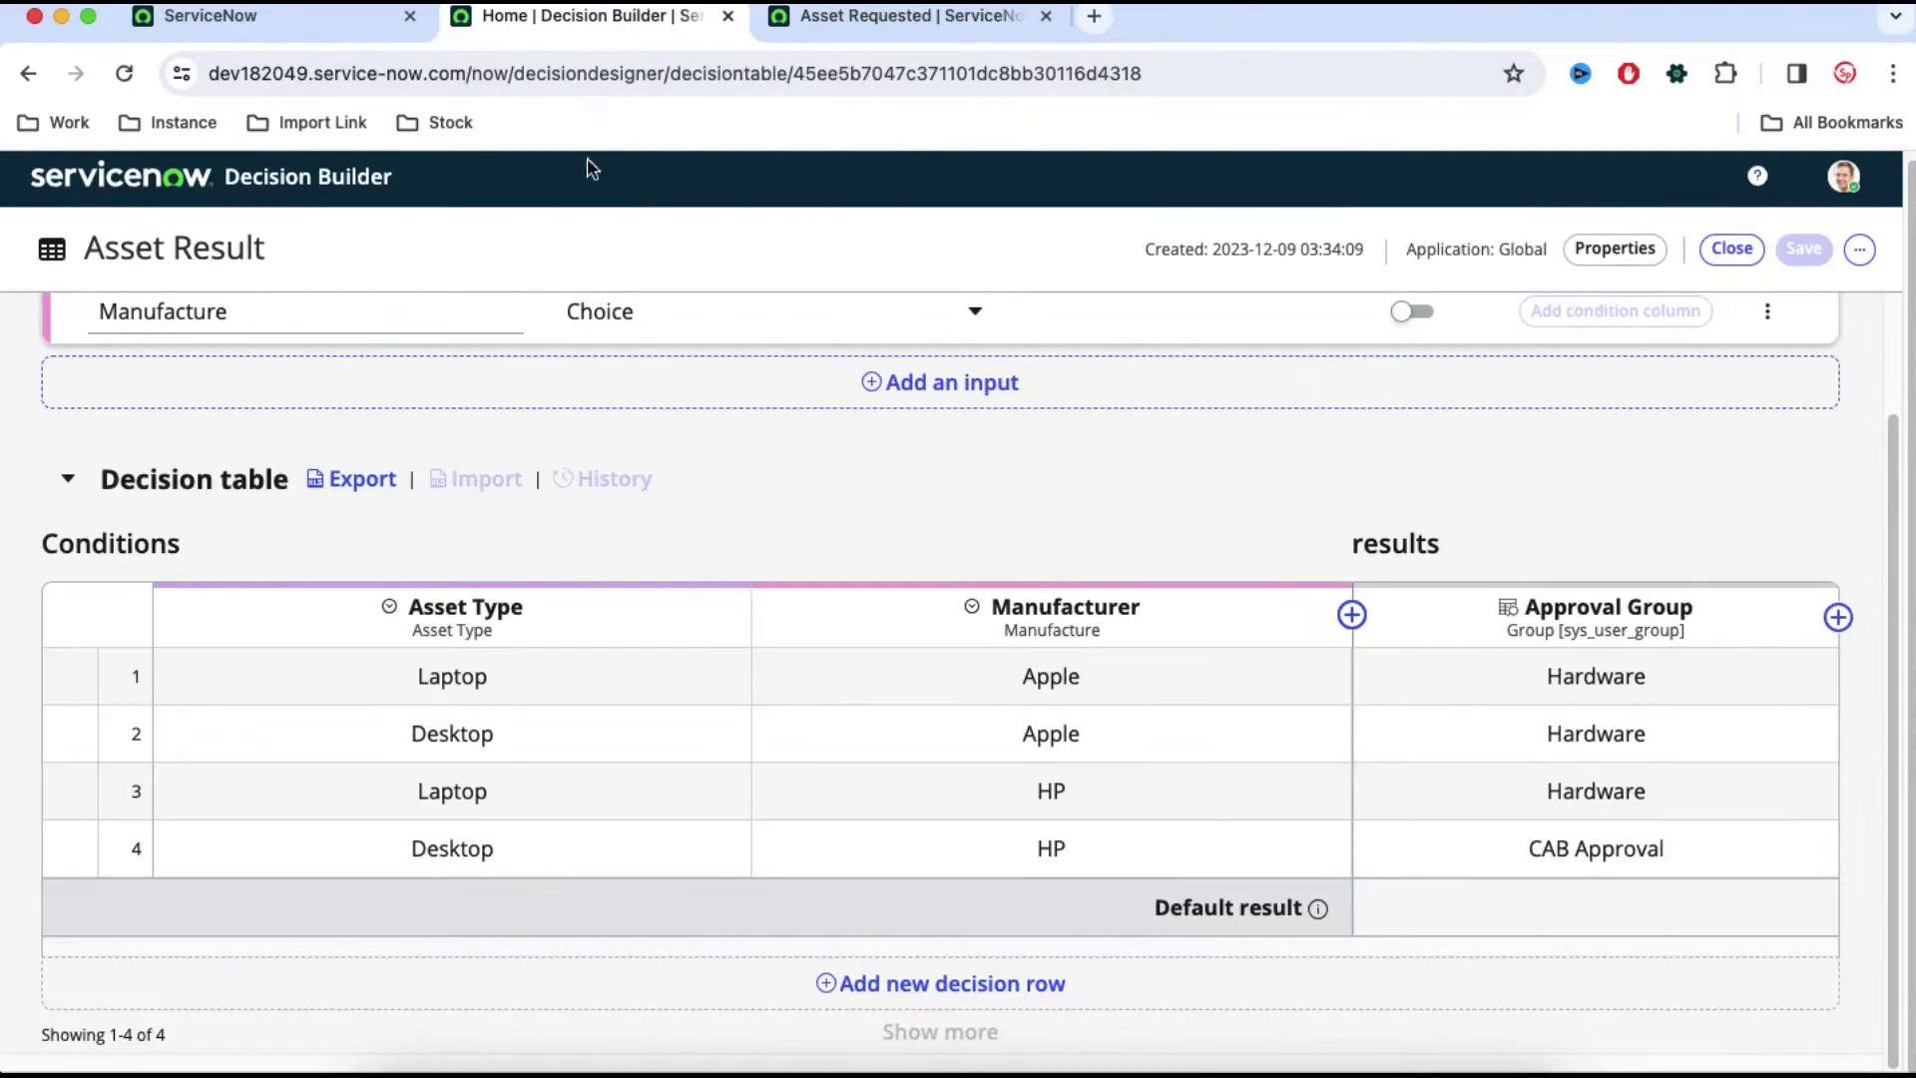
{"action": "left_click", "coordinate": [328, 24]}
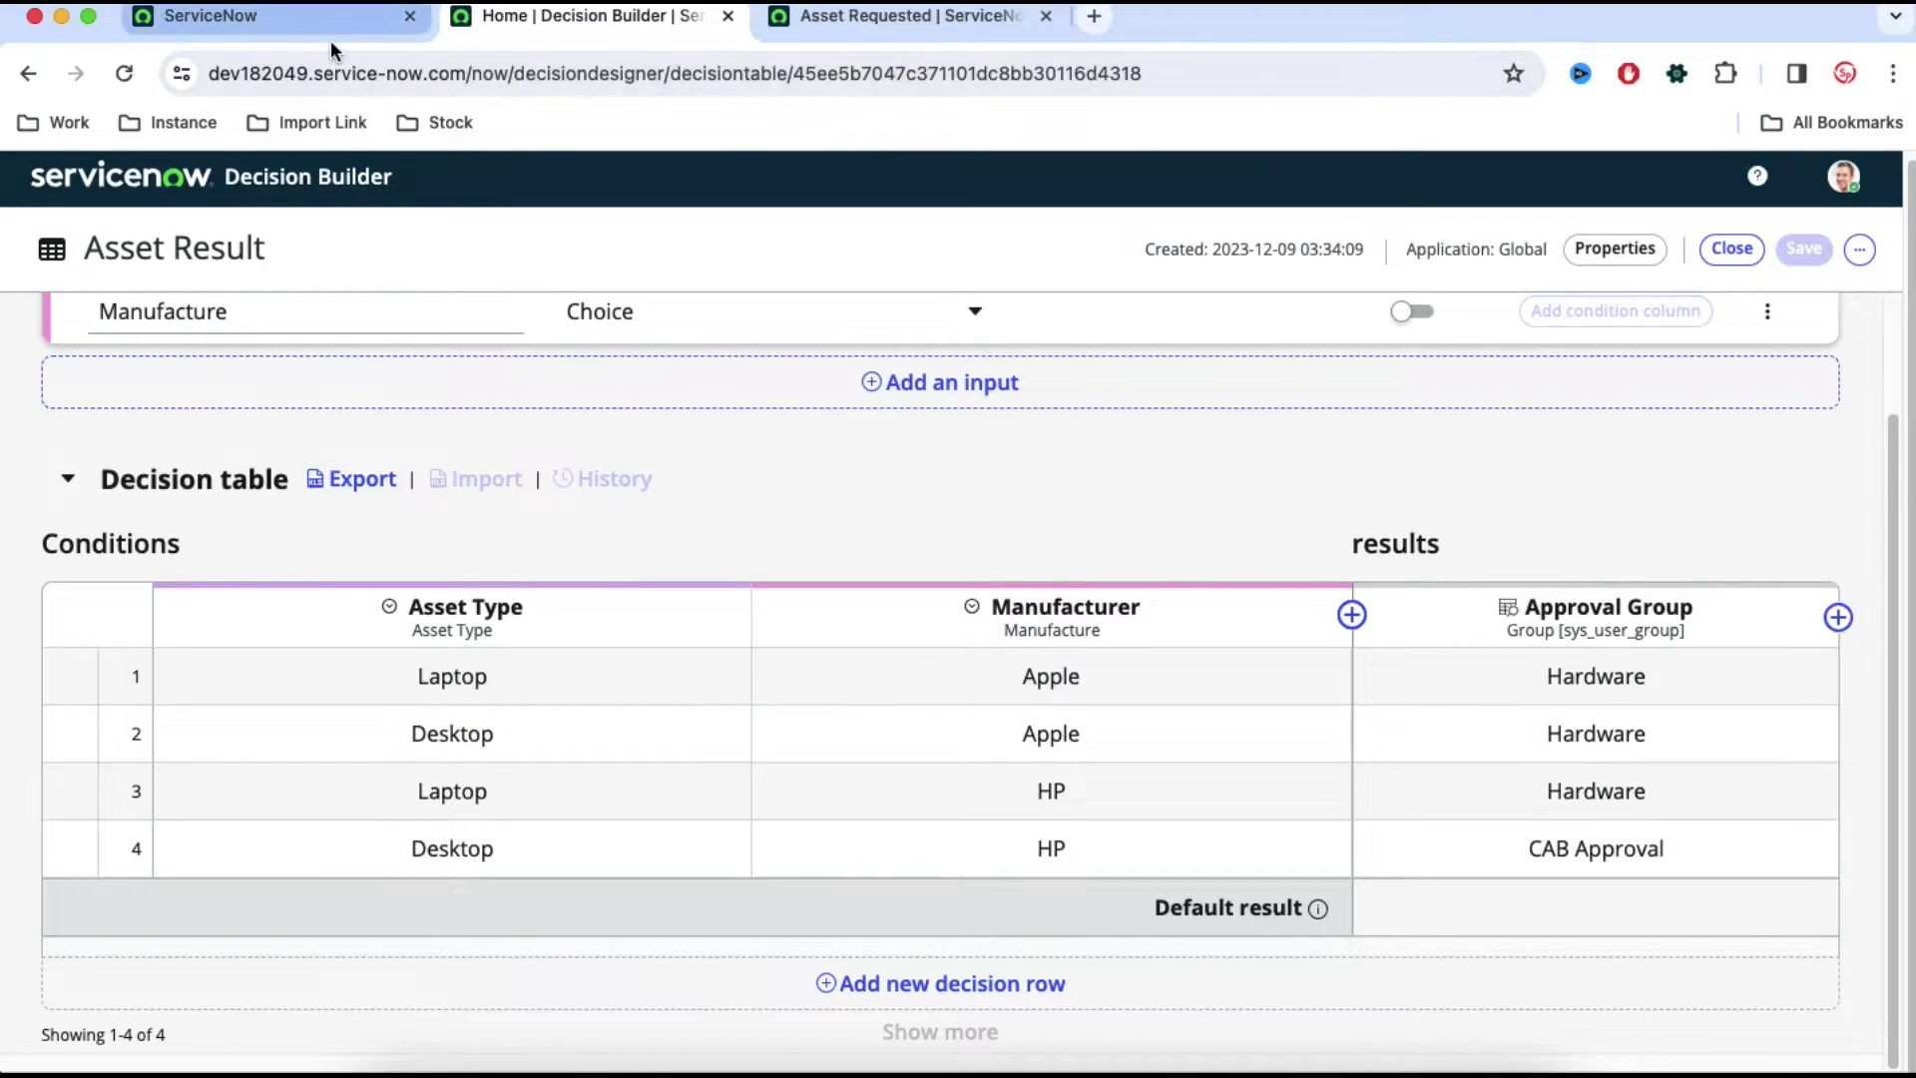
{"action": "double_click", "coordinate": [113, 257]}
{"action": "type", "text": "f"}
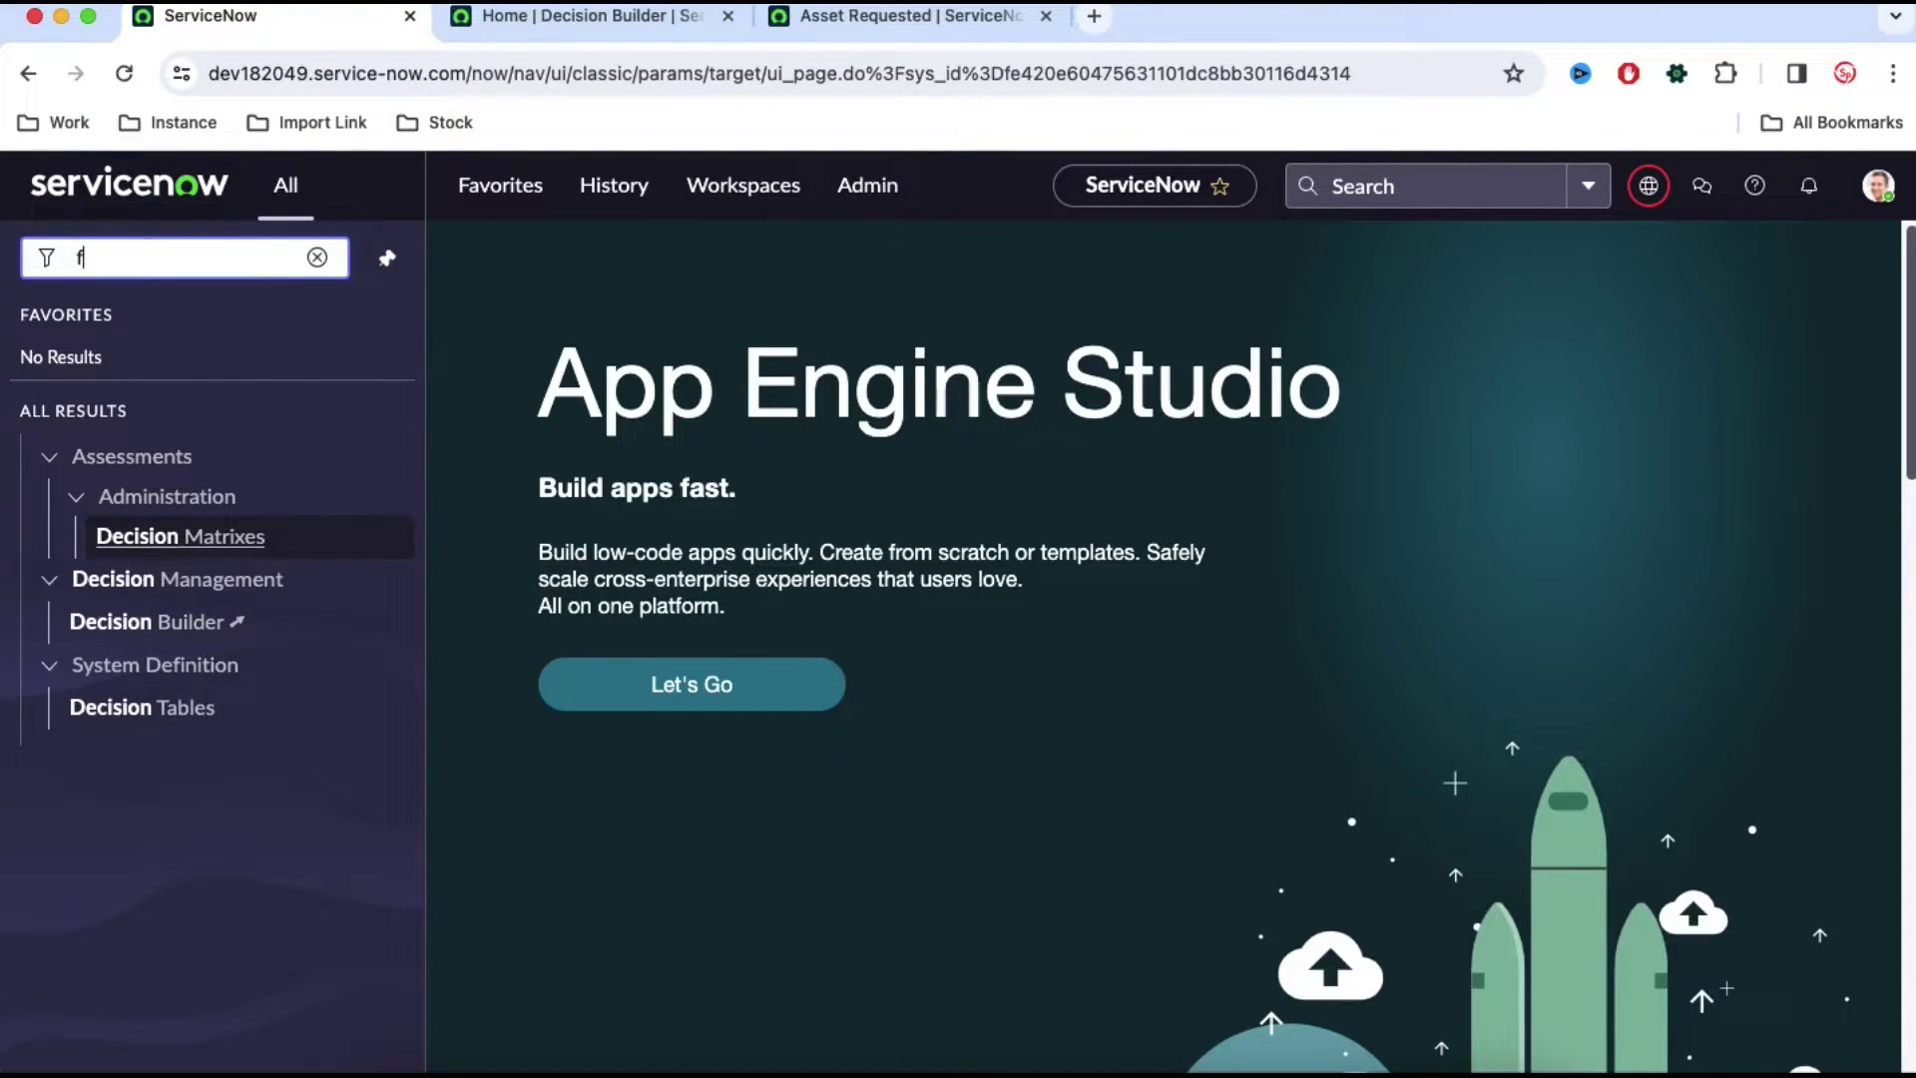
{"action": "type", "text": "low de"}
{"action": "left_click", "coordinate": [150, 496]}
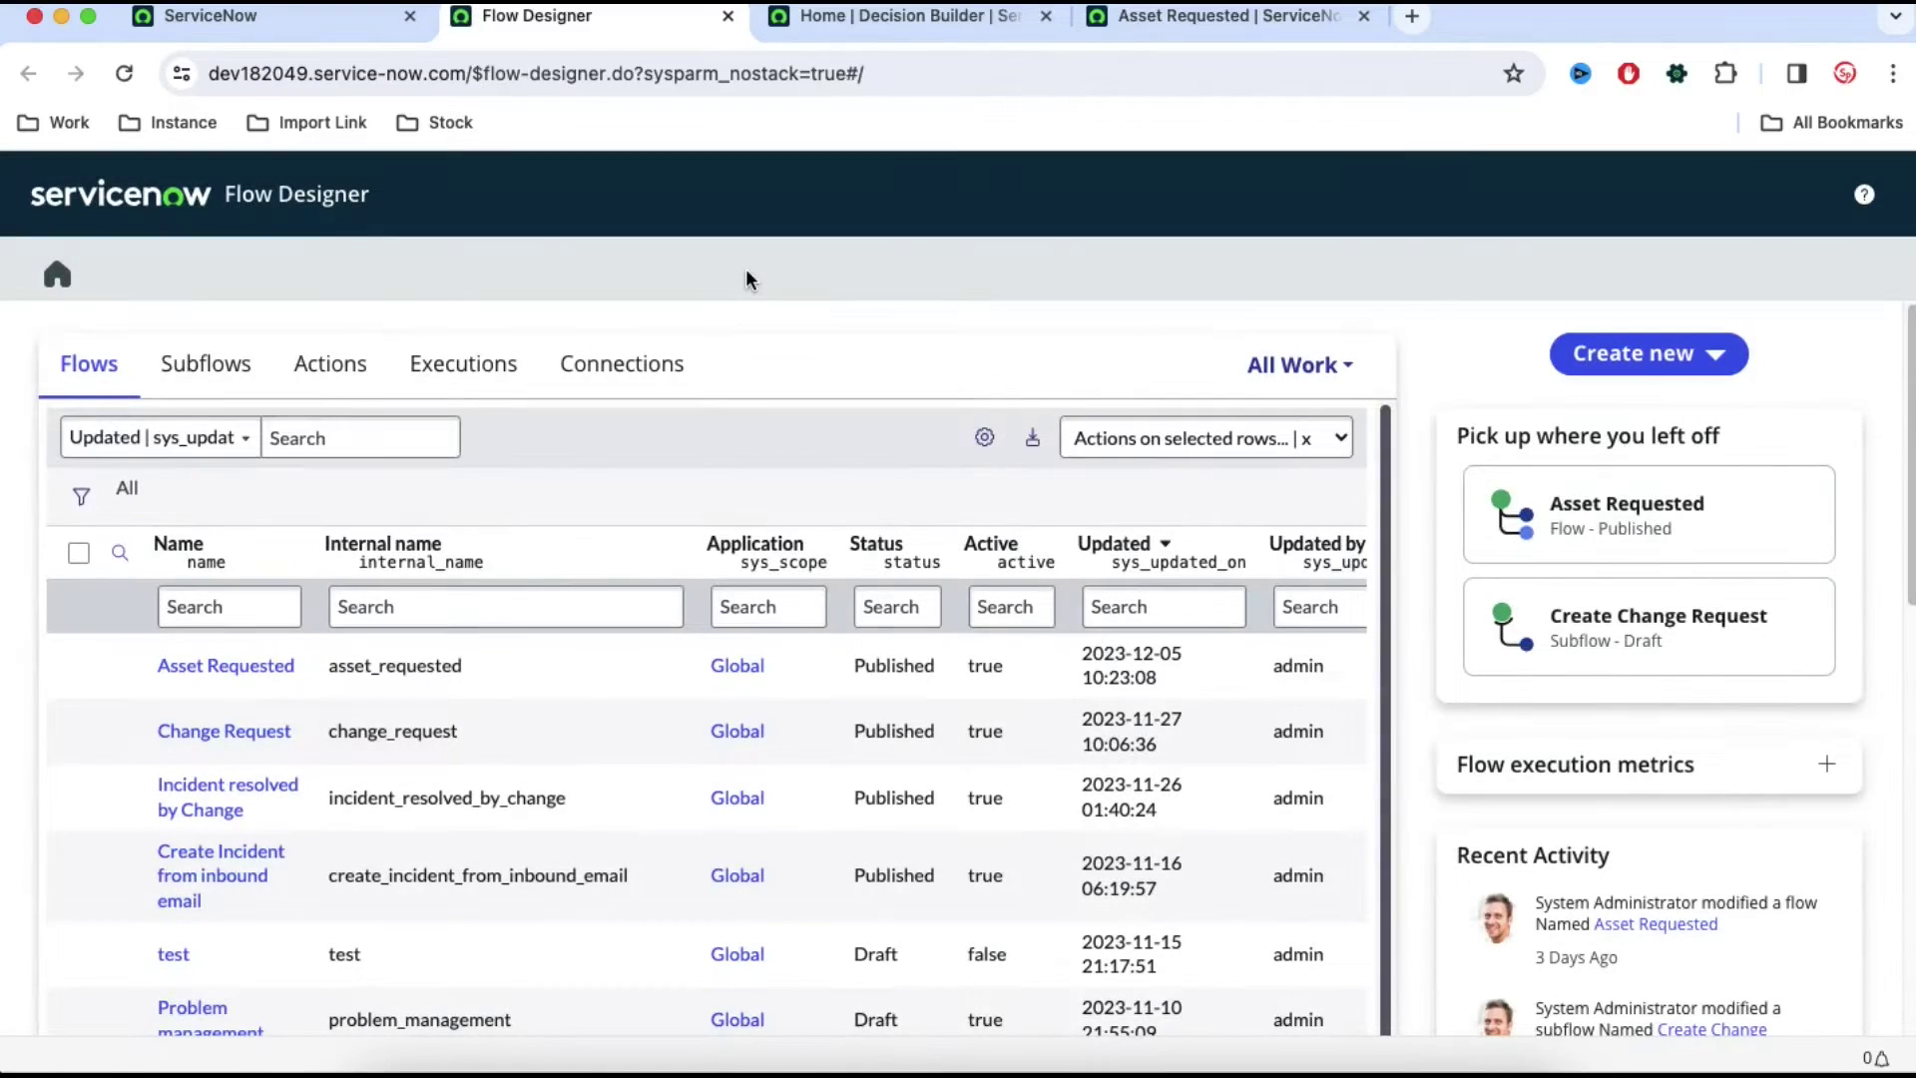
{"action": "left_click", "coordinate": [267, 667]}
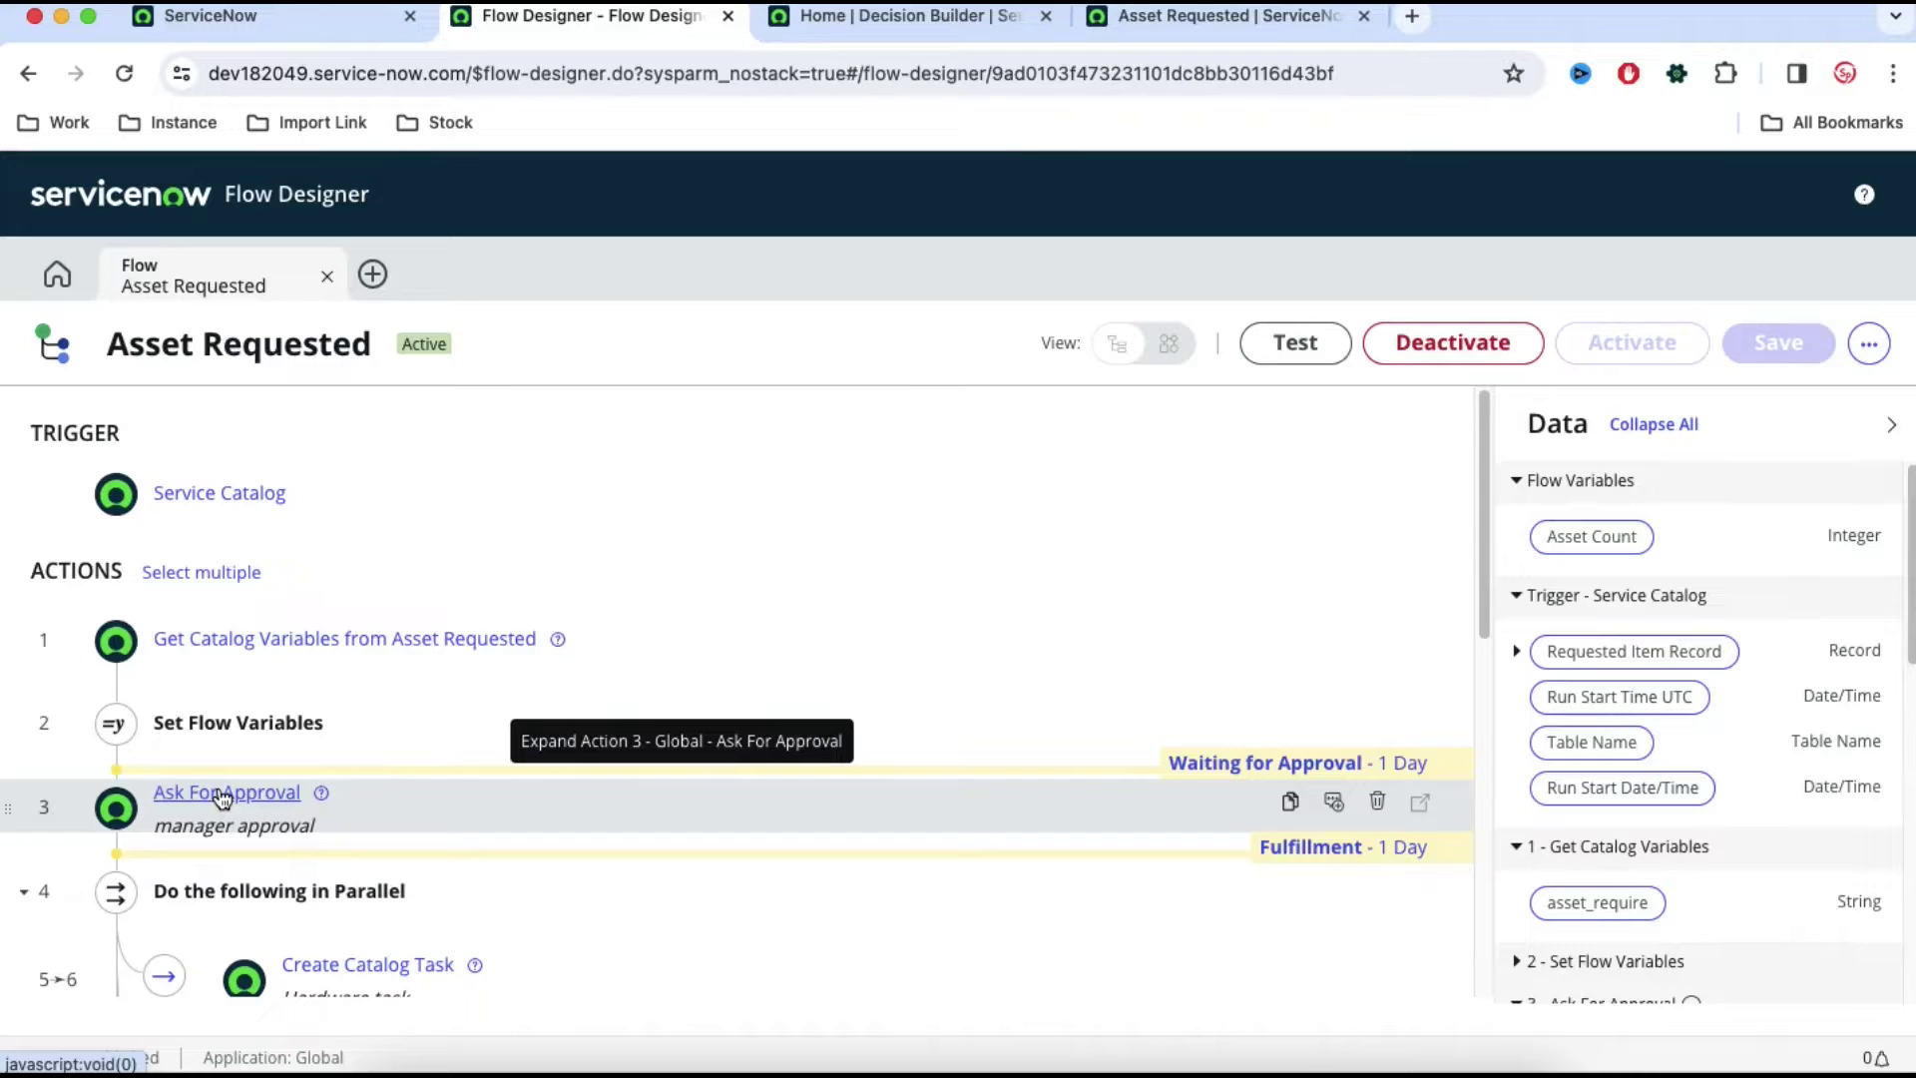
- Insert an Ask For Approval action in the flow directly after the manager approval action
{"action": "left_click", "coordinate": [118, 847]}
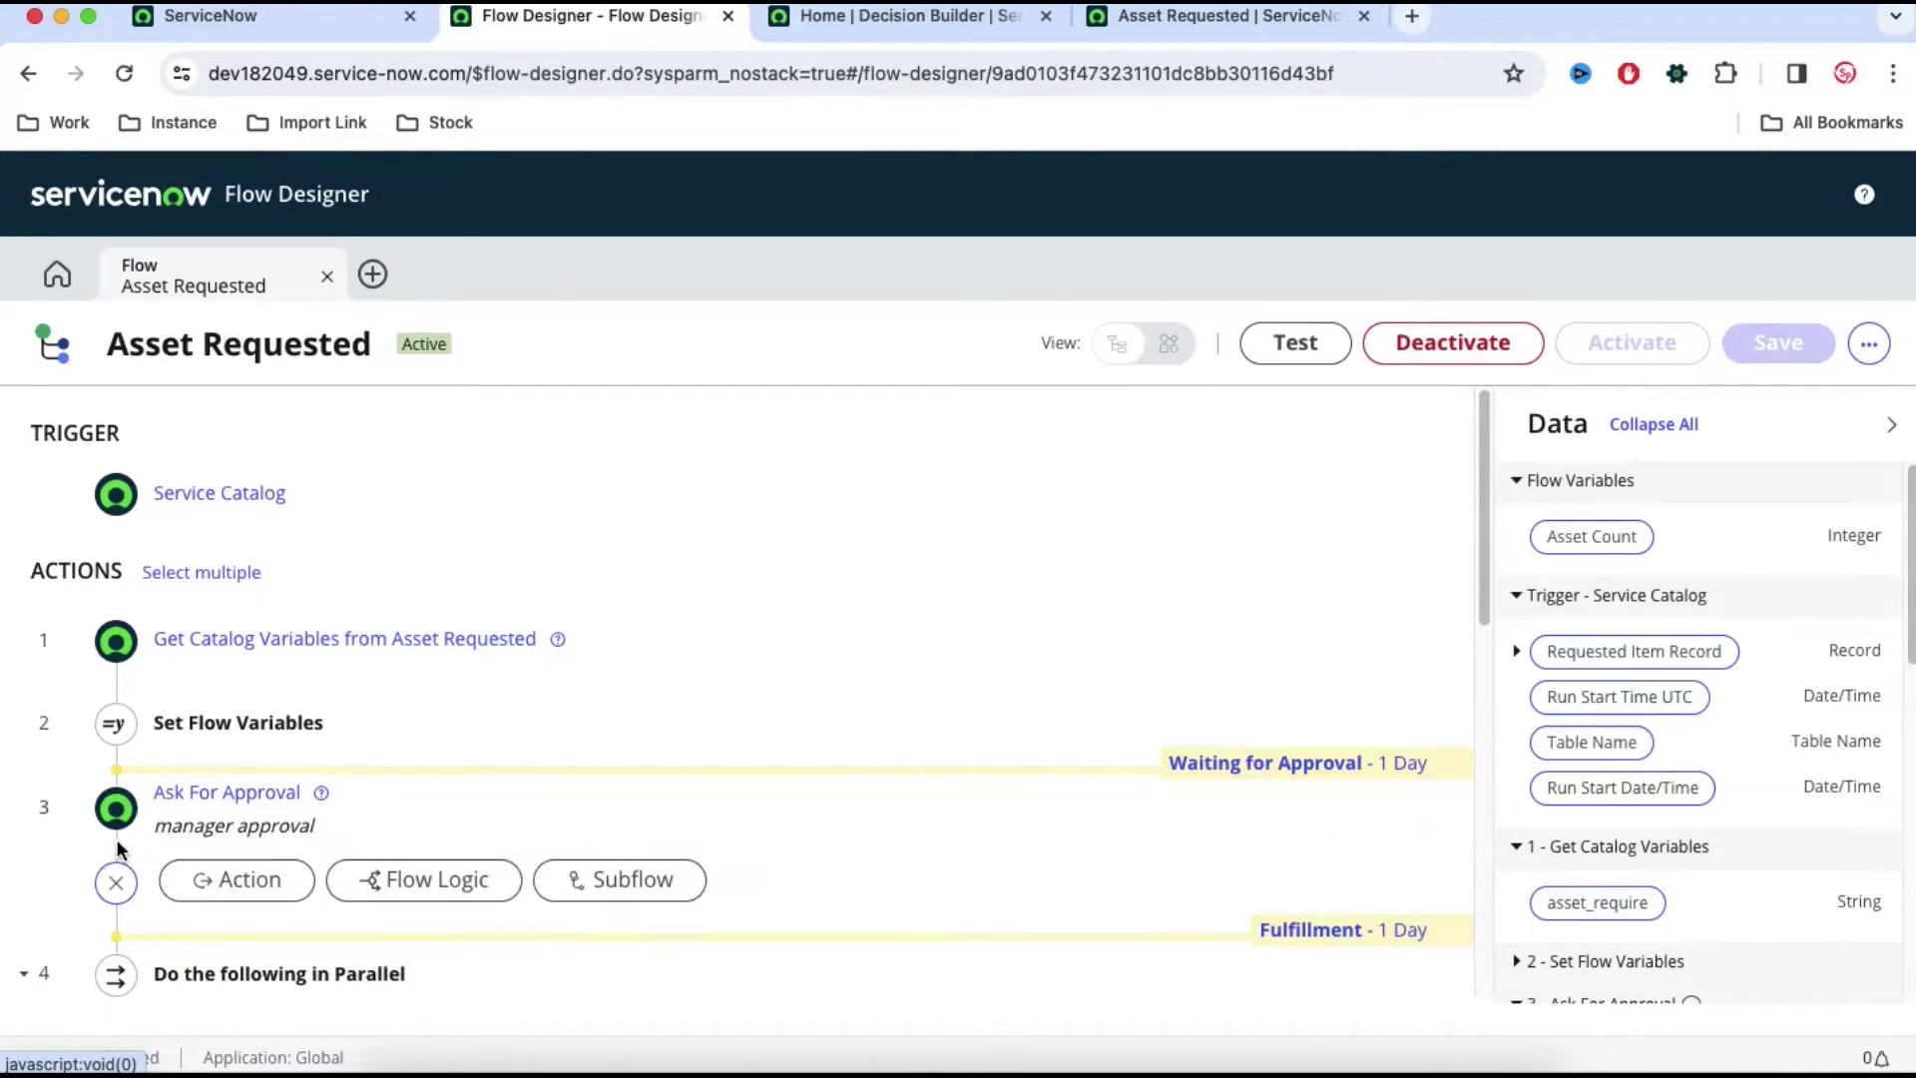
{"action": "left_click", "coordinate": [289, 884]}
{"action": "scroll", "coordinate": [898, 764], "scroll_direction": "down", "scroll_amount": 3}
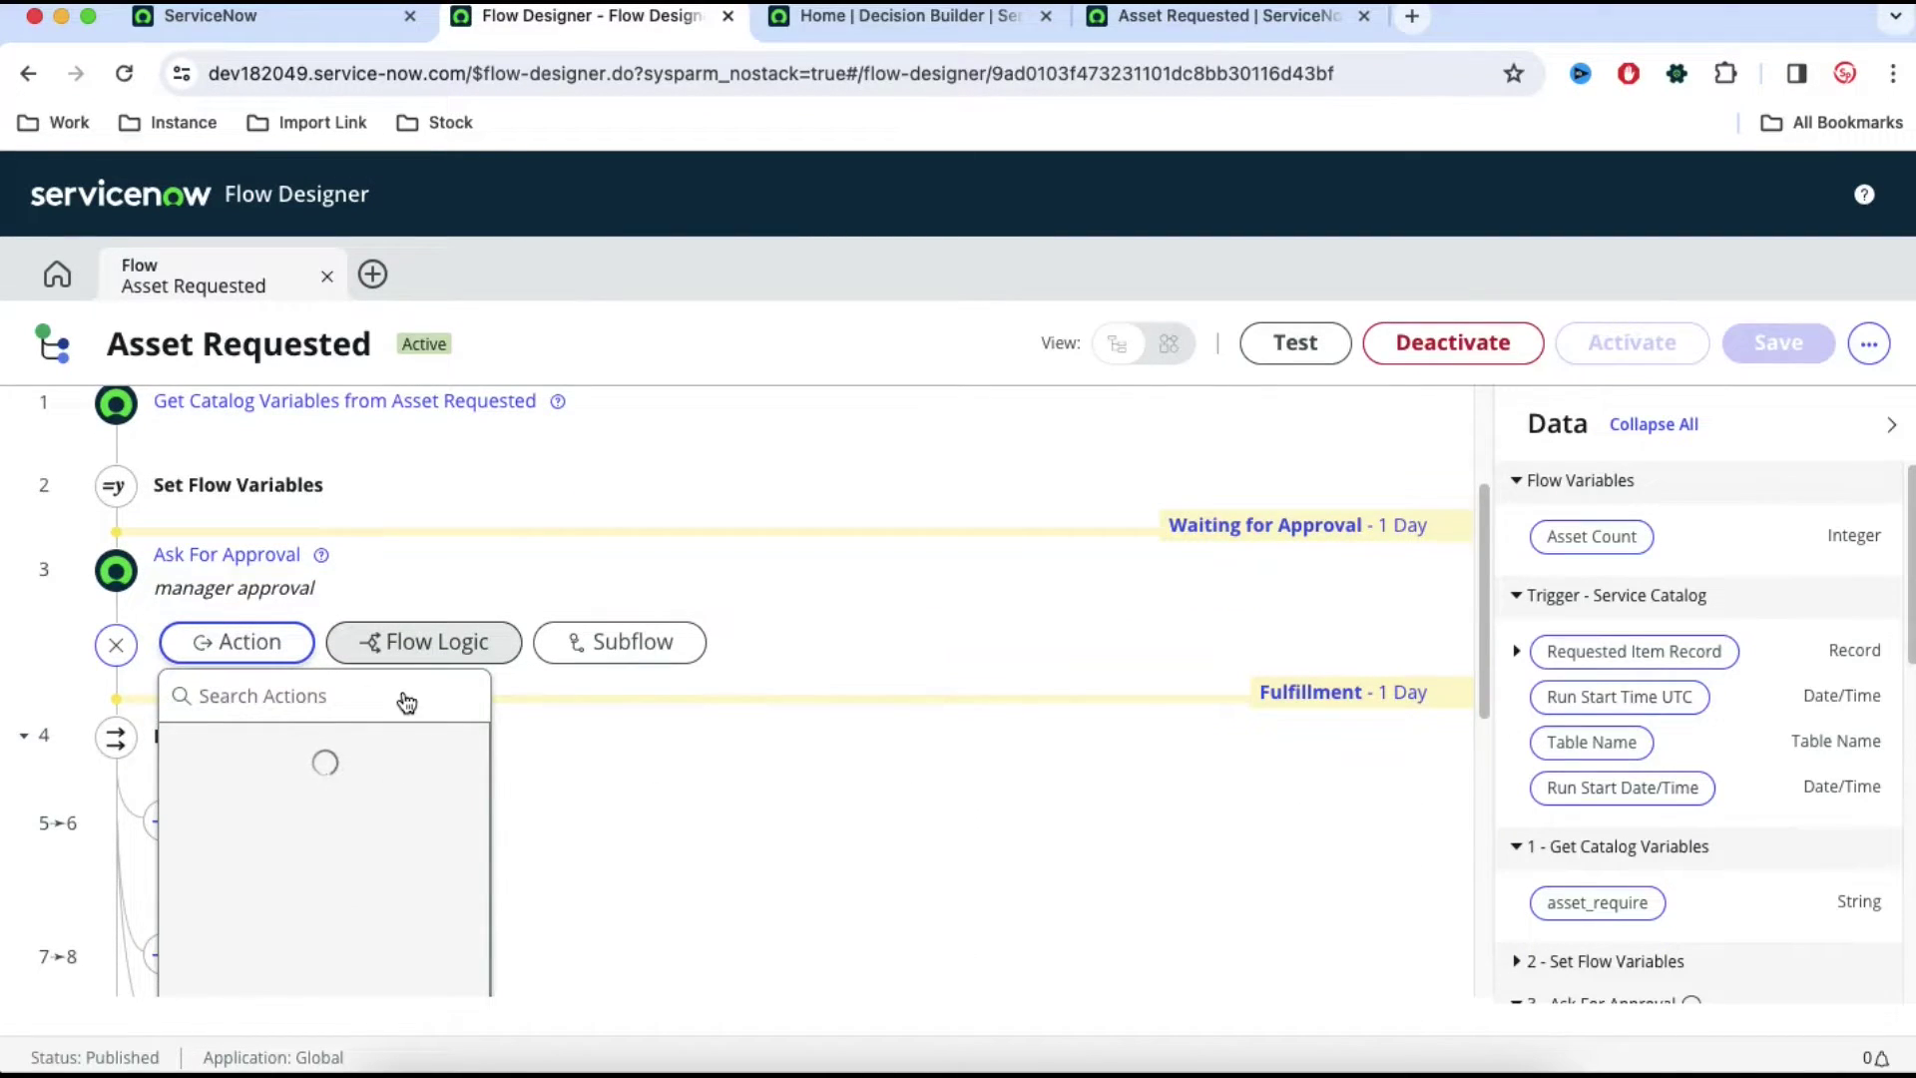
{"action": "scroll", "coordinate": [1018, 767], "scroll_direction": "down", "scroll_amount": 2}
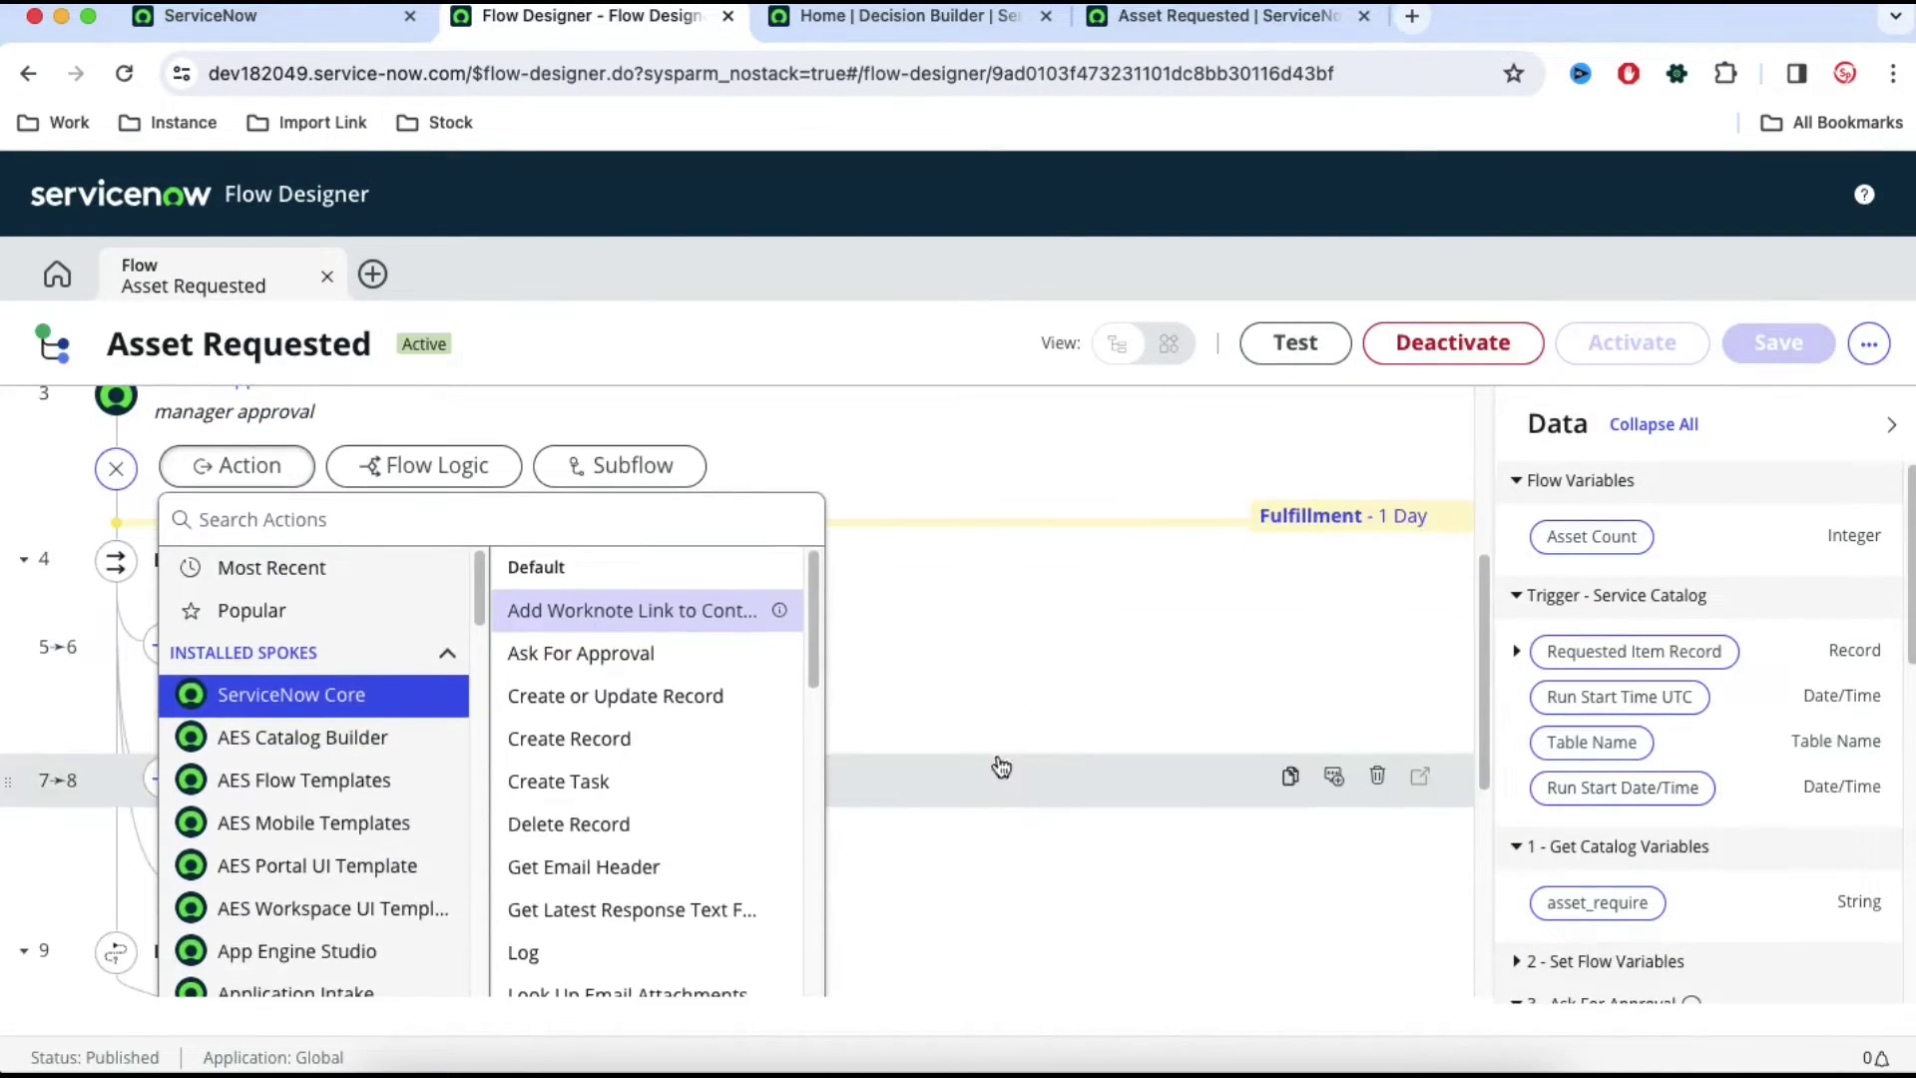
{"action": "left_click", "coordinate": [671, 654]}
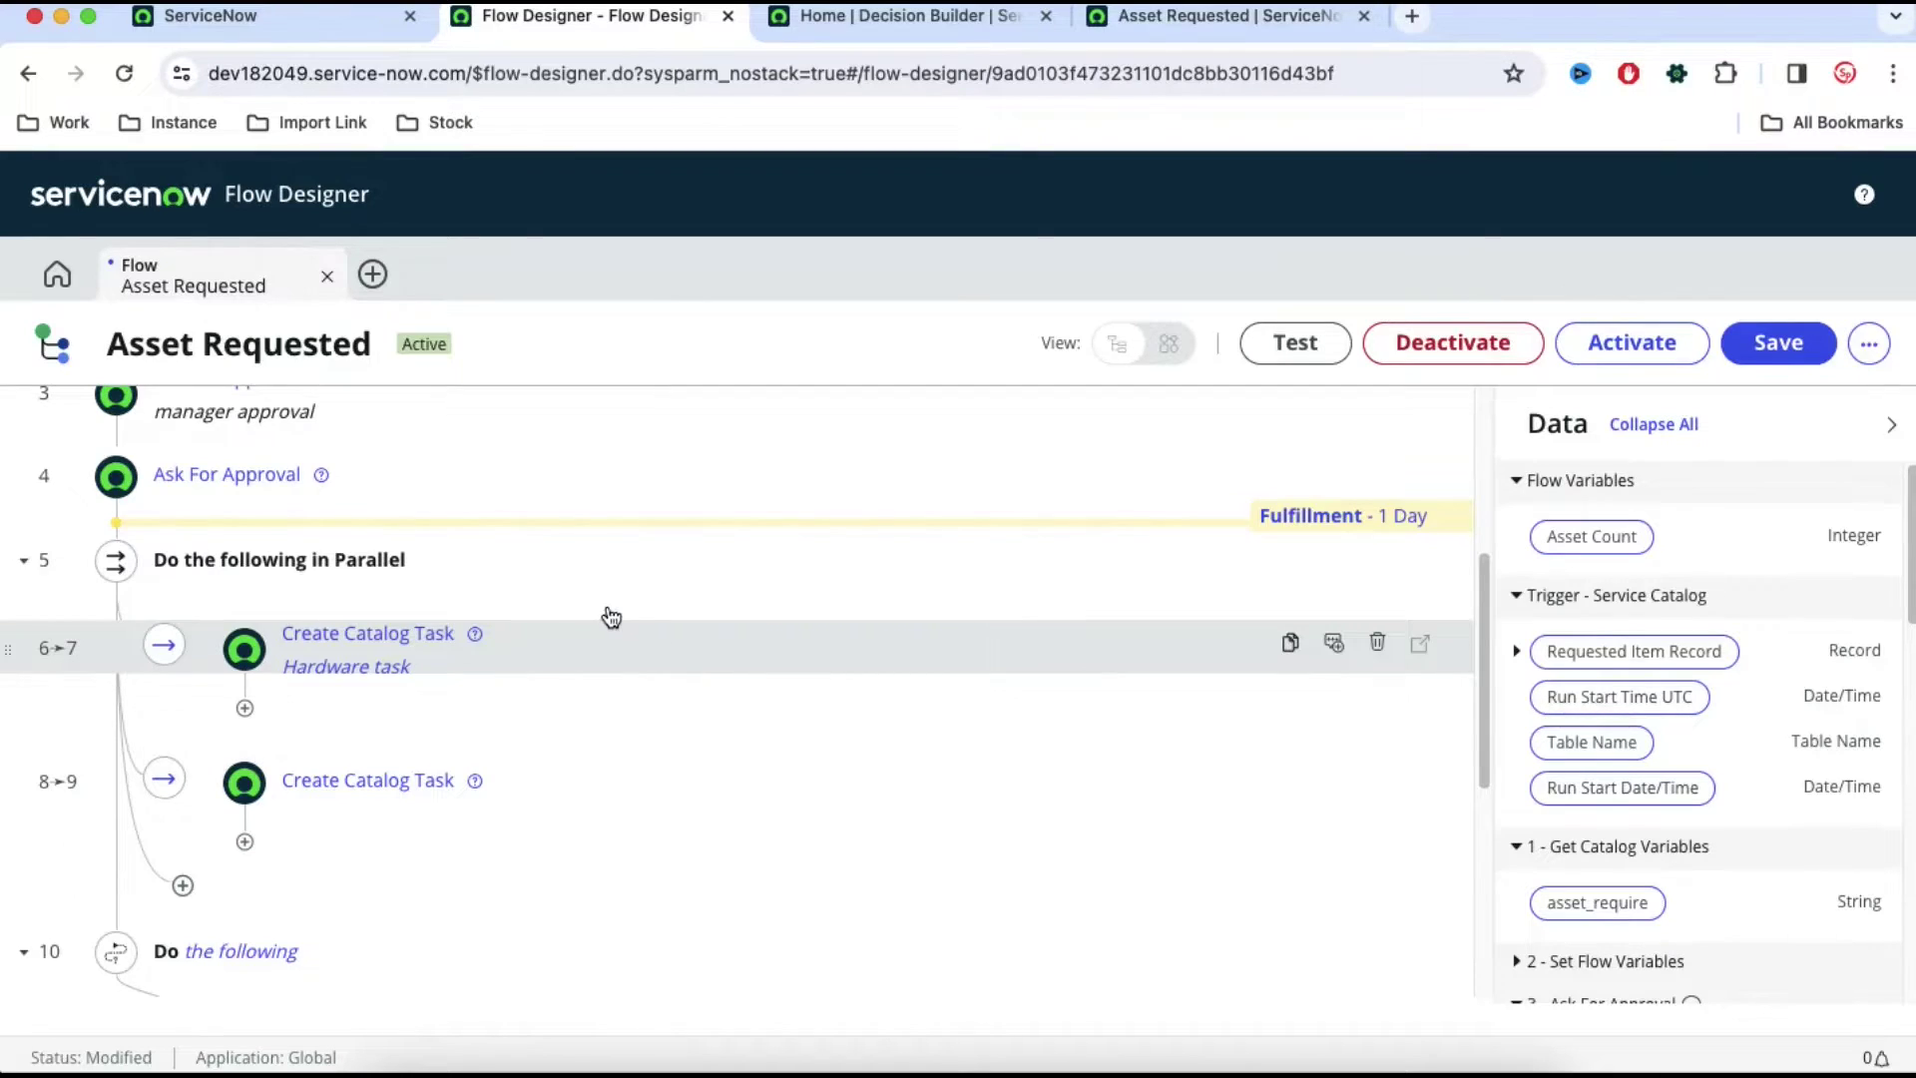
- Annotate the new Ask For Approval action as Group Approval
{"action": "scroll", "coordinate": [604, 621], "scroll_direction": "down", "scroll_amount": 5}
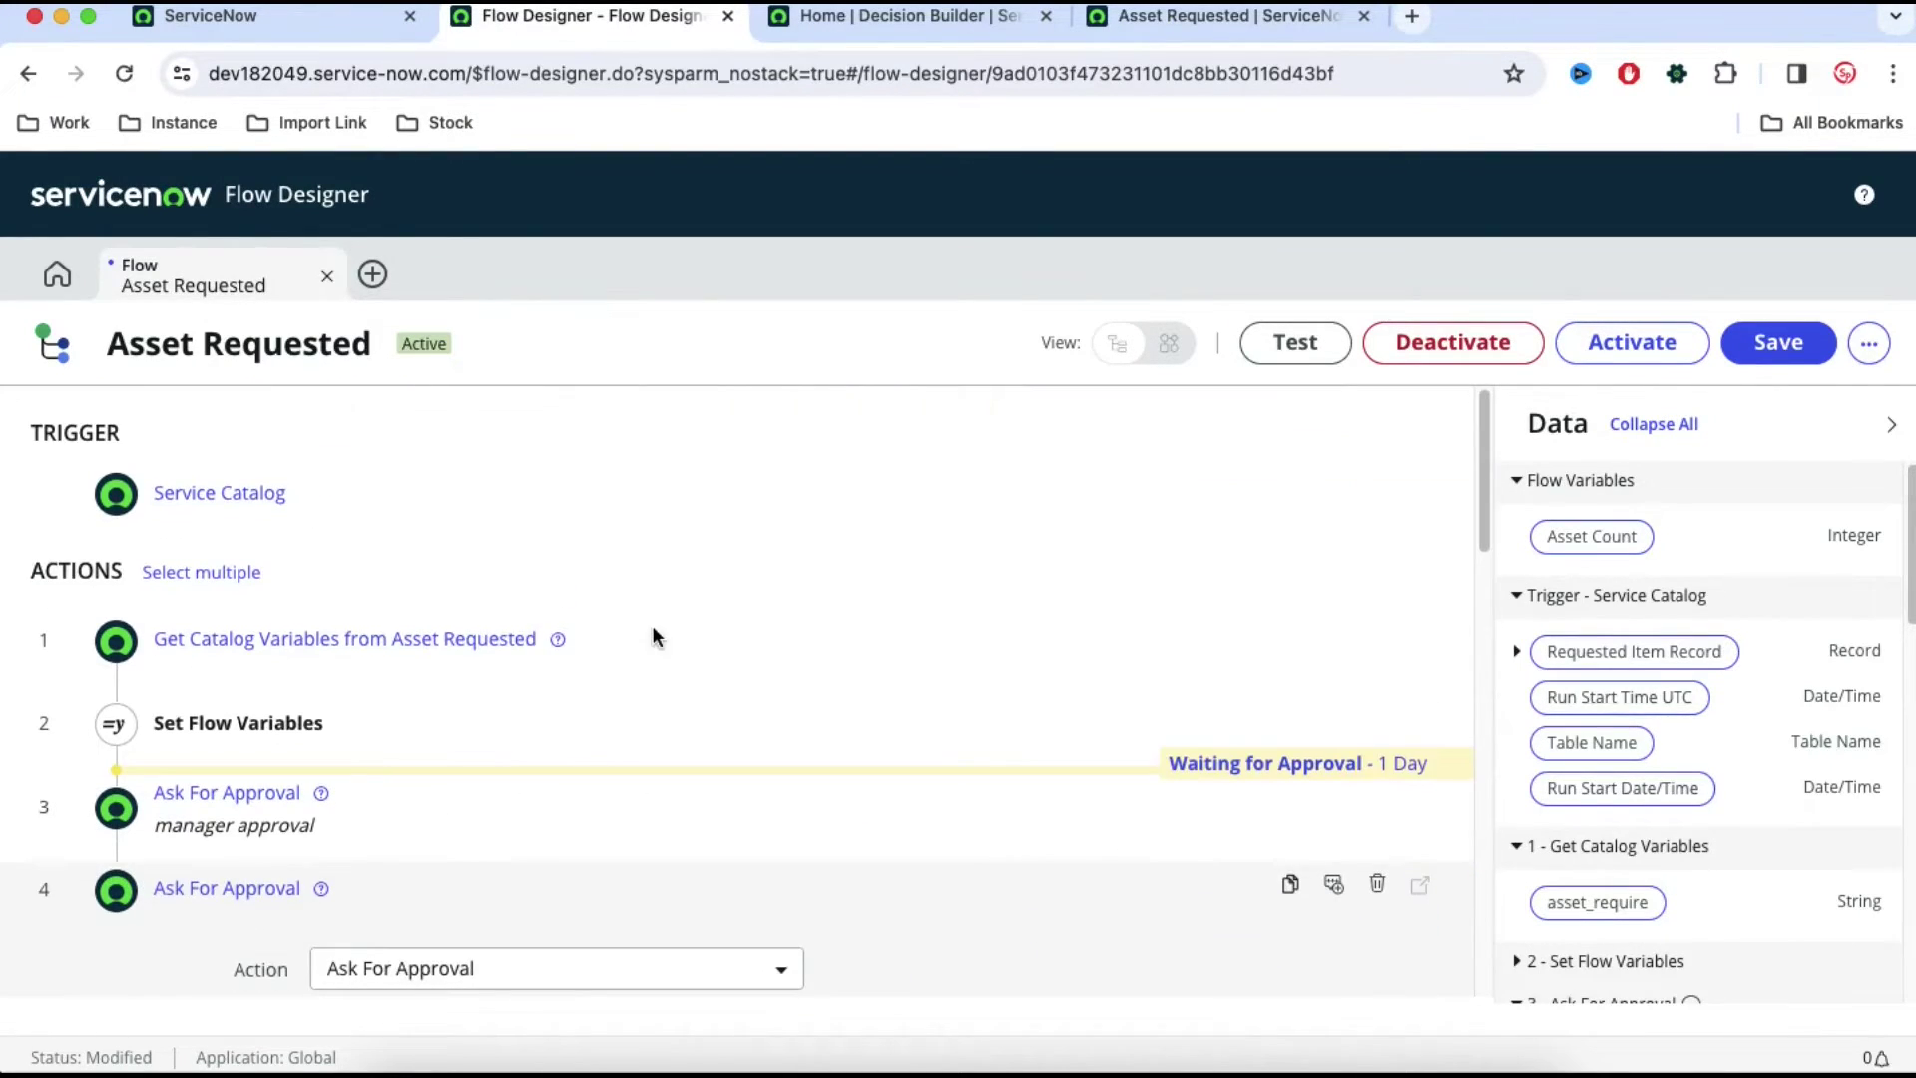
{"action": "left_click", "coordinate": [1334, 885]}
{"action": "type", "text": "Group Approval"}
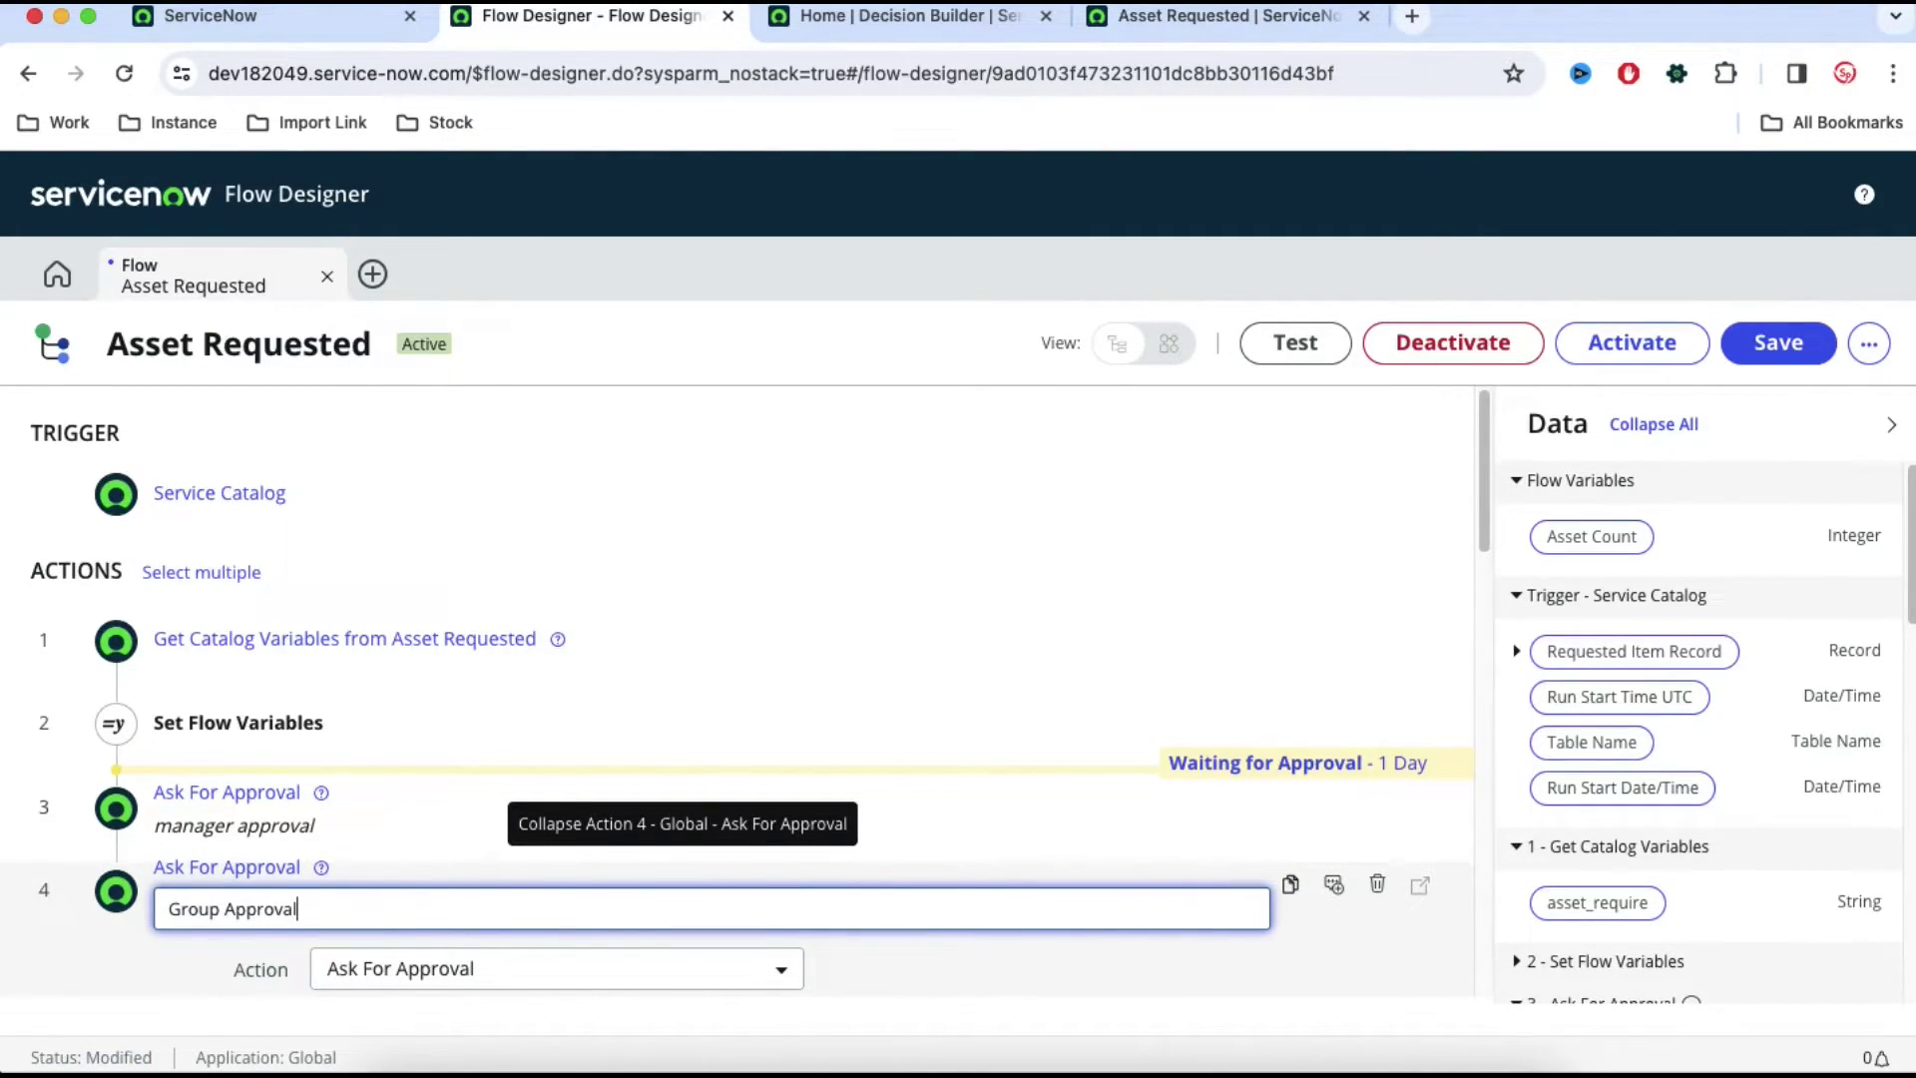
{"action": "key", "text": "Return"}
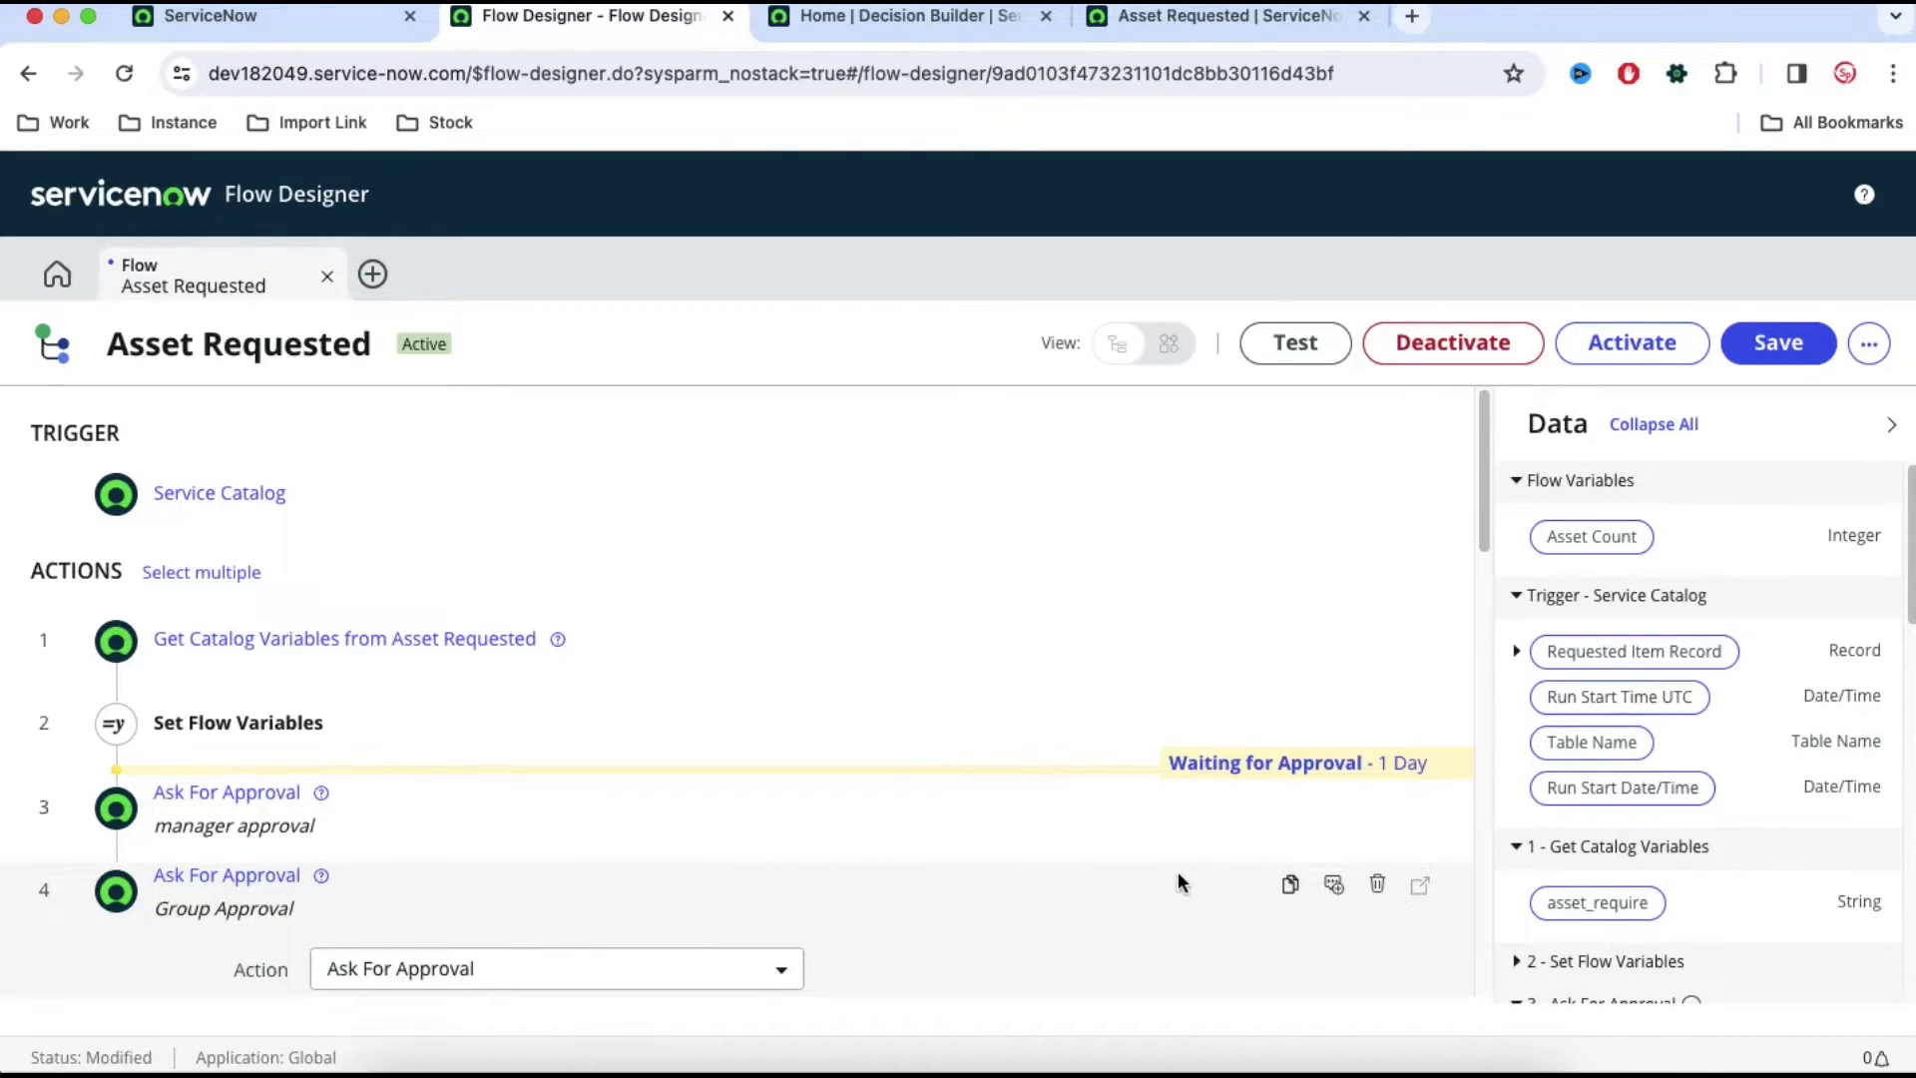
- Set the Group Approval action's Record to the Requested Item Record from the Service Catalog trigger
{"action": "scroll", "coordinate": [1054, 890], "scroll_direction": "down", "scroll_amount": 2}
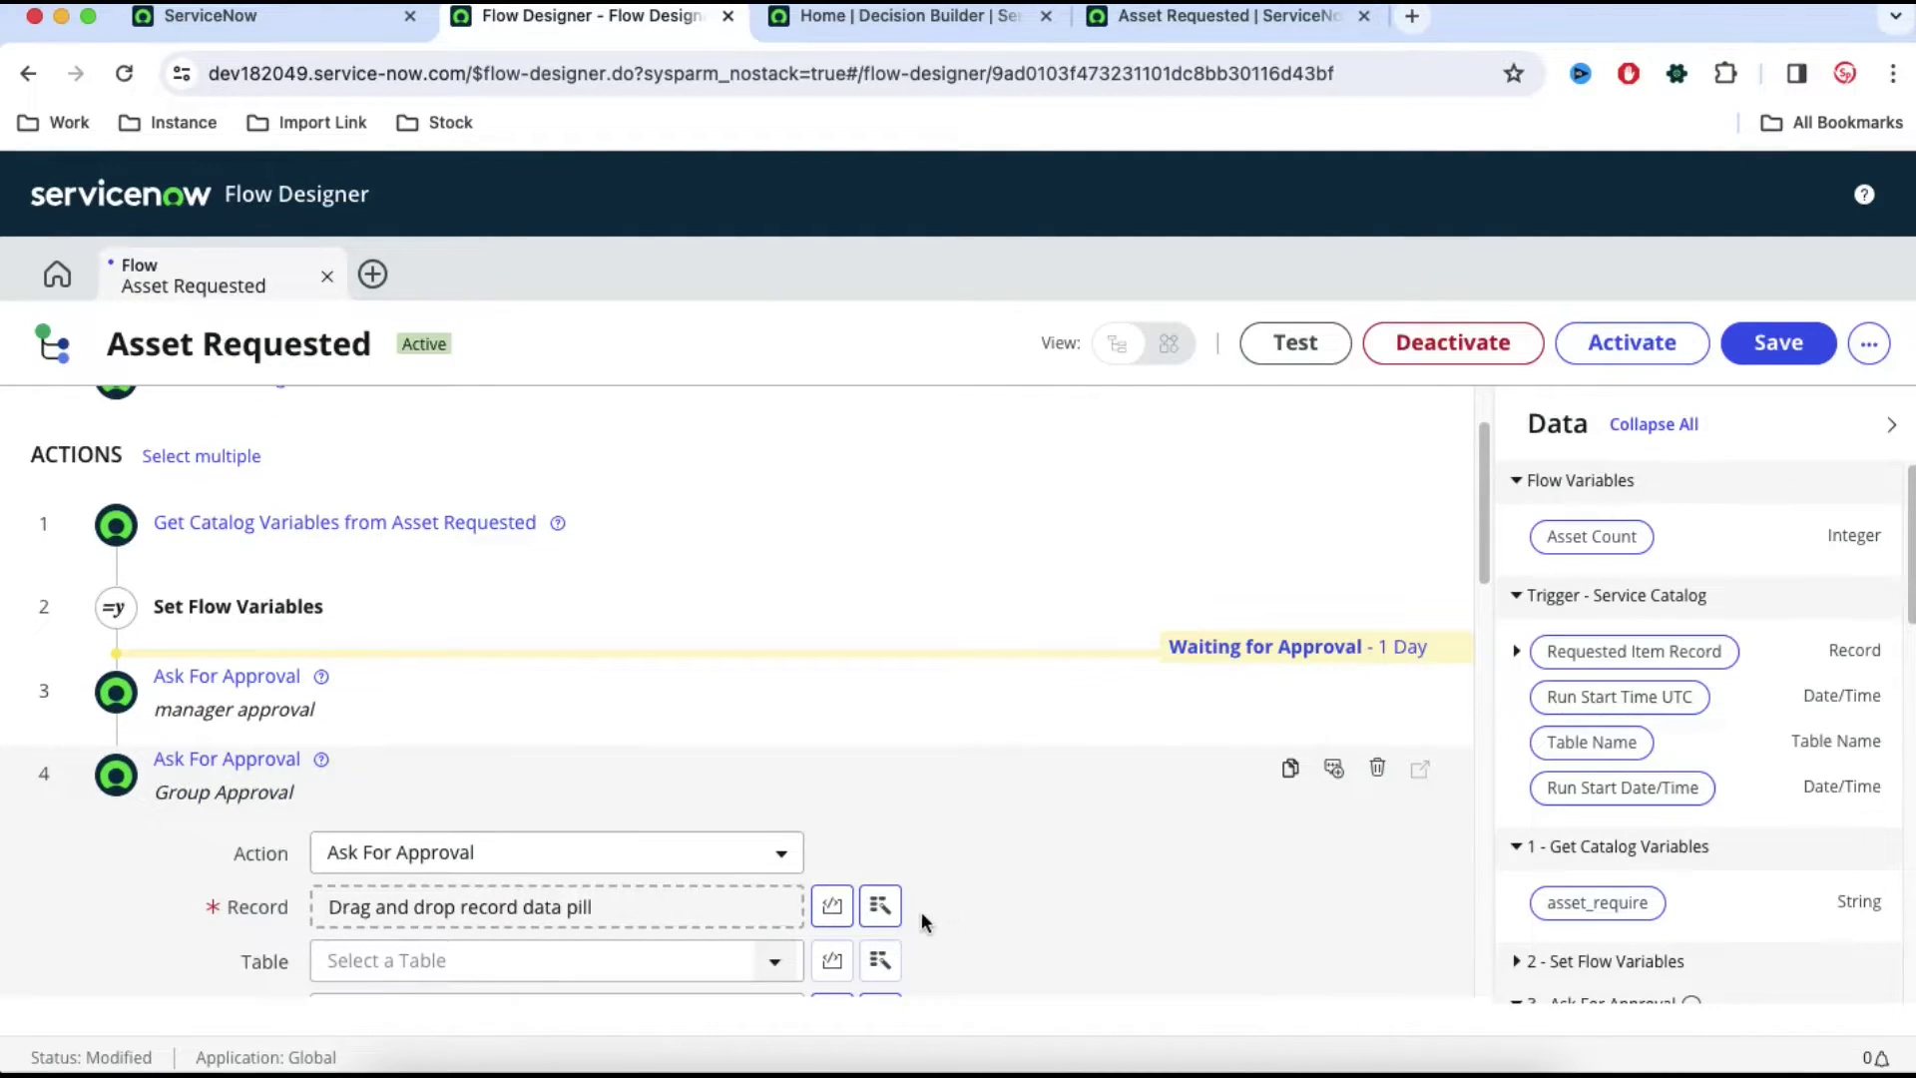
{"action": "scroll", "coordinate": [883, 906], "scroll_direction": "down", "scroll_amount": 1}
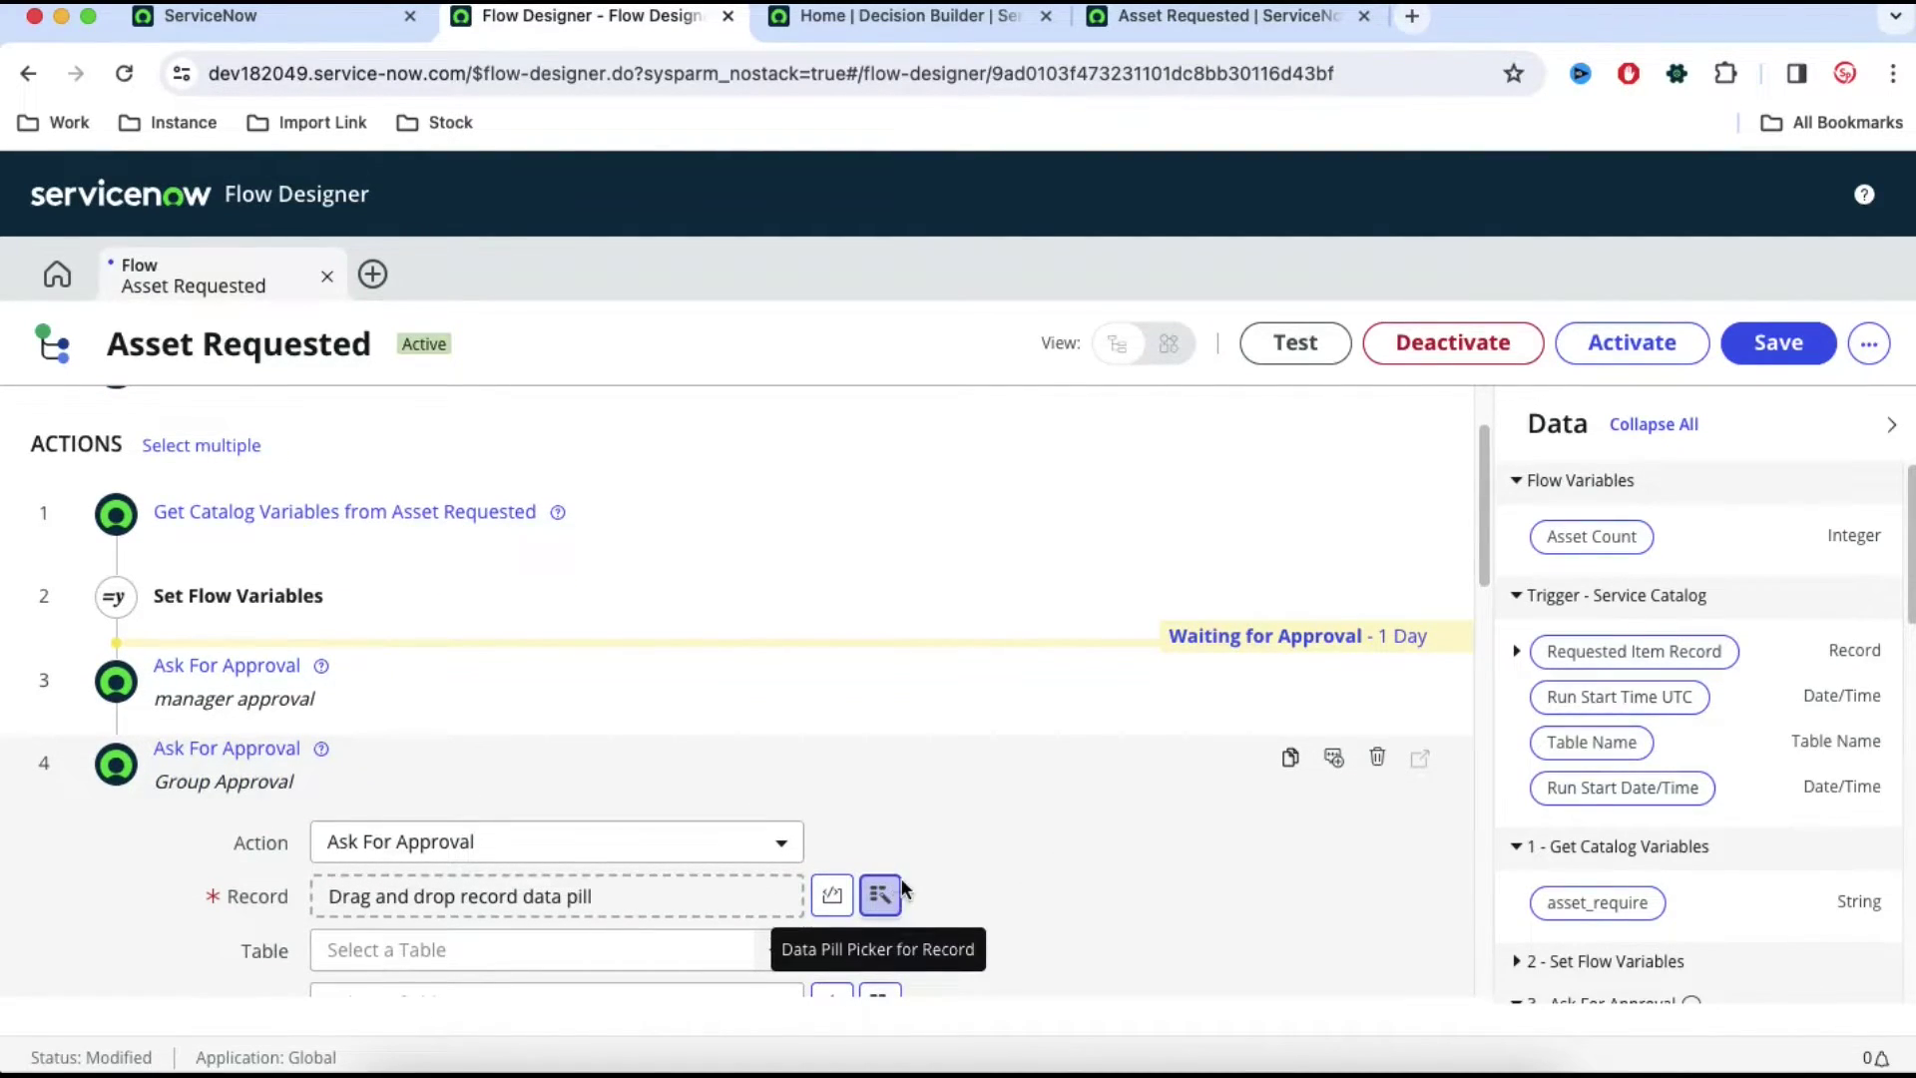
{"action": "left_click", "coordinate": [900, 888]}
{"action": "left_click", "coordinate": [915, 572]}
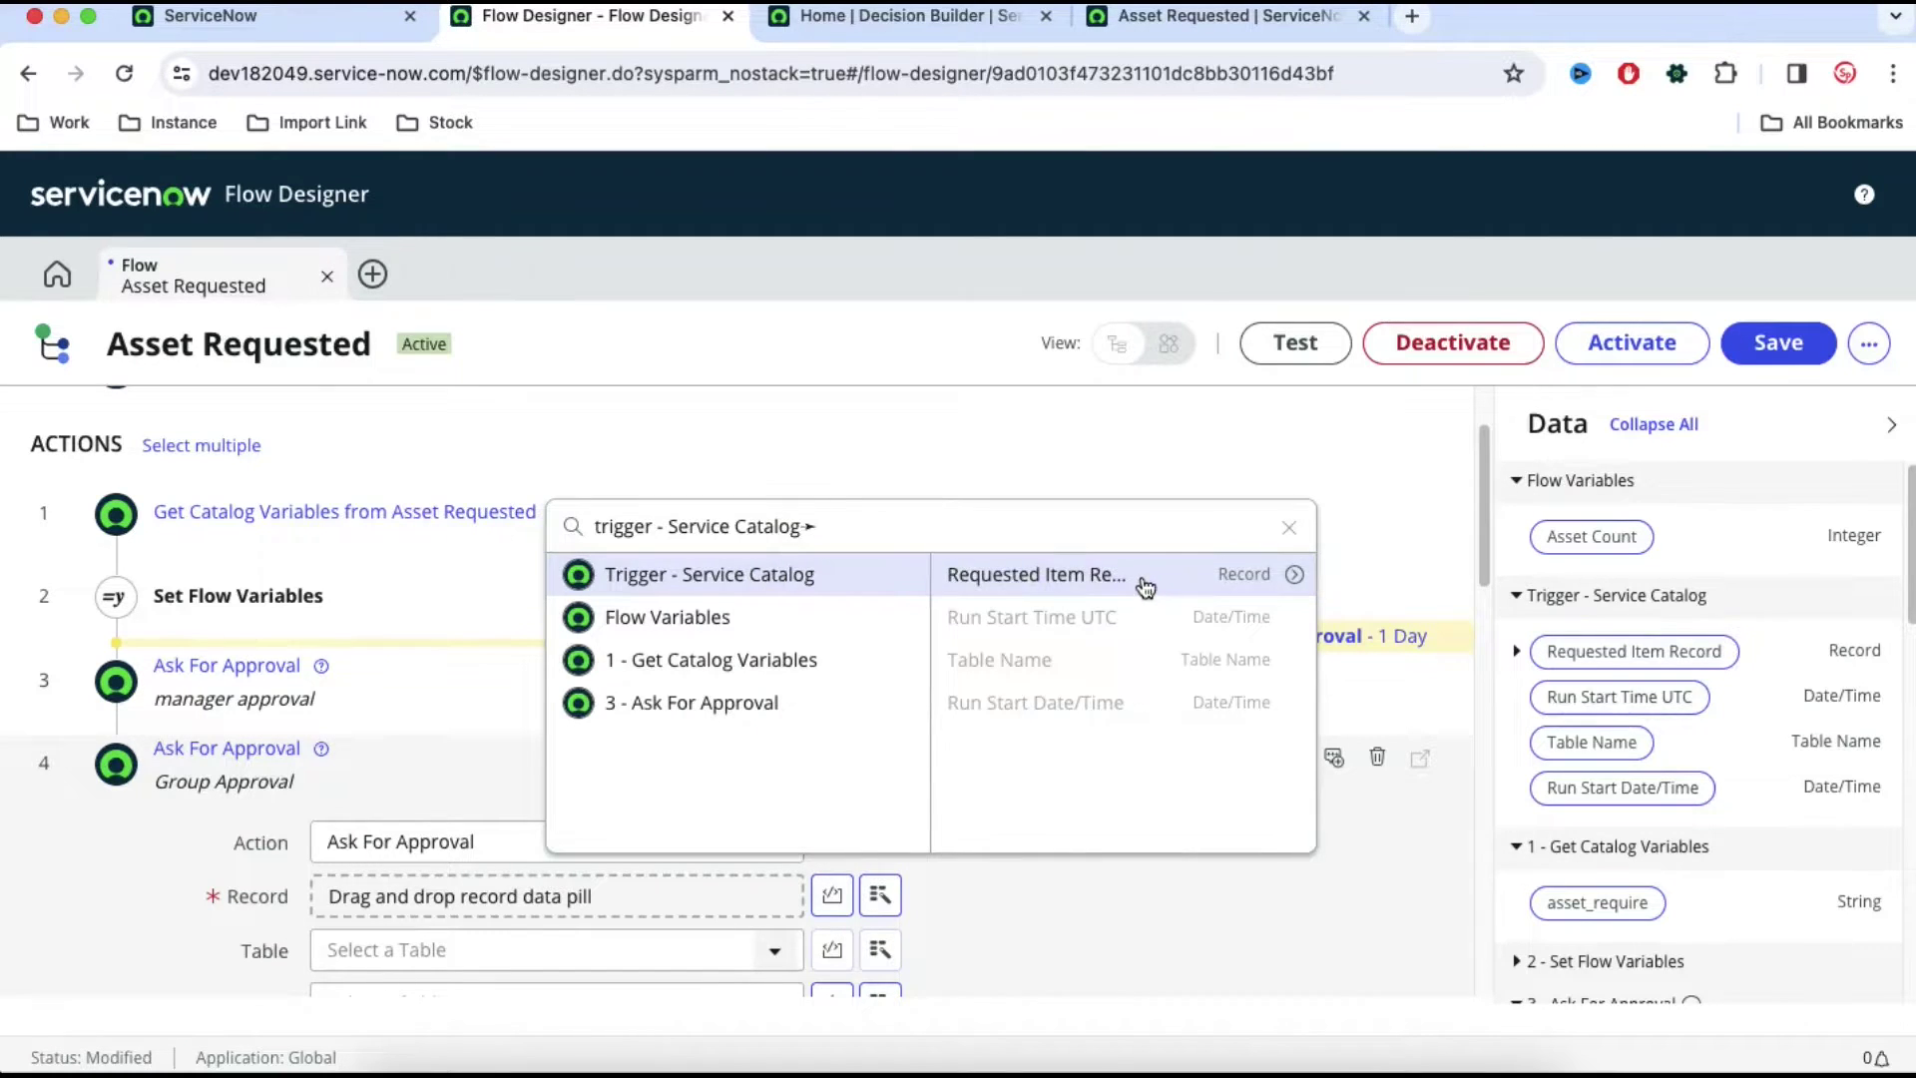
{"action": "left_click", "coordinate": [1141, 573]}
- Set the Group Approval rule to Approve when Anyone approves, and check the Asset Result table's rows for the approver value
{"action": "scroll", "coordinate": [1039, 846], "scroll_direction": "down", "scroll_amount": 4}
{"action": "scroll", "coordinate": [662, 878], "scroll_direction": "down", "scroll_amount": 1}
{"action": "scroll", "coordinate": [599, 908], "scroll_direction": "down", "scroll_amount": 1}
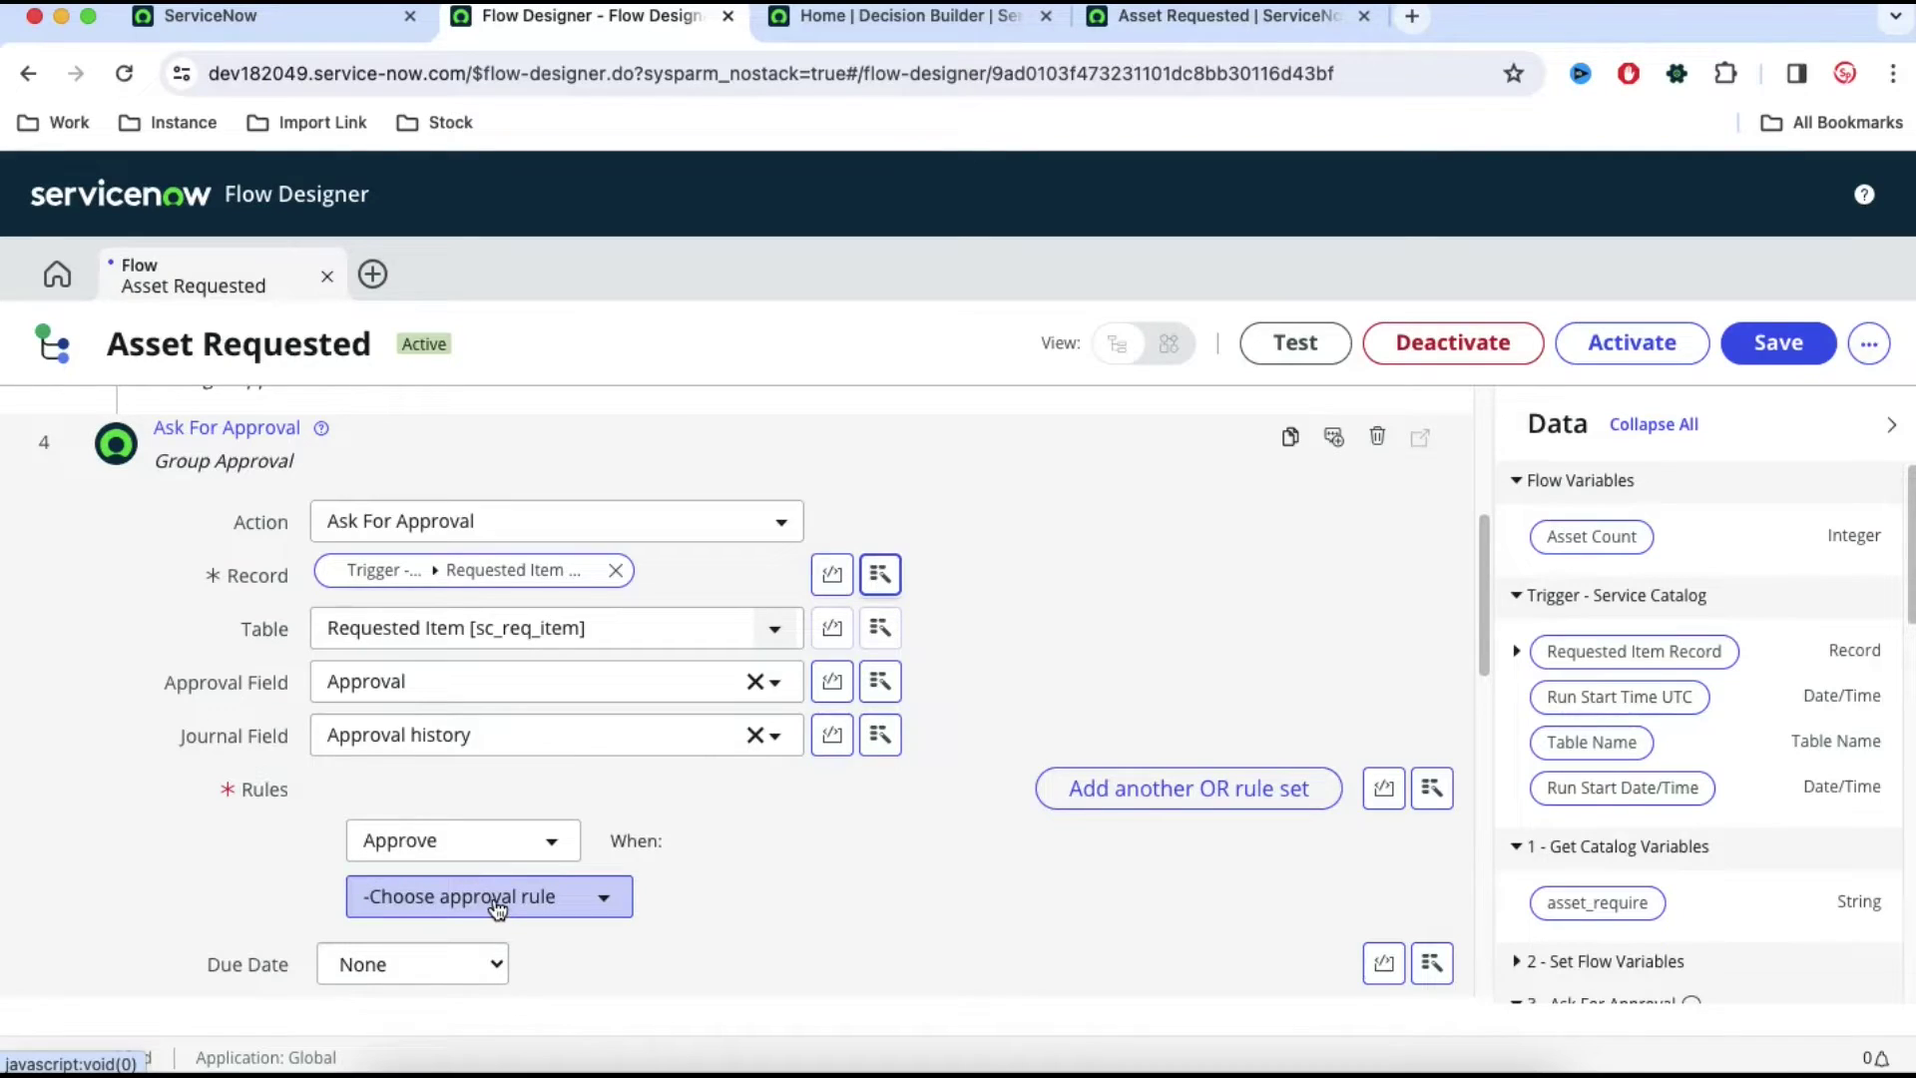
{"action": "left_click", "coordinate": [477, 897]}
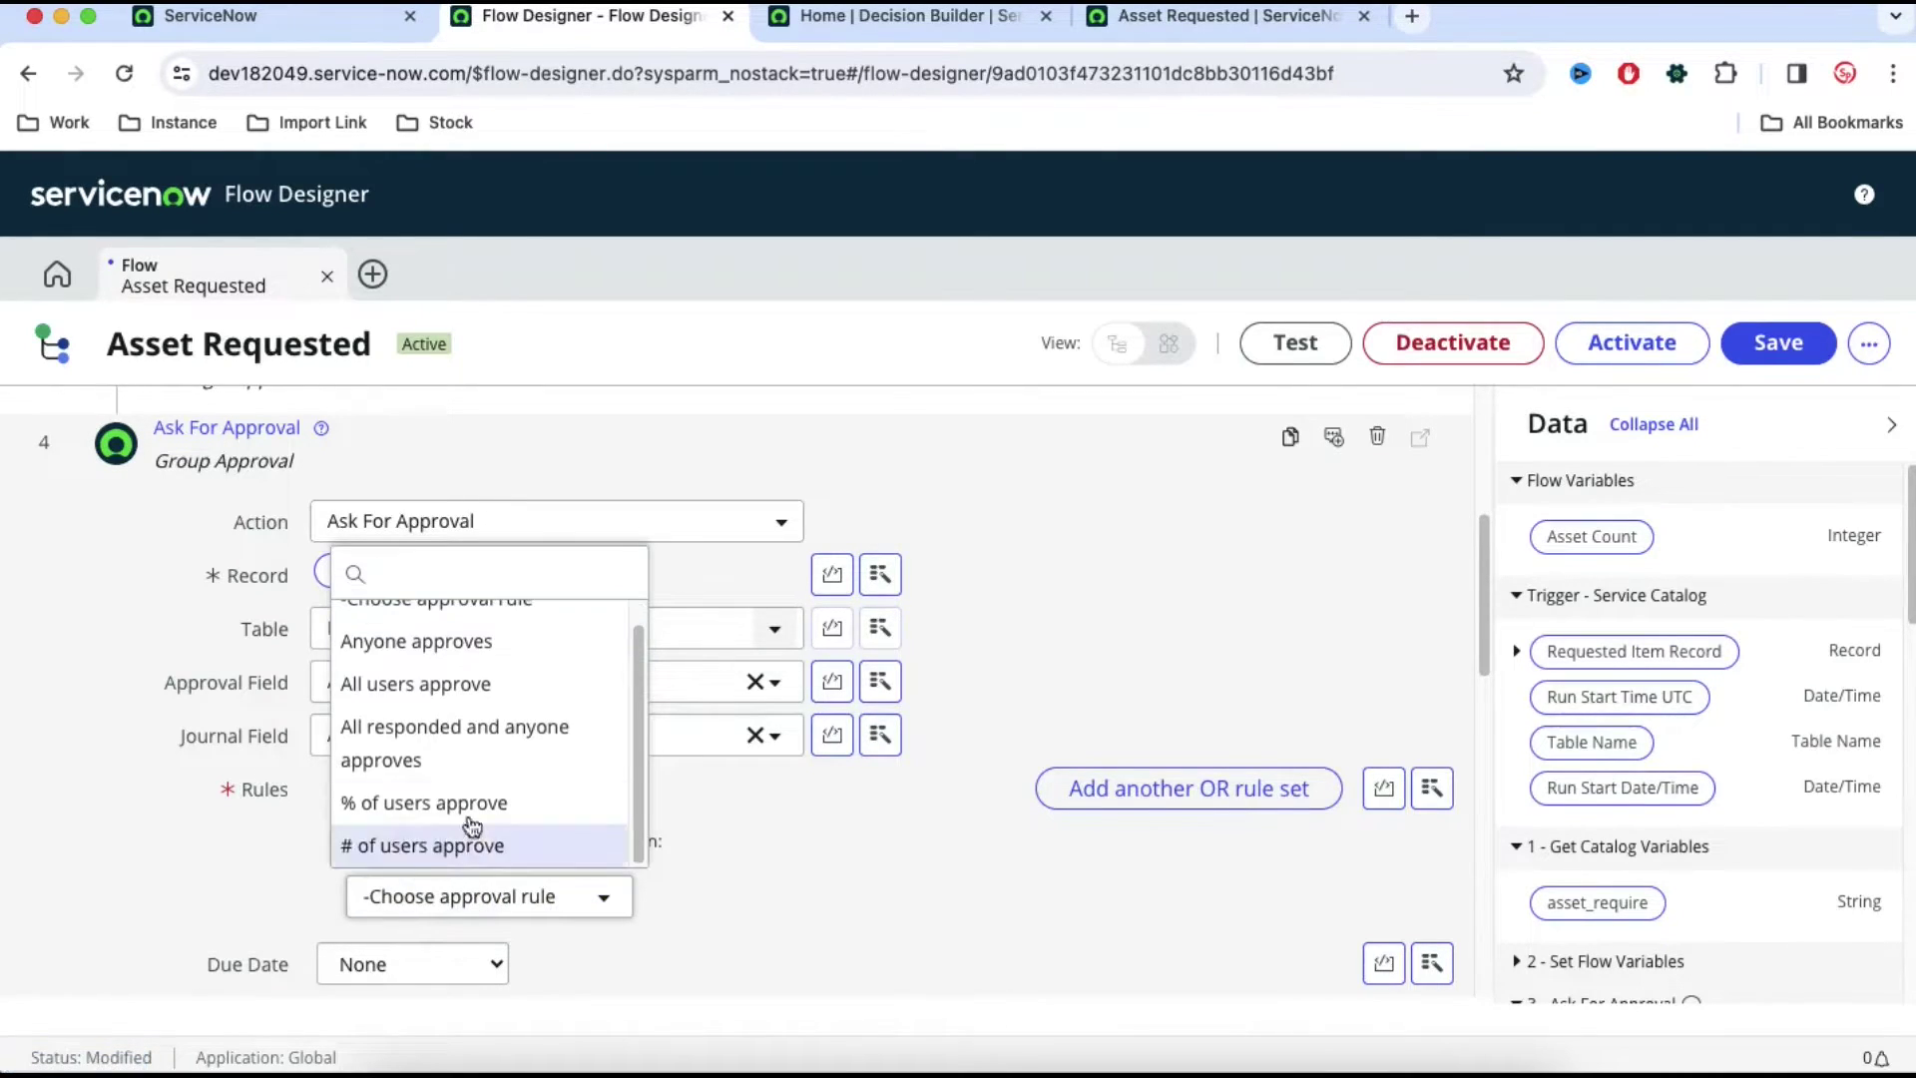
{"action": "left_click", "coordinate": [457, 660]}
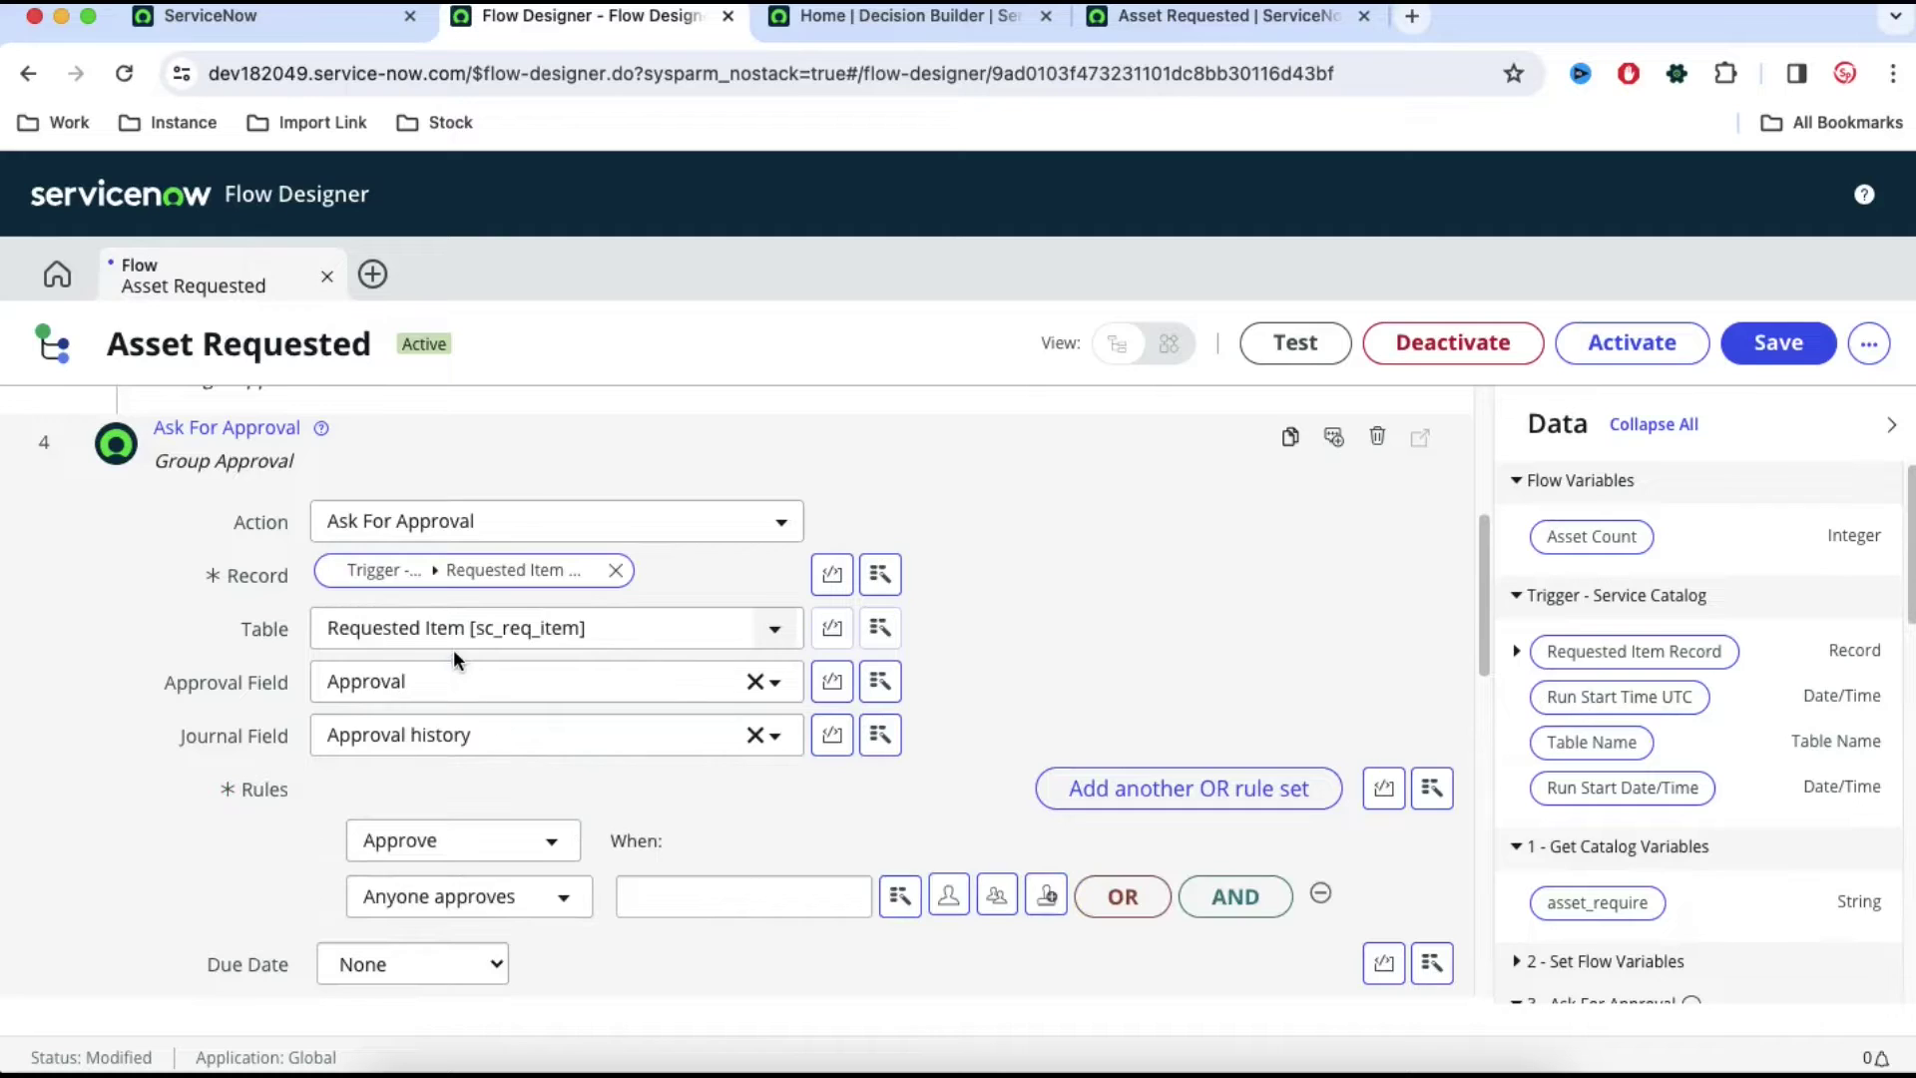
{"action": "left_click", "coordinate": [695, 891]}
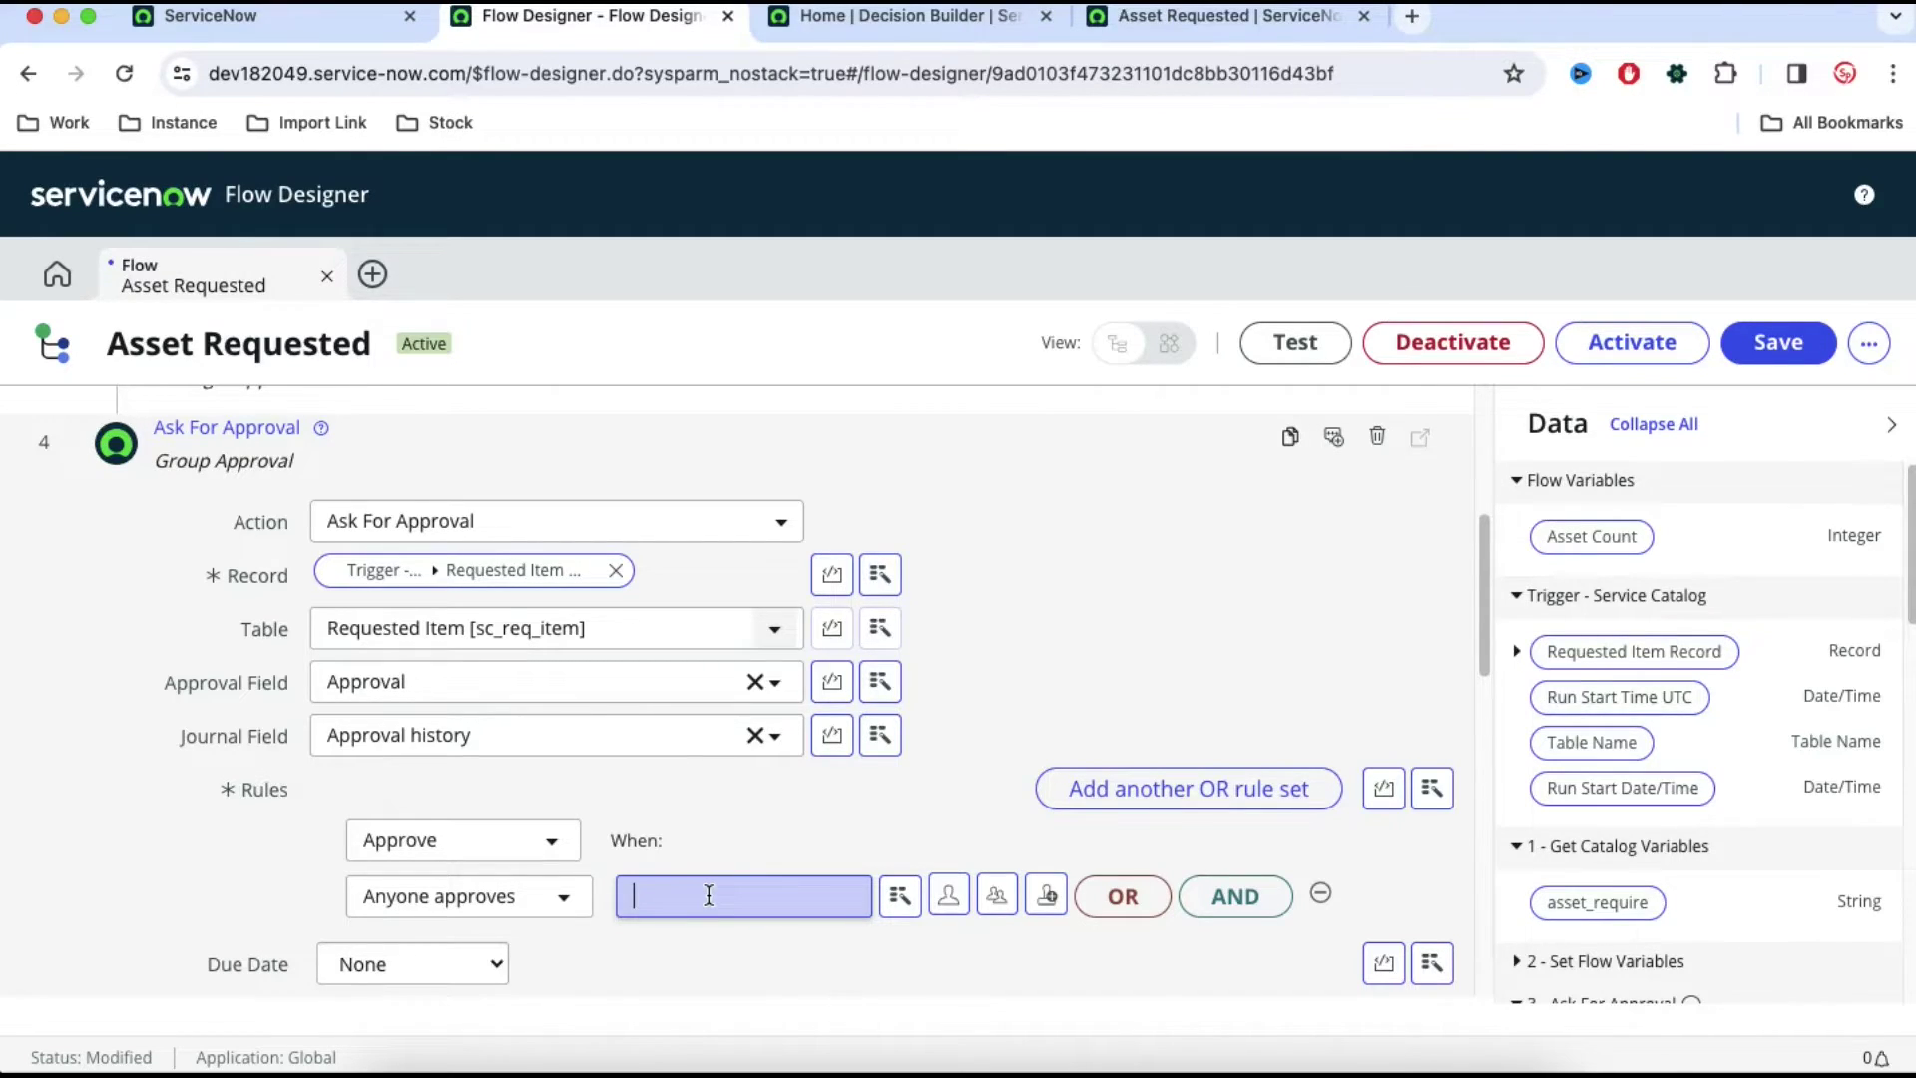
{"action": "left_click", "coordinate": [923, 18]}
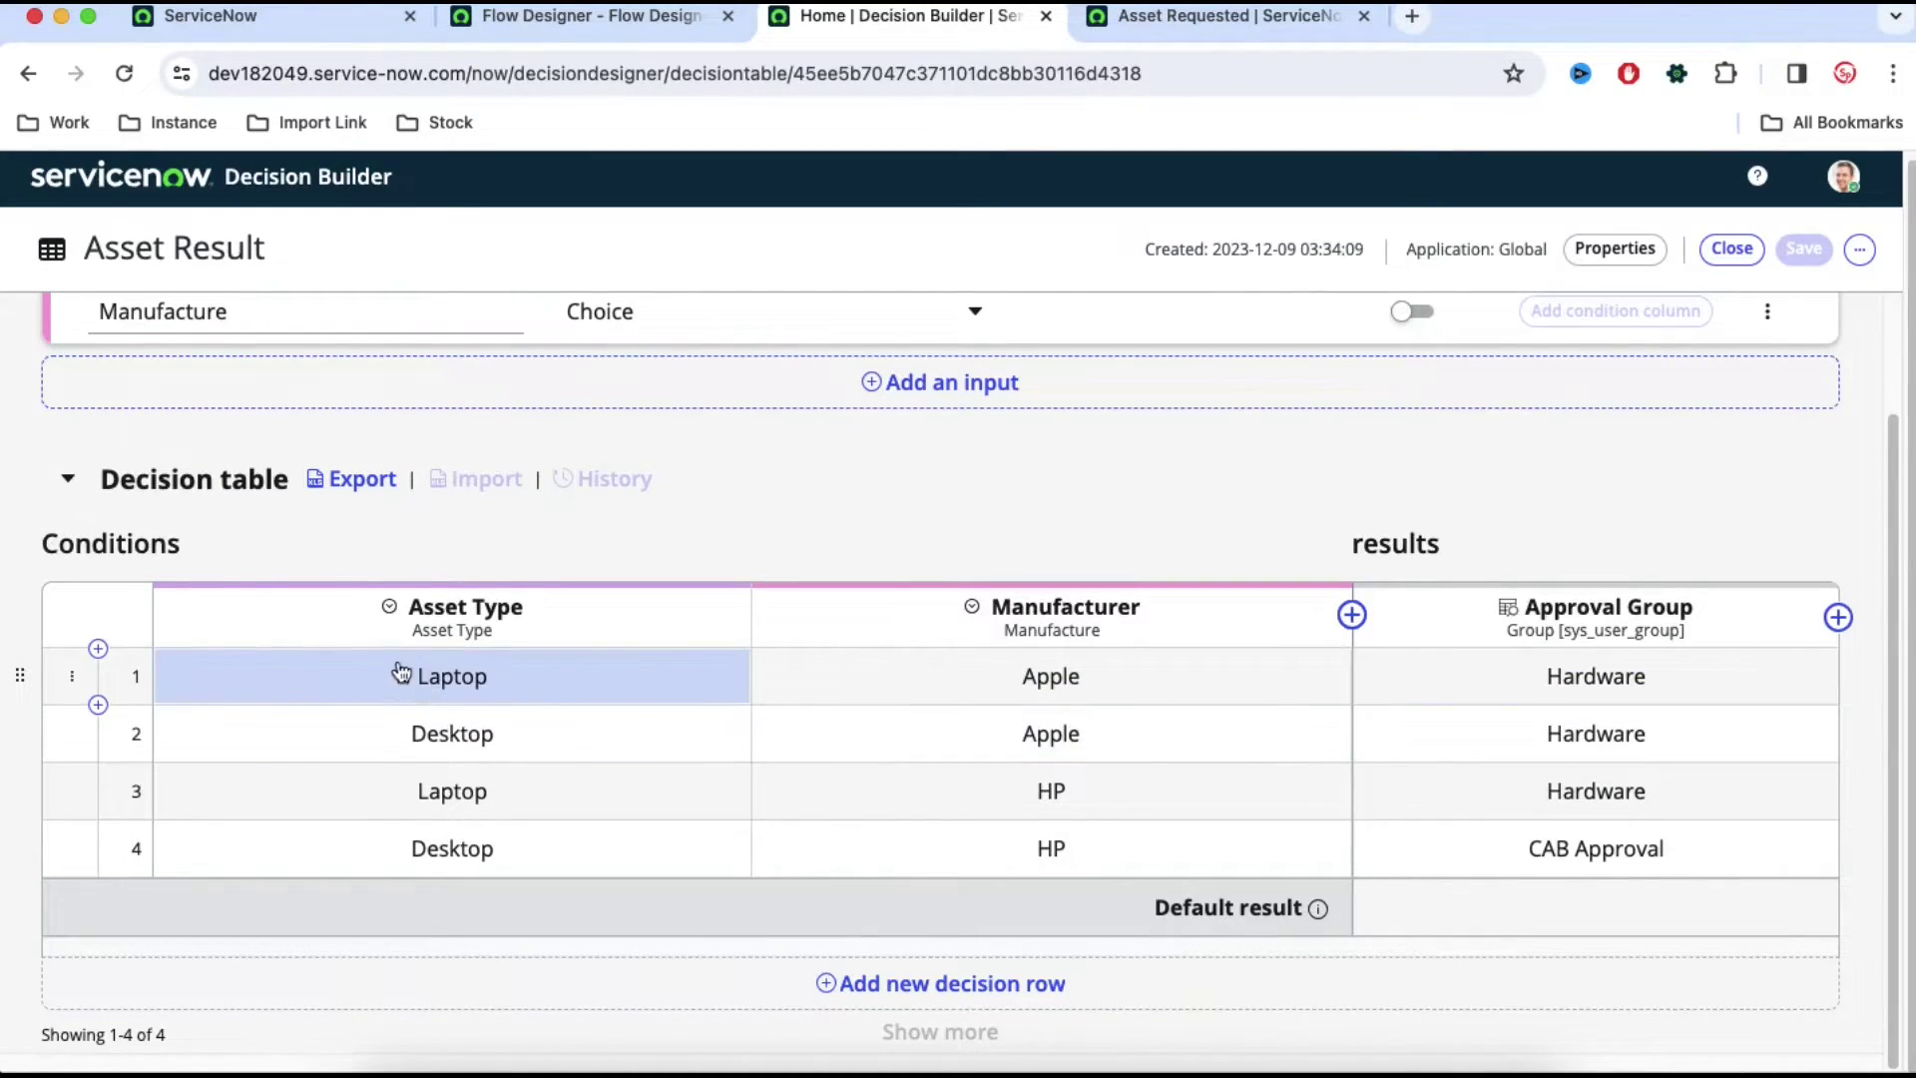
{"action": "left_click", "coordinate": [548, 25]}
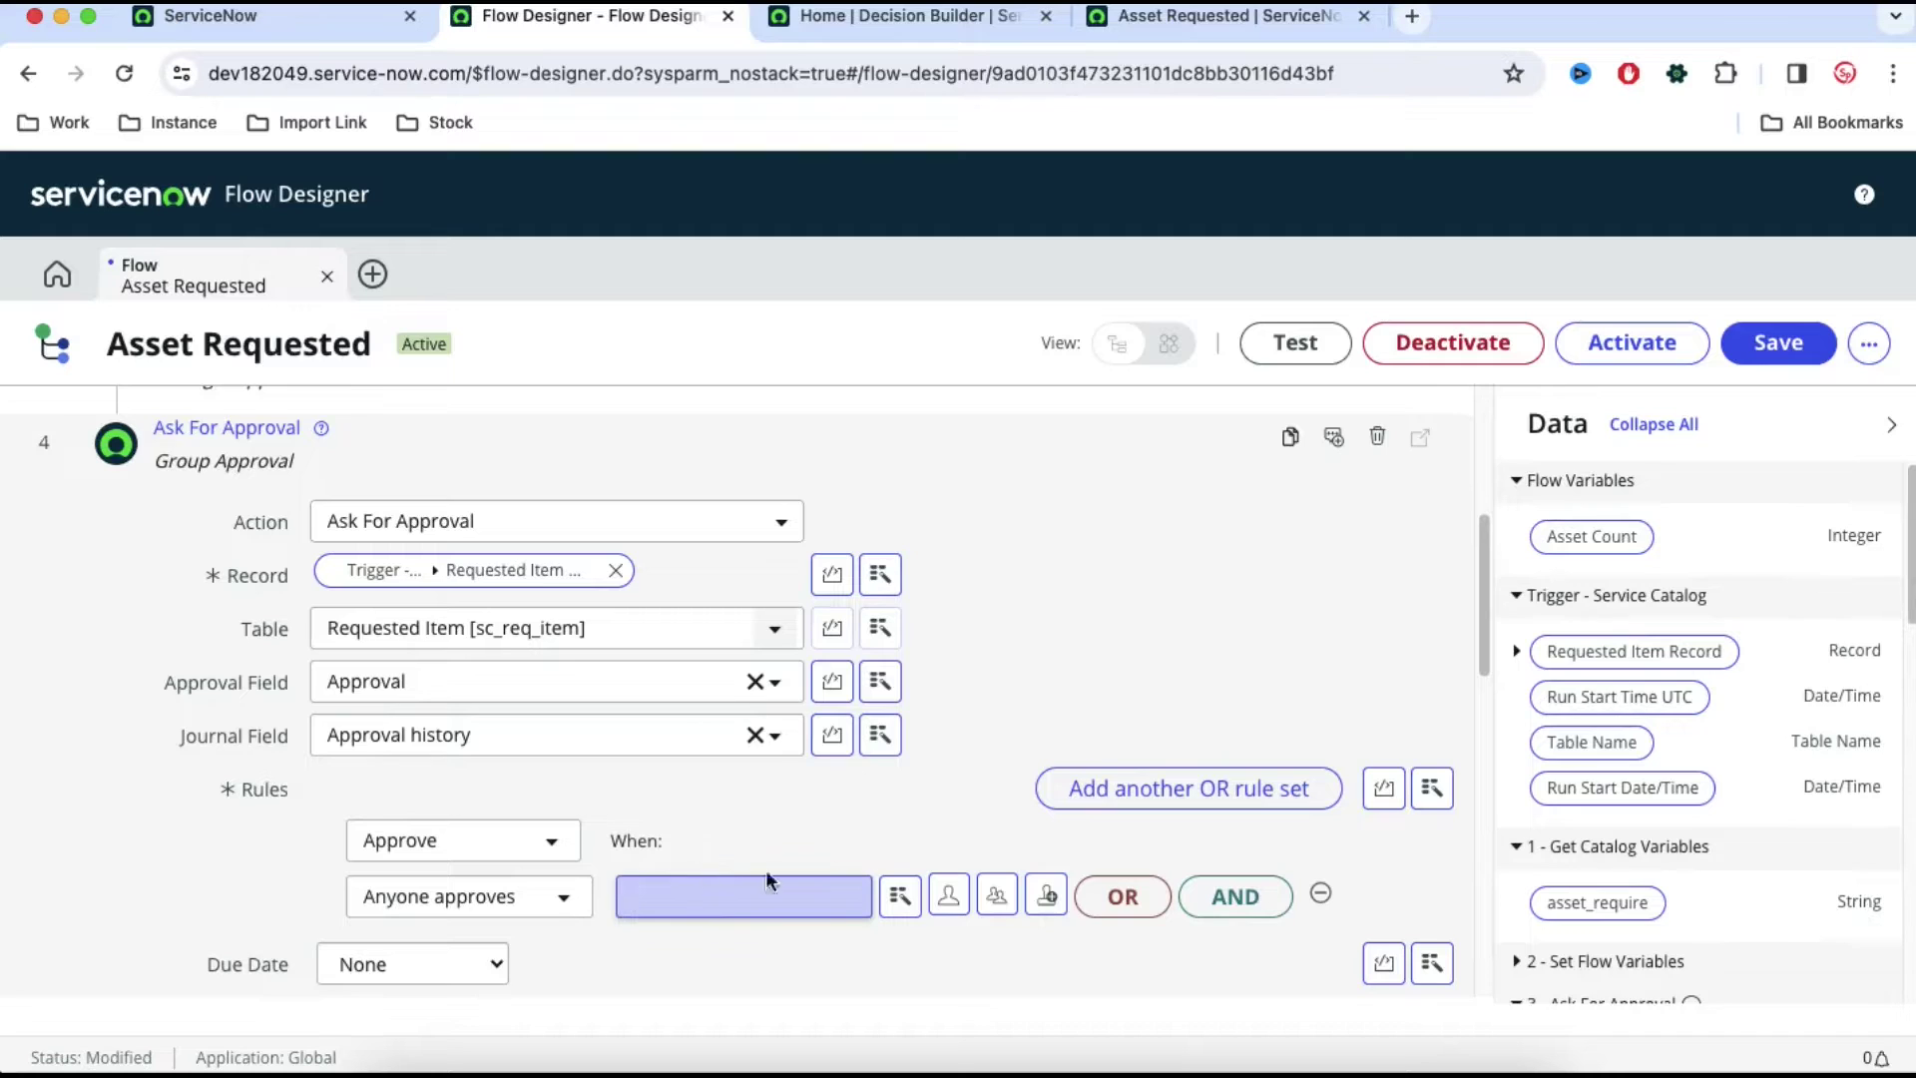
- Insert a Make a decision flow logic step between the manager approval and Group Approval actions
{"action": "scroll", "coordinate": [1484, 548], "scroll_direction": "up", "scroll_amount": 1}
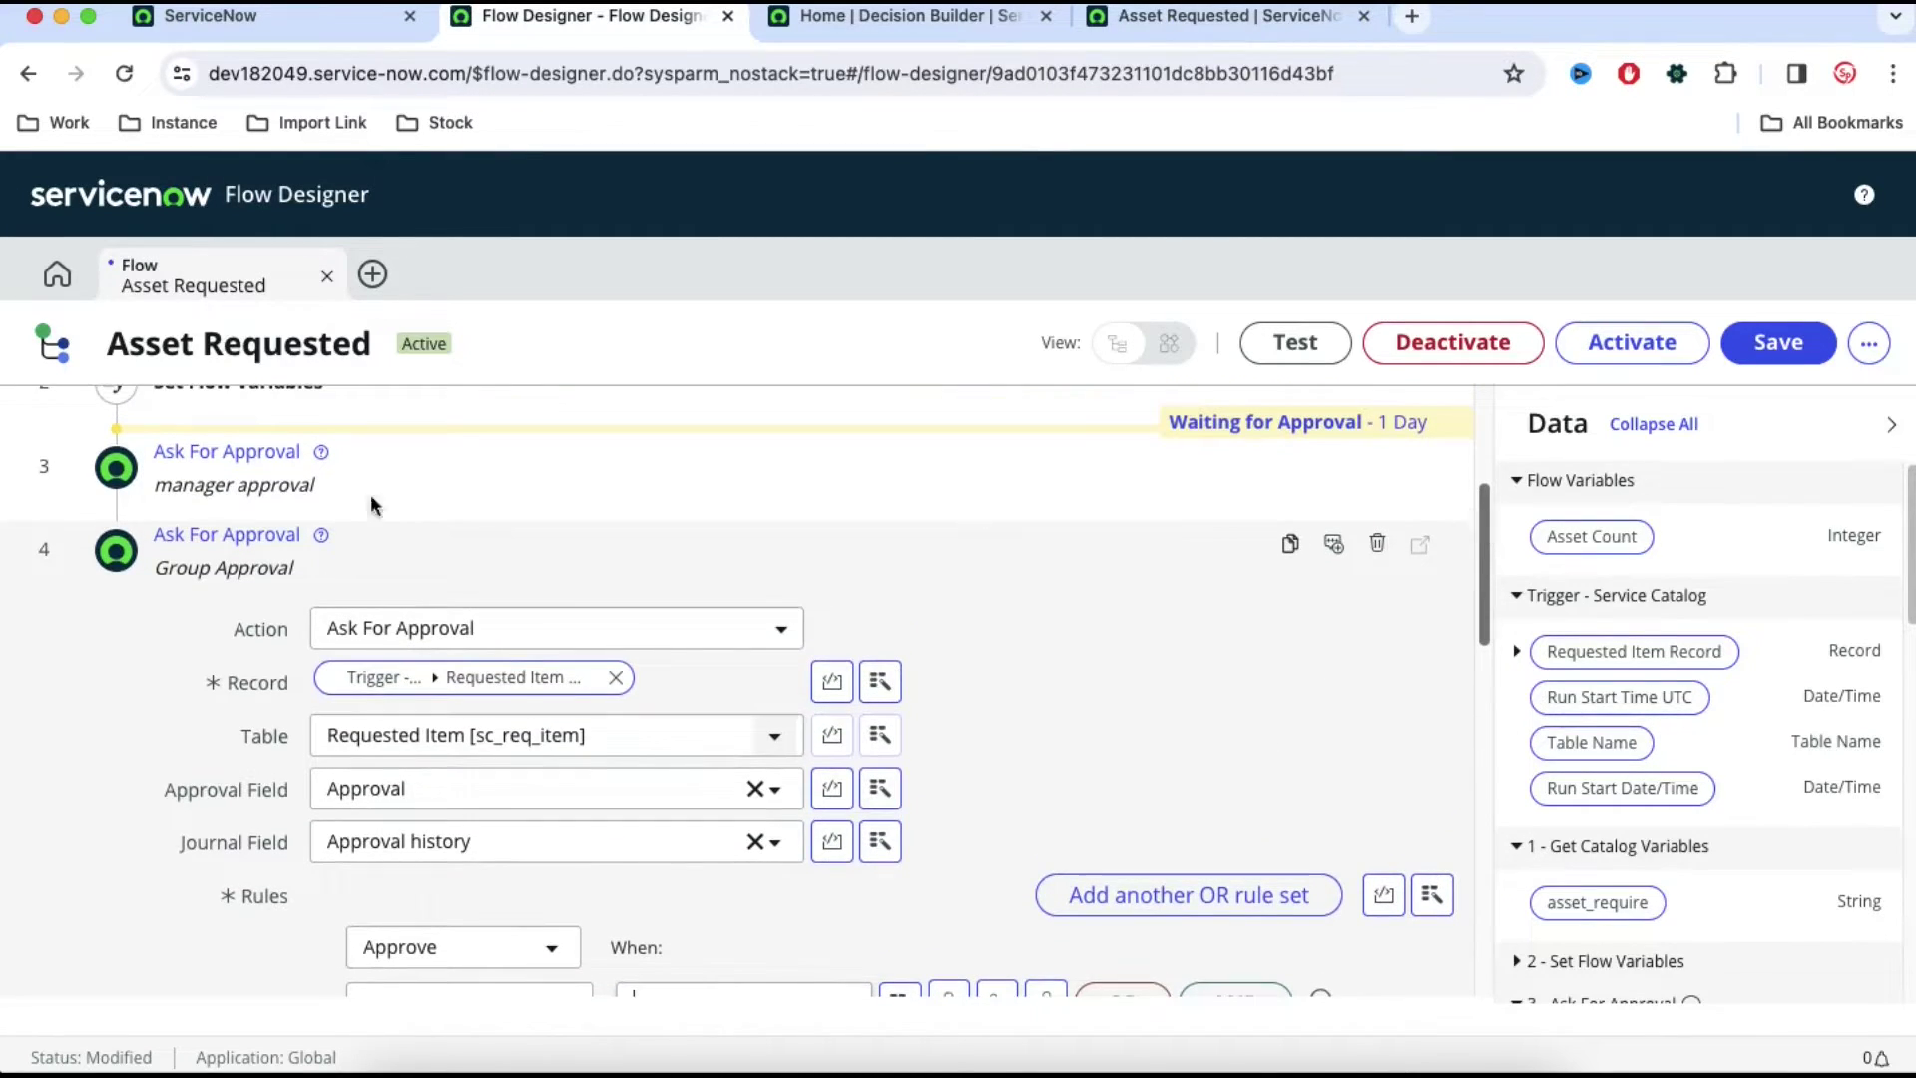
{"action": "left_click", "coordinate": [117, 512]}
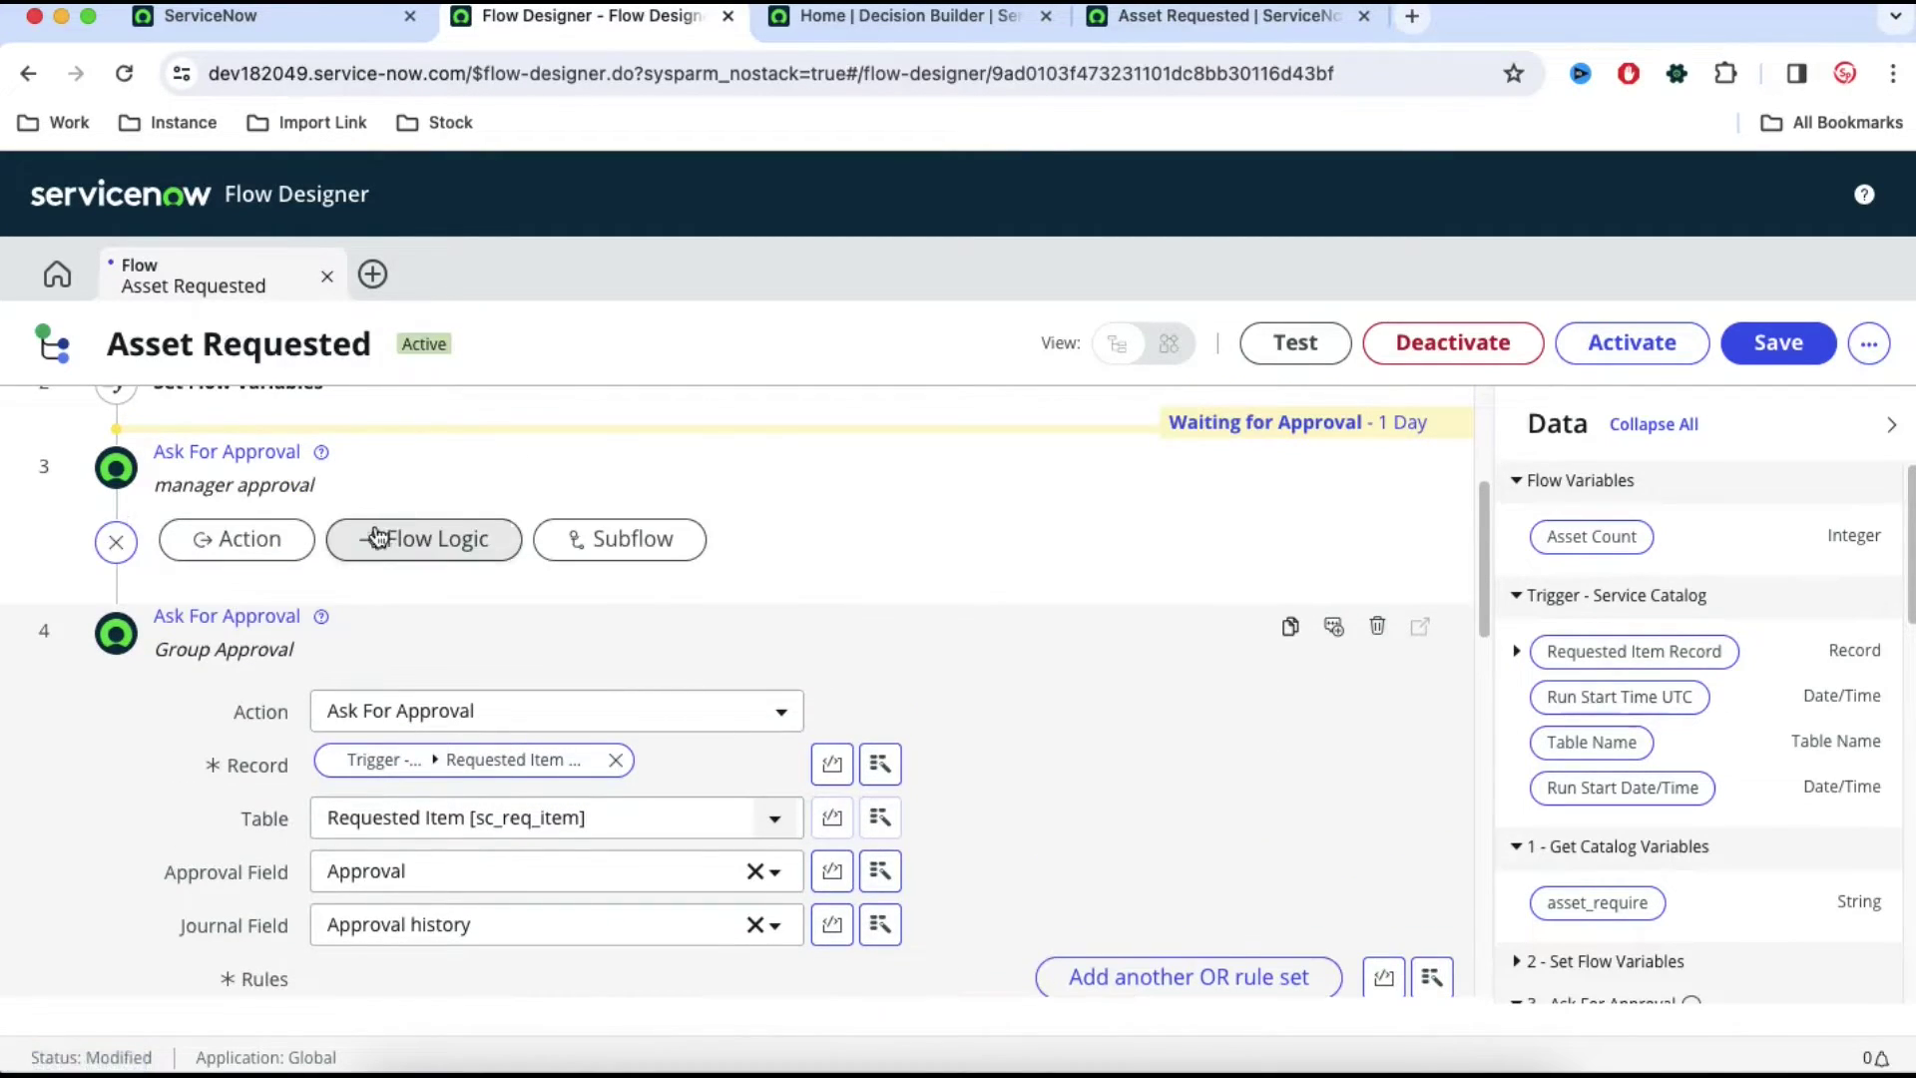
{"action": "left_click", "coordinate": [433, 548]}
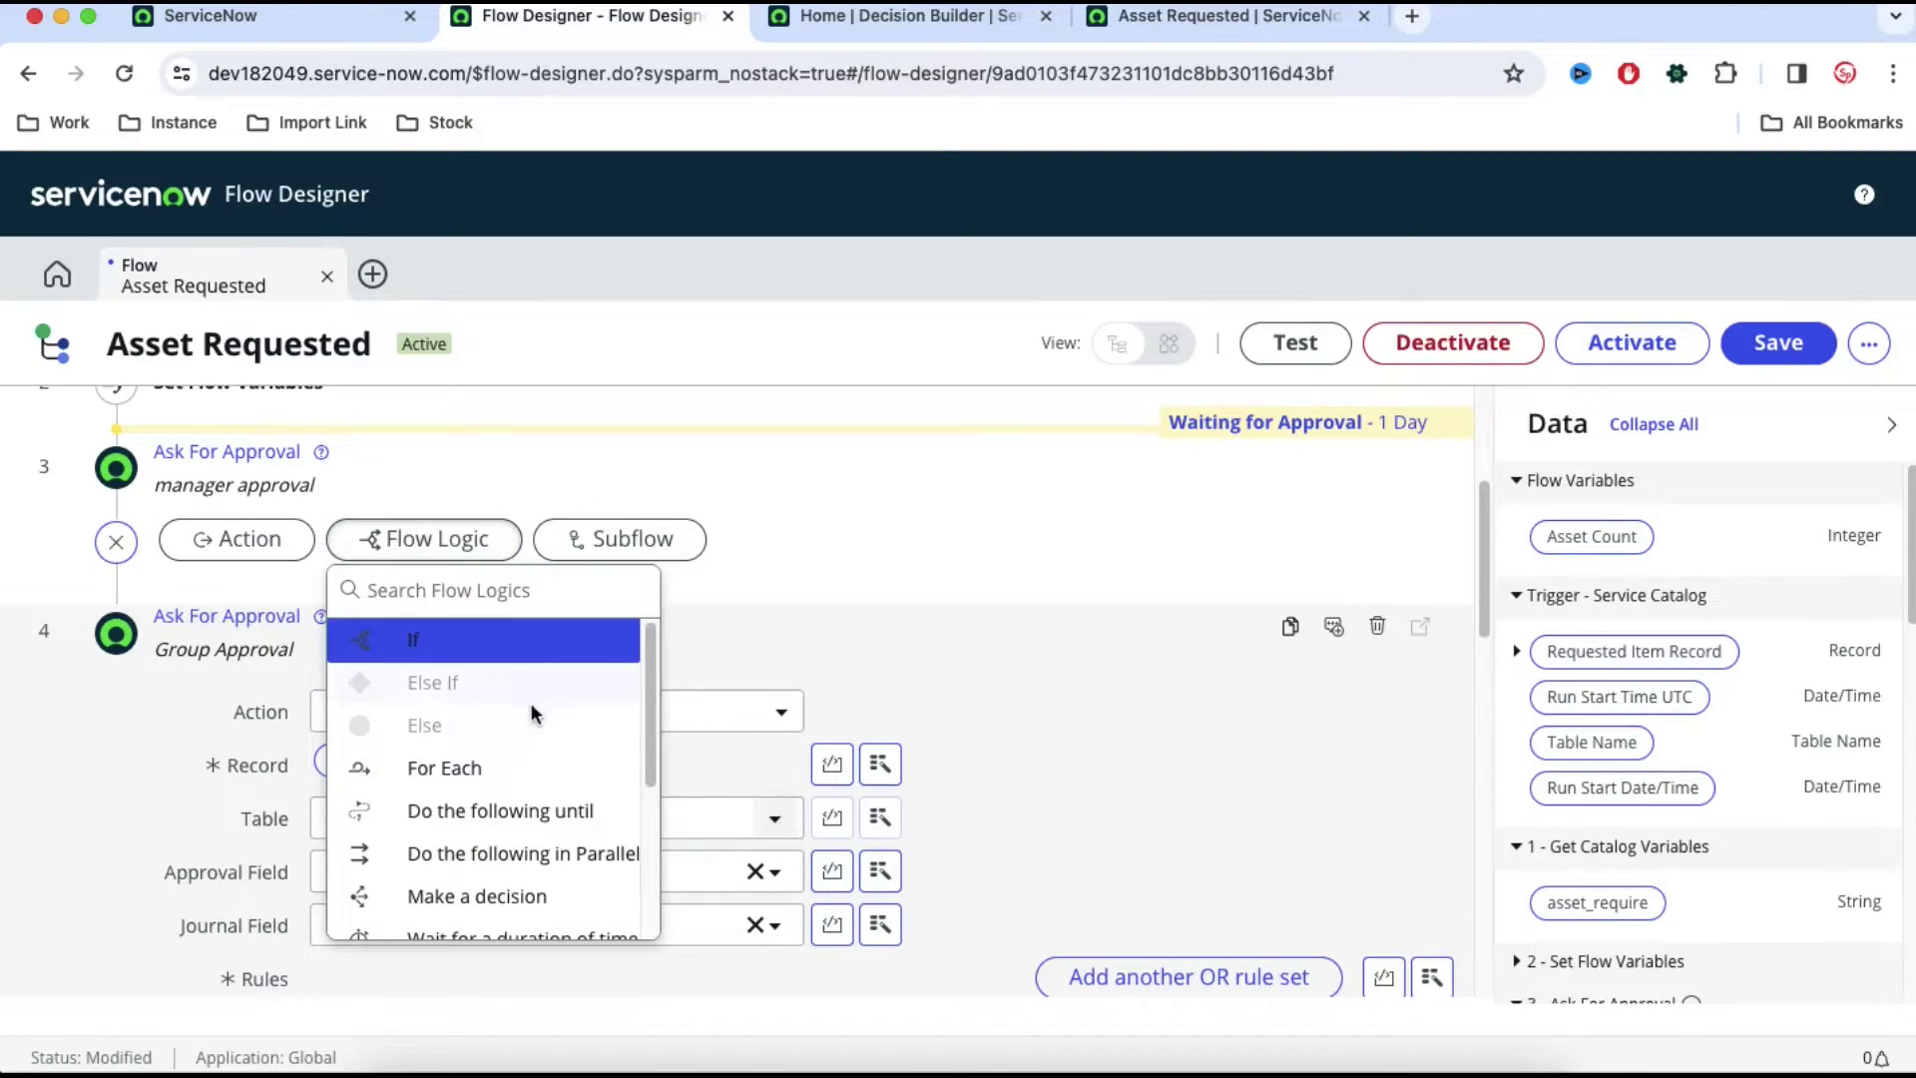
{"action": "scroll", "coordinate": [578, 848], "scroll_direction": "down", "scroll_amount": 1}
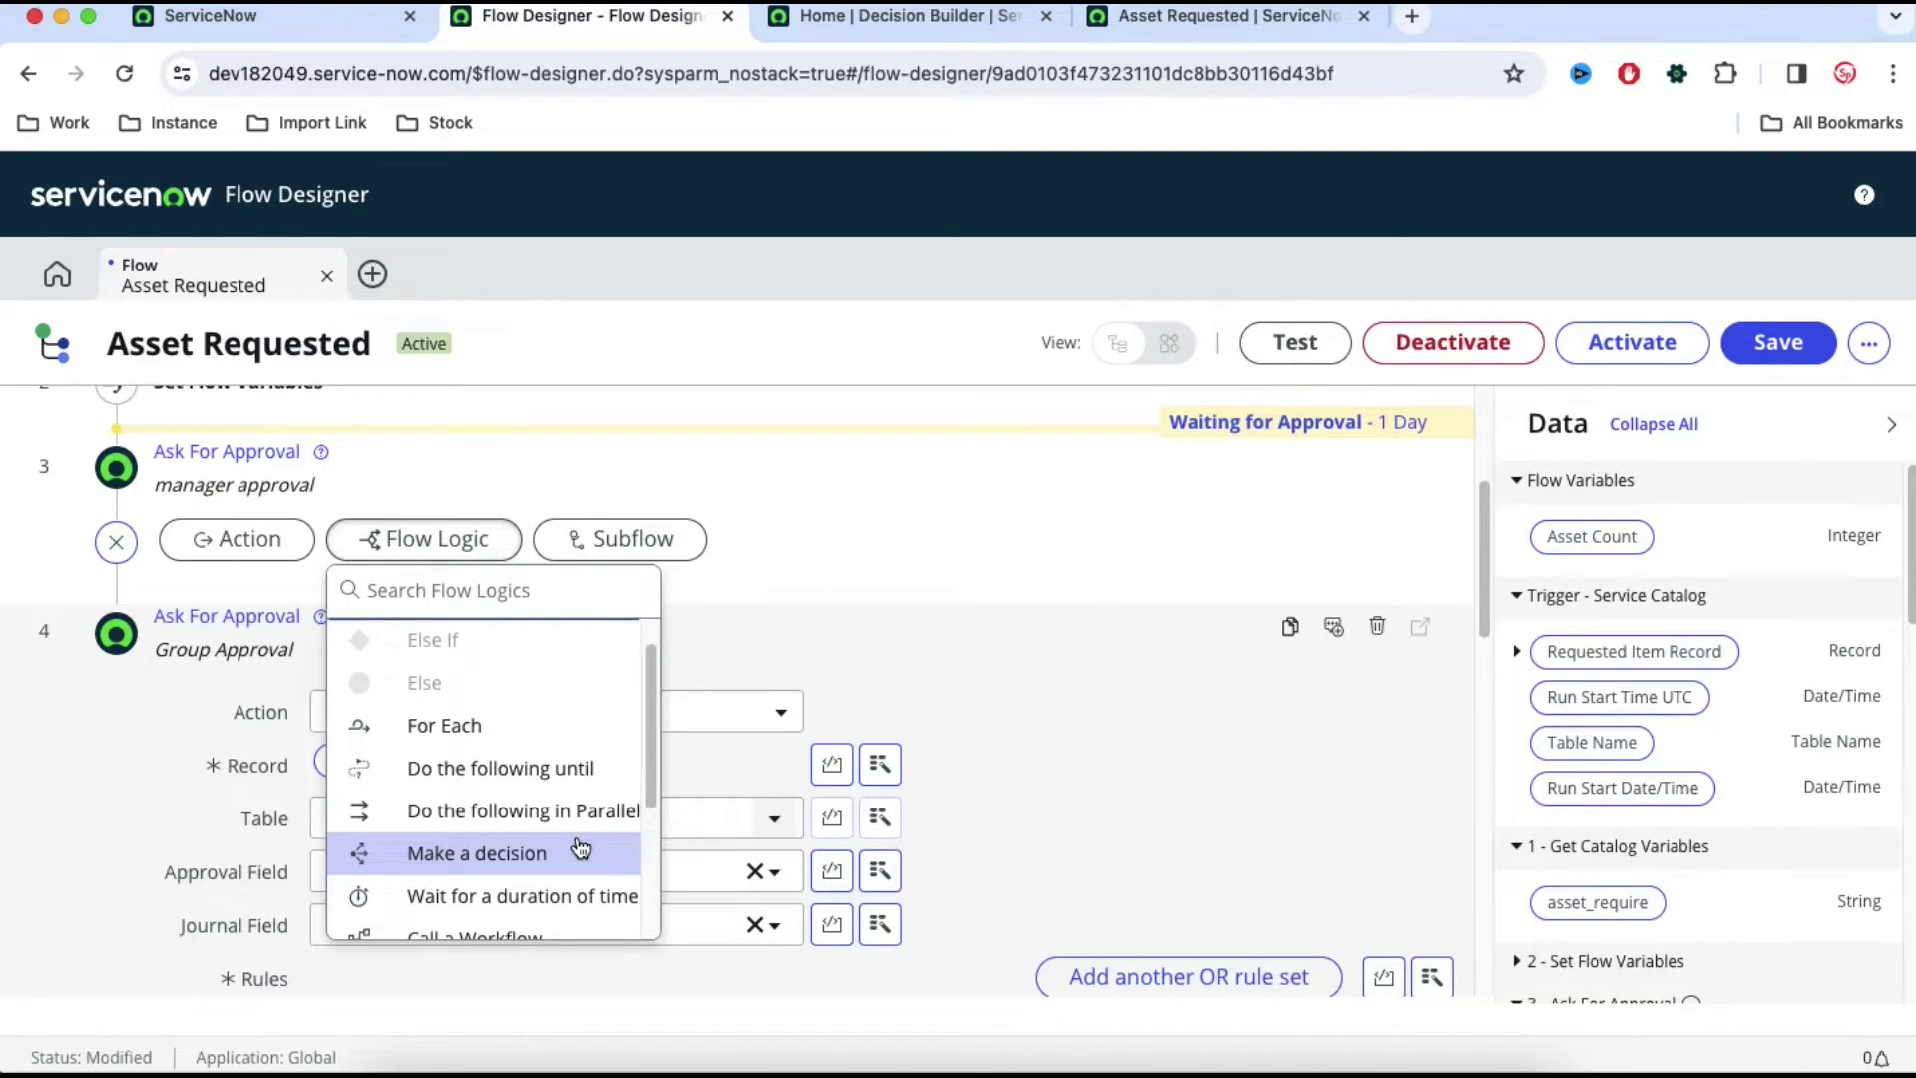
{"action": "left_click", "coordinate": [454, 850]}
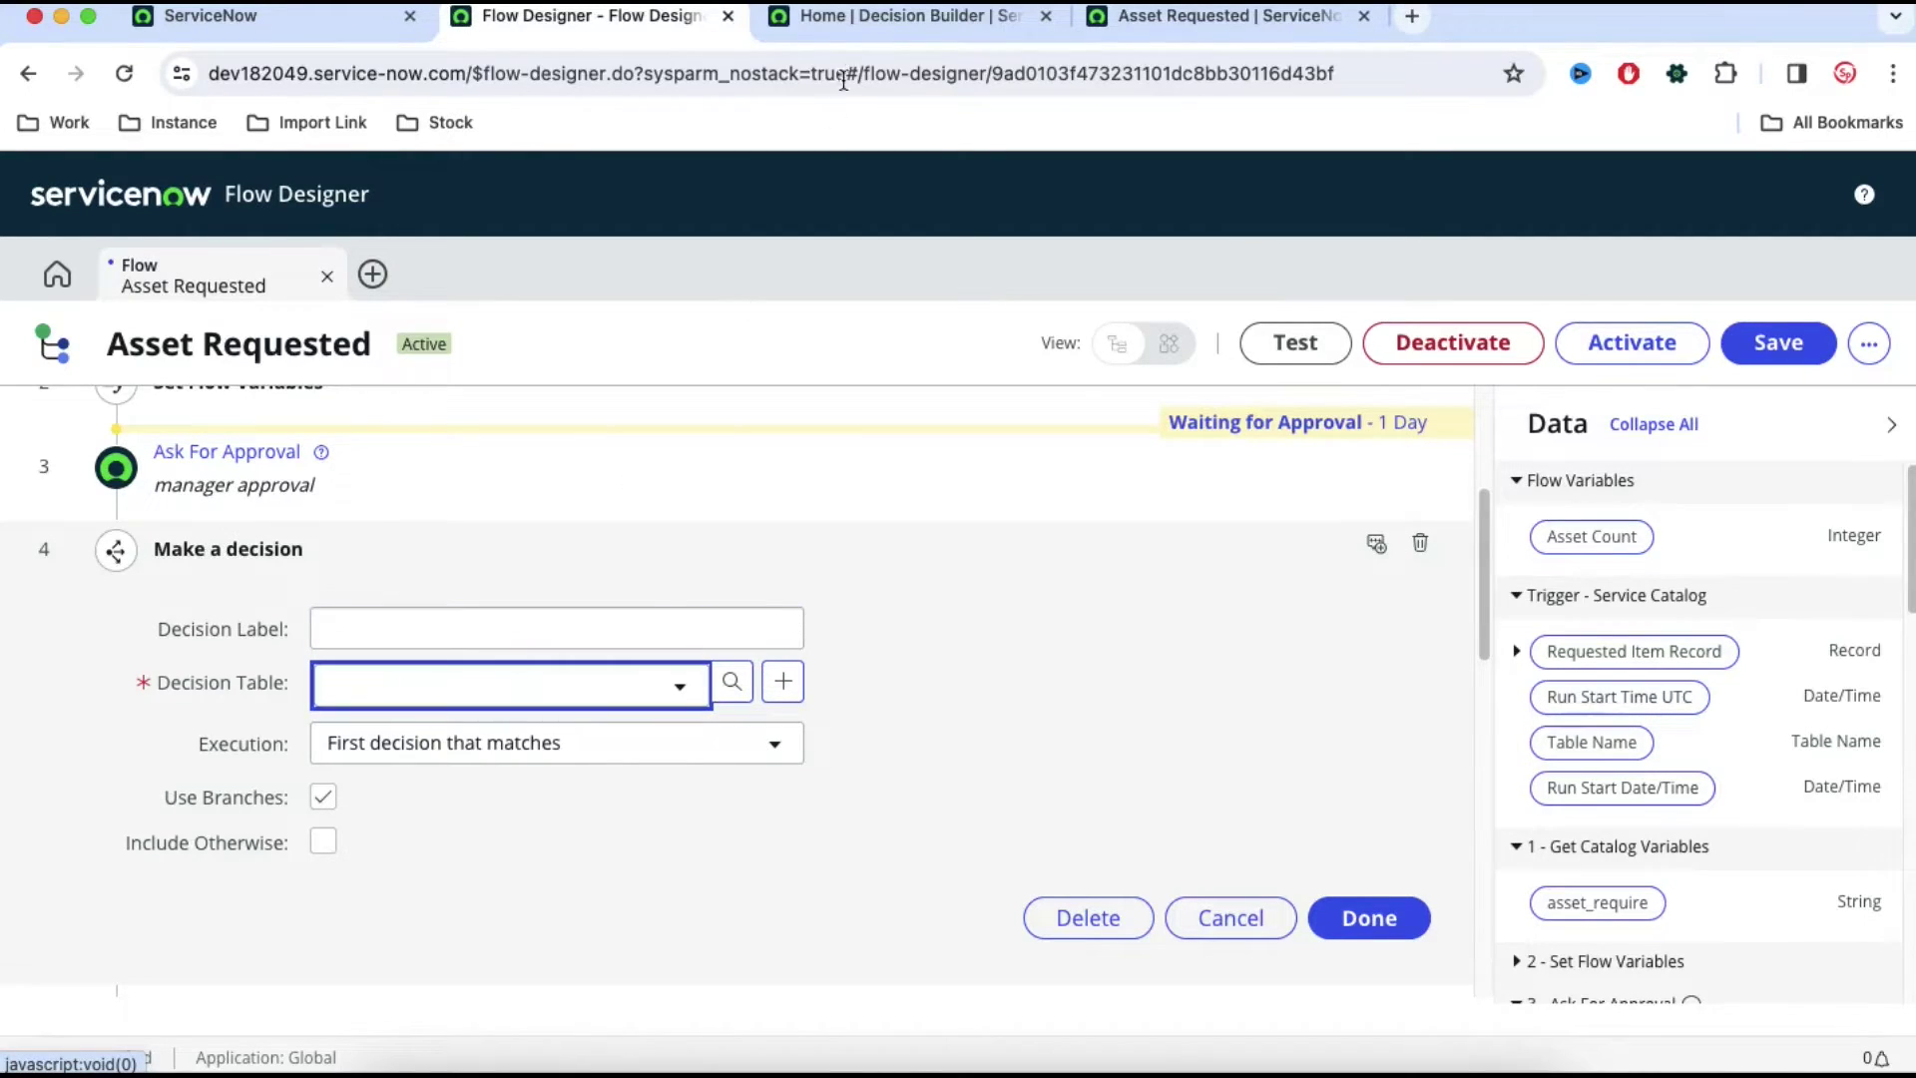
- Copy the decision table's name from Decision Builder and set the new decision step's Decision Table to Asset Result
{"action": "left_click", "coordinate": [883, 16]}
{"action": "left_click_drag", "start_coordinate": [266, 249], "coordinate": [91, 249]}
{"action": "key", "text": "super+c"}
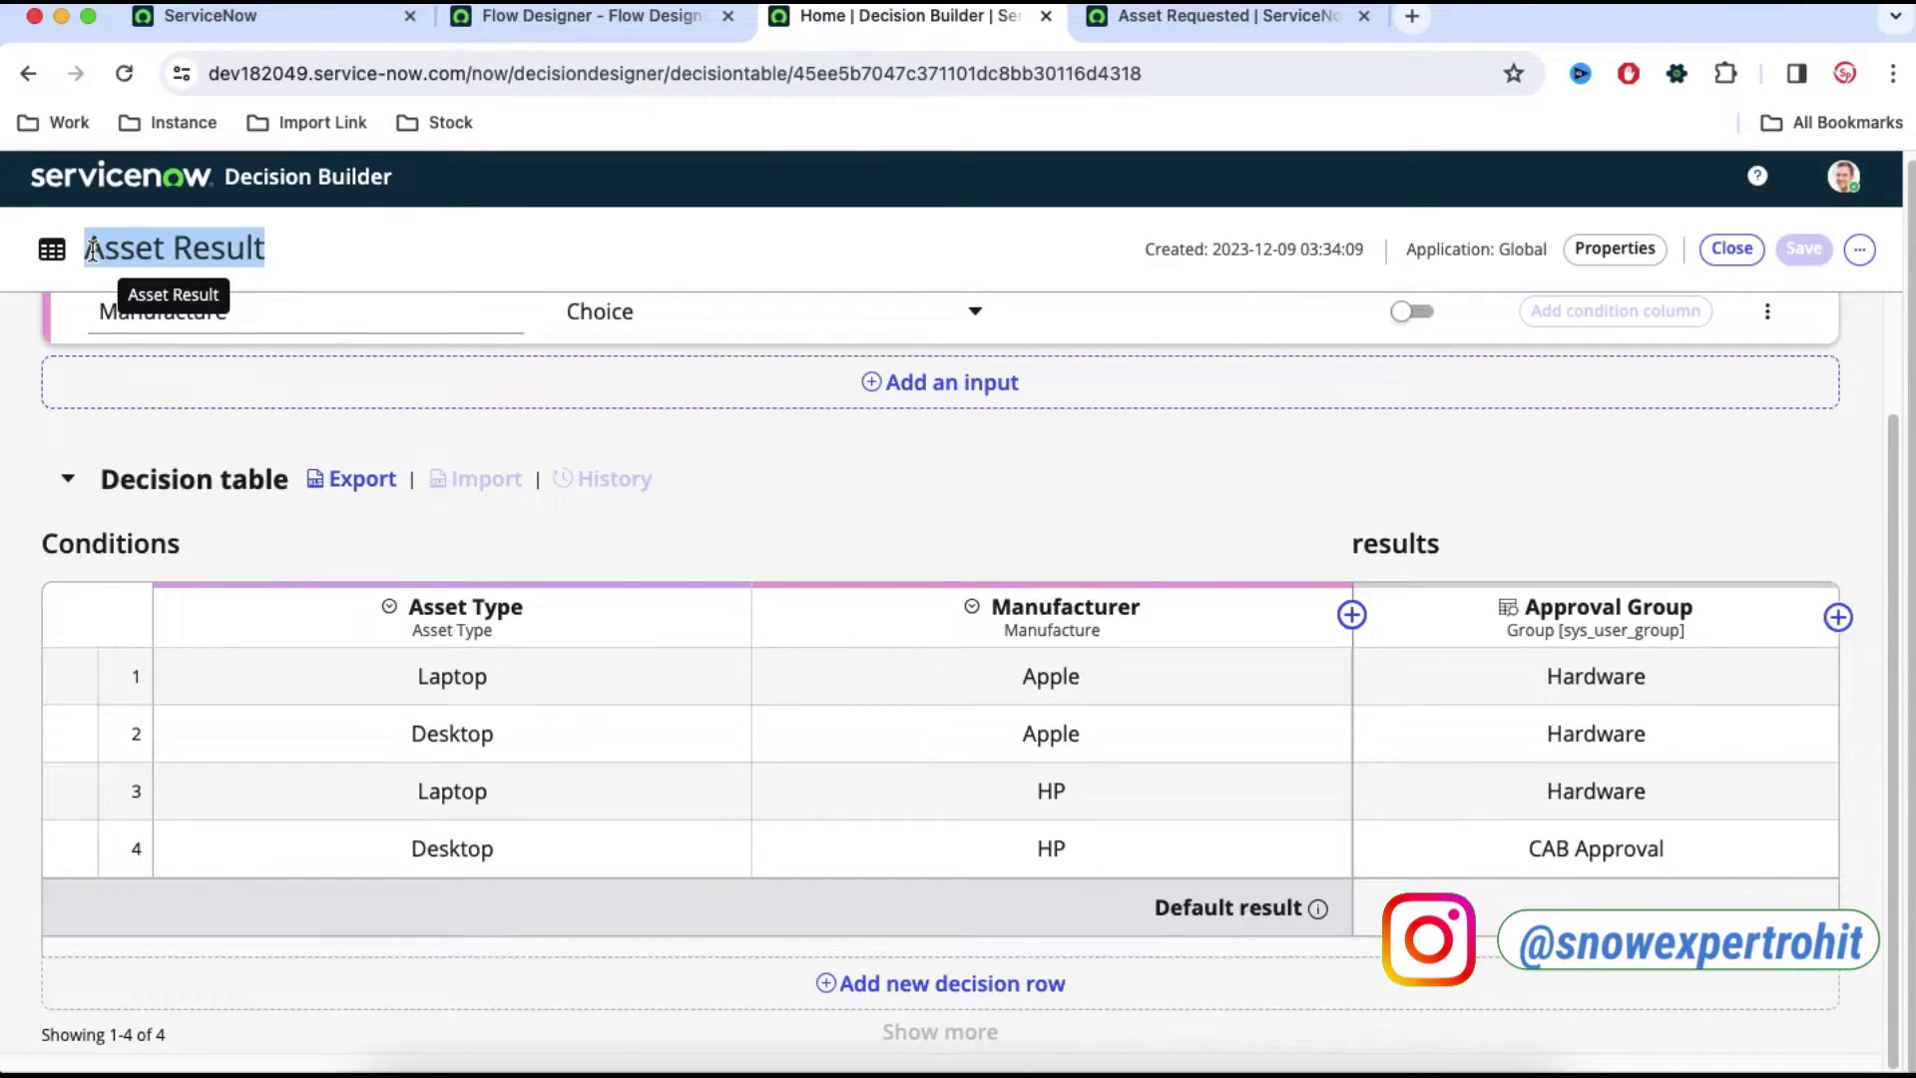
{"action": "left_click", "coordinate": [608, 18]}
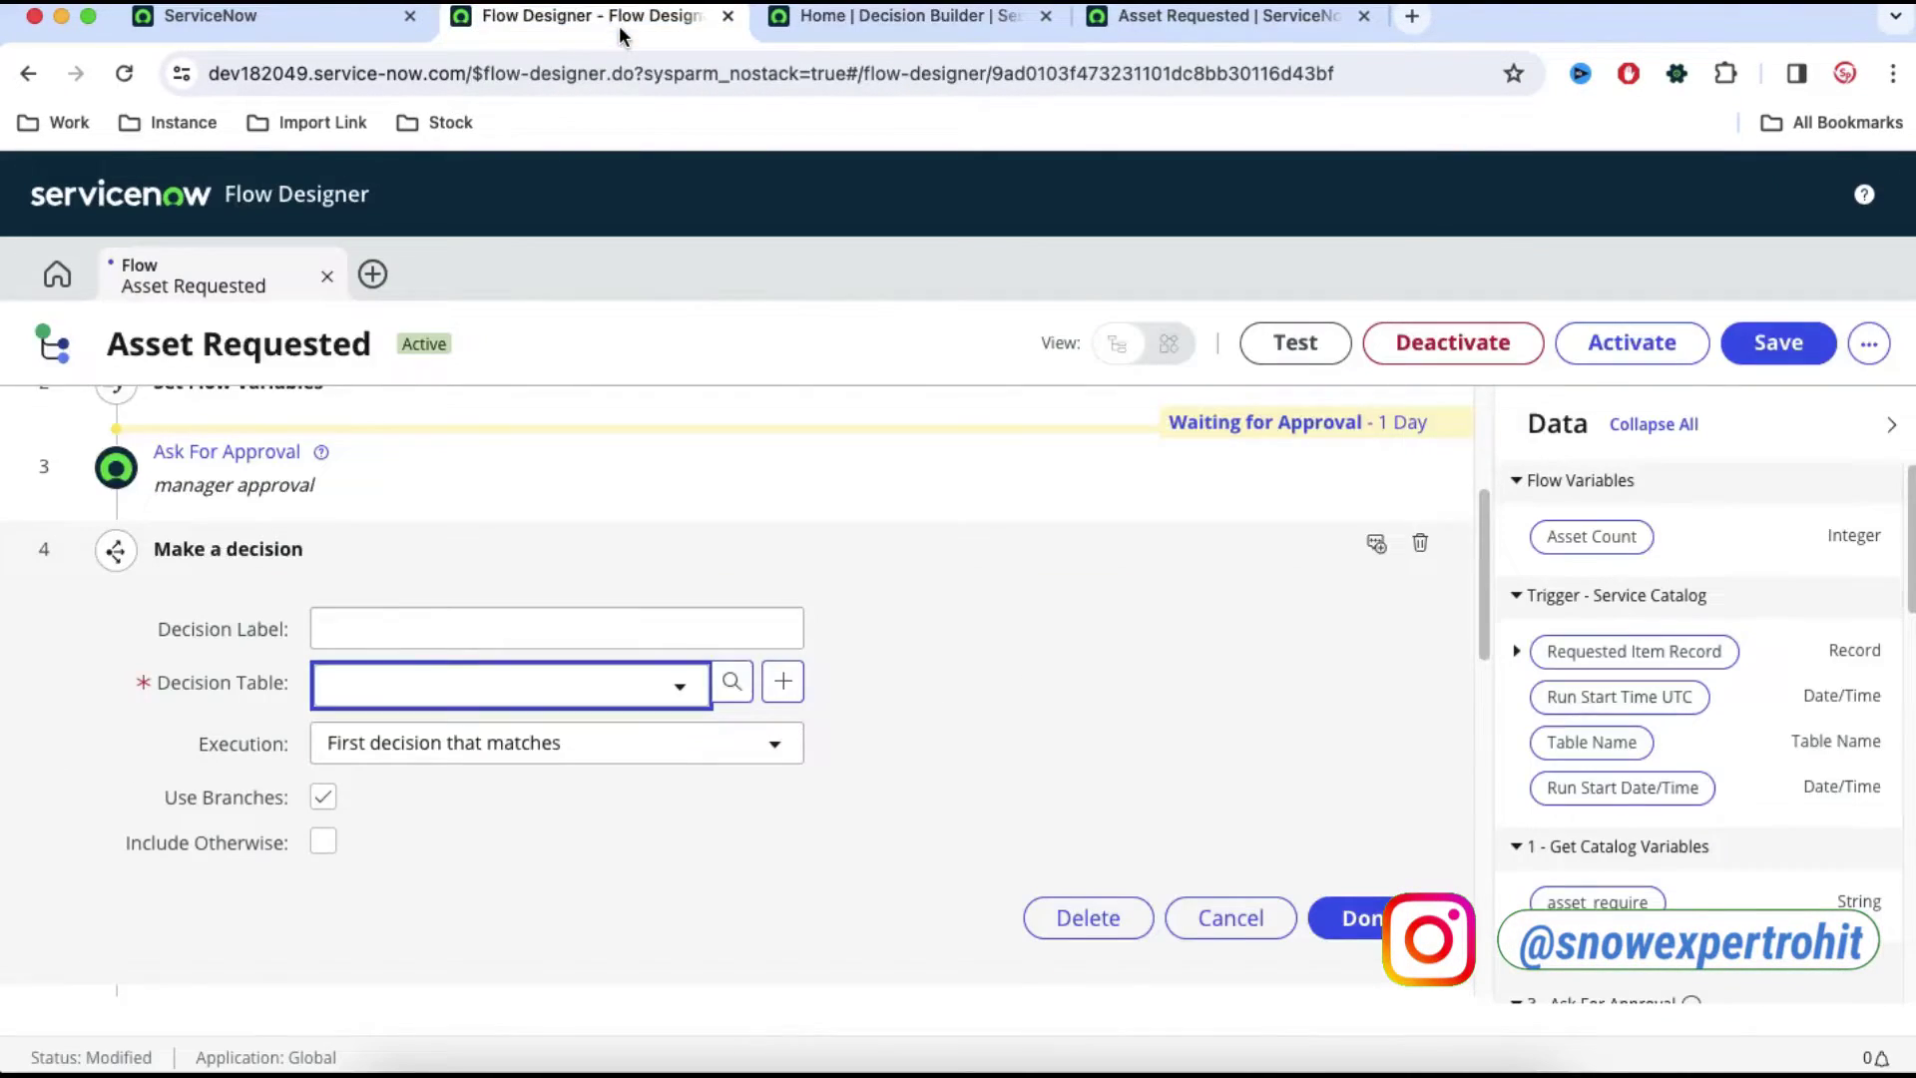
{"action": "left_click", "coordinate": [611, 691]}
{"action": "key", "text": "super+v"}
{"action": "left_click", "coordinate": [516, 788]}
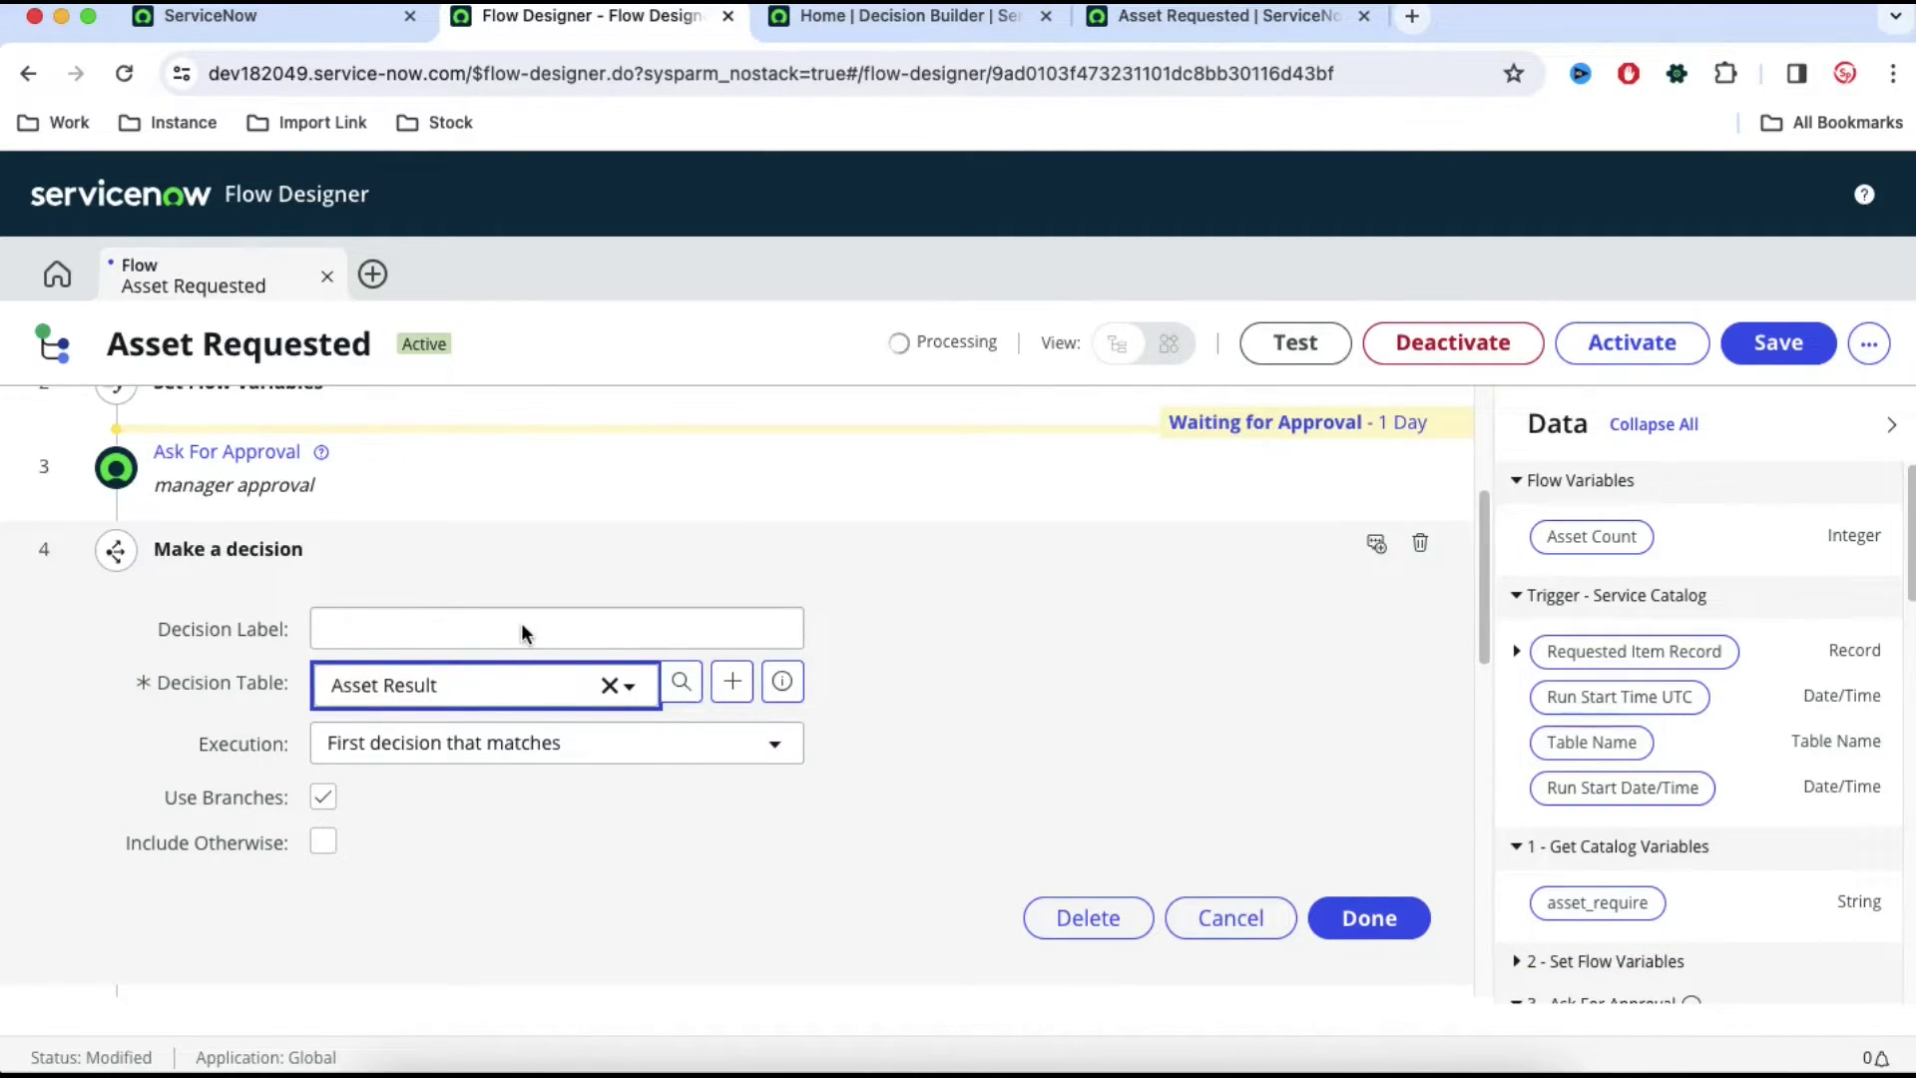
- Label the decision step Asset Result and save the flow
{"action": "left_click", "coordinate": [420, 628]}
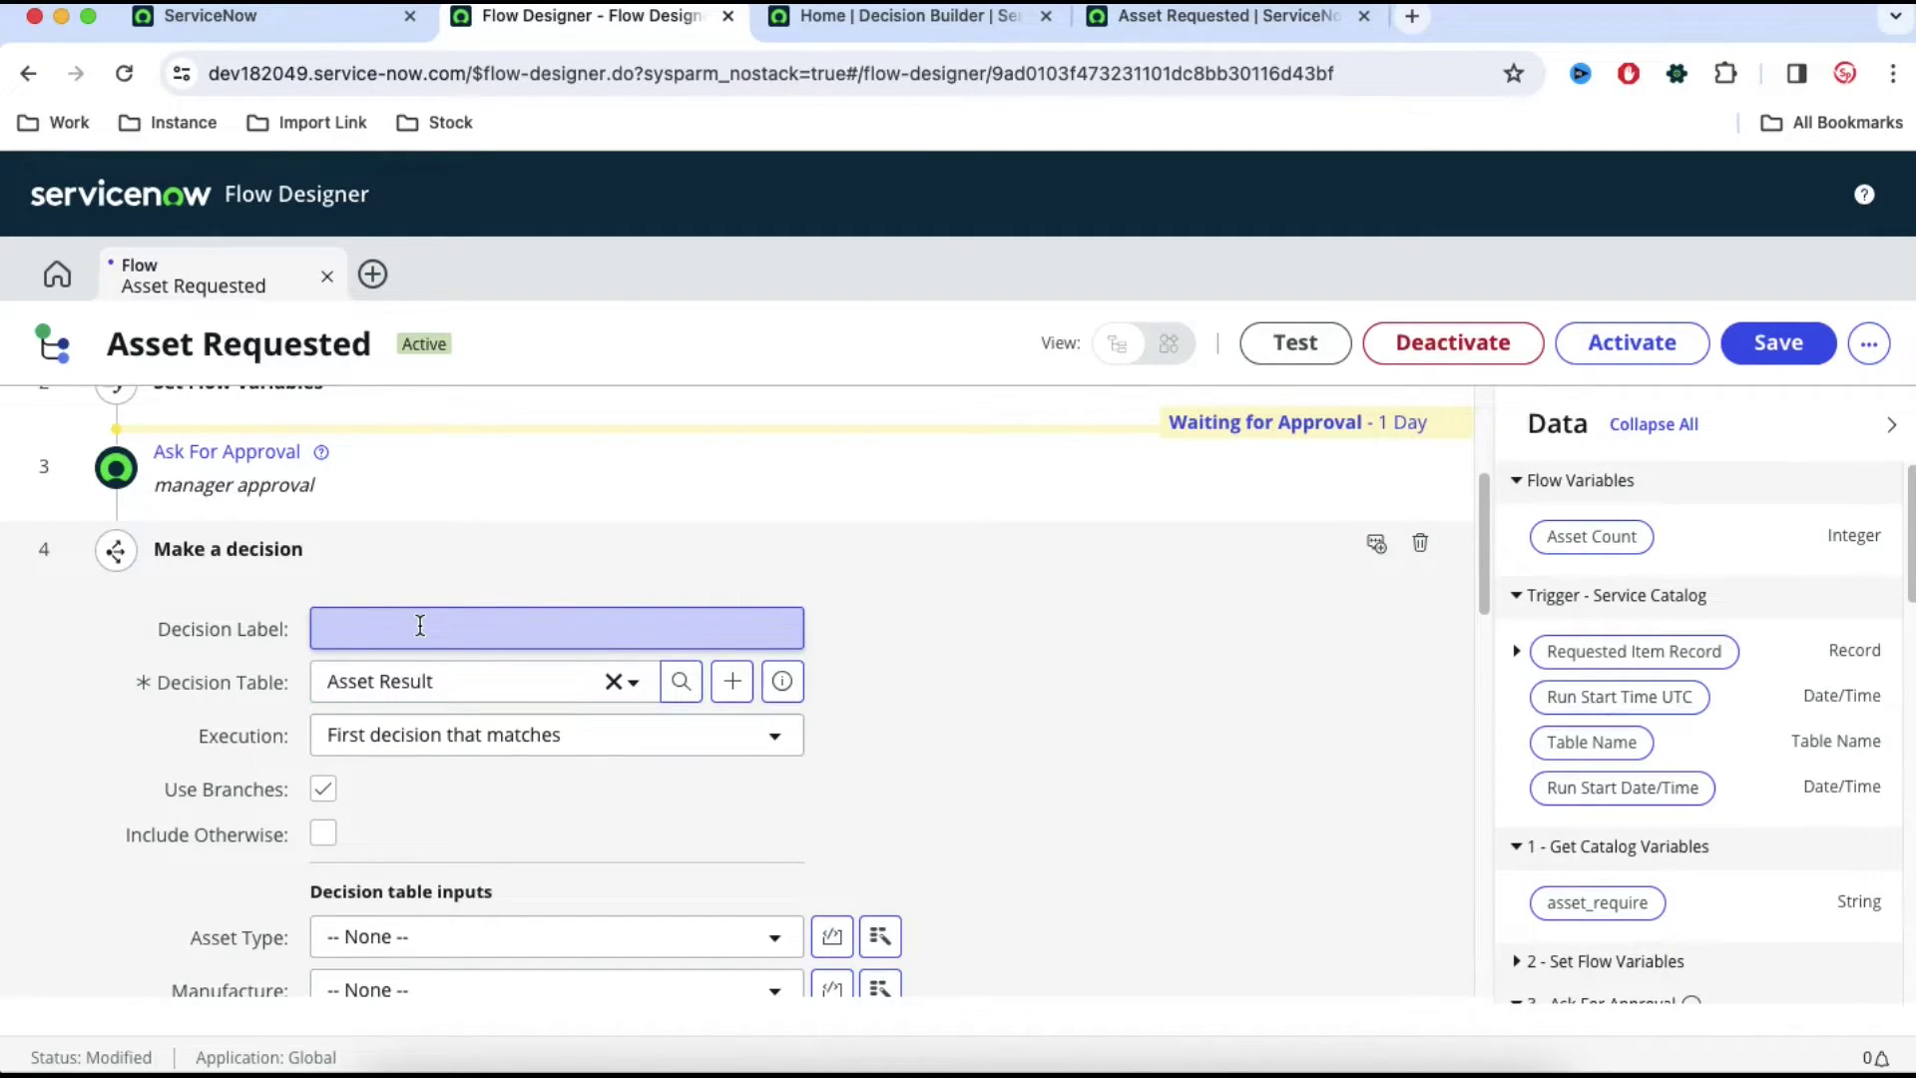
{"action": "key", "text": "super+v"}
{"action": "scroll", "coordinate": [1050, 770], "scroll_direction": "up", "scroll_amount": 2}
{"action": "scroll", "coordinate": [584, 884], "scroll_direction": "down", "scroll_amount": 1}
{"action": "scroll", "coordinate": [627, 872], "scroll_direction": "up", "scroll_amount": 3}
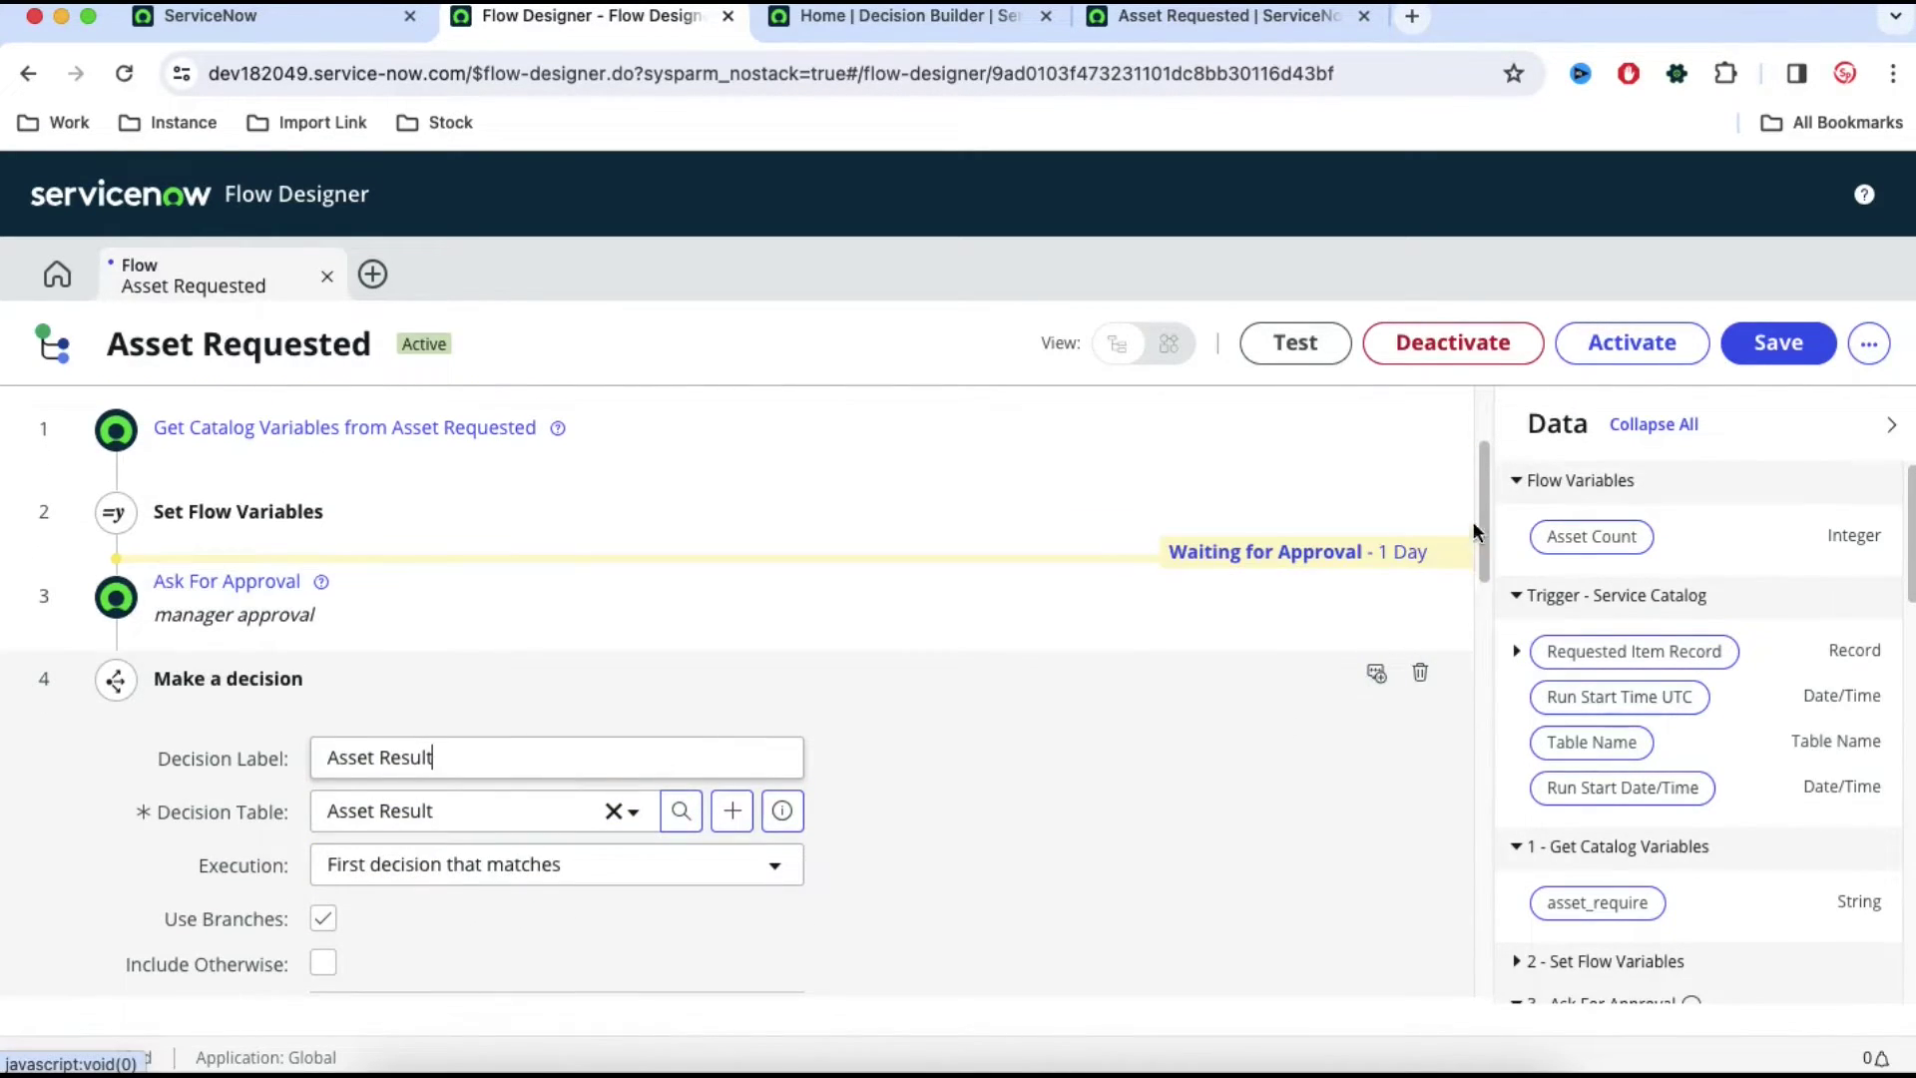
{"action": "key", "text": "Tab"}
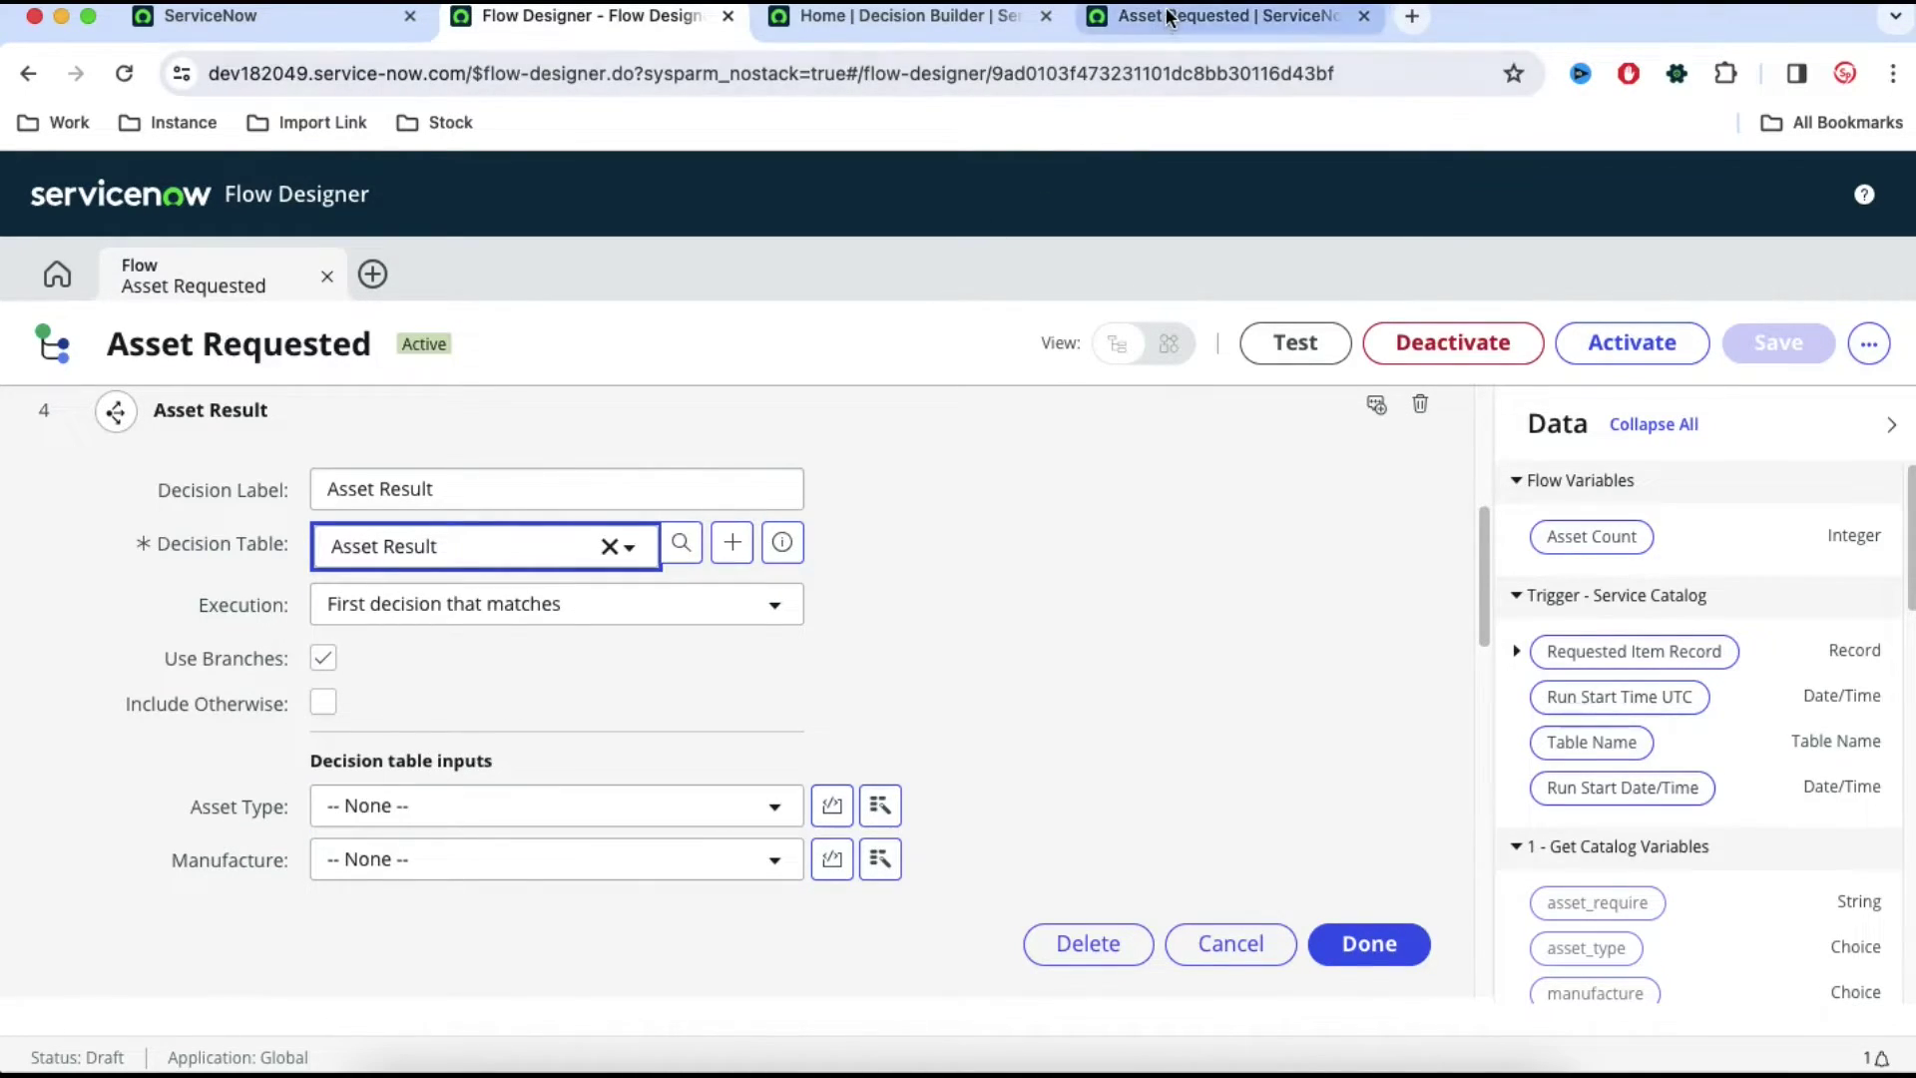
- Check the catalog item's variables and map the decision's Asset Type input to asset_type from Get Catalog Variables
{"action": "left_click", "coordinate": [1227, 16]}
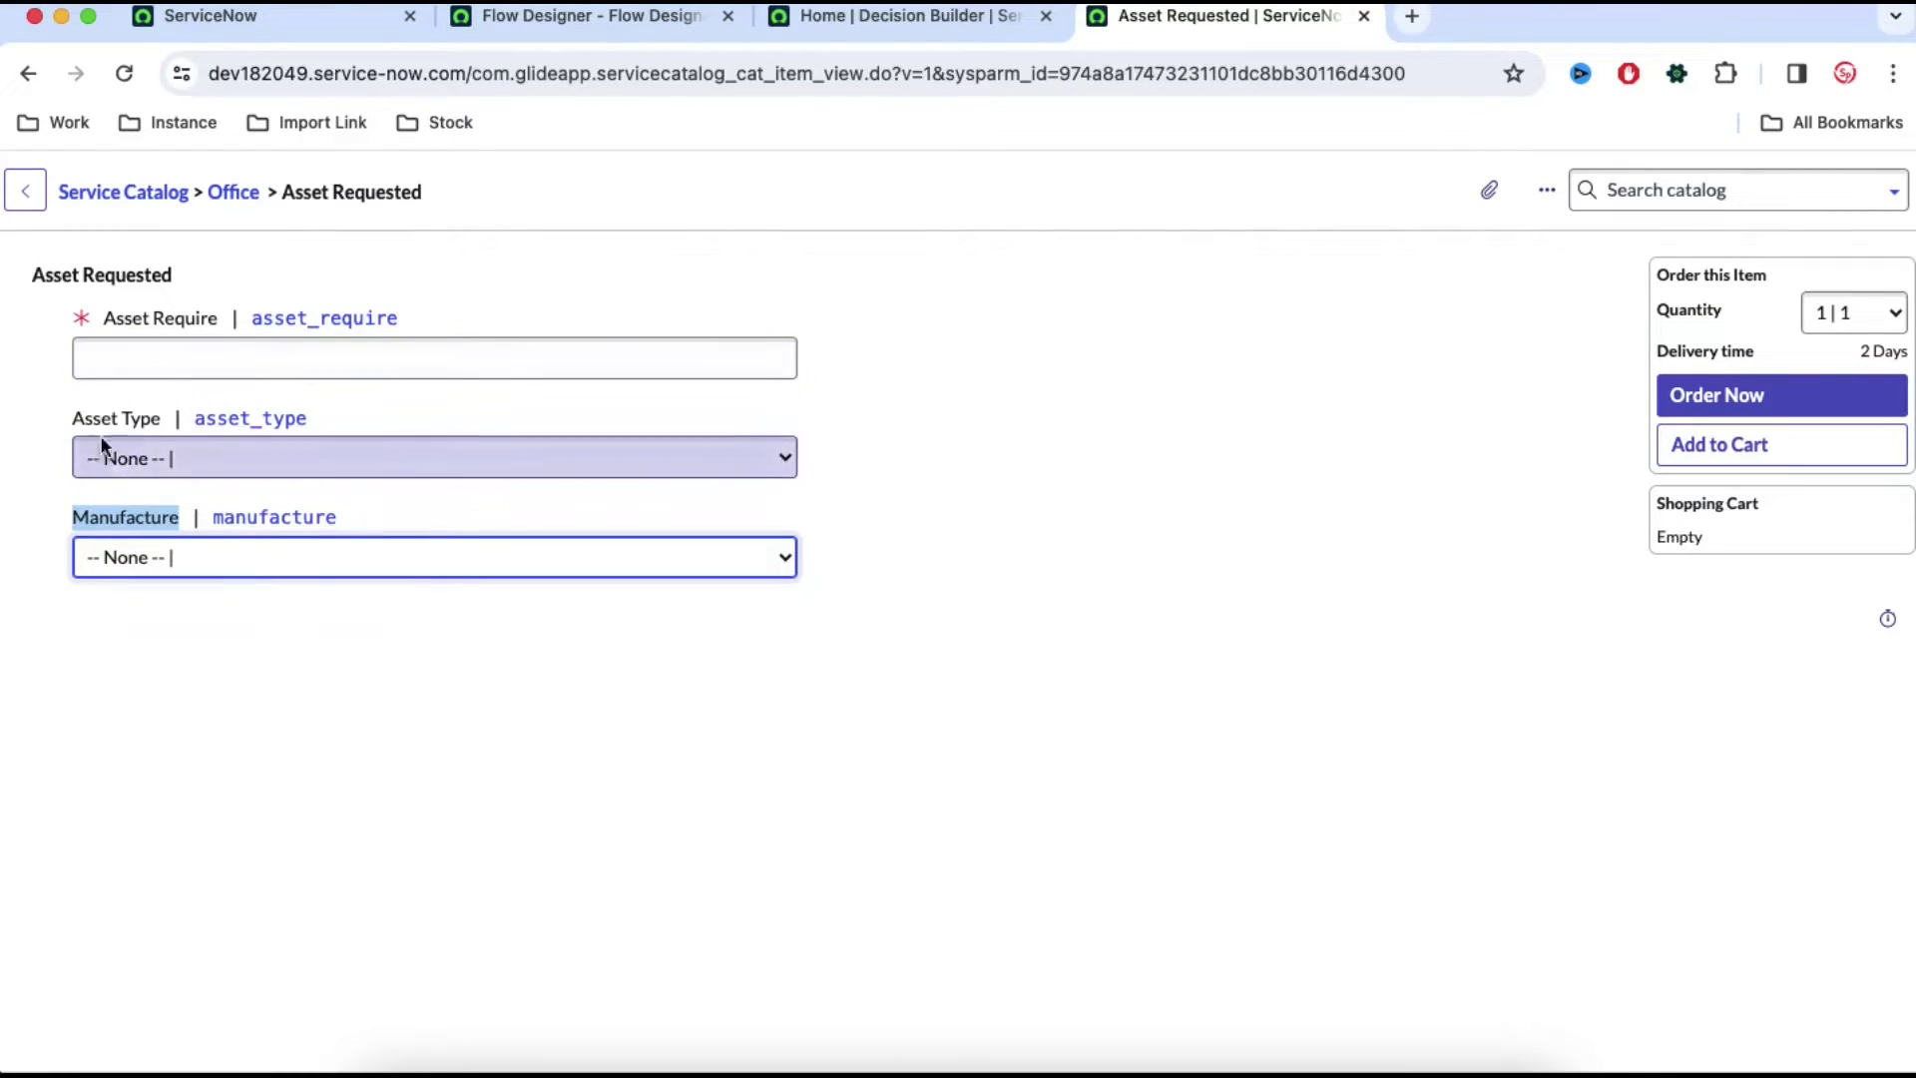
{"action": "left_click", "coordinate": [586, 24]}
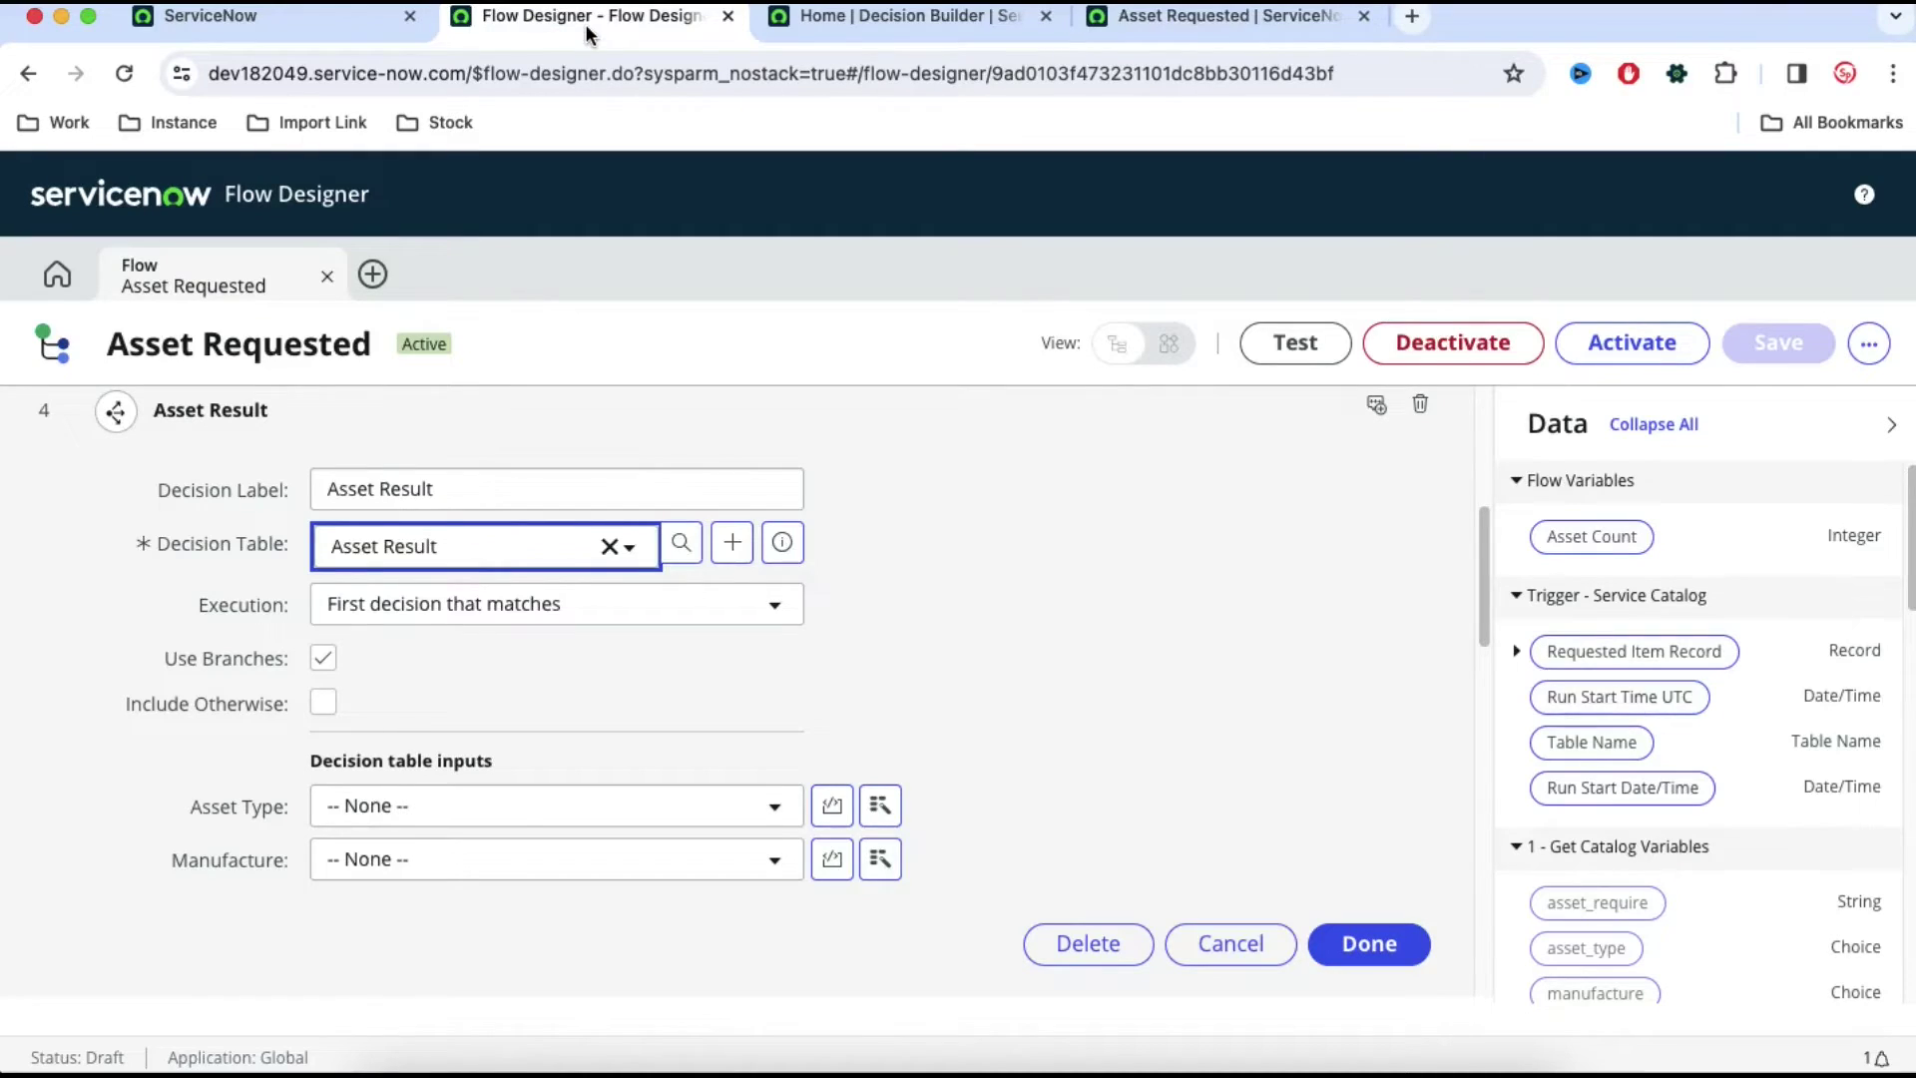
{"action": "left_click", "coordinate": [882, 808]}
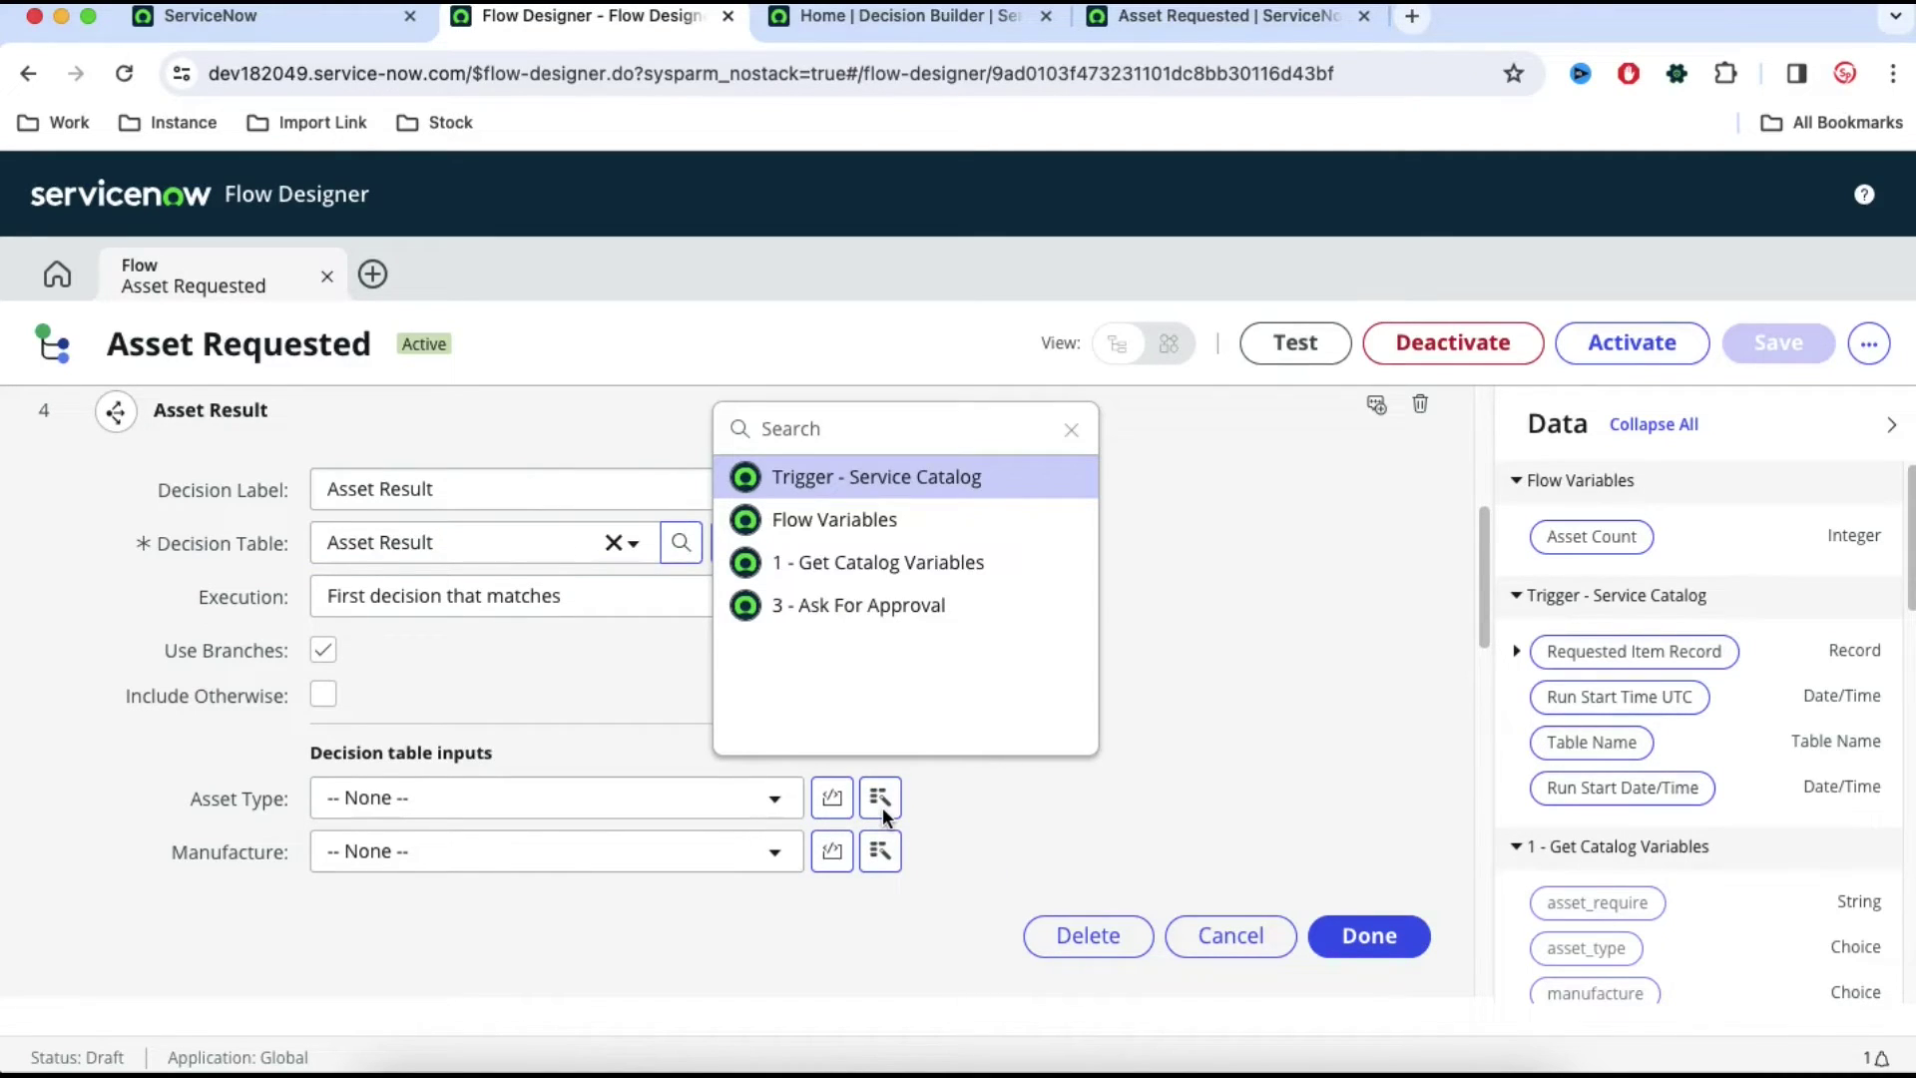
{"action": "left_click", "coordinate": [883, 564]}
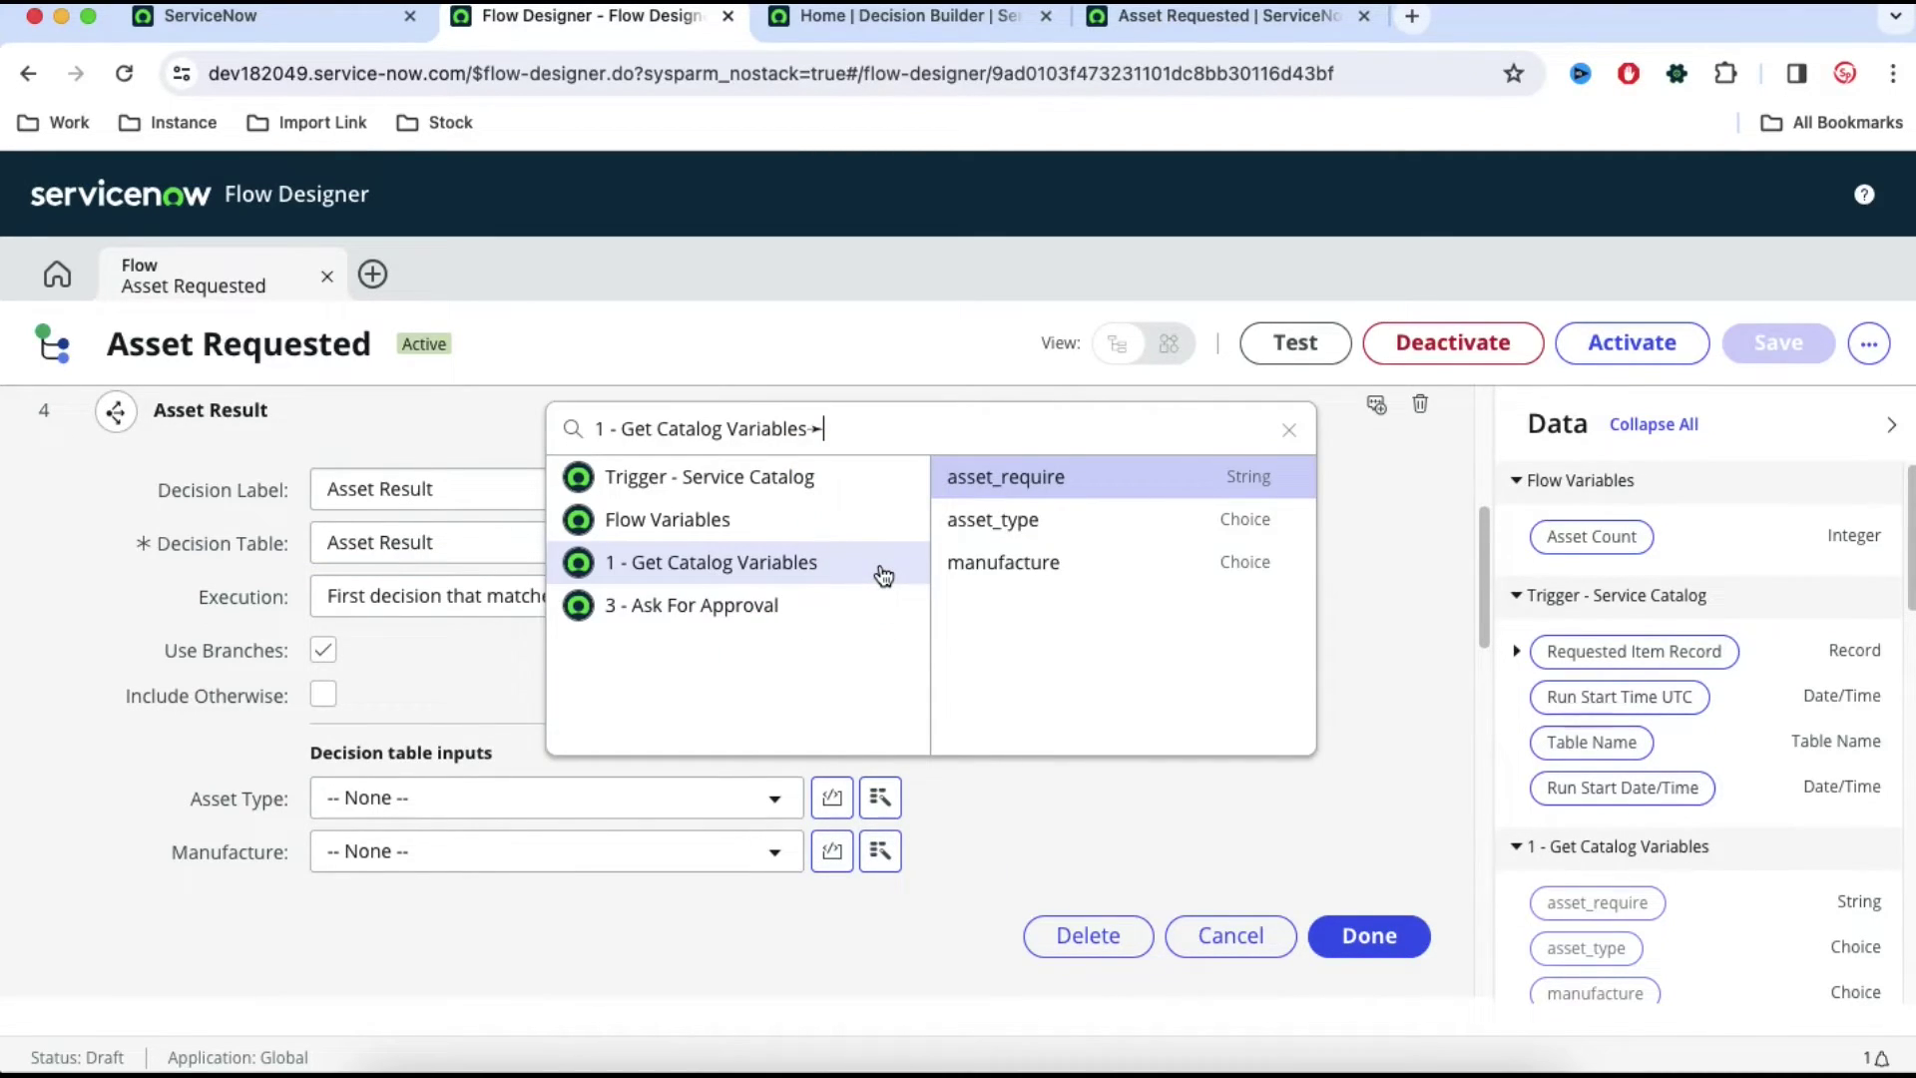
{"action": "left_click", "coordinate": [1054, 520]}
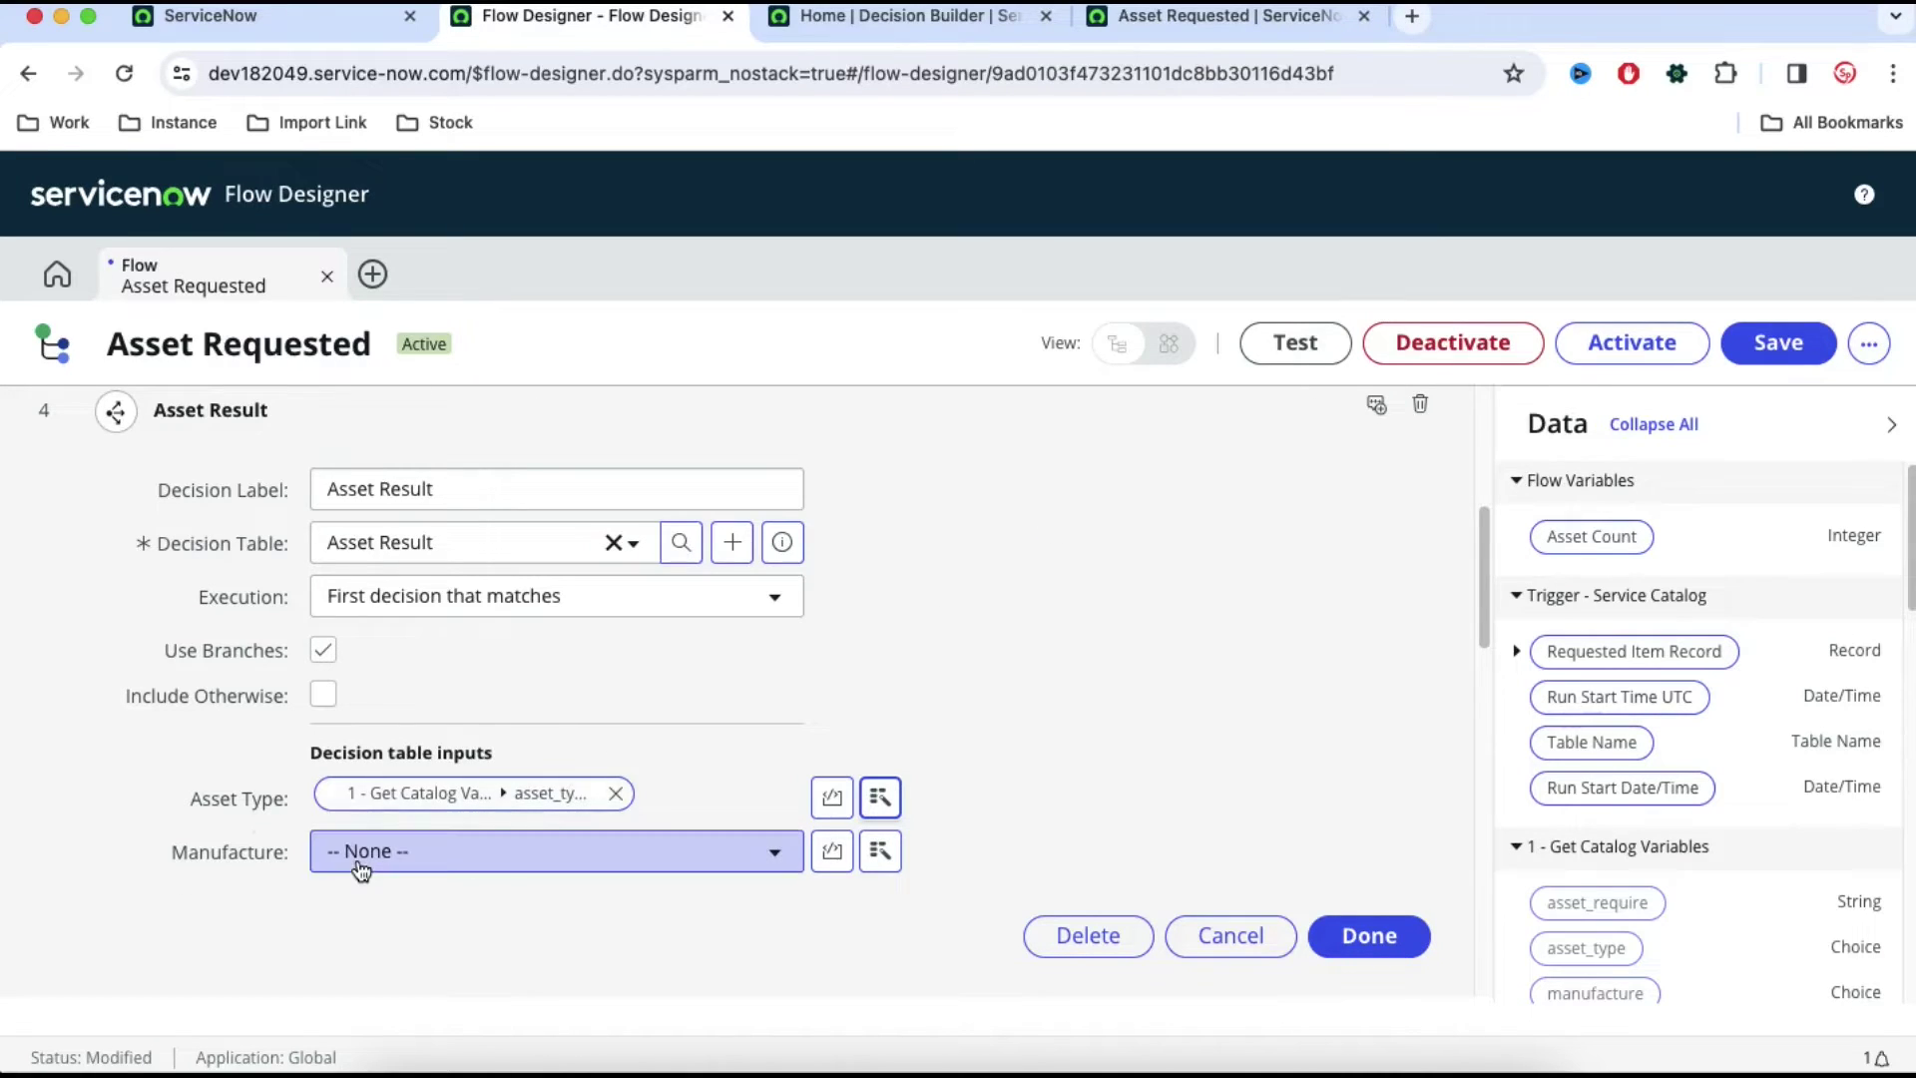
- Map the decision's Manufacture input to manufacture from Get Catalog Variables and finish the decision step
{"action": "left_click", "coordinate": [878, 853]}
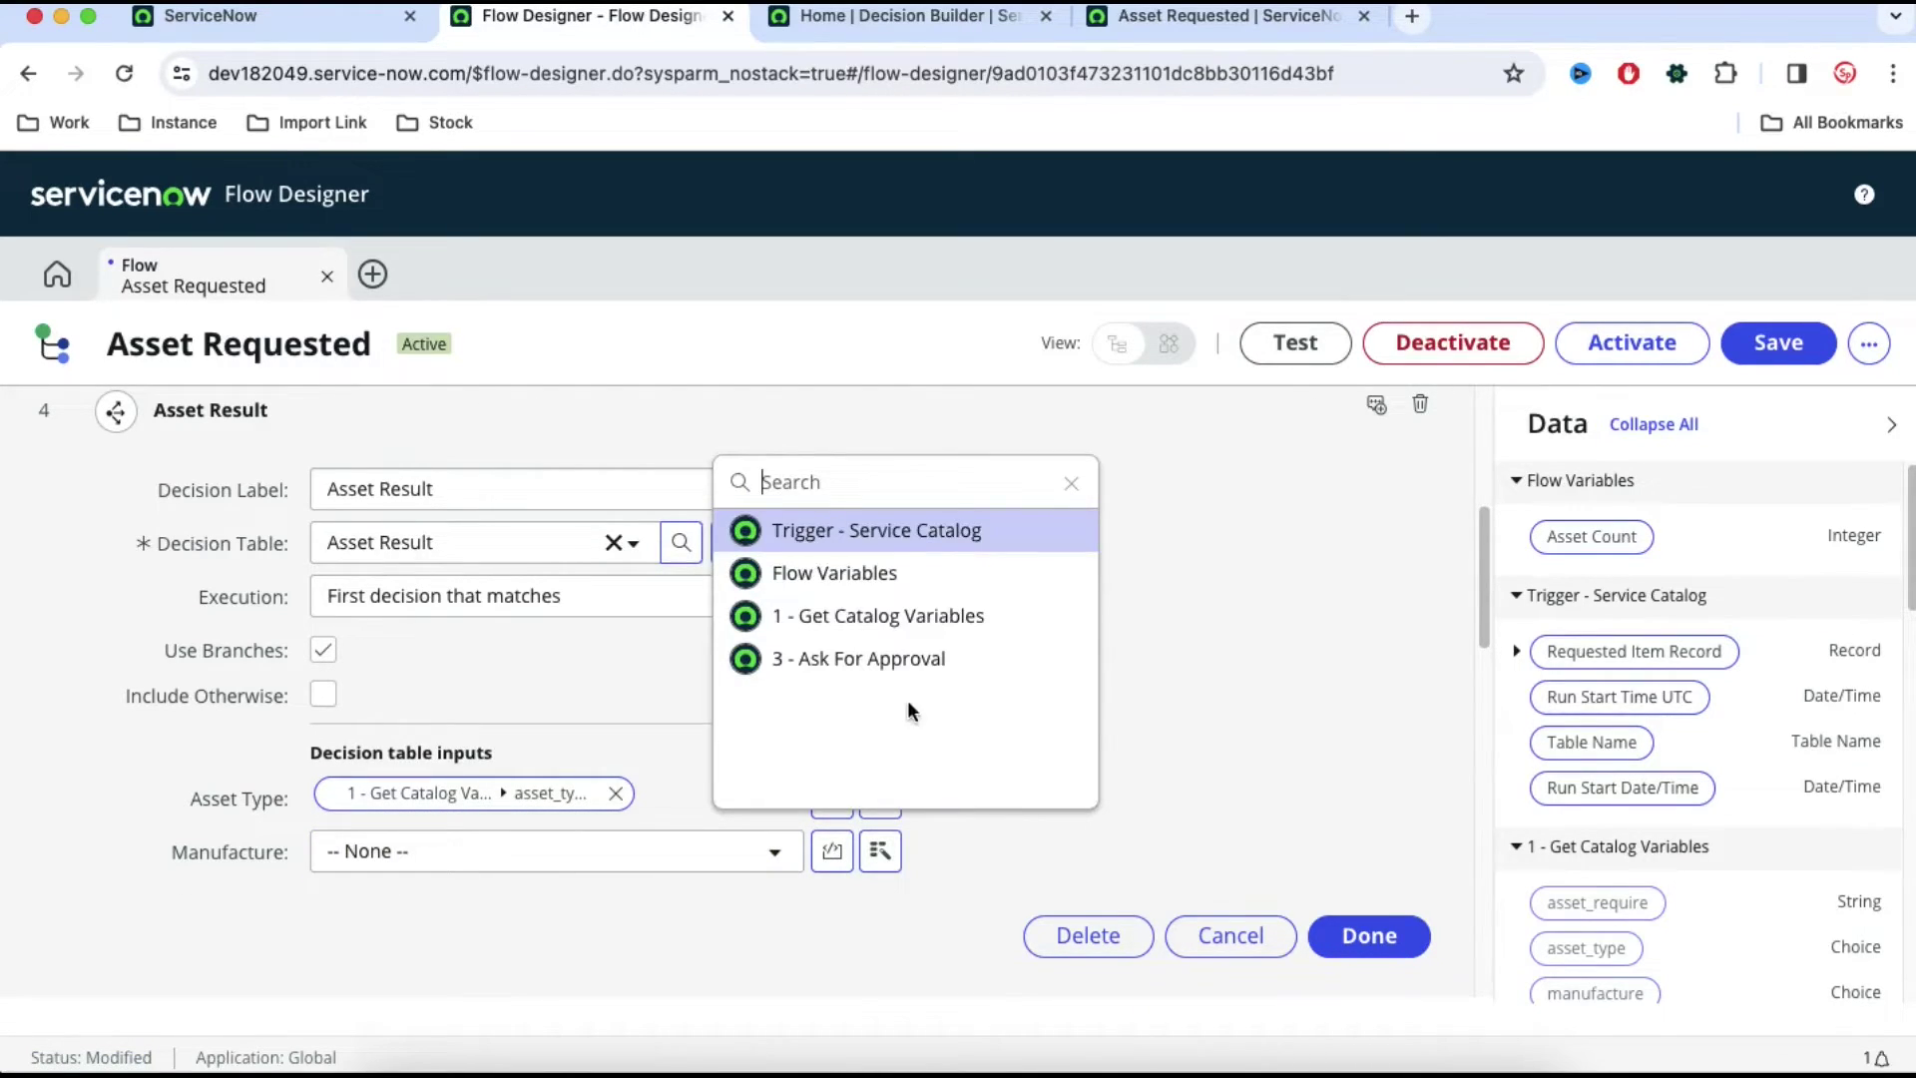
{"action": "left_click", "coordinate": [924, 615]}
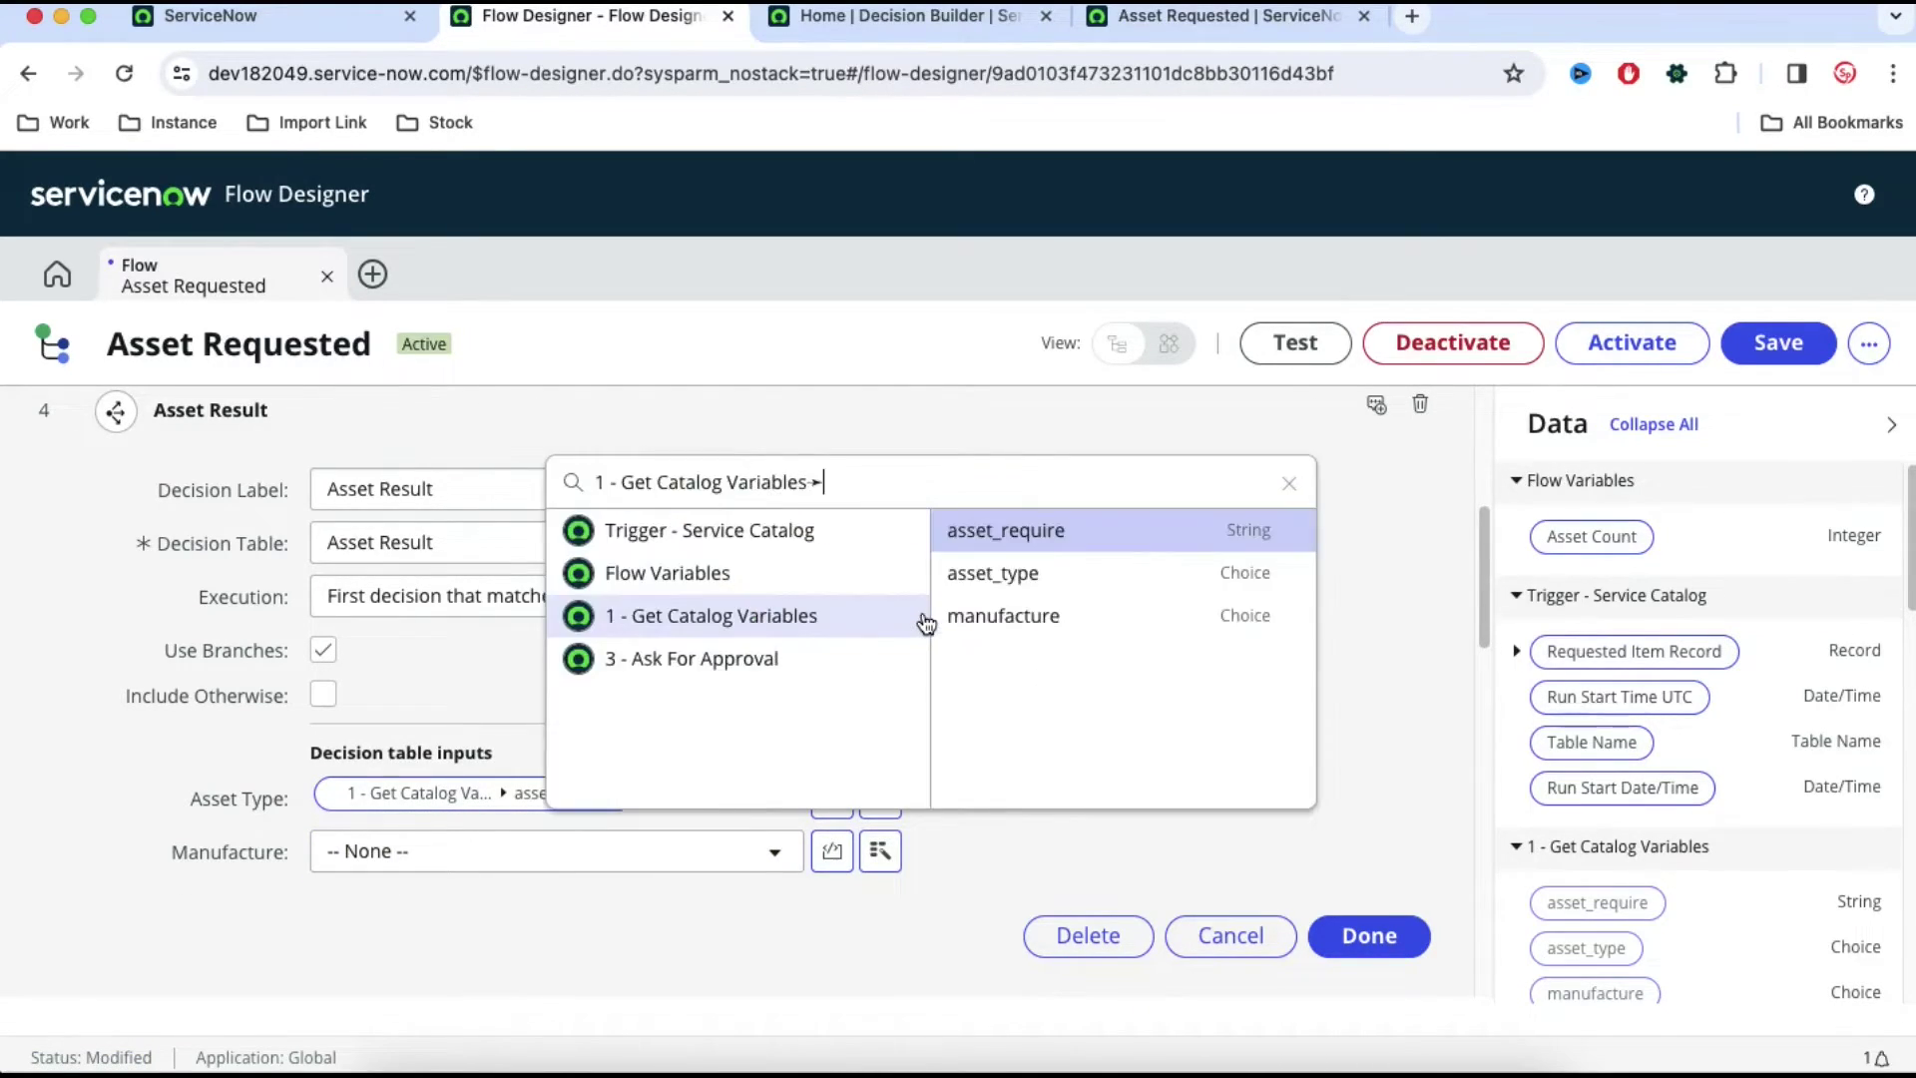
{"action": "left_click", "coordinate": [1018, 620]}
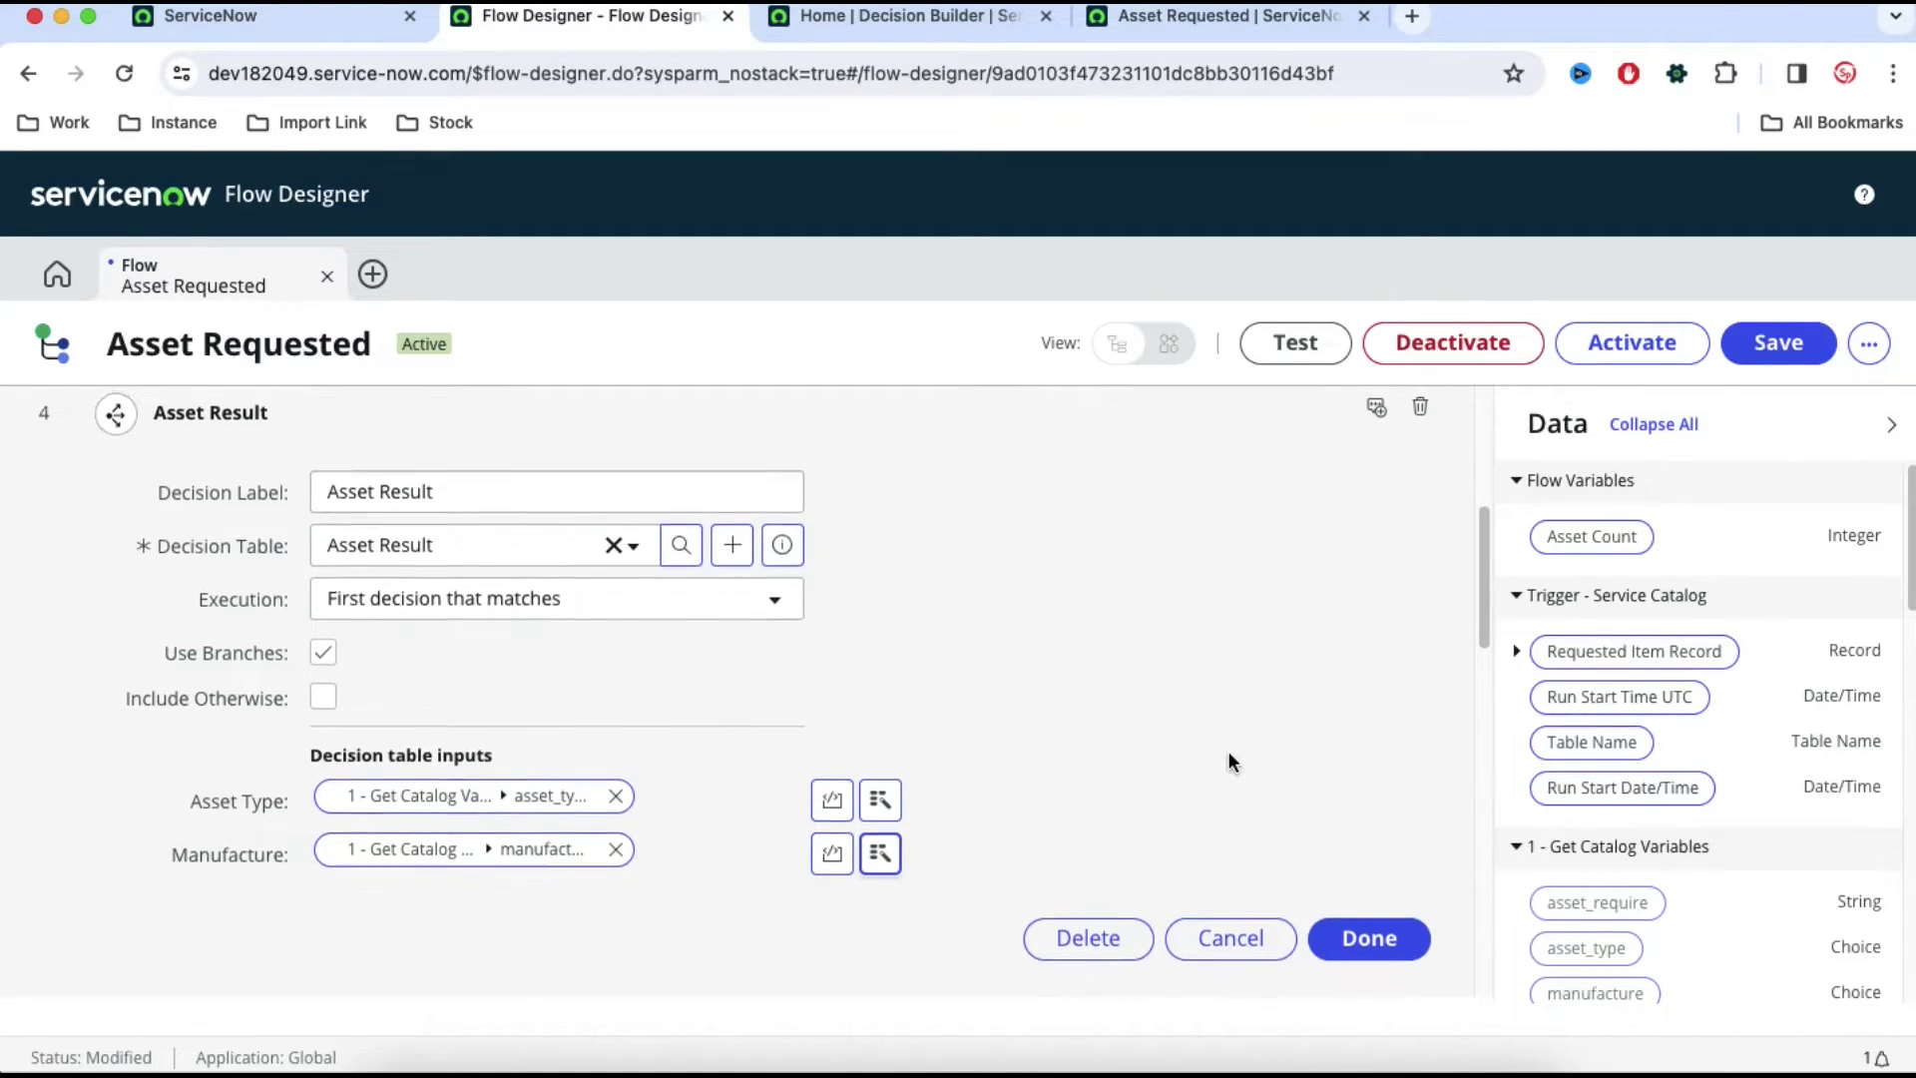
{"action": "scroll", "coordinate": [1227, 753], "scroll_direction": "up", "scroll_amount": 3}
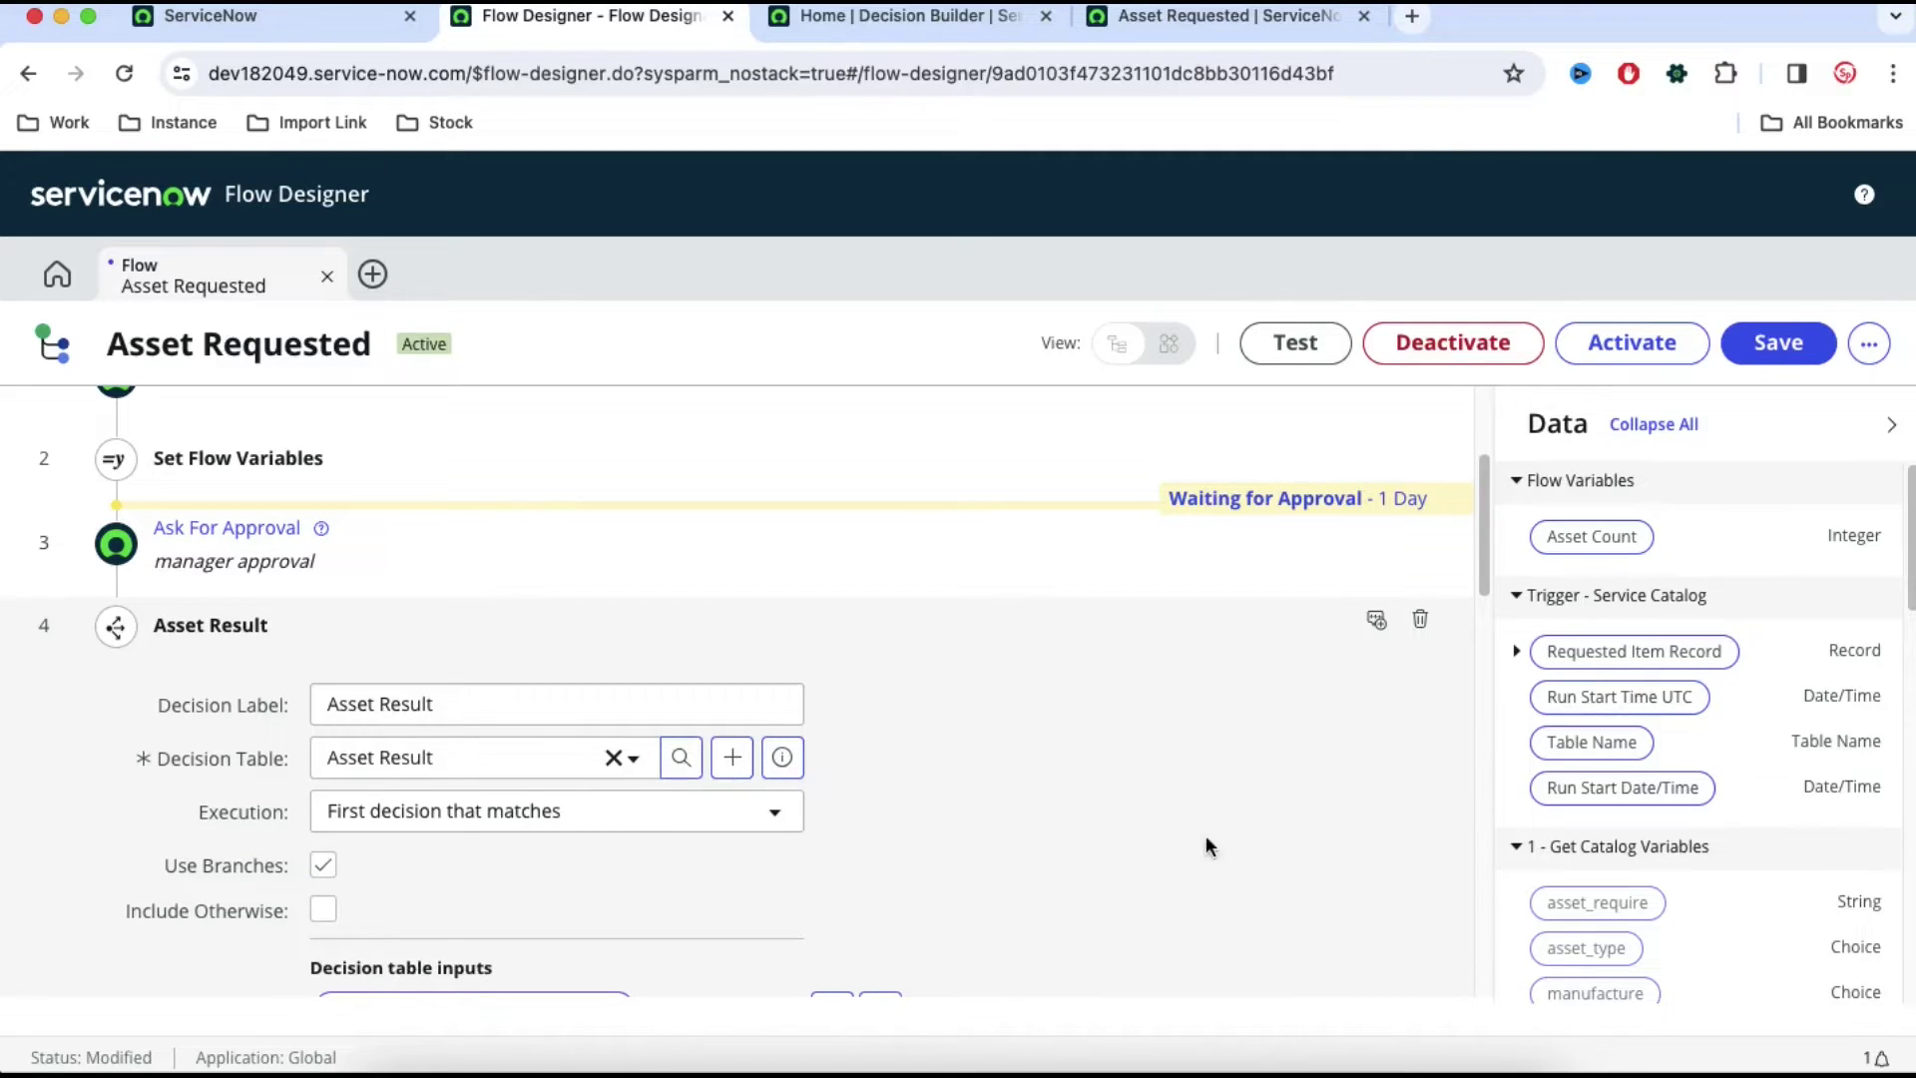
{"action": "scroll", "coordinate": [1207, 838], "scroll_direction": "down", "scroll_amount": 2}
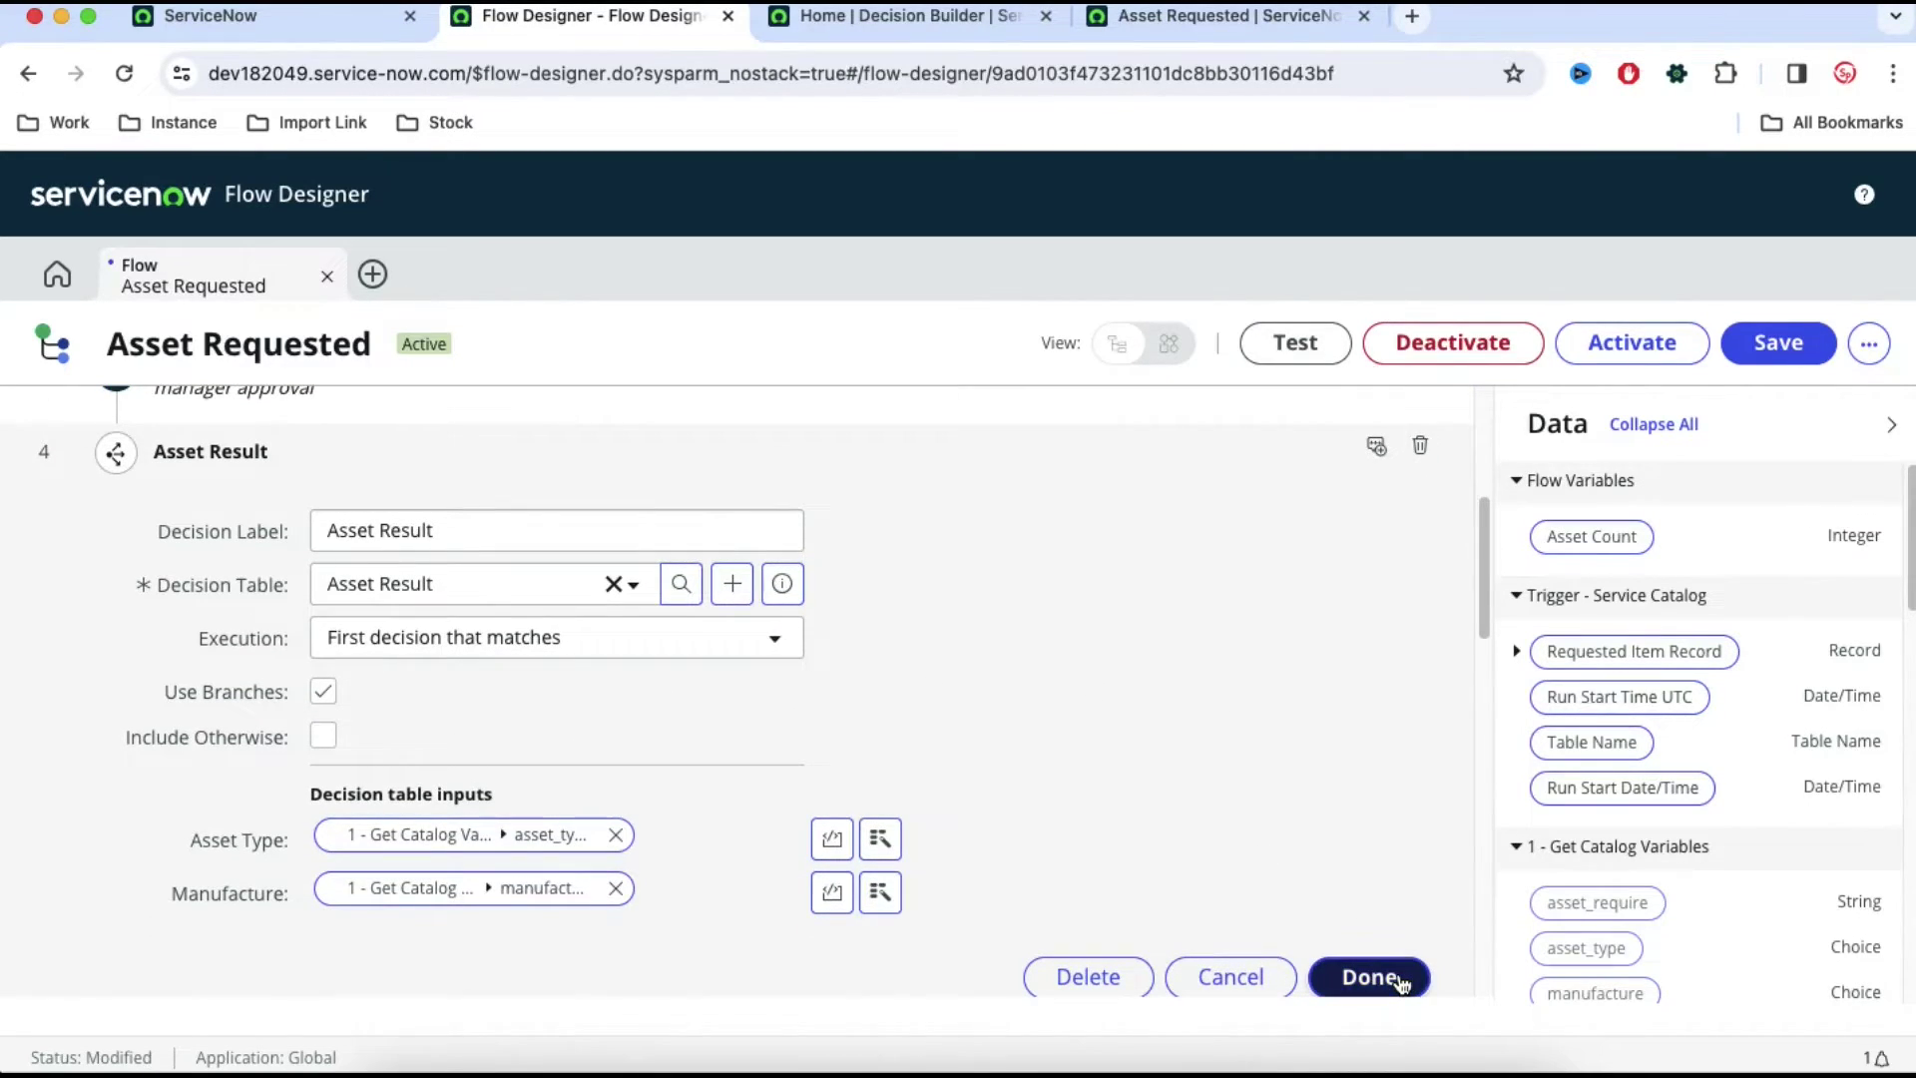
{"action": "left_click", "coordinate": [1369, 977]}
- Examine the Asset Result decision's branches and the actions after them, comparing the branches with the decision table's Approval Group results
{"action": "scroll", "coordinate": [1038, 719], "scroll_direction": "up", "scroll_amount": 1}
{"action": "scroll", "coordinate": [1038, 718], "scroll_direction": "down", "scroll_amount": 3}
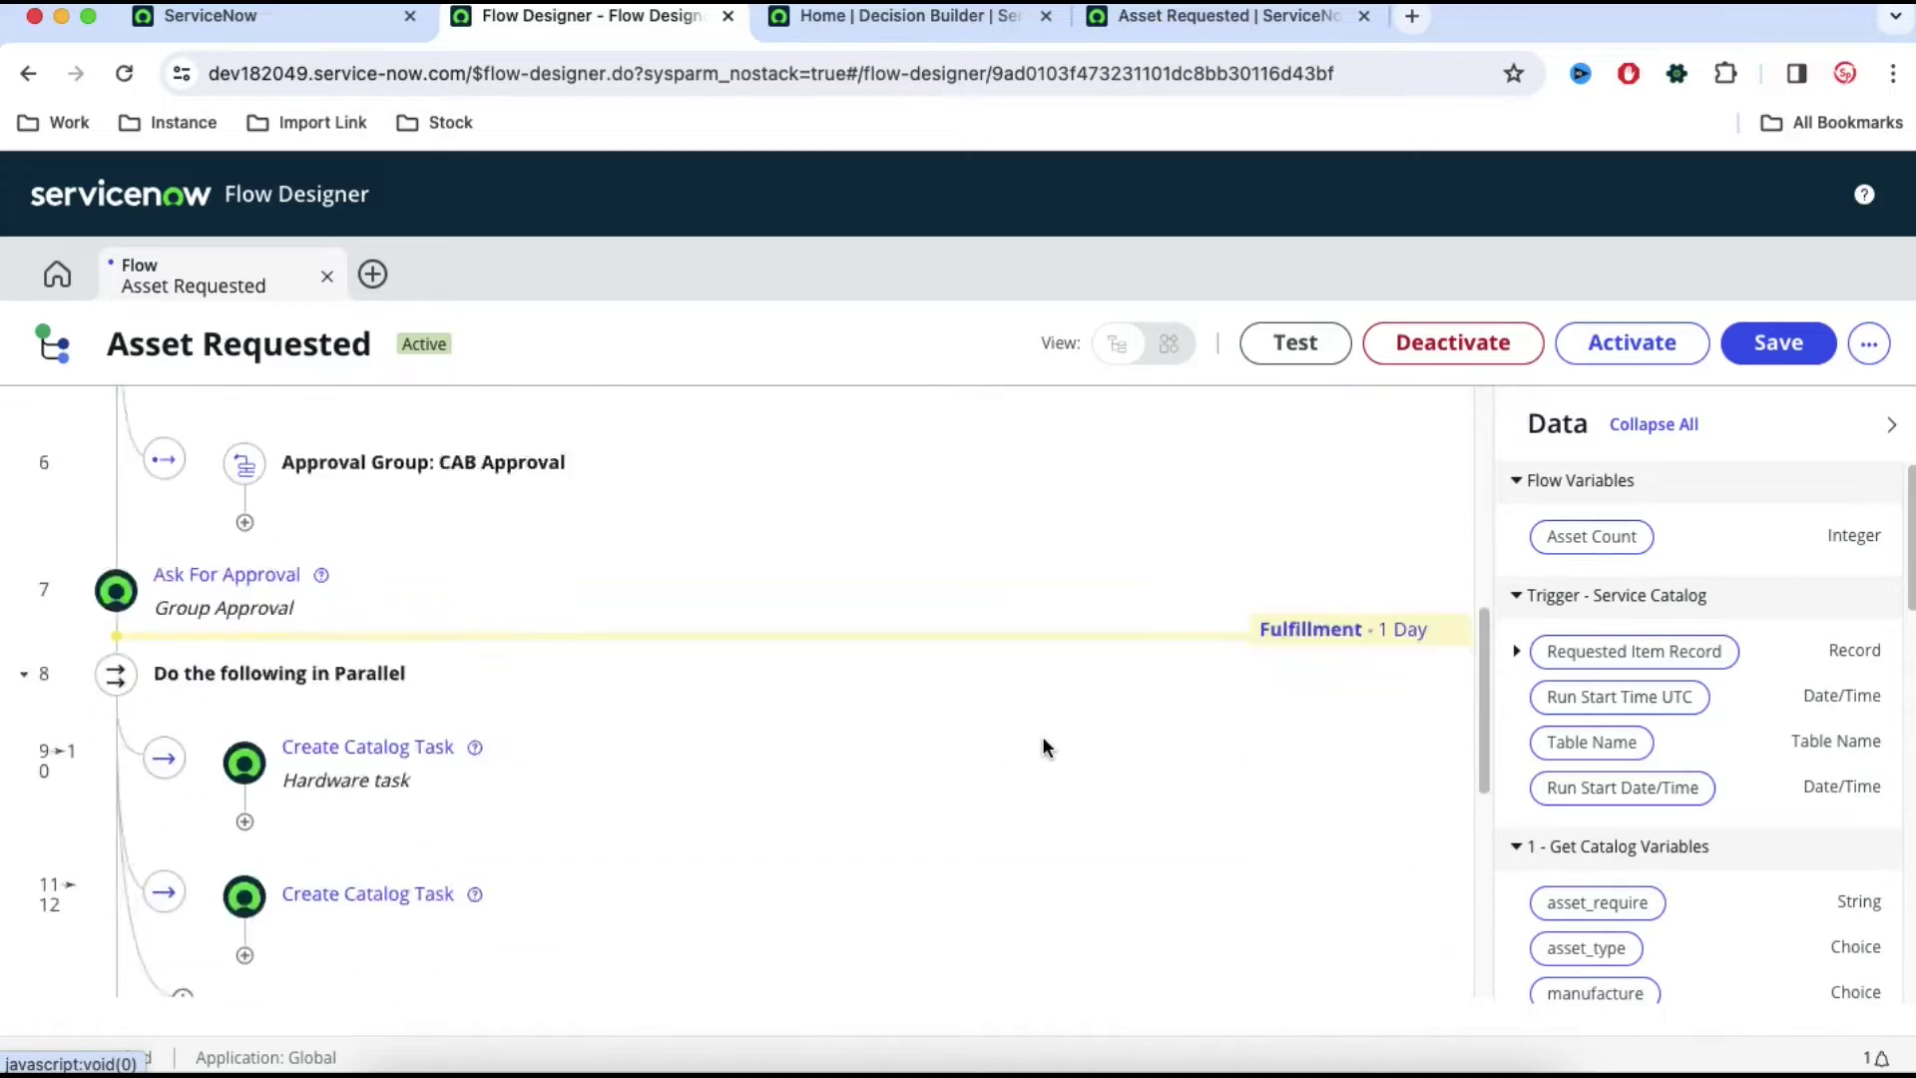
{"action": "scroll", "coordinate": [1043, 740], "scroll_direction": "down", "scroll_amount": 4}
{"action": "scroll", "coordinate": [1042, 740], "scroll_direction": "up", "scroll_amount": 5}
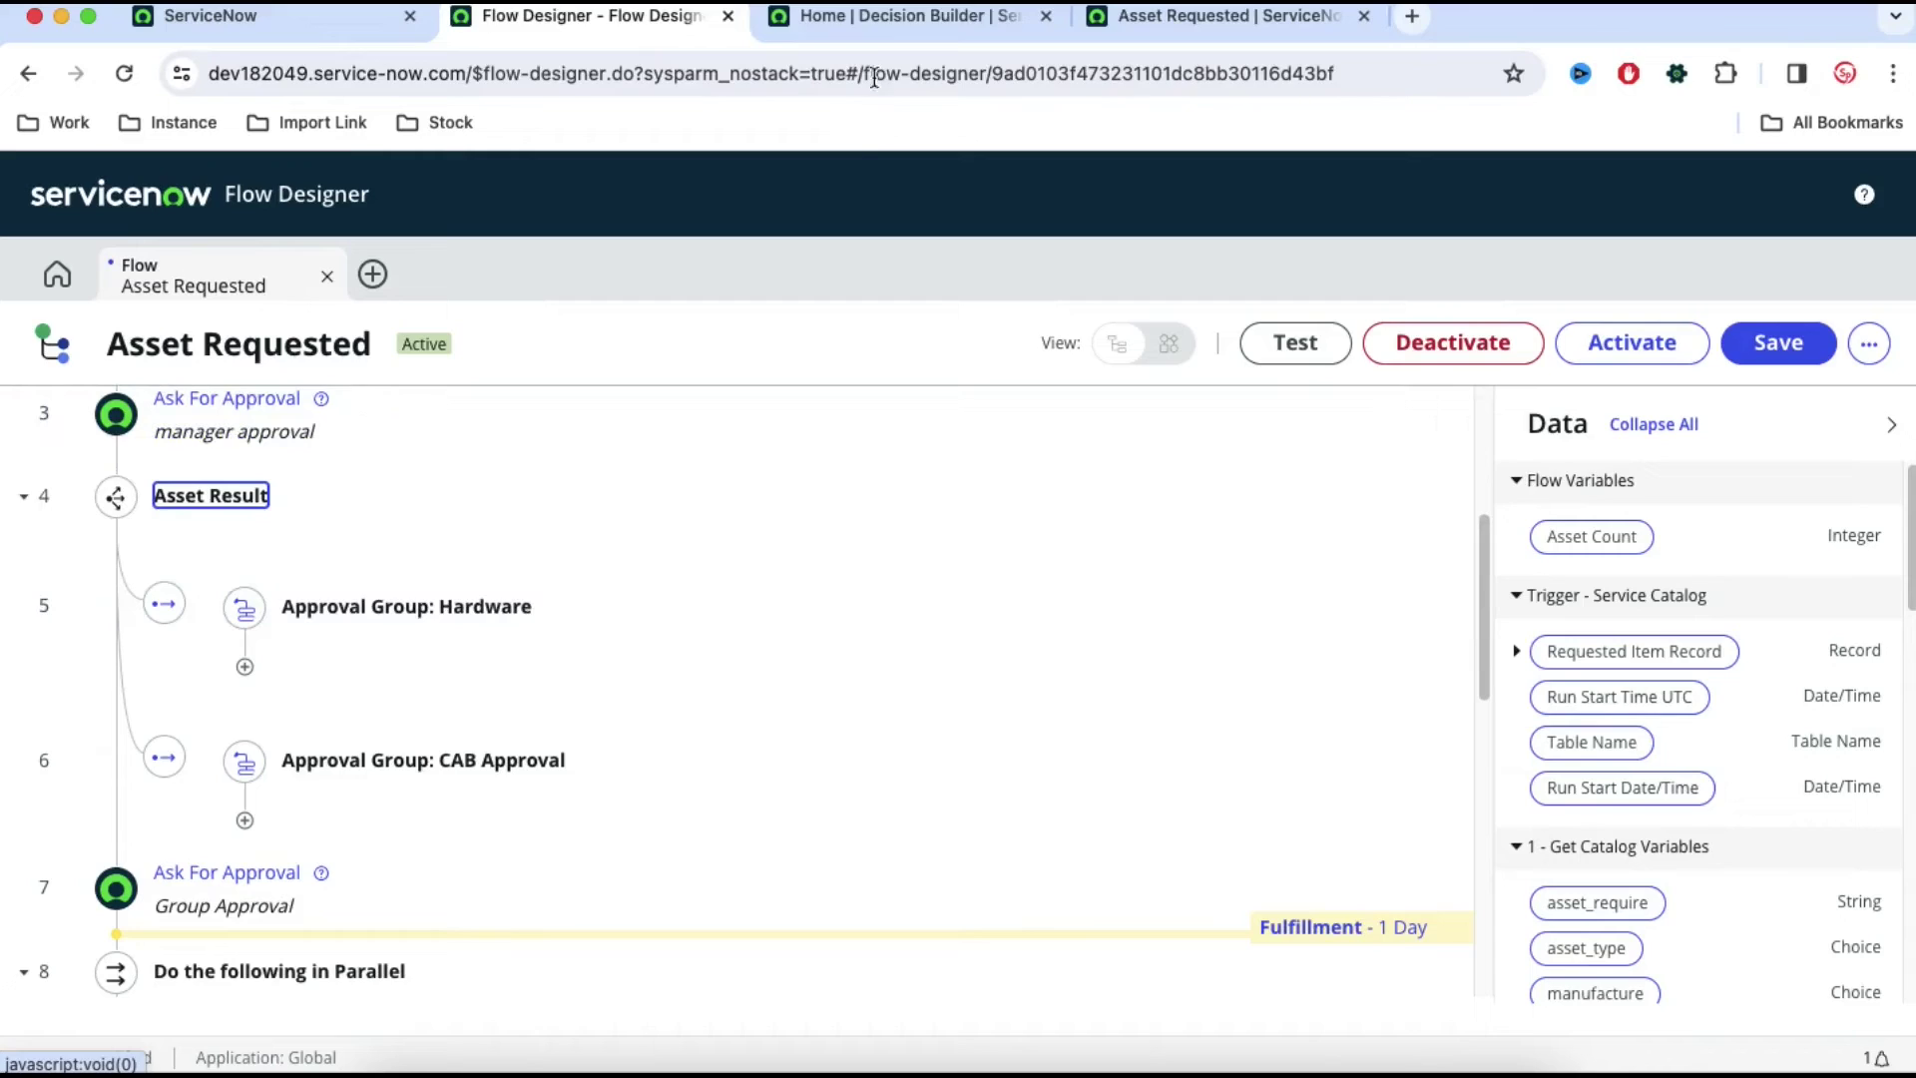
{"action": "left_click", "coordinate": [893, 18]}
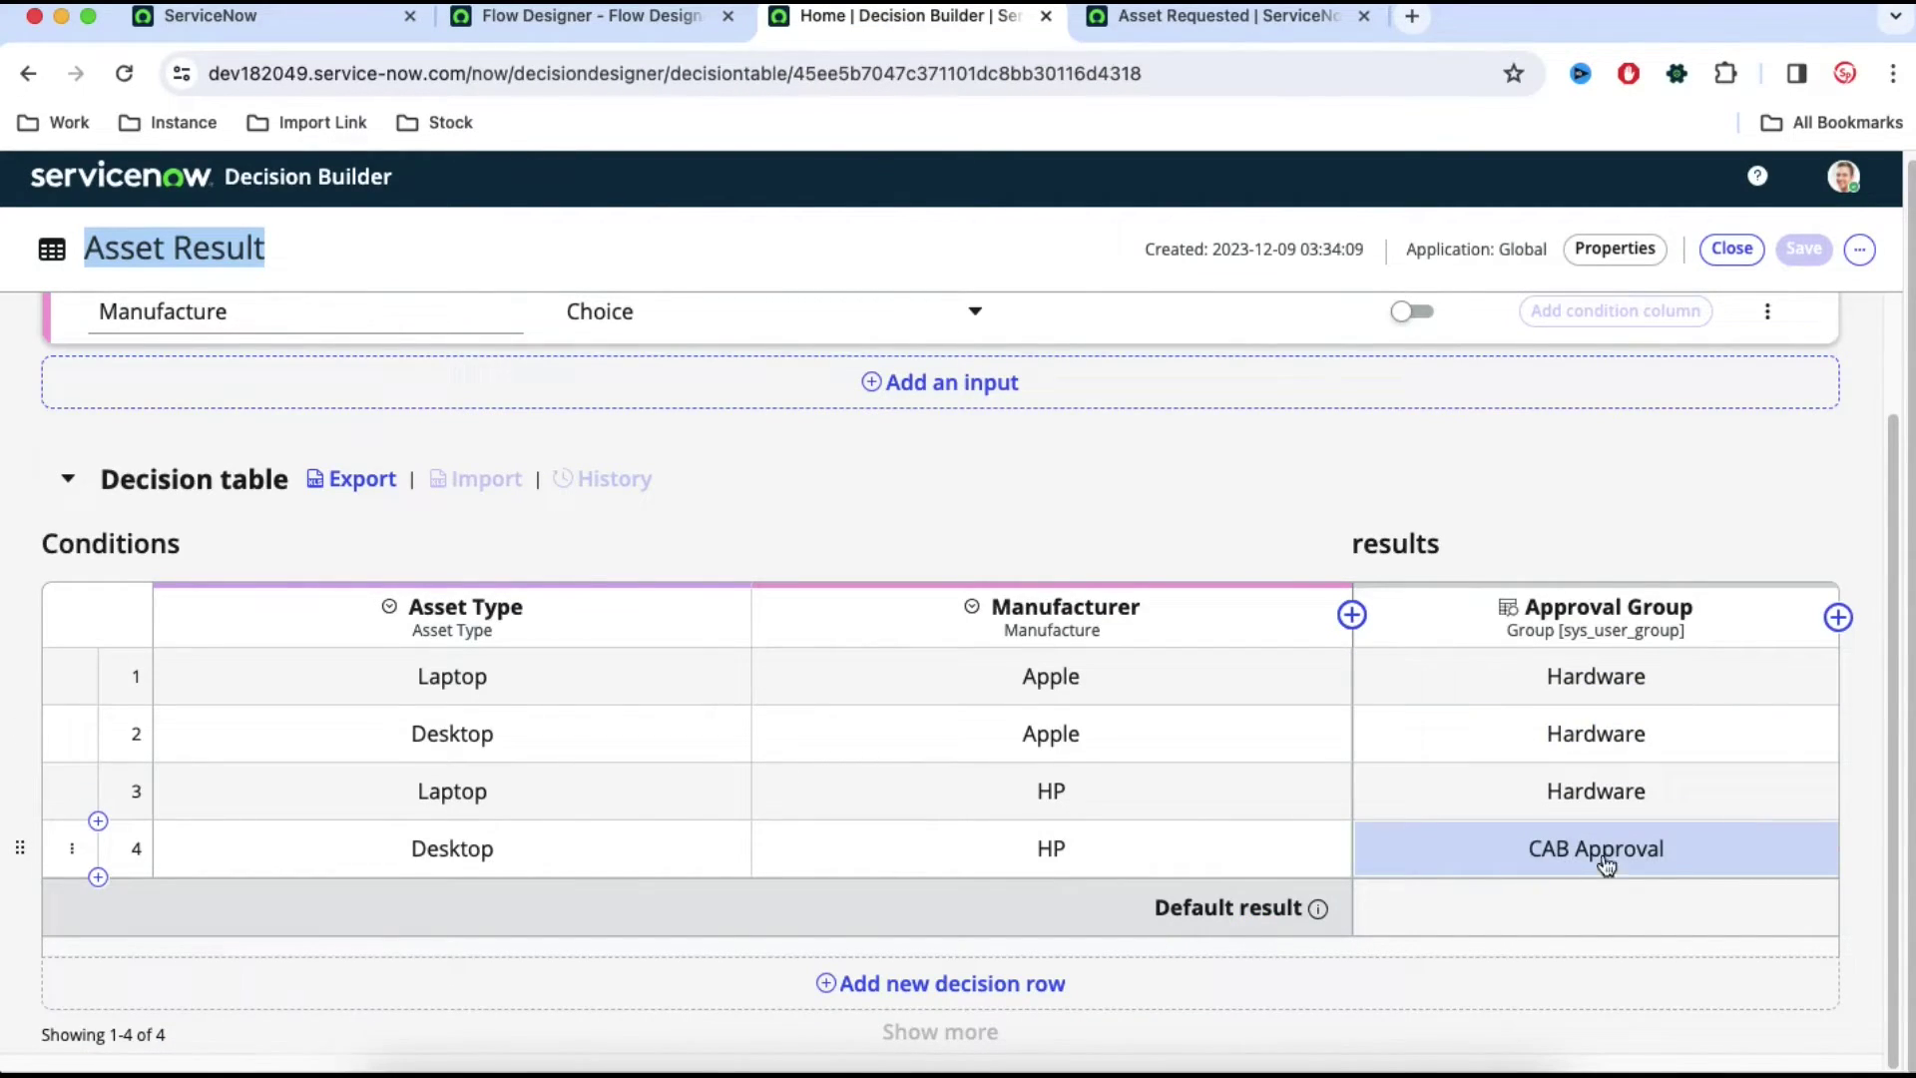
{"action": "left_click", "coordinate": [664, 37]}
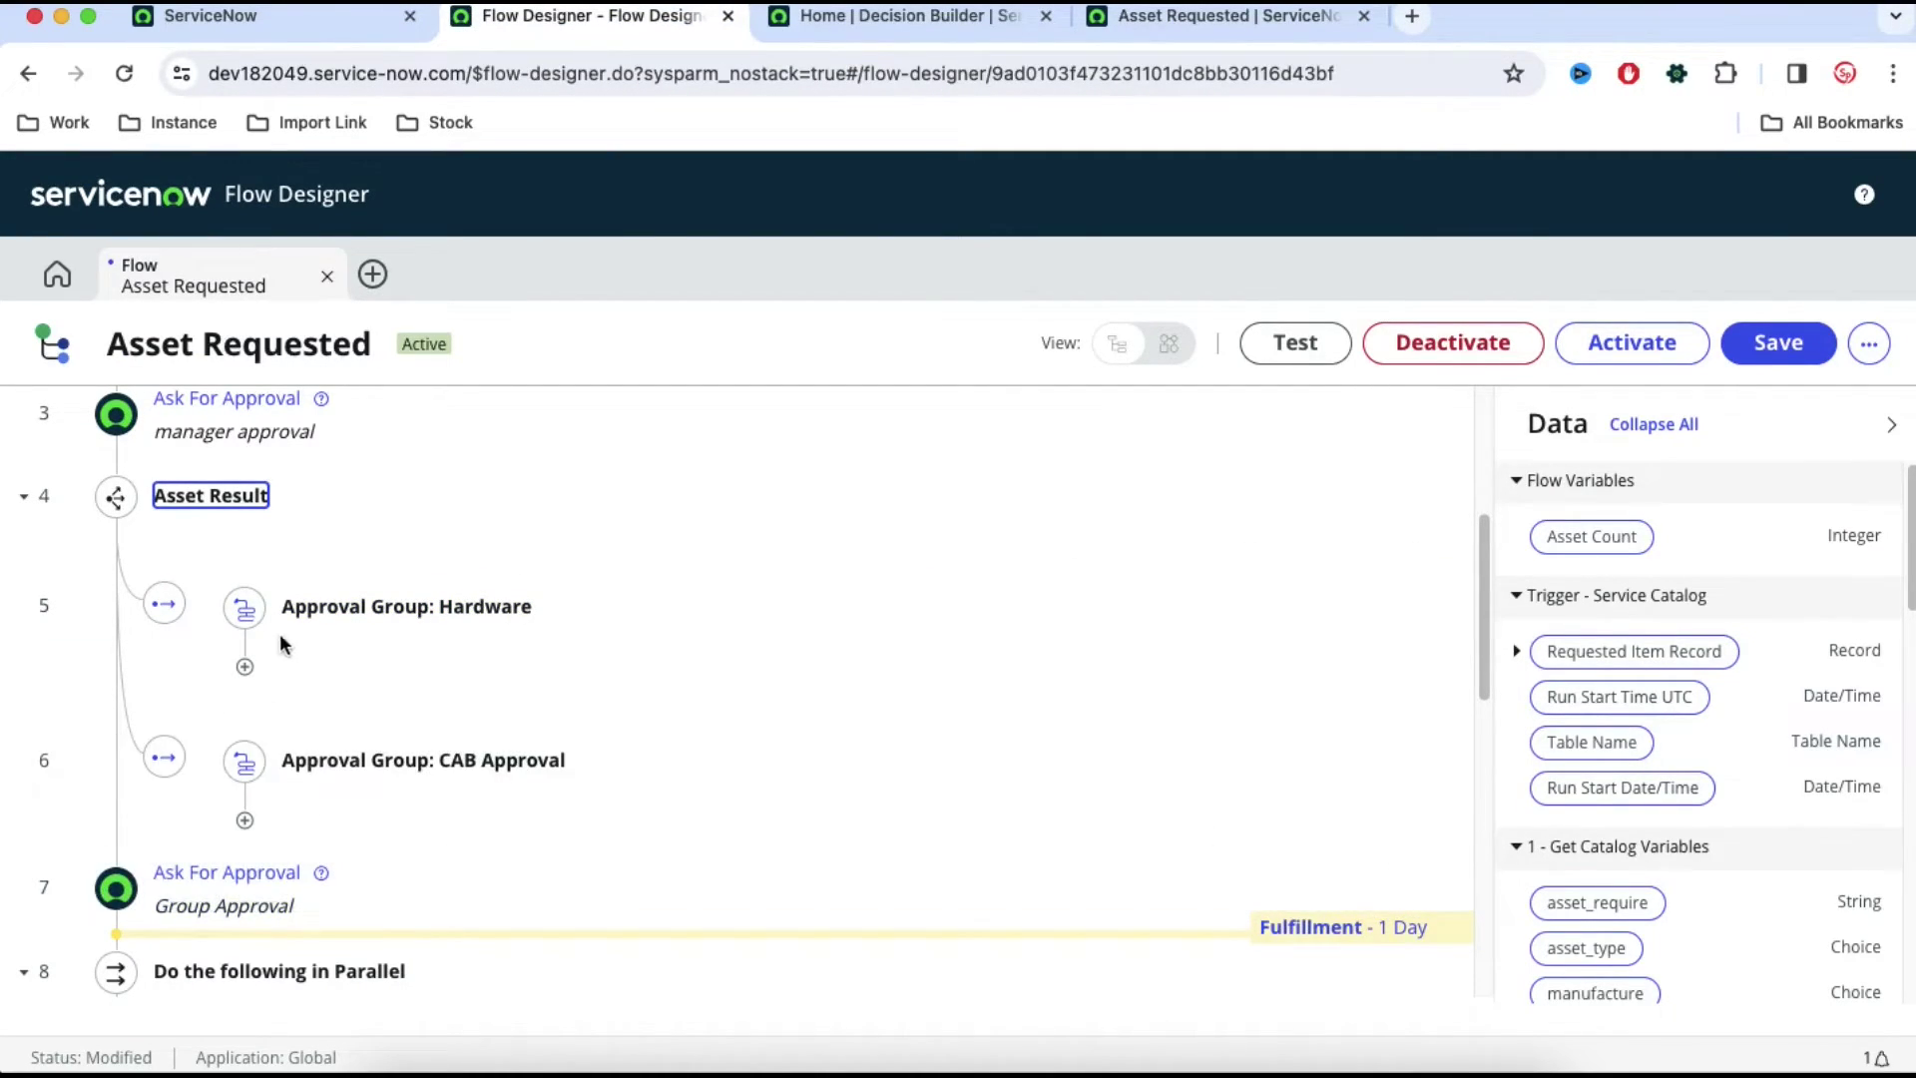
{"action": "mouse_move", "coordinate": [9, 889]}
{"action": "left_mouse_down"}
{"action": "mouse_move", "coordinate": [257, 684]}
{"action": "mouse_move", "coordinate": [257, 792]}
{"action": "mouse_move", "coordinate": [158, 906]}
{"action": "mouse_move", "coordinate": [158, 872]}
{"action": "mouse_move", "coordinate": [255, 841]}
{"action": "mouse_move", "coordinate": [45, 893]}
{"action": "left_mouse_up"}
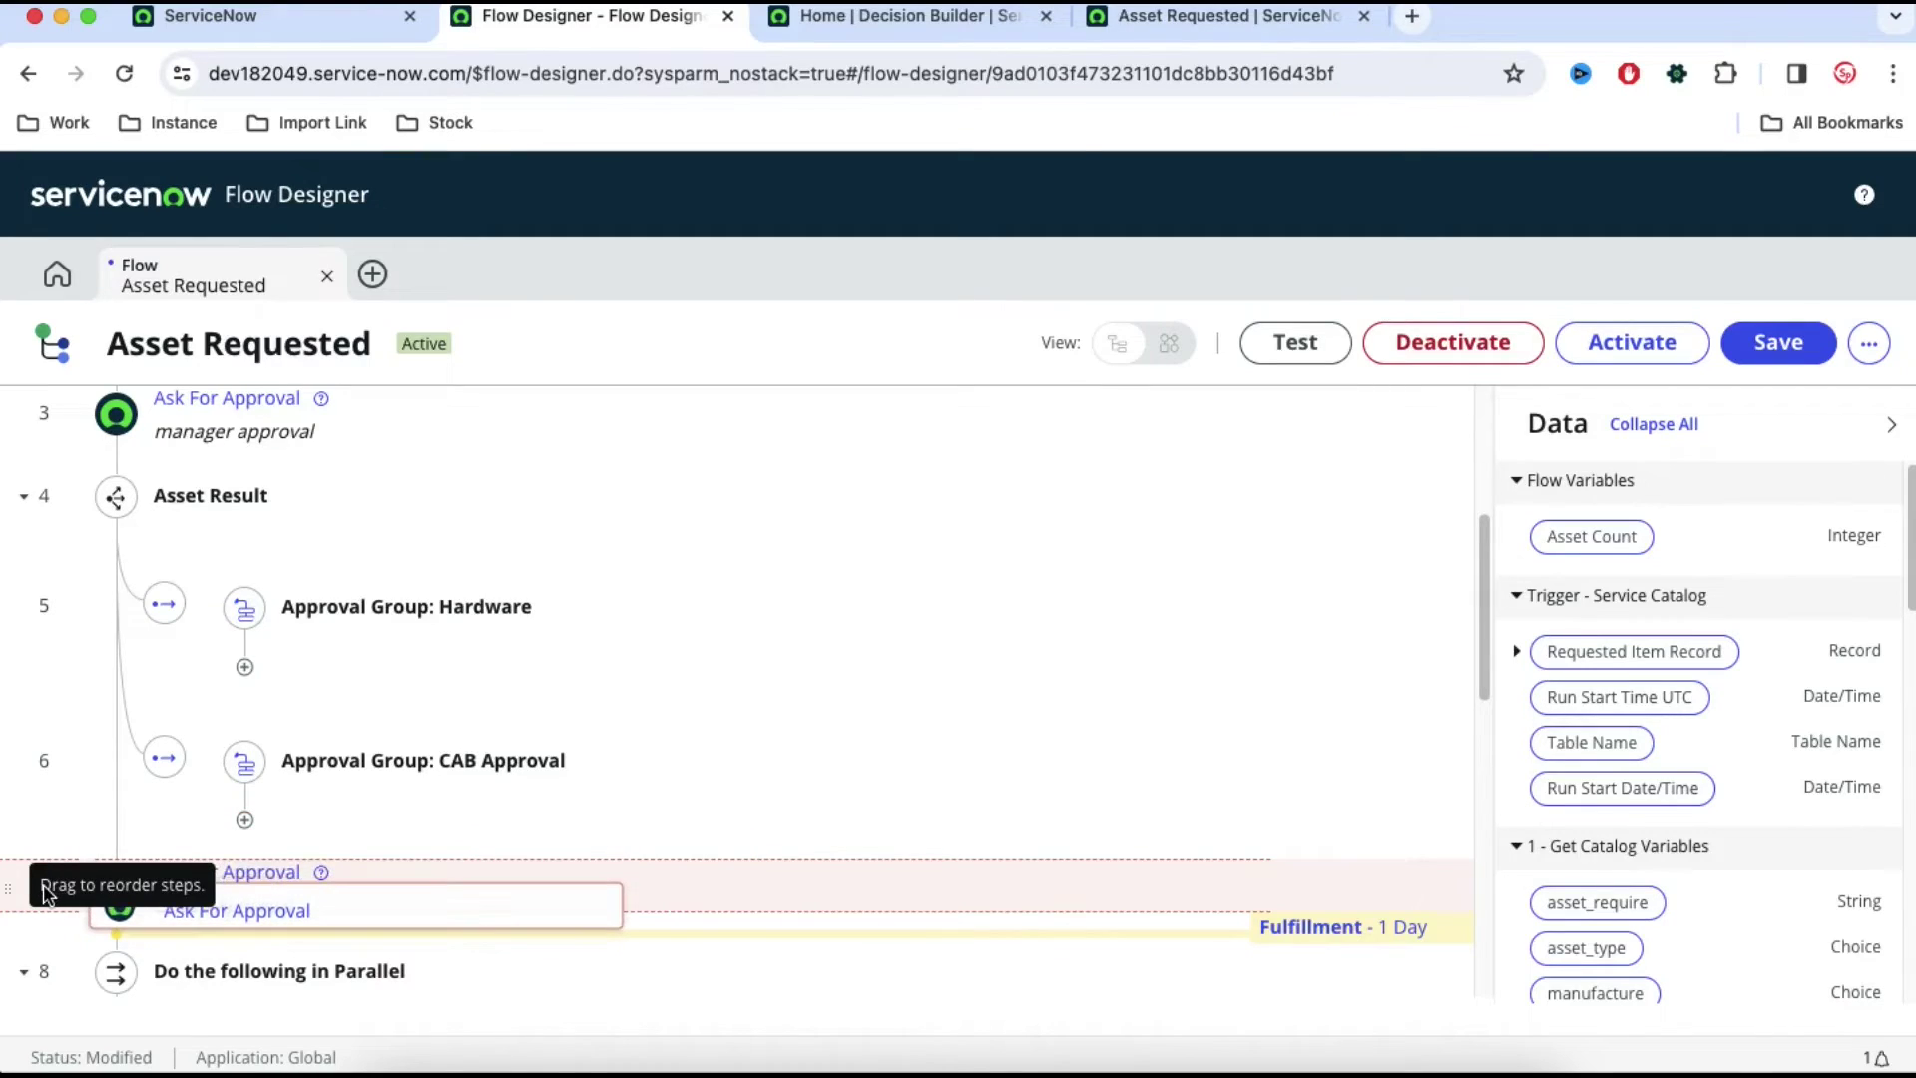
{"action": "left_click_drag", "start_coordinate": [137, 839], "coordinate": [140, 844]}
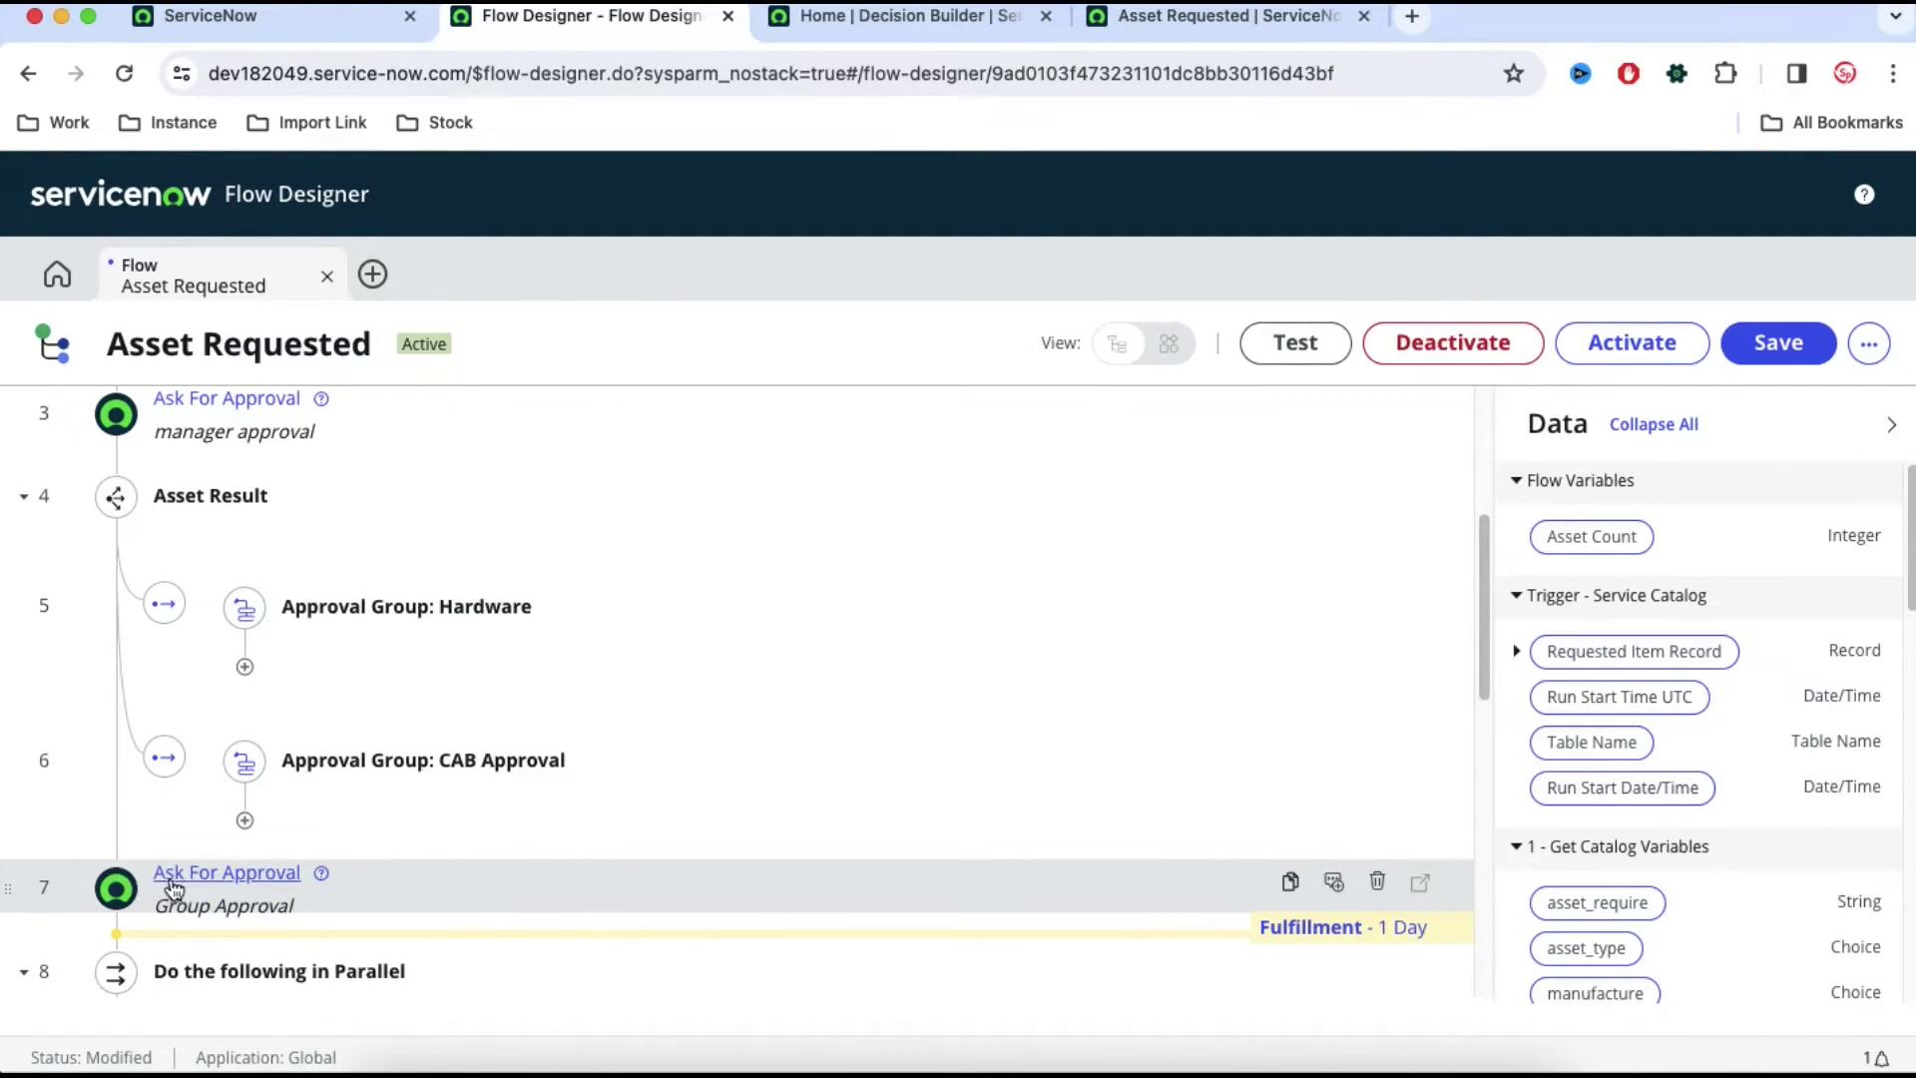
{"action": "scroll", "coordinate": [398, 831], "scroll_direction": "down", "scroll_amount": 5}
{"action": "scroll", "coordinate": [359, 639], "scroll_direction": "up", "scroll_amount": 2}
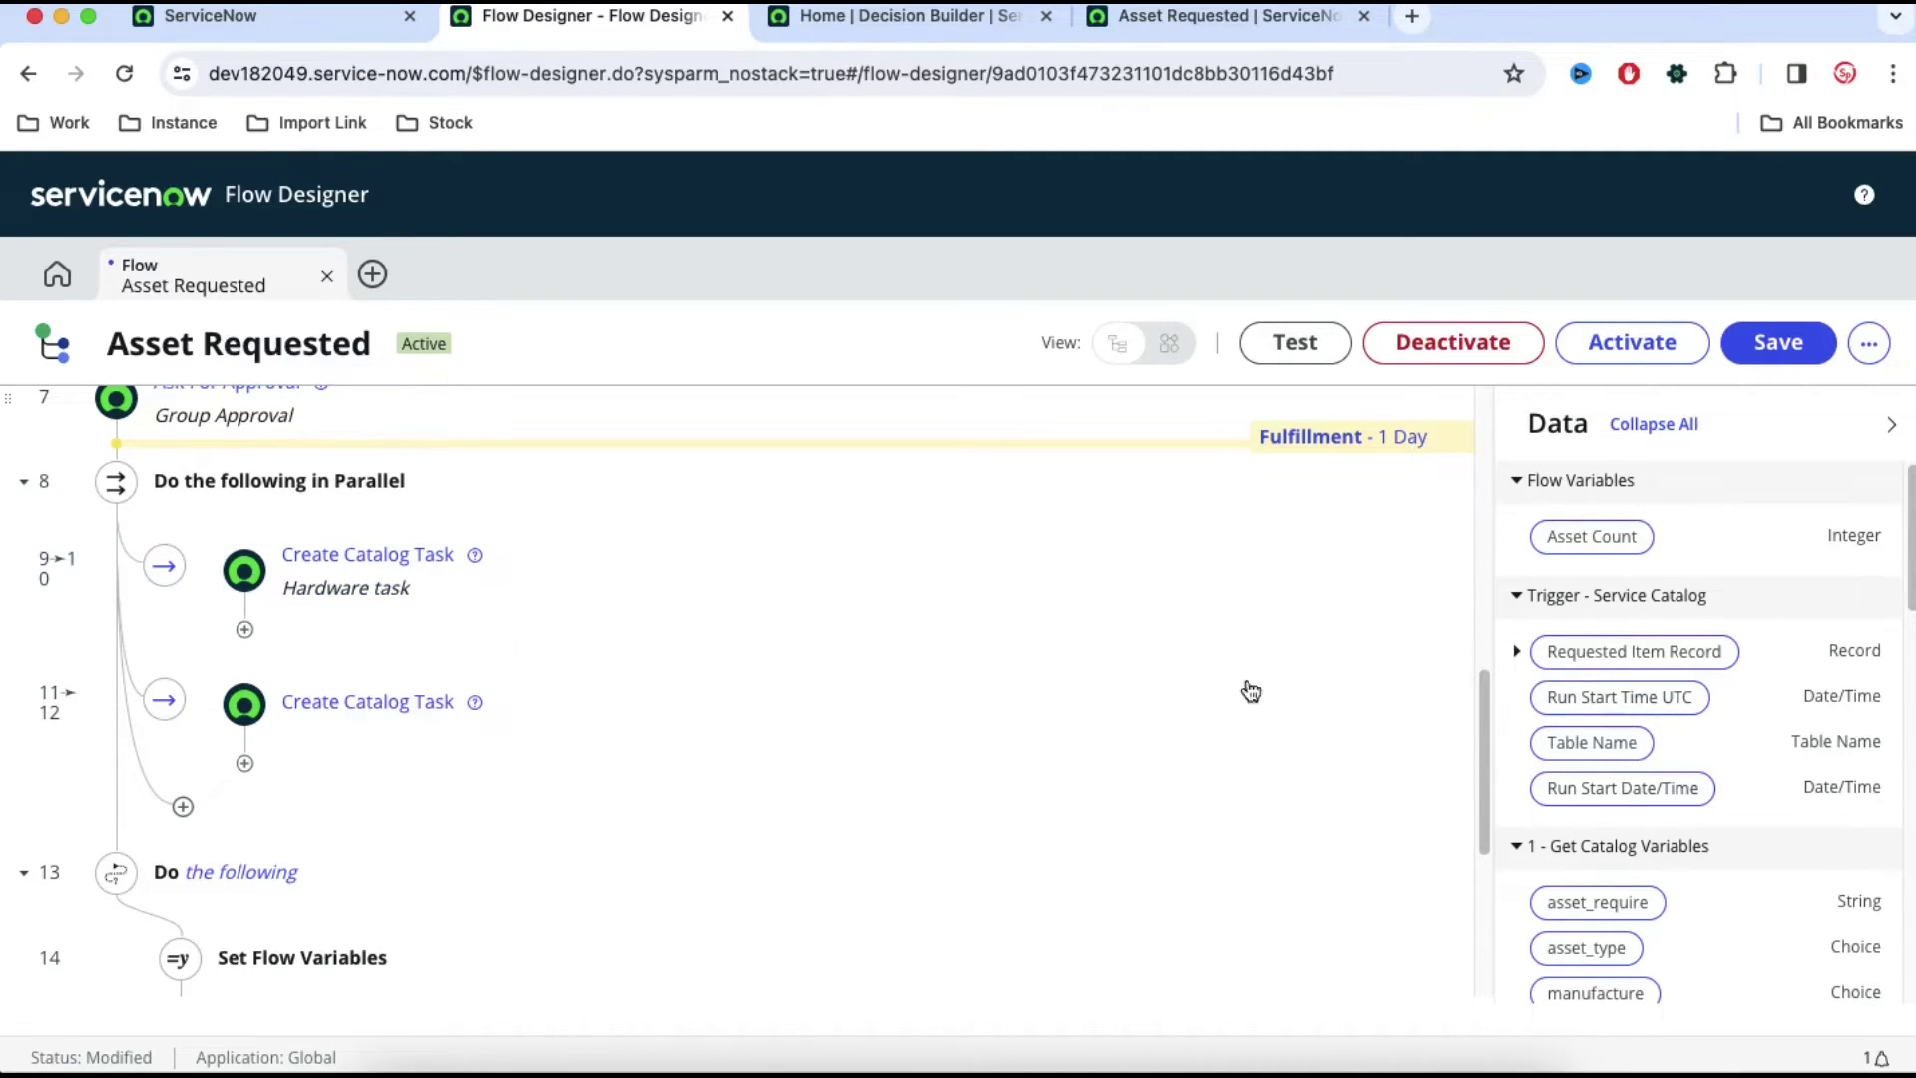
{"action": "left_click_drag", "start_coordinate": [1487, 713], "coordinate": [1450, 535]}
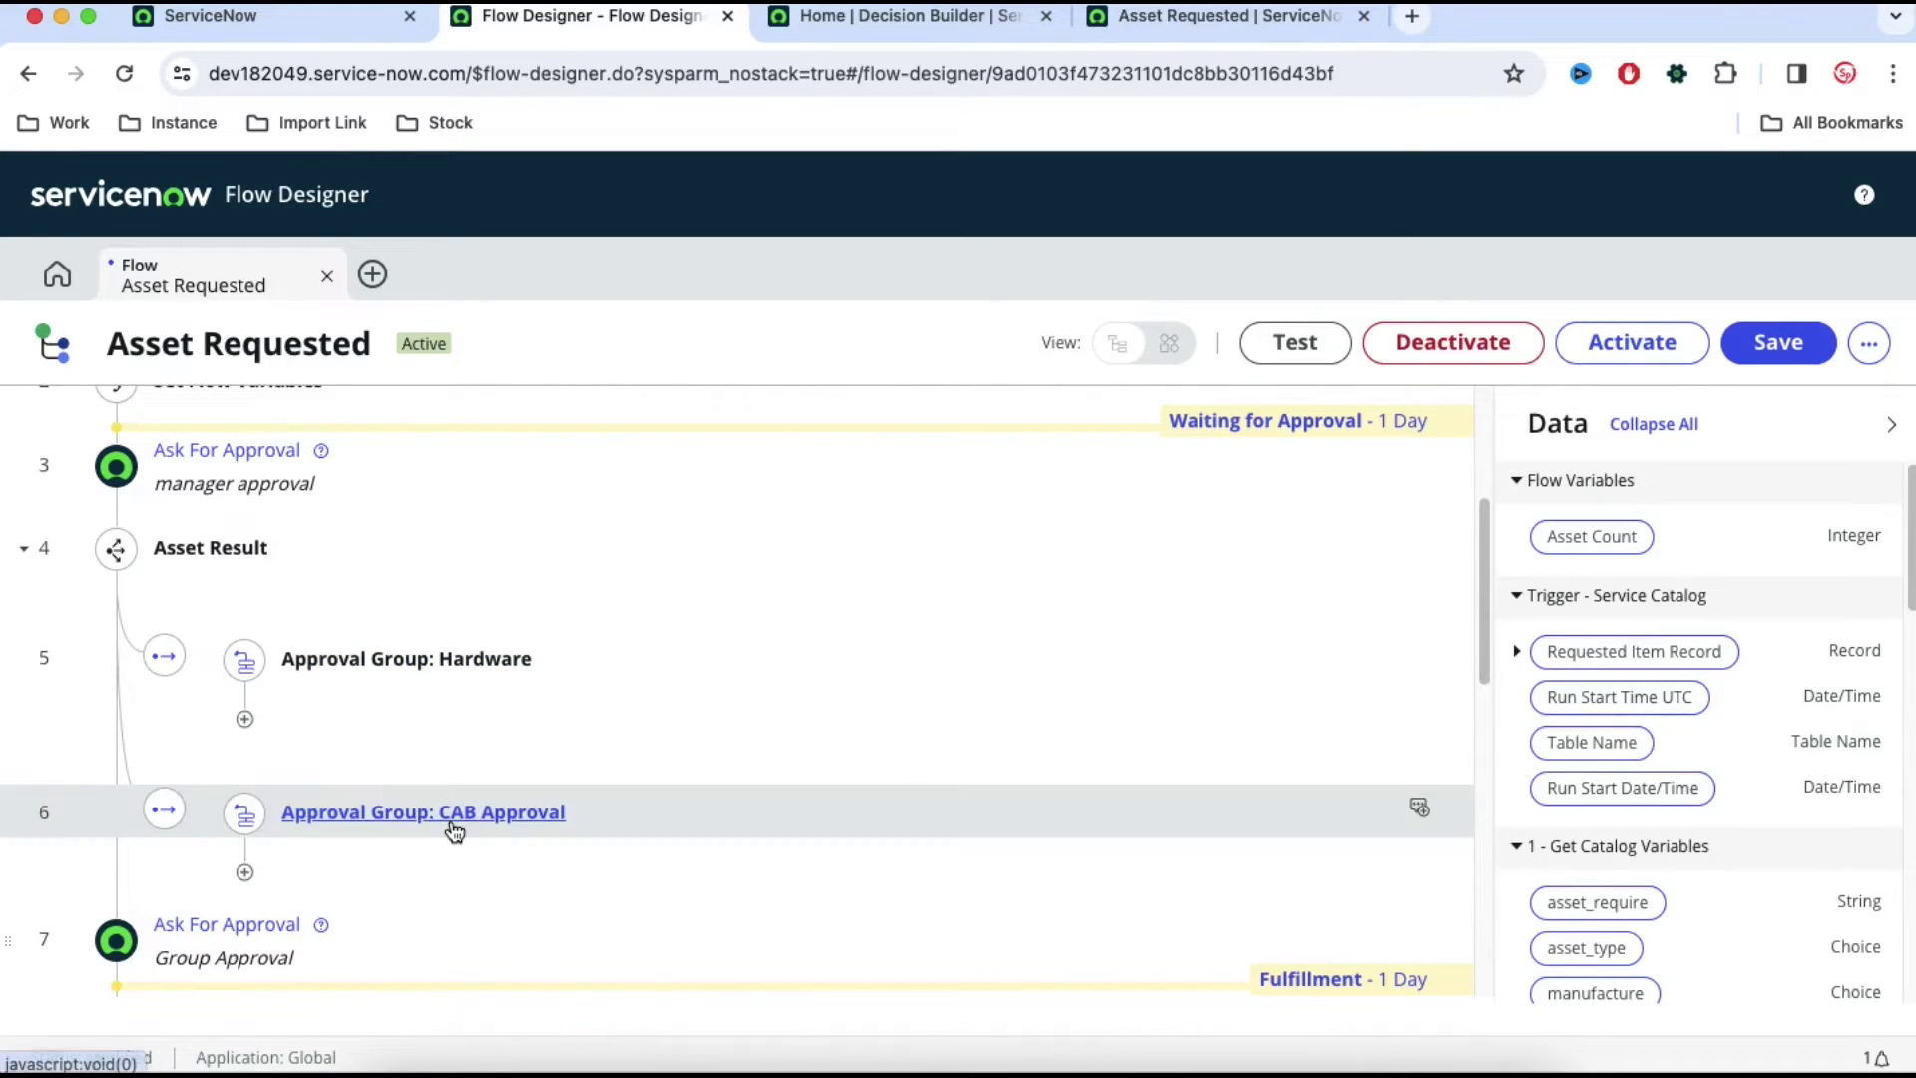
- Turn off Use Branches for the Asset Result decision and finish editing it
{"action": "left_click", "coordinate": [236, 555]}
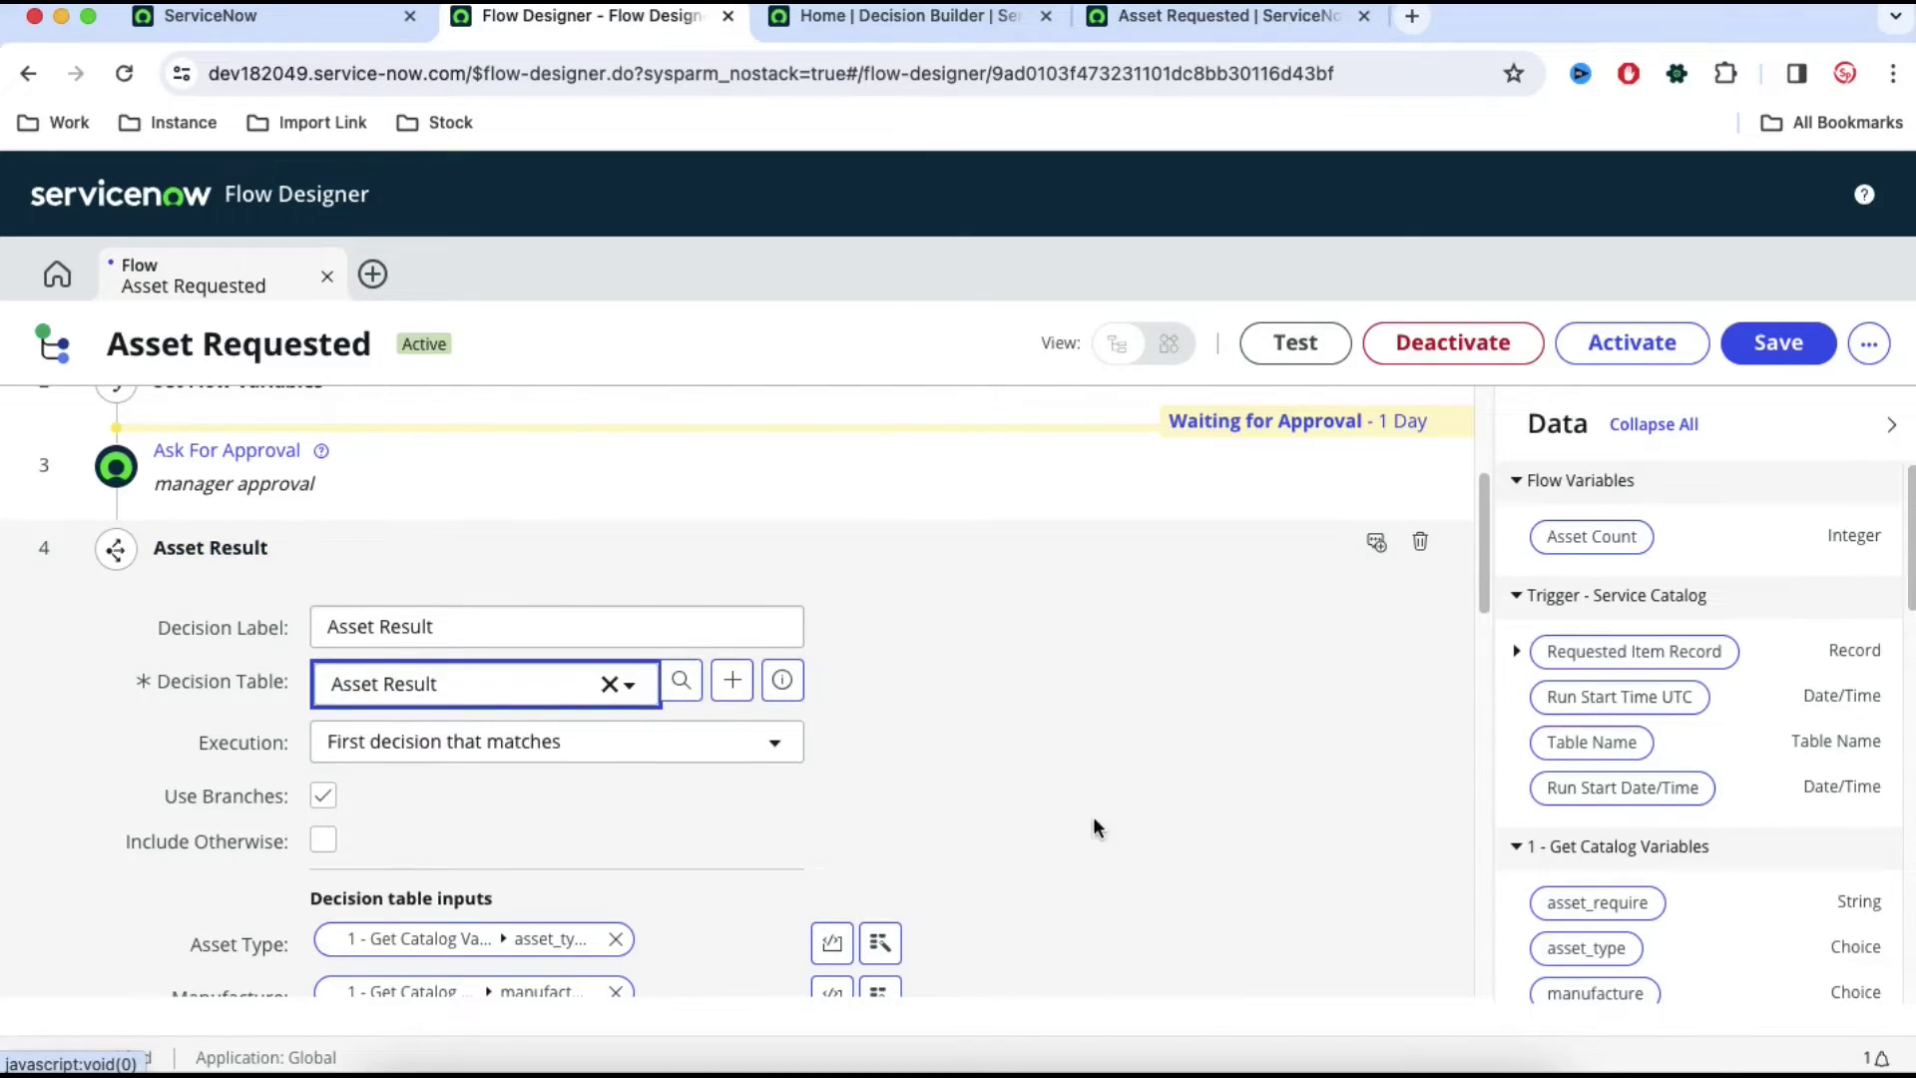
{"action": "scroll", "coordinate": [1077, 825], "scroll_direction": "up", "scroll_amount": 4}
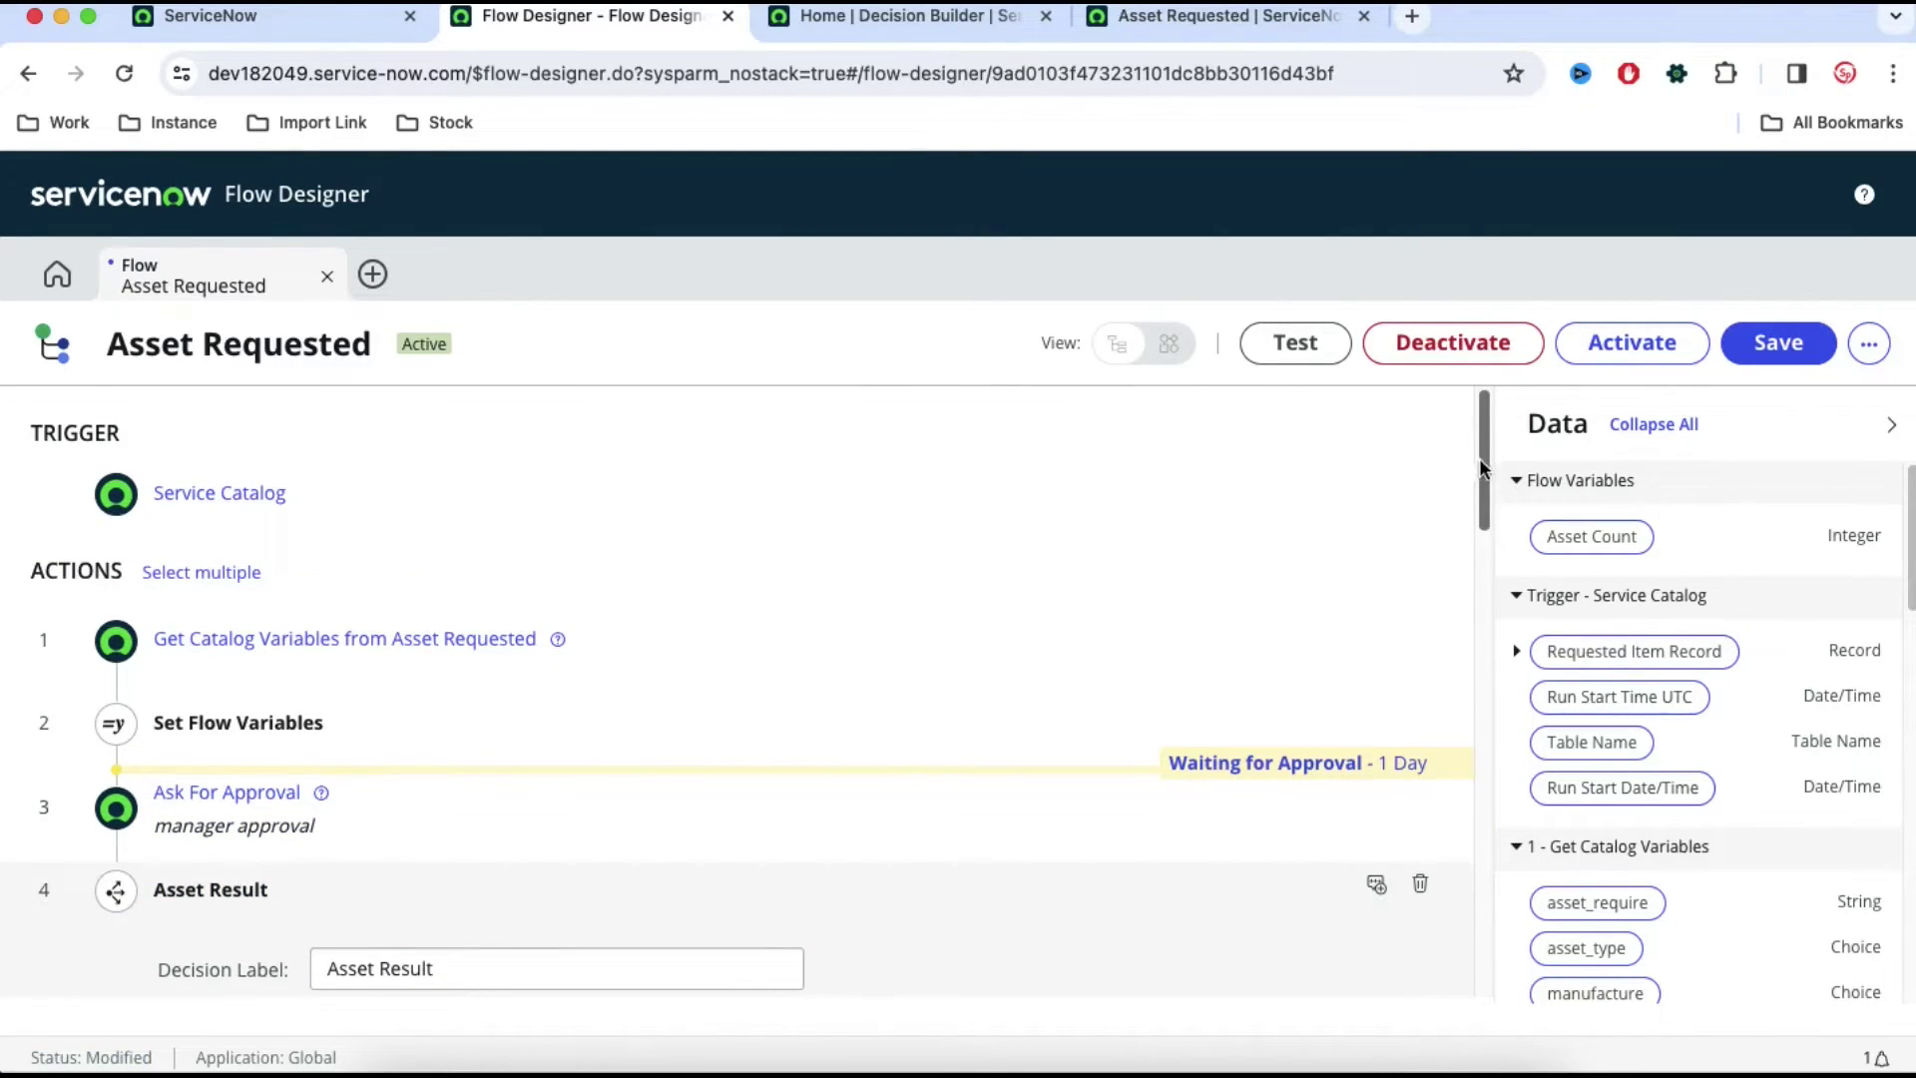
{"action": "scroll", "coordinate": [699, 648], "scroll_direction": "down", "scroll_amount": 5}
{"action": "left_click", "coordinate": [323, 677]}
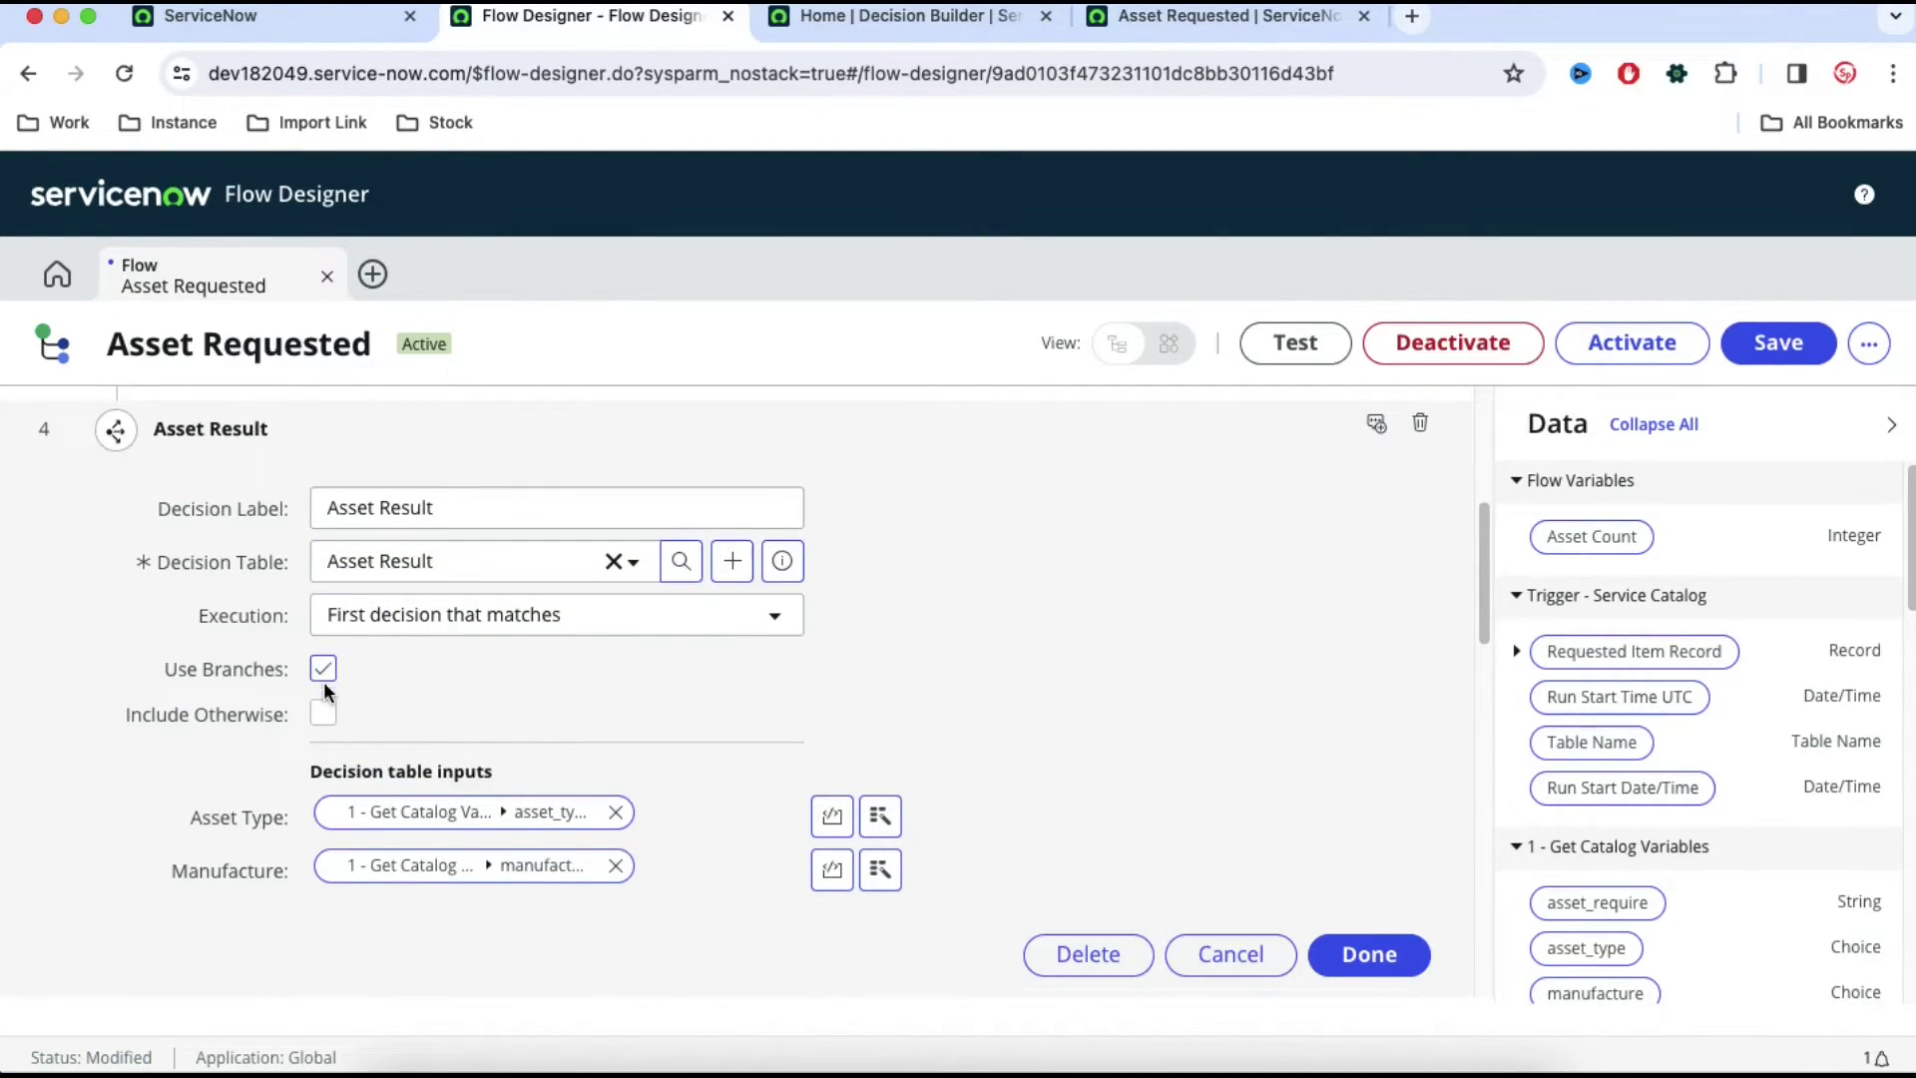
{"action": "left_click", "coordinate": [321, 668]}
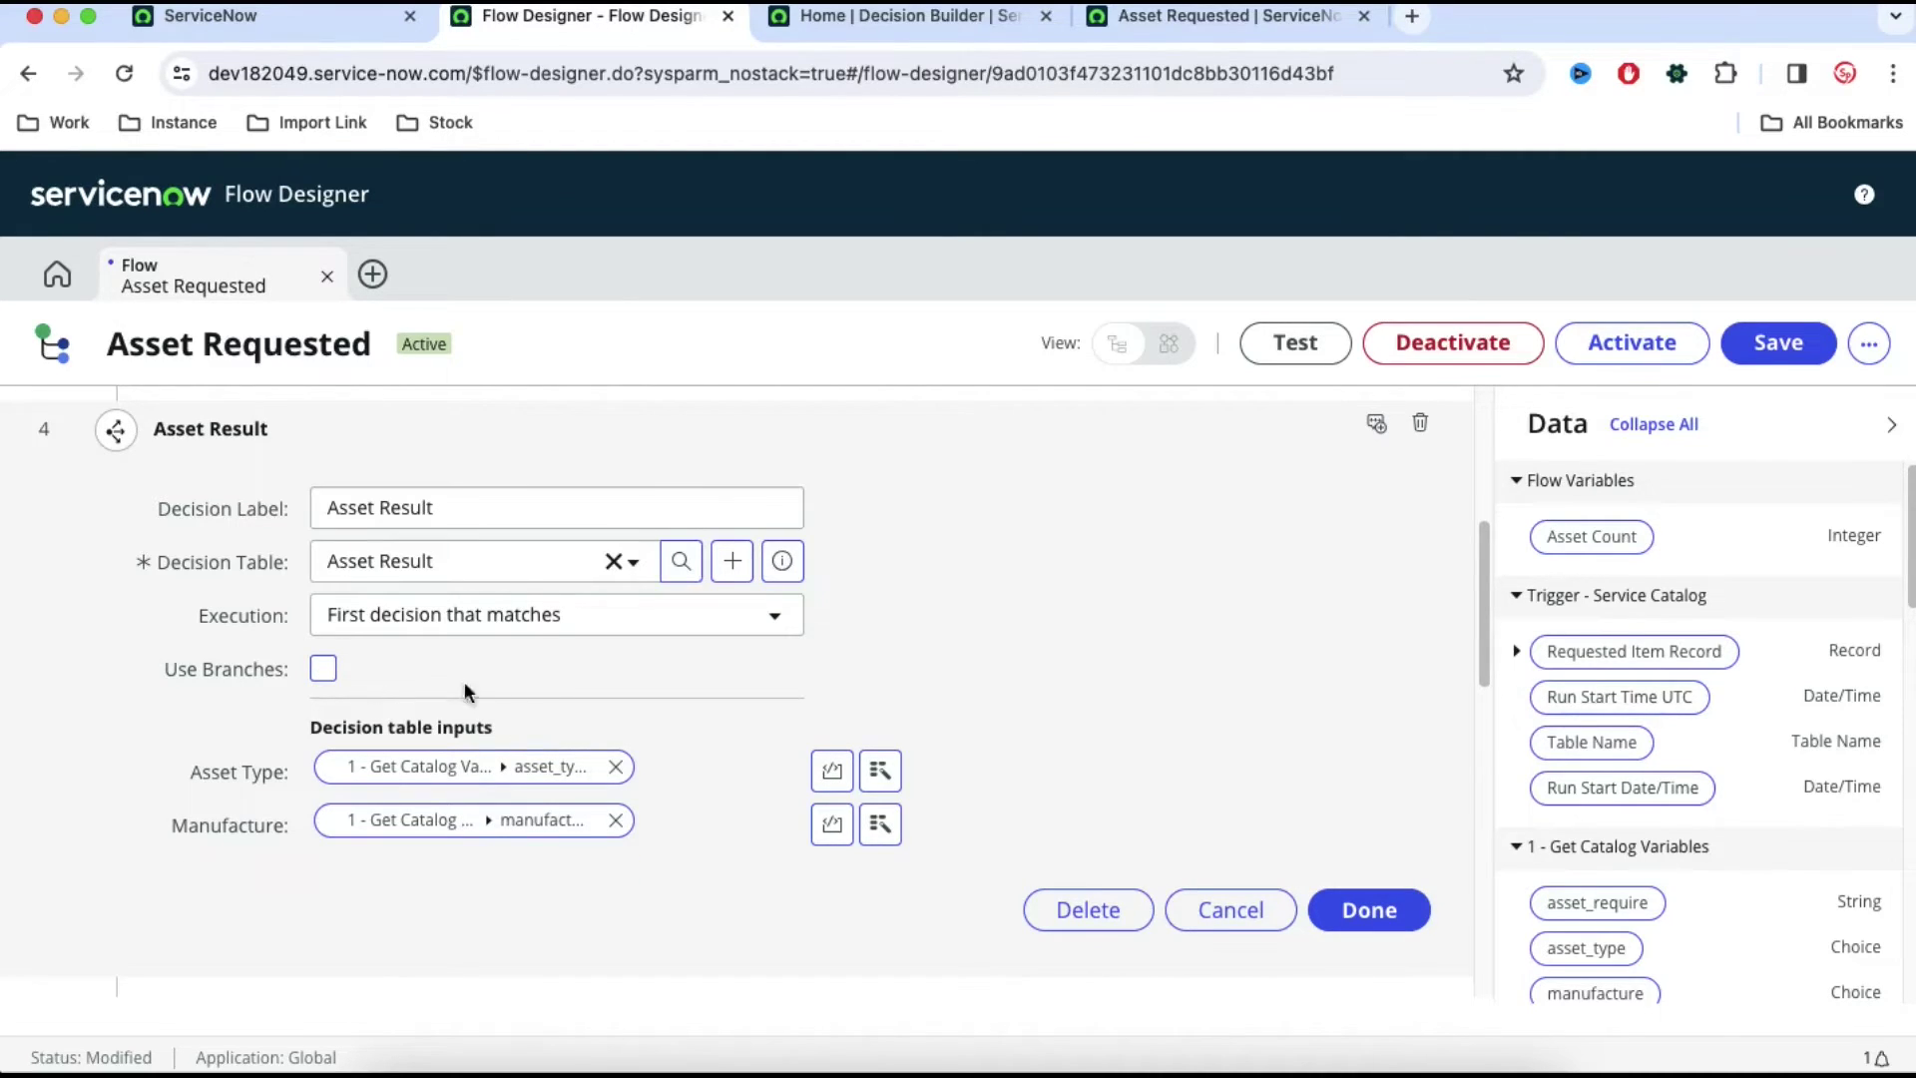
{"action": "left_click", "coordinate": [1363, 913]}
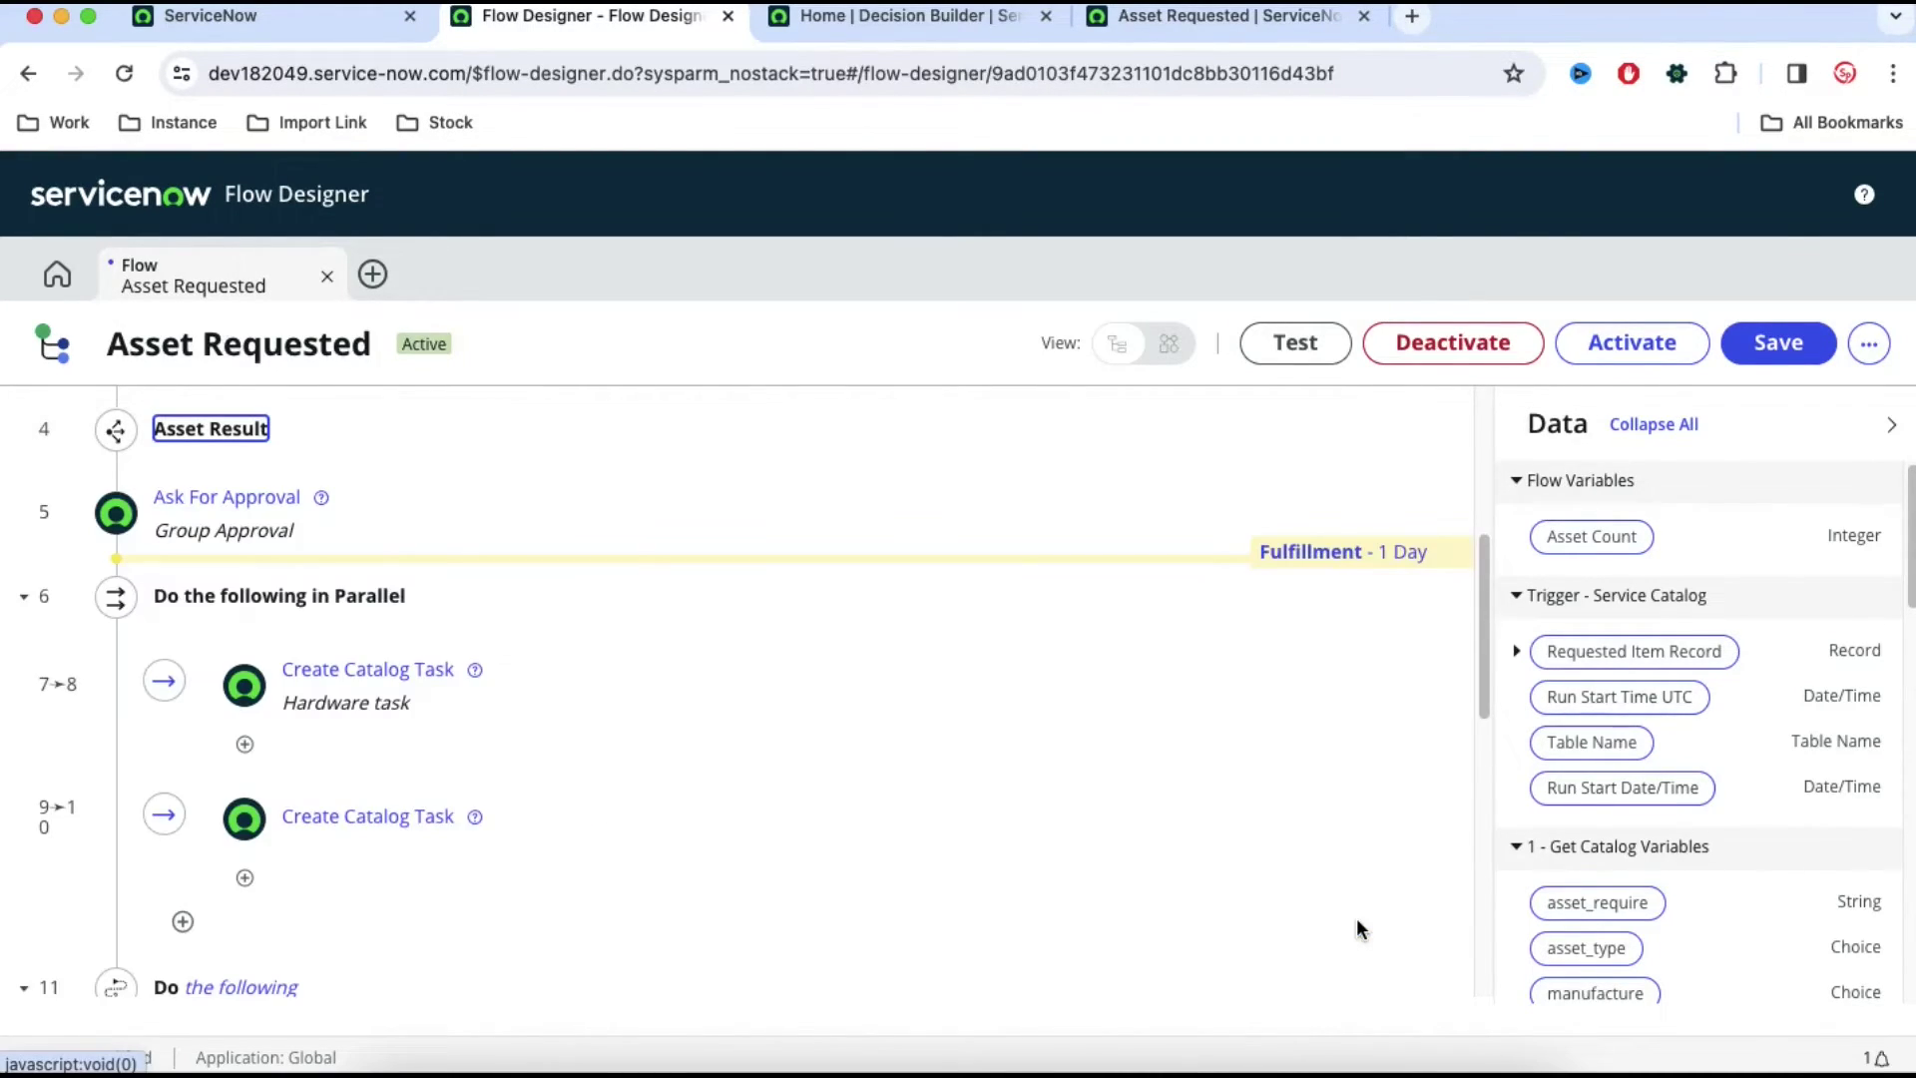
{"action": "scroll", "coordinate": [1467, 589], "scroll_direction": "up", "scroll_amount": 4}
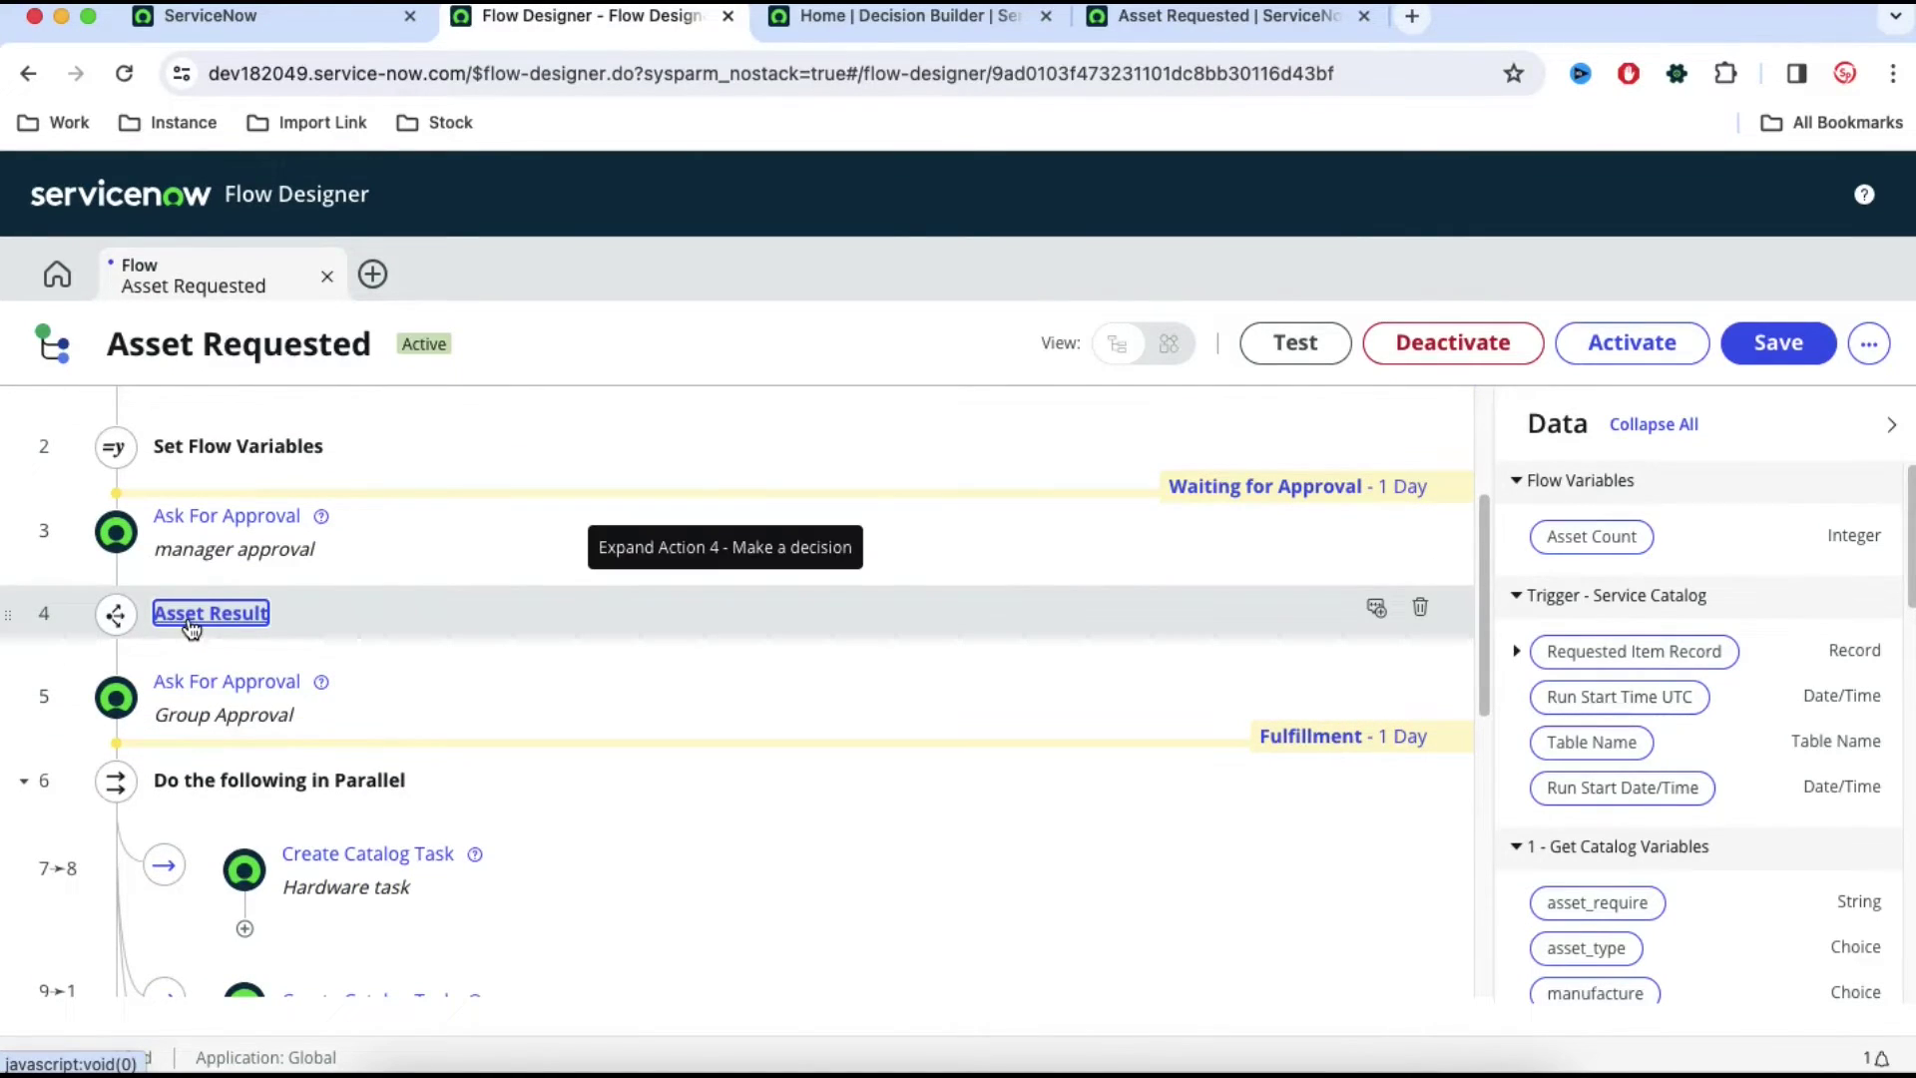
- Set the Group Approval rule to approve when anyone approves from the Asset Result decision's Approval Group result element, and finish editing it
{"action": "left_click", "coordinate": [225, 686]}
{"action": "scroll", "coordinate": [1059, 808], "scroll_direction": "down", "scroll_amount": 8}
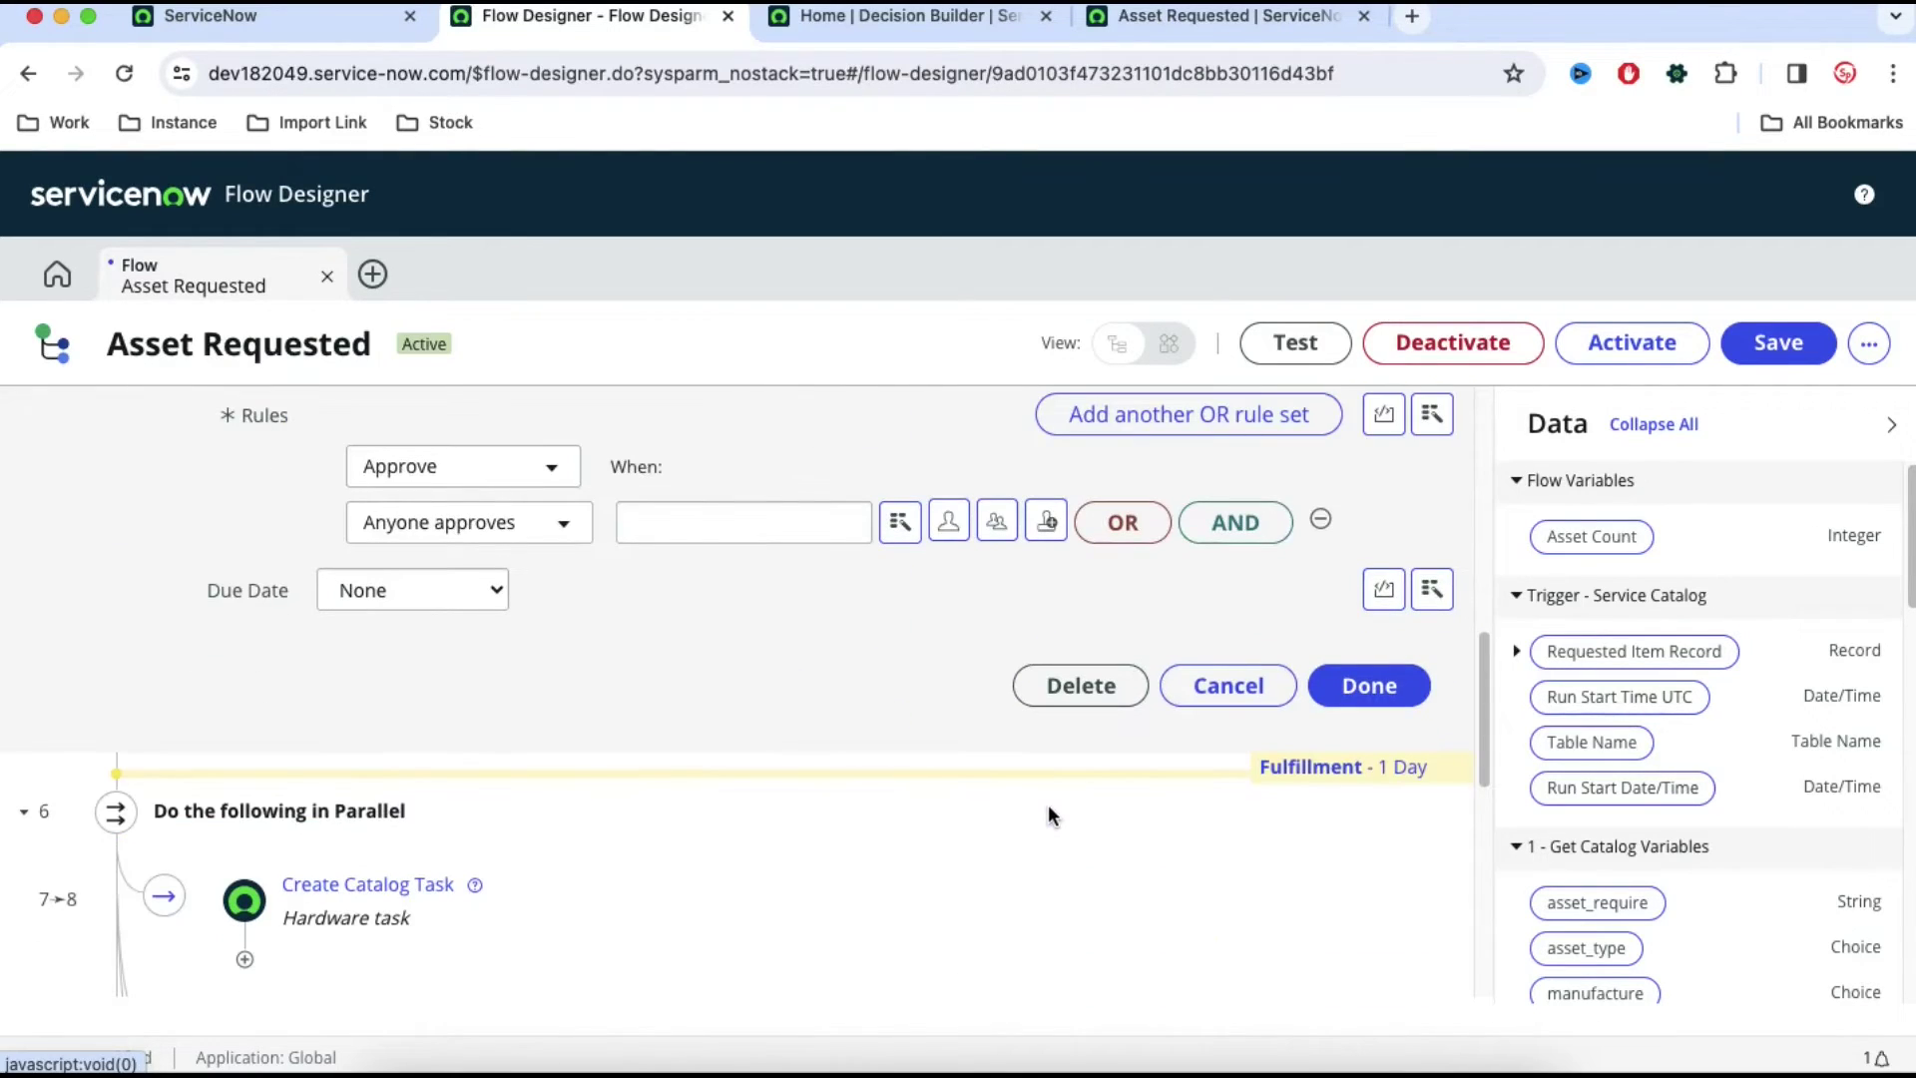
{"action": "left_click", "coordinate": [900, 515]}
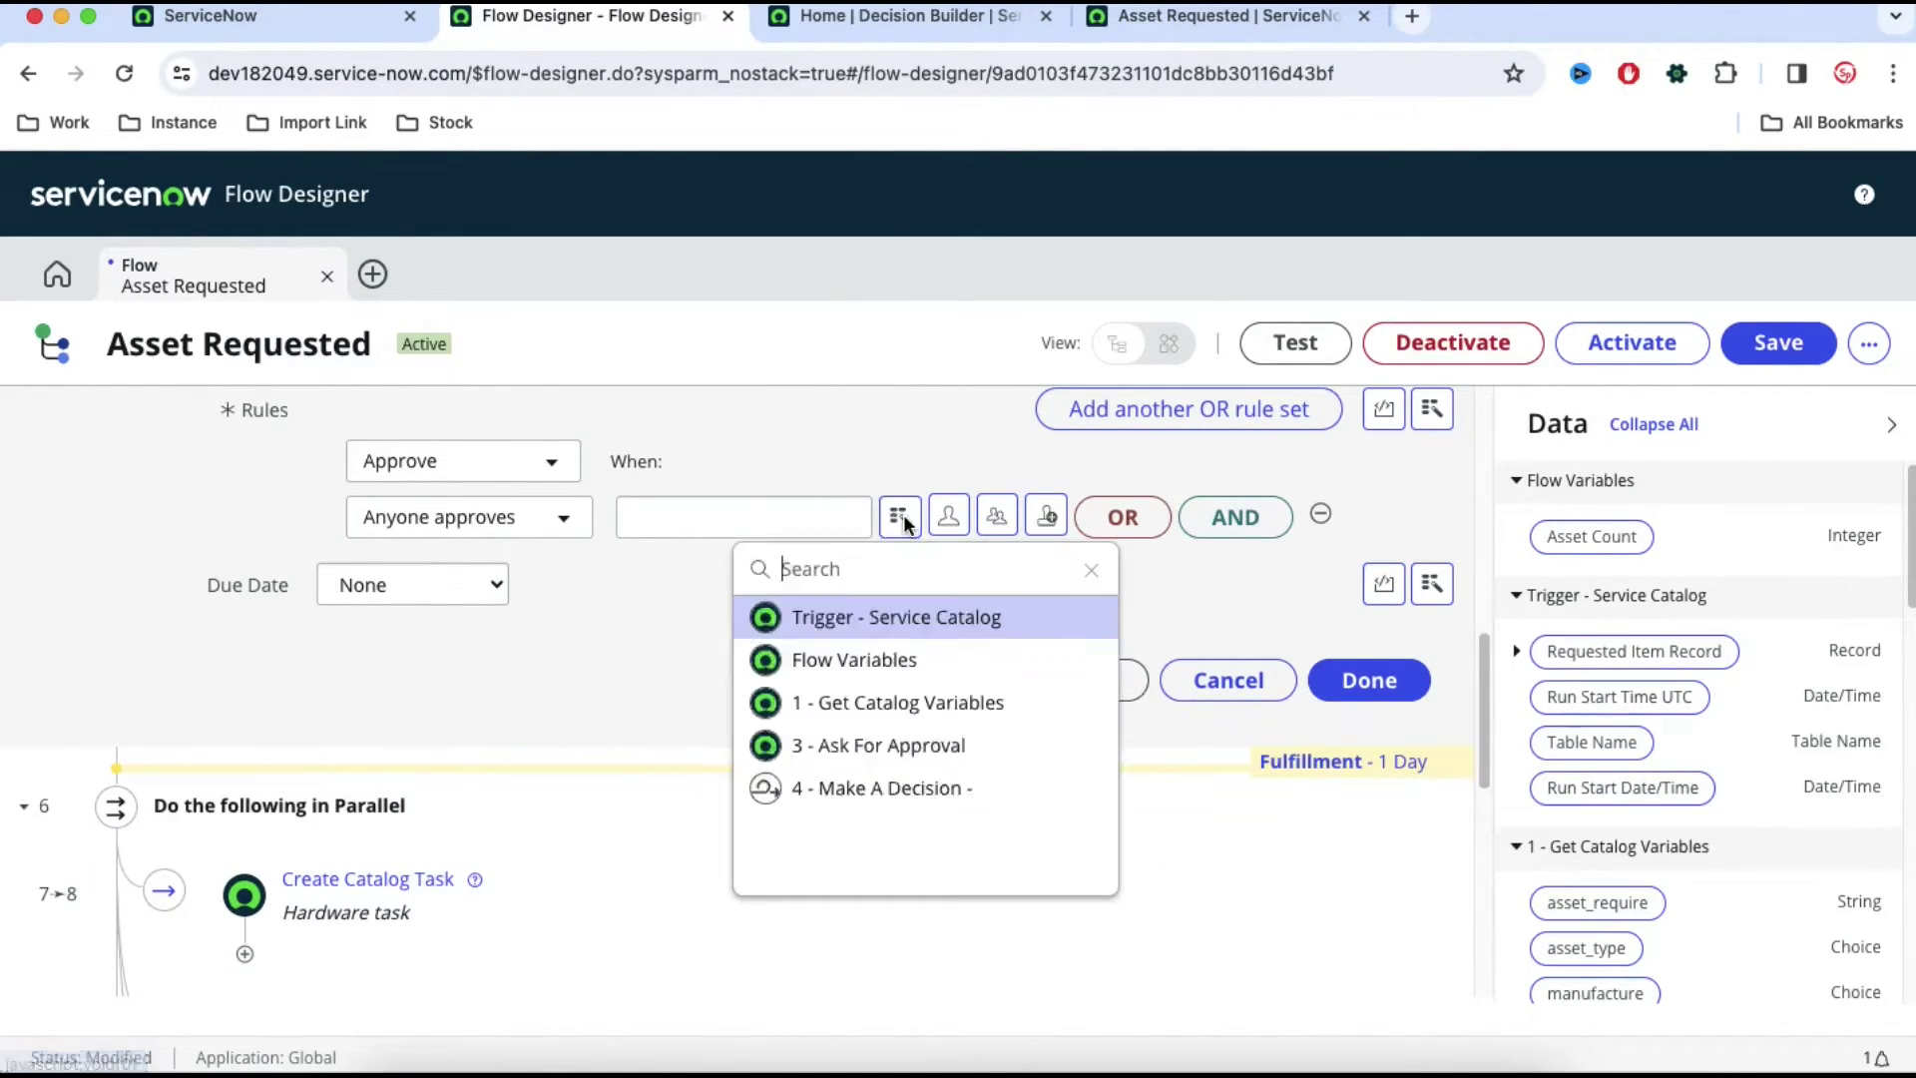
{"action": "left_click", "coordinate": [894, 806]}
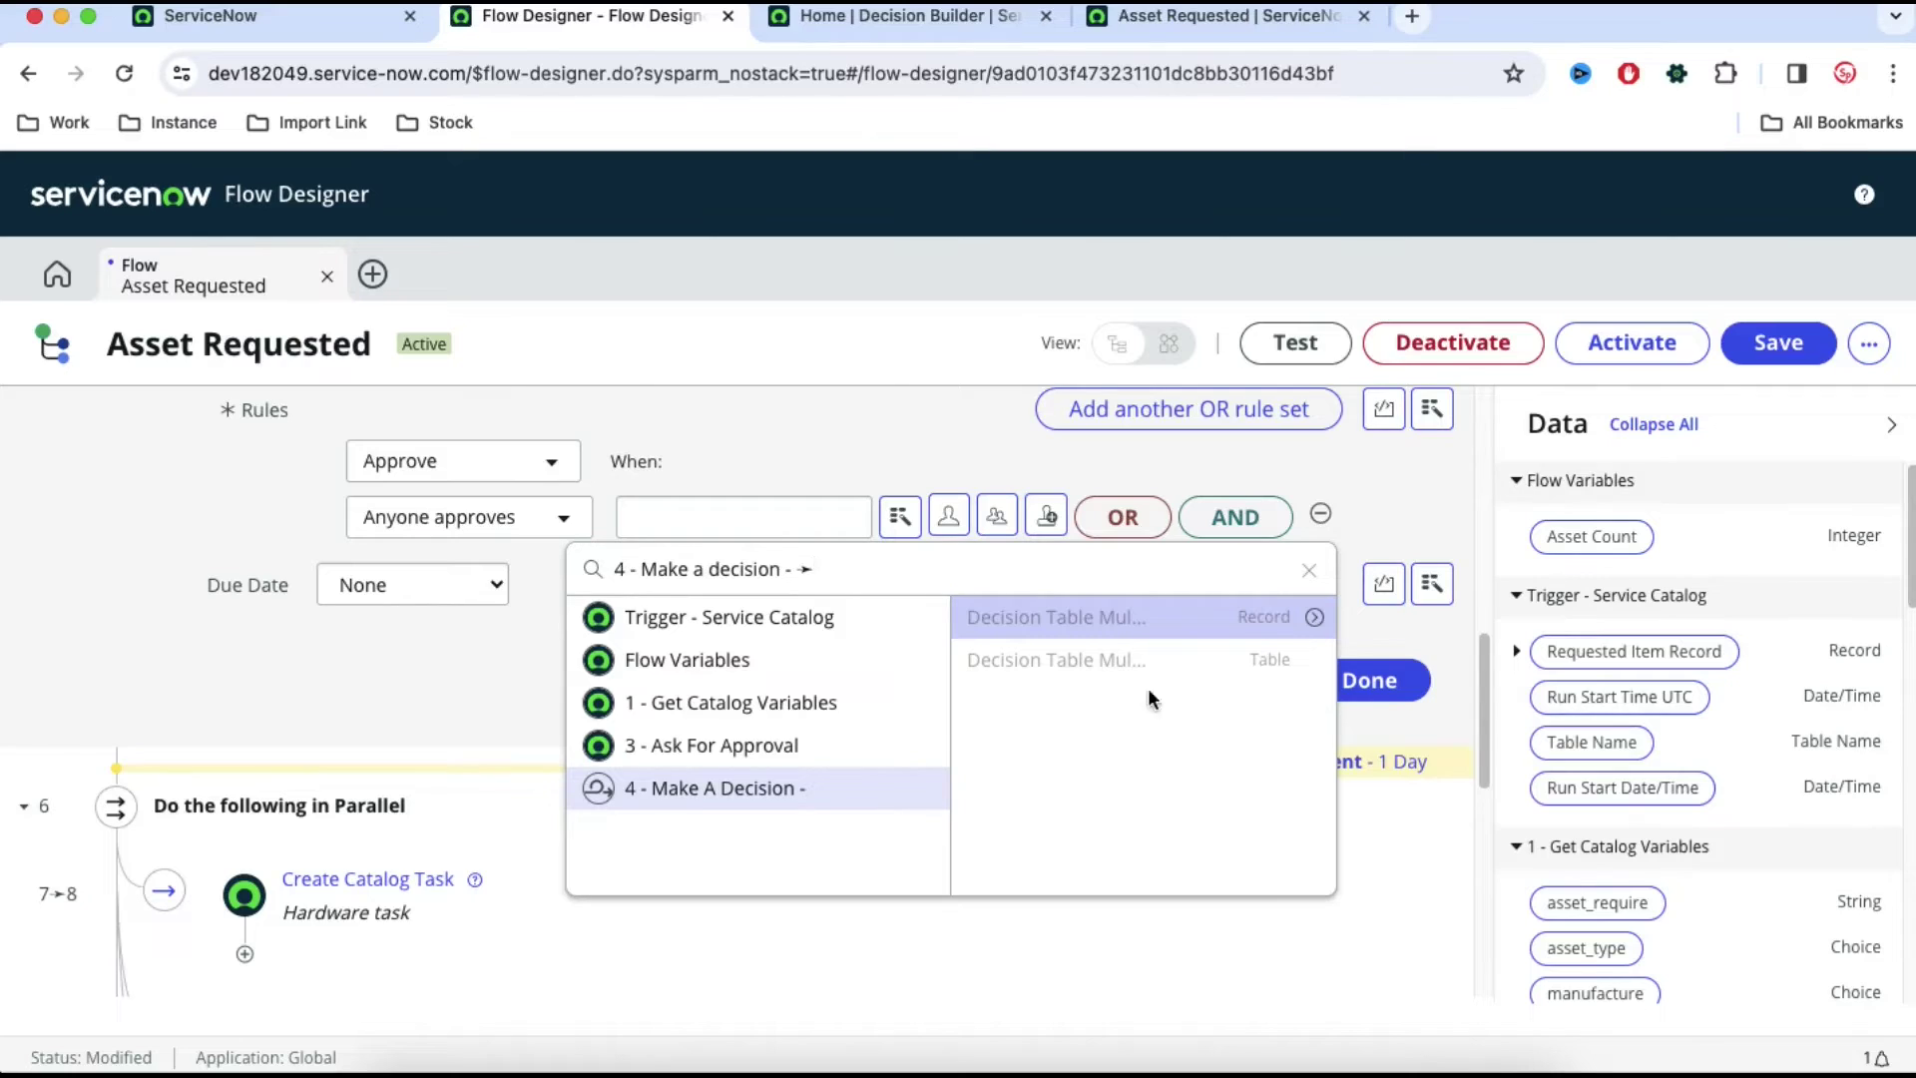
{"action": "left_click", "coordinate": [1313, 618]}
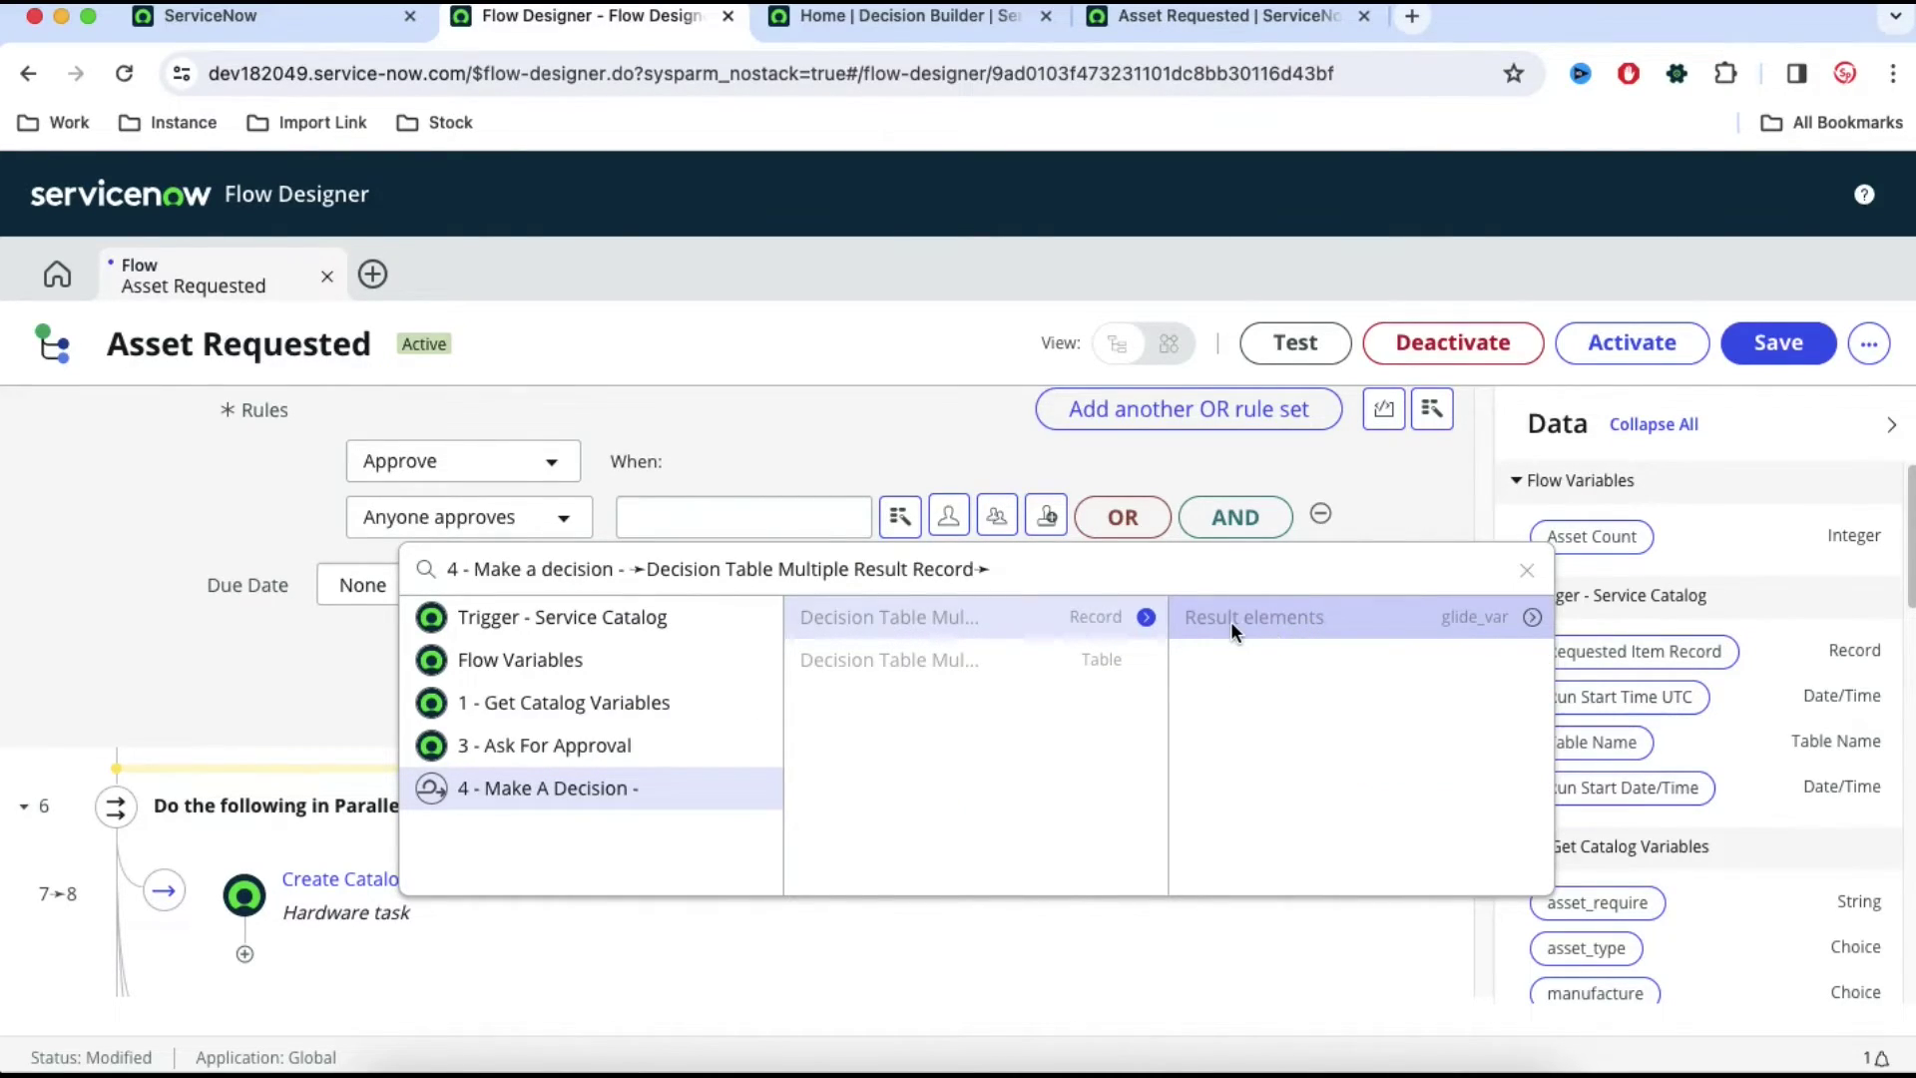
{"action": "left_click", "coordinate": [1531, 617]}
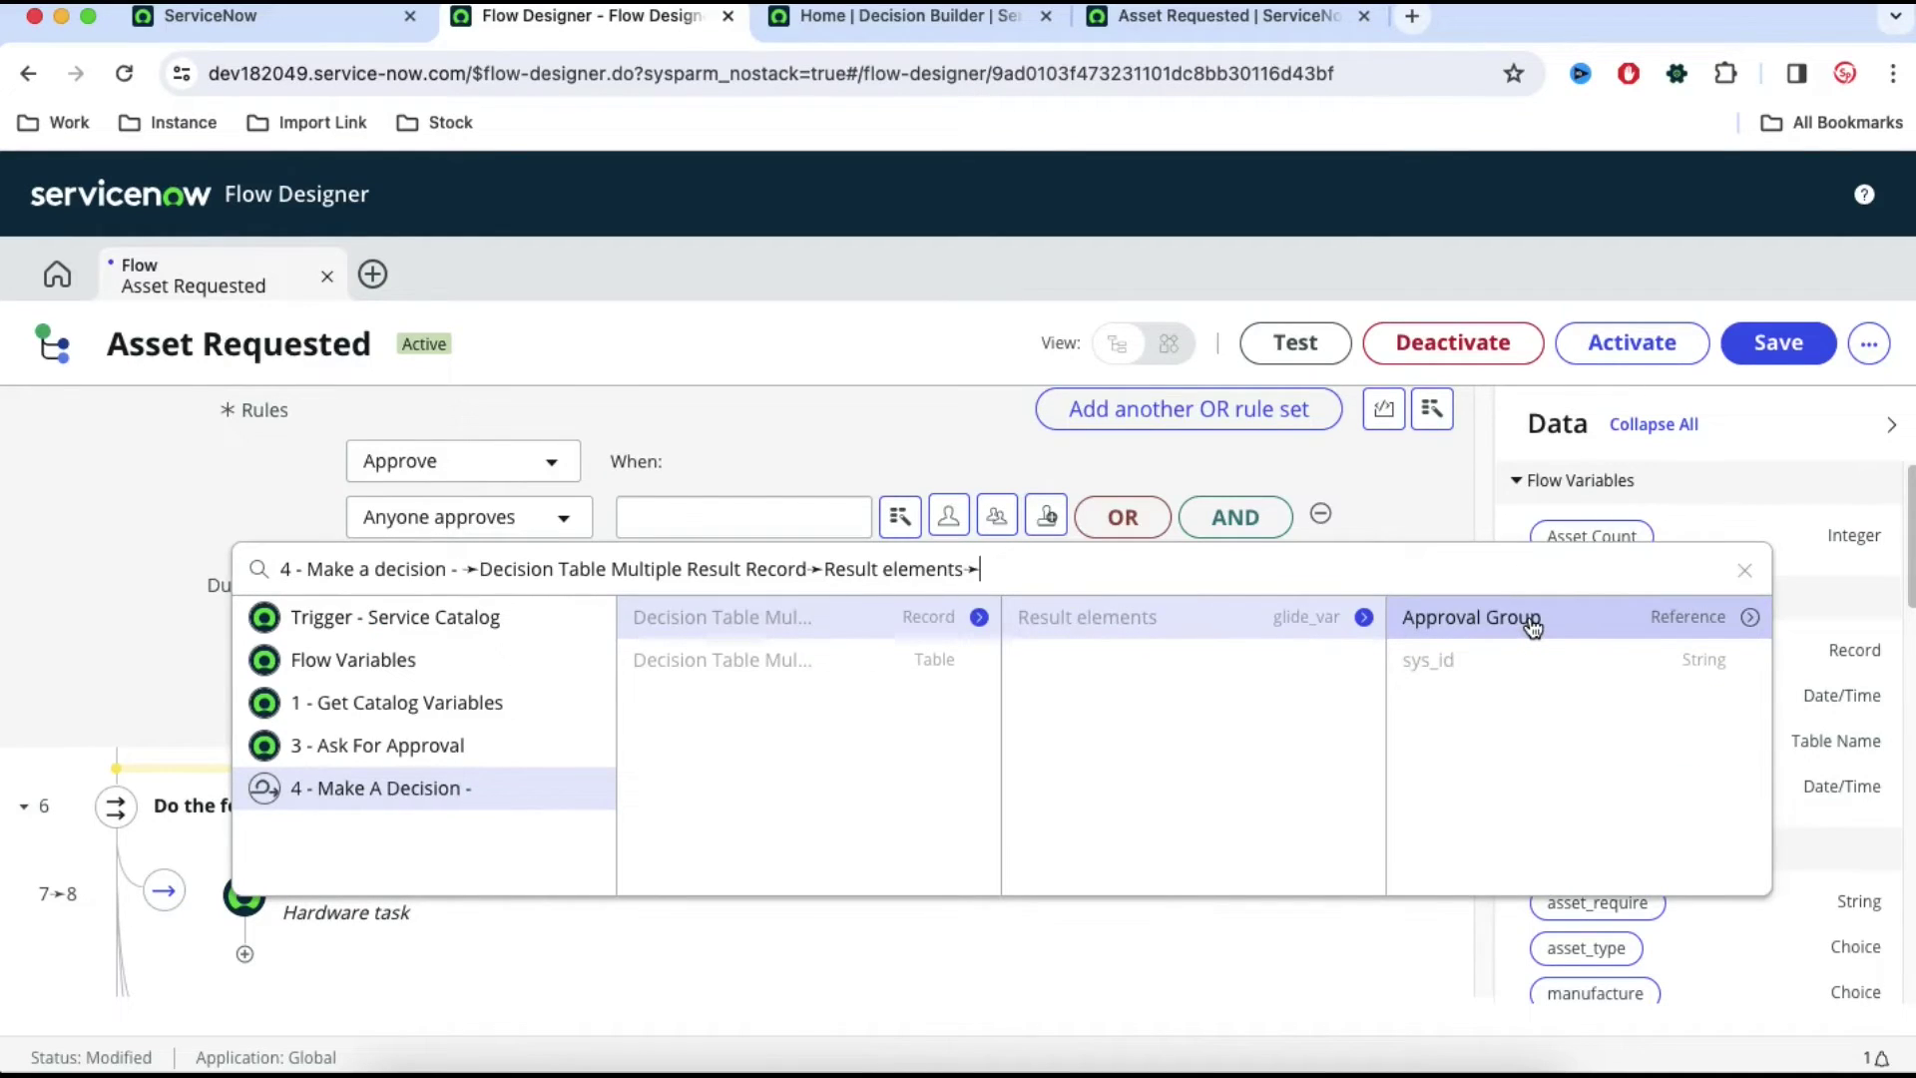
{"action": "left_click", "coordinate": [1473, 618]}
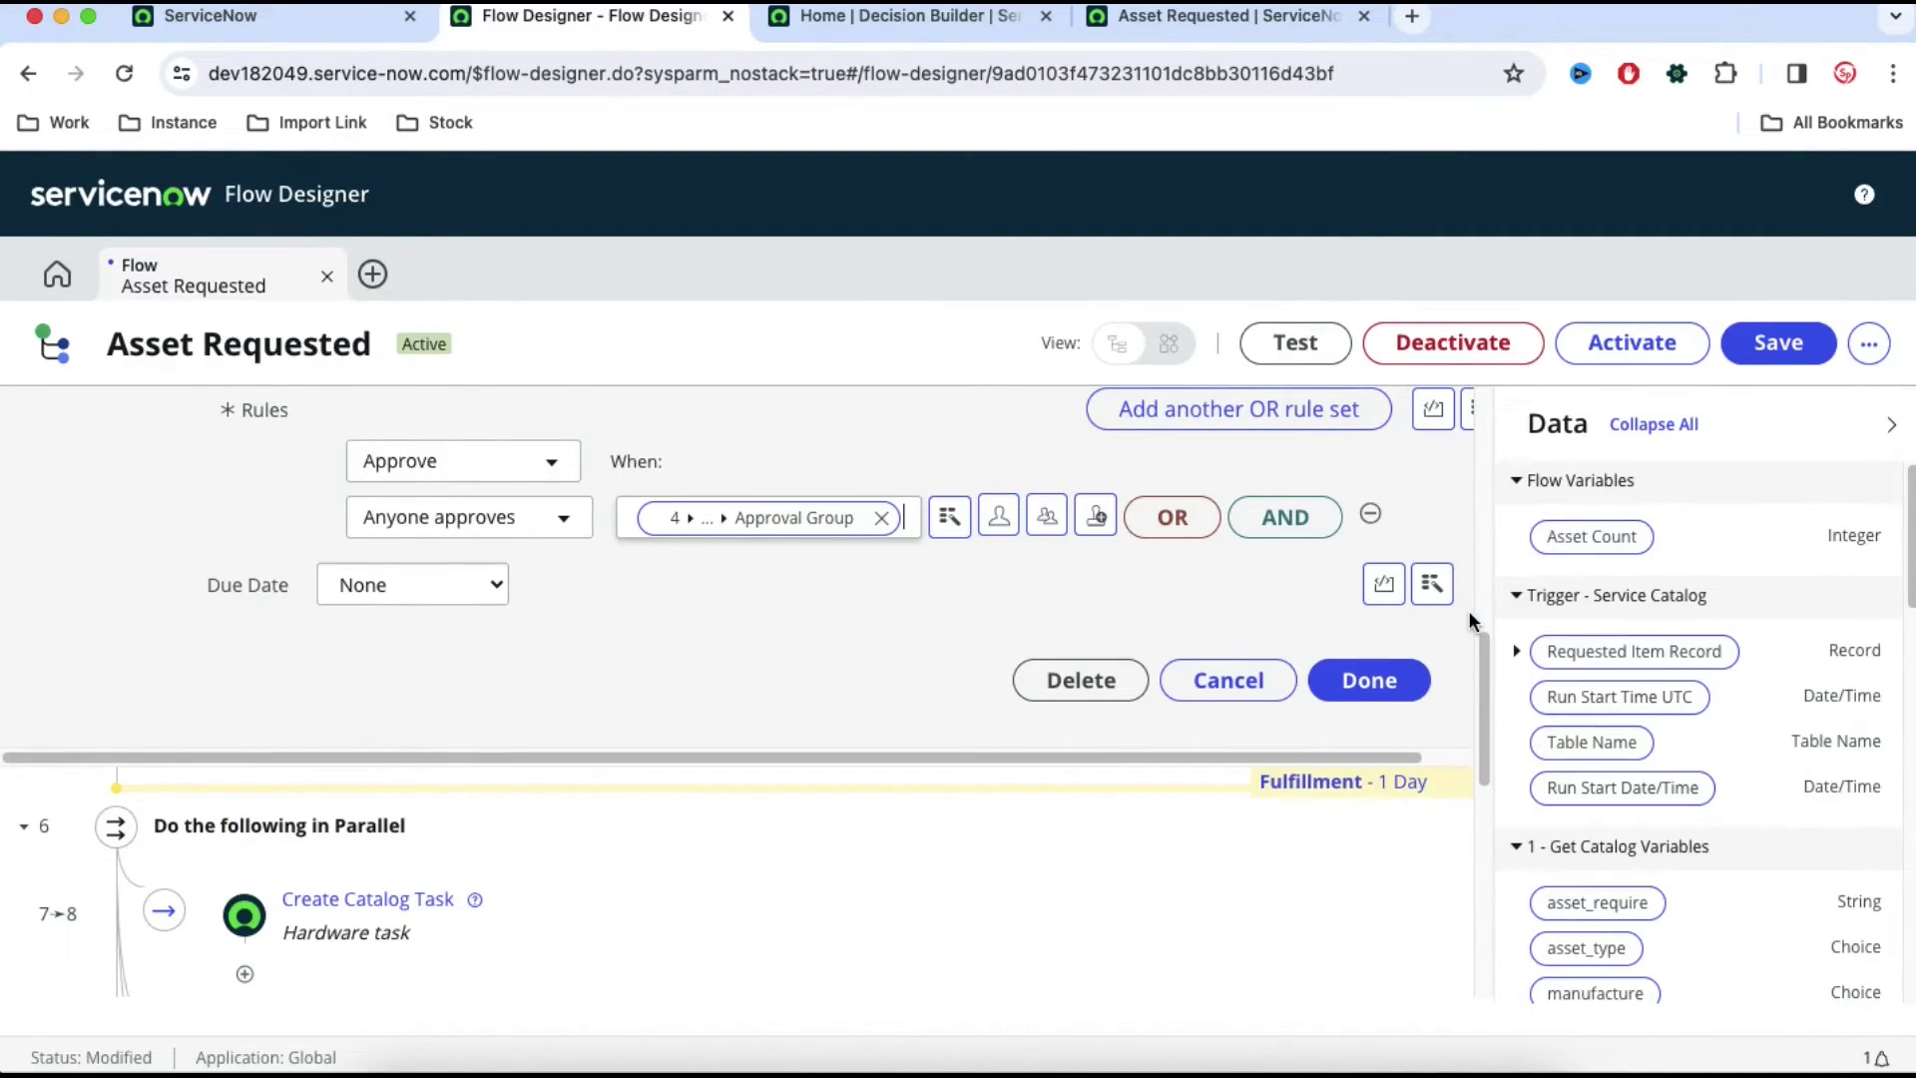
{"action": "left_click", "coordinate": [1369, 680]}
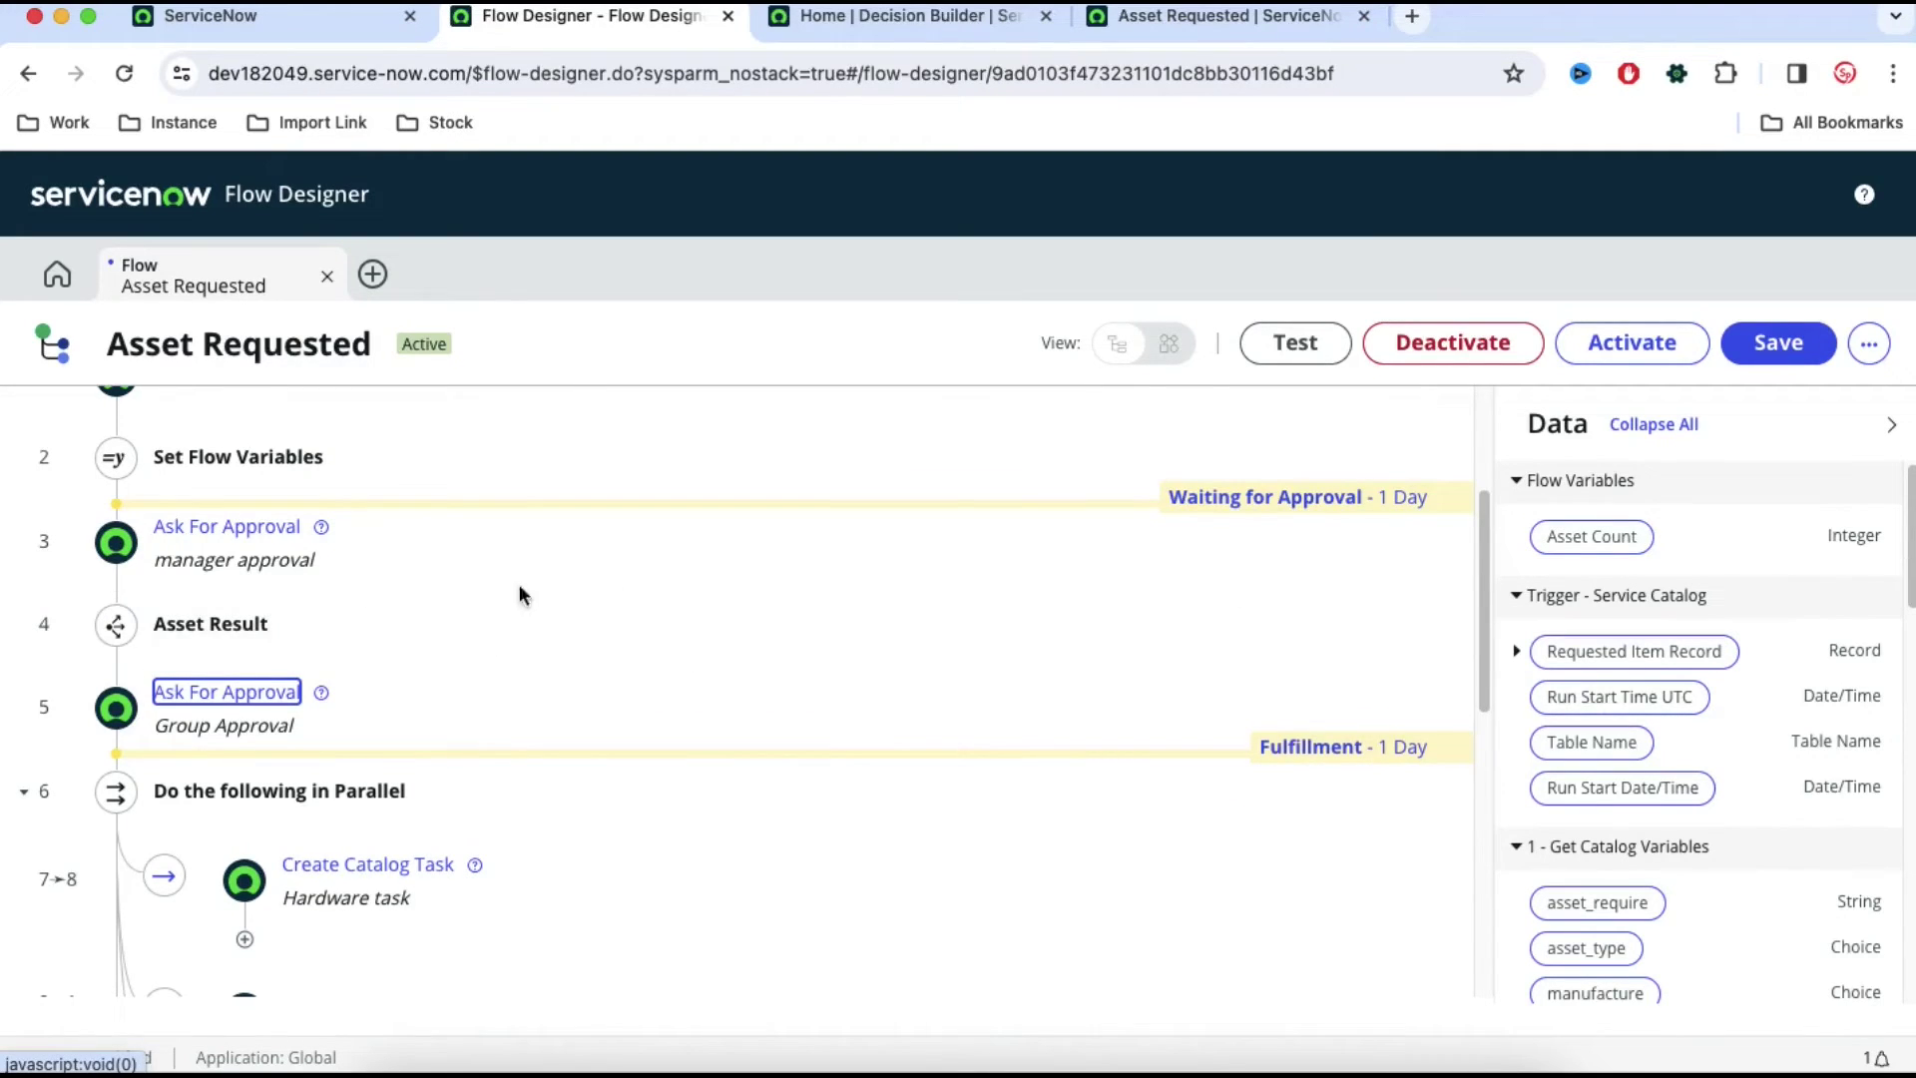
- Add a Waiting for Approval stage between the manager approval and the Asset Result decision, and save the flow
{"action": "left_click_drag", "start_coordinate": [1481, 541], "coordinate": [1471, 501]}
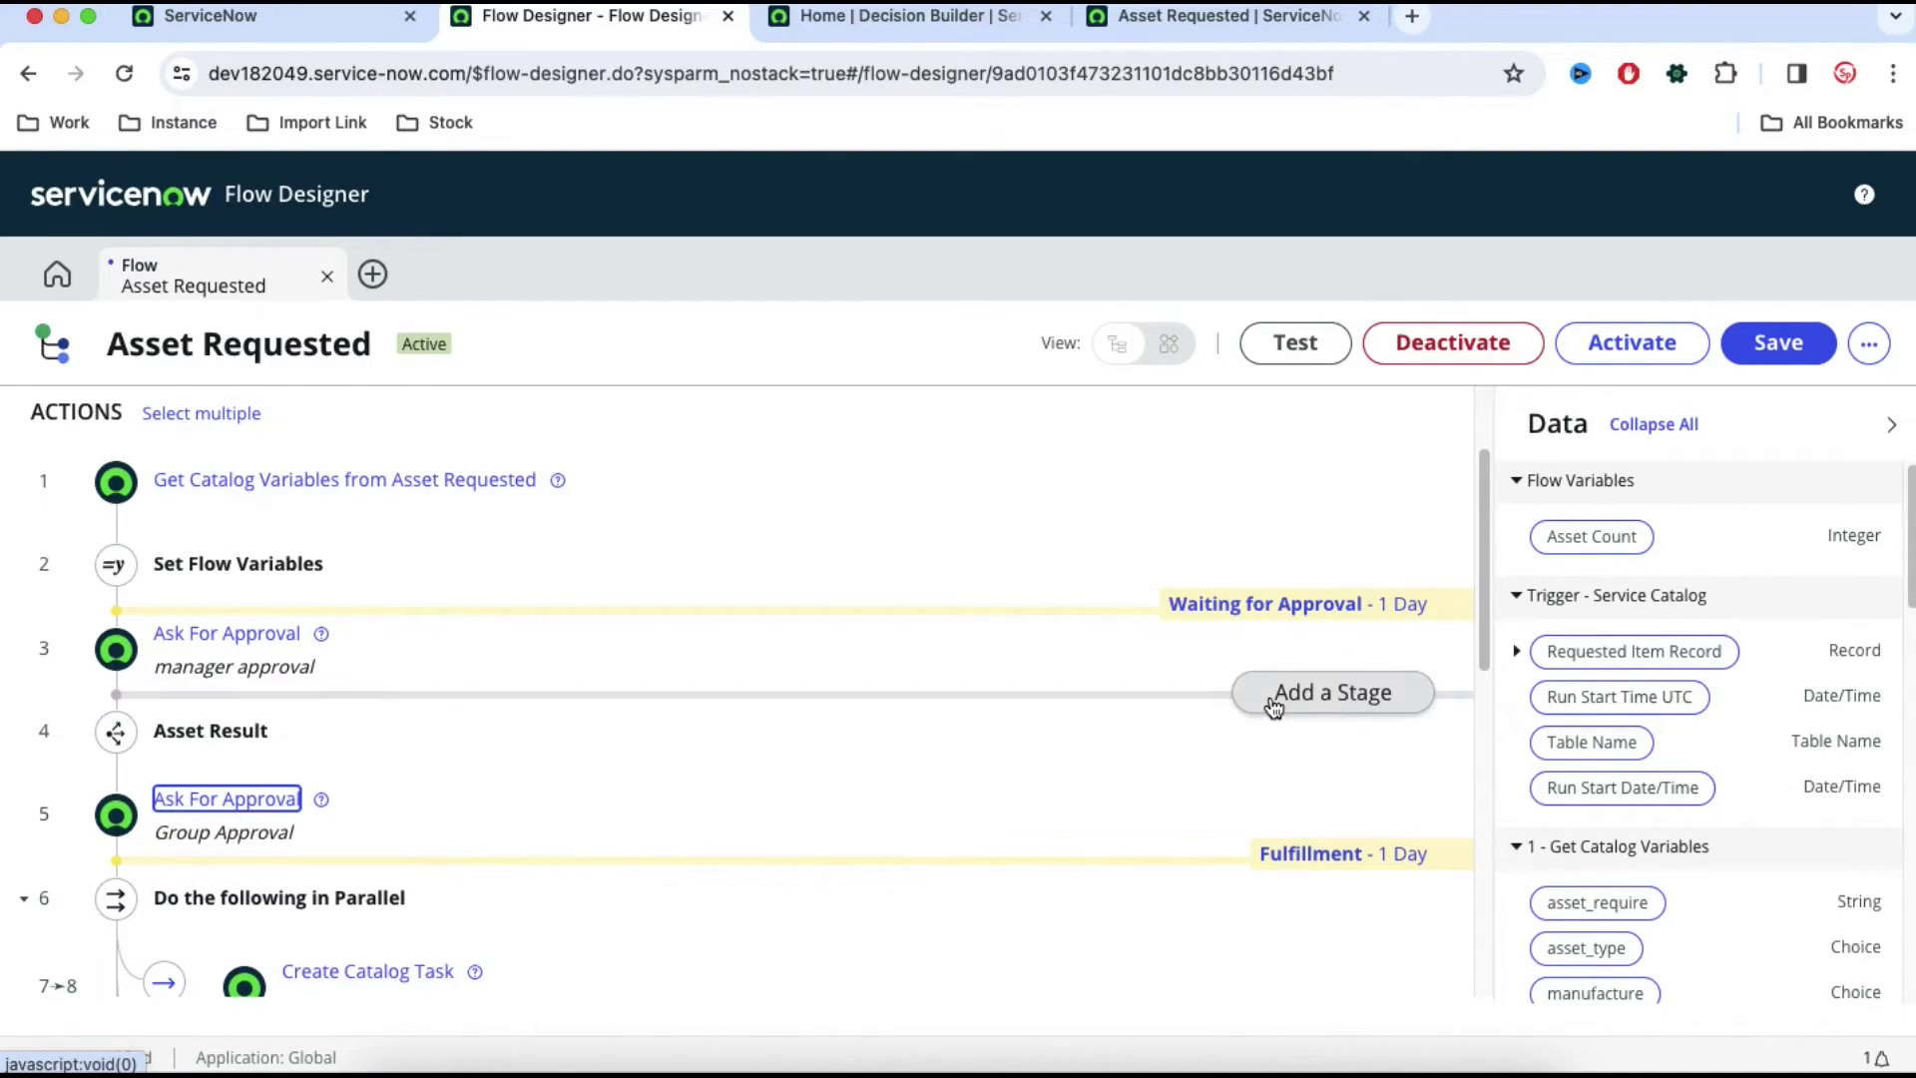
{"action": "left_click", "coordinate": [1273, 700]}
{"action": "left_click", "coordinate": [1267, 695]}
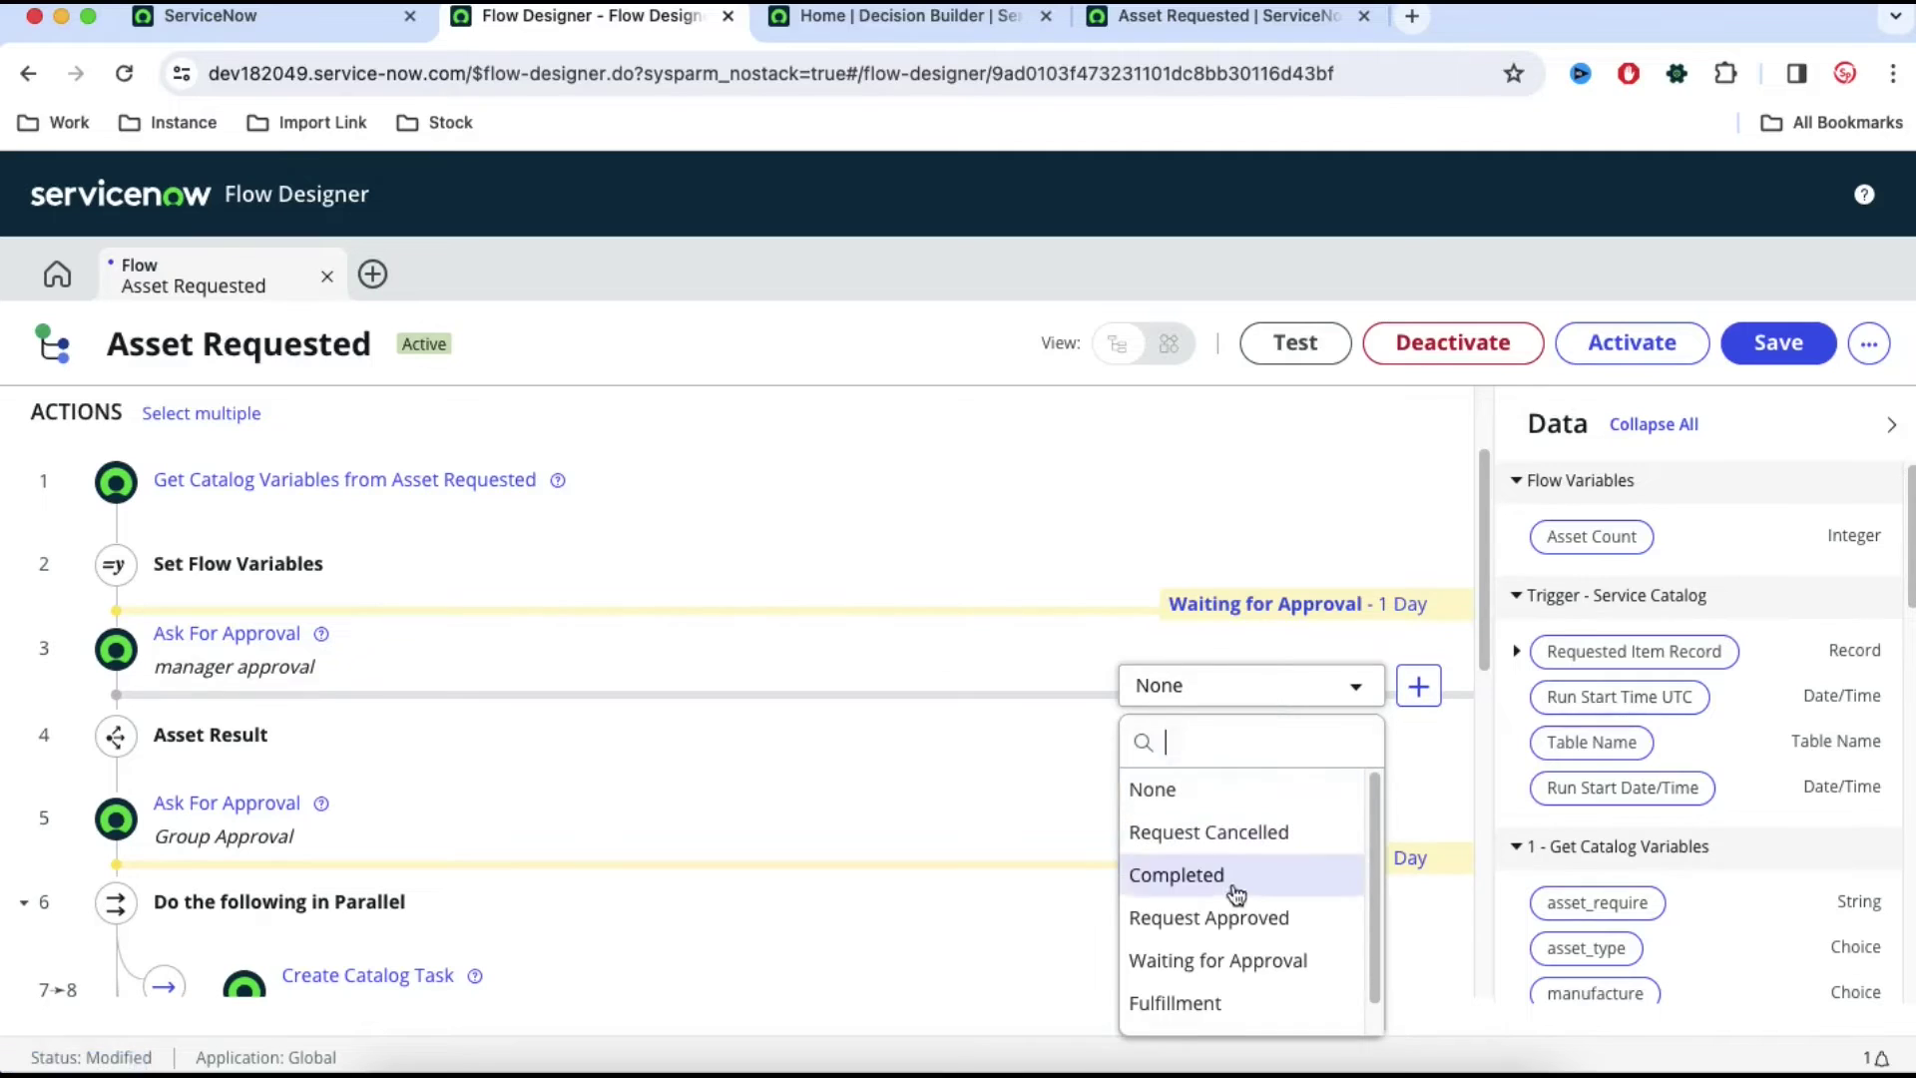
{"action": "left_click", "coordinate": [1227, 960]}
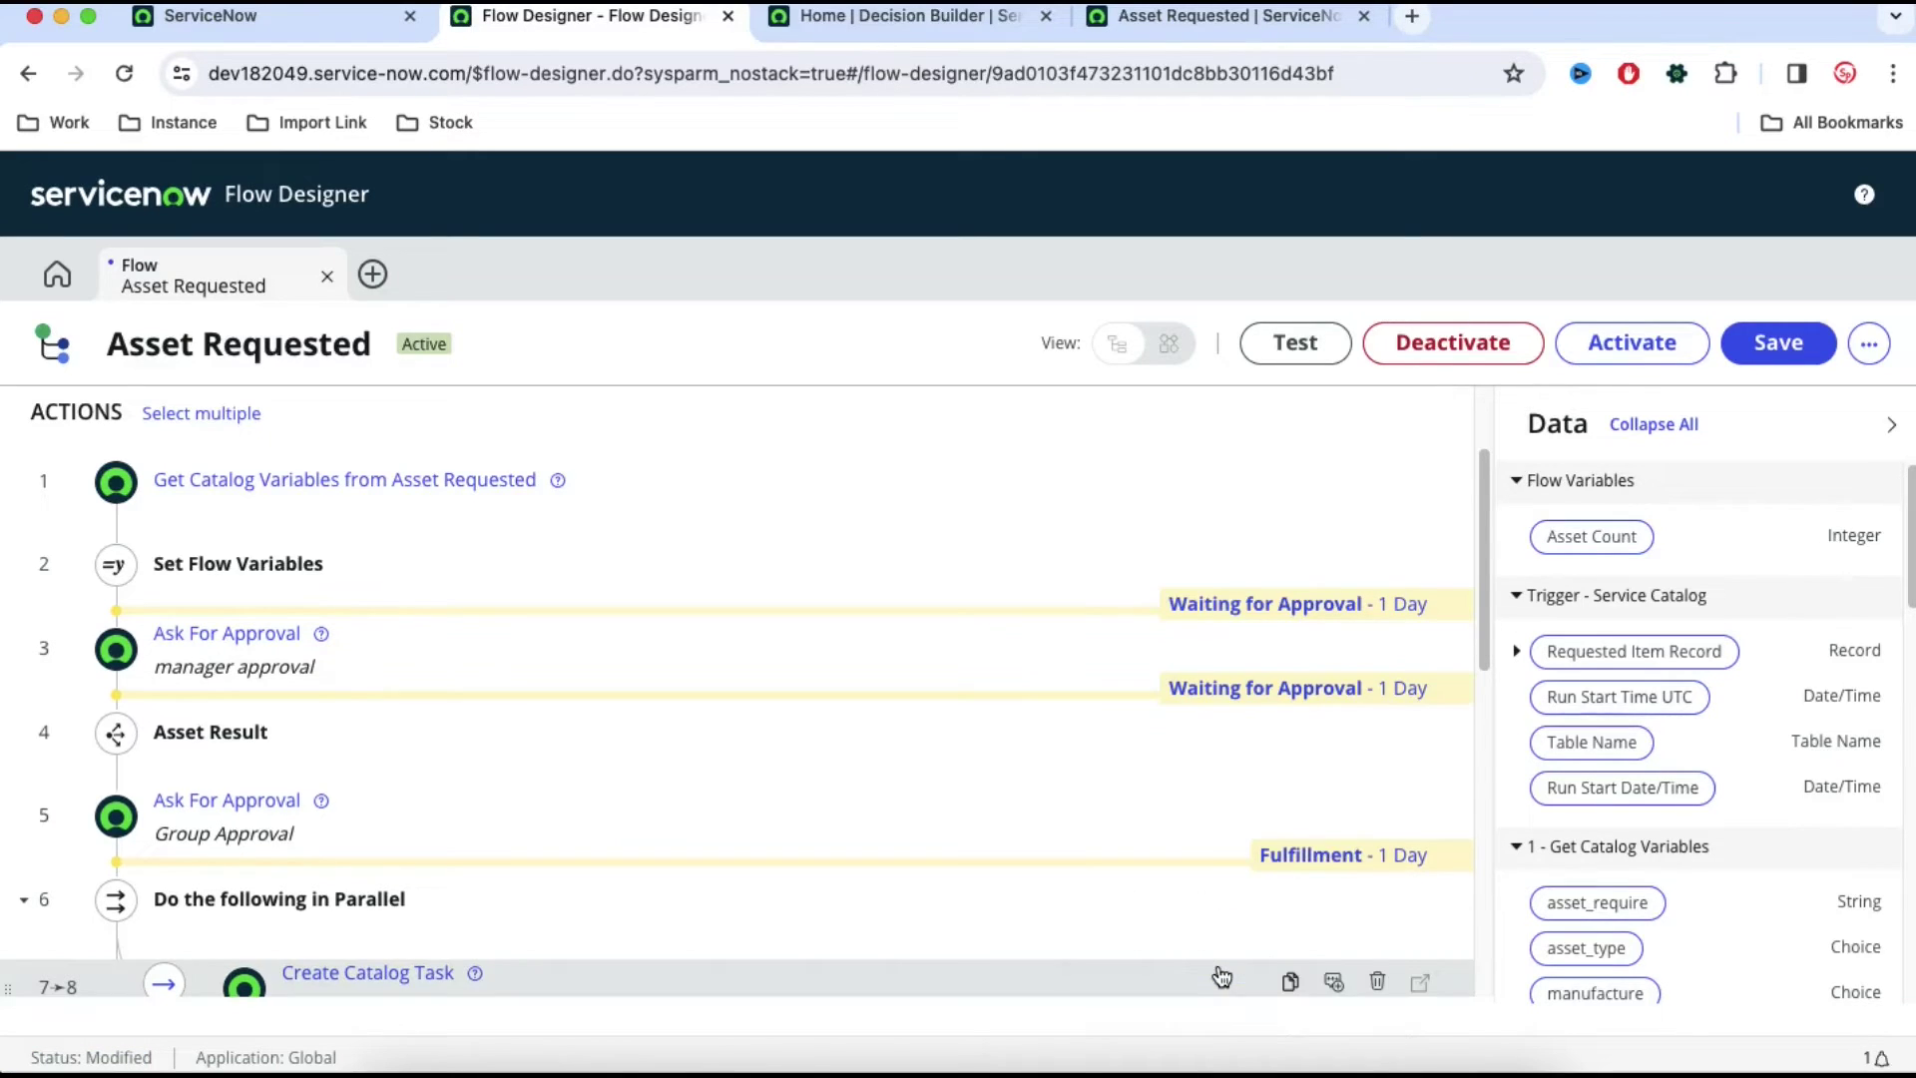
{"action": "left_click", "coordinate": [1750, 344]}
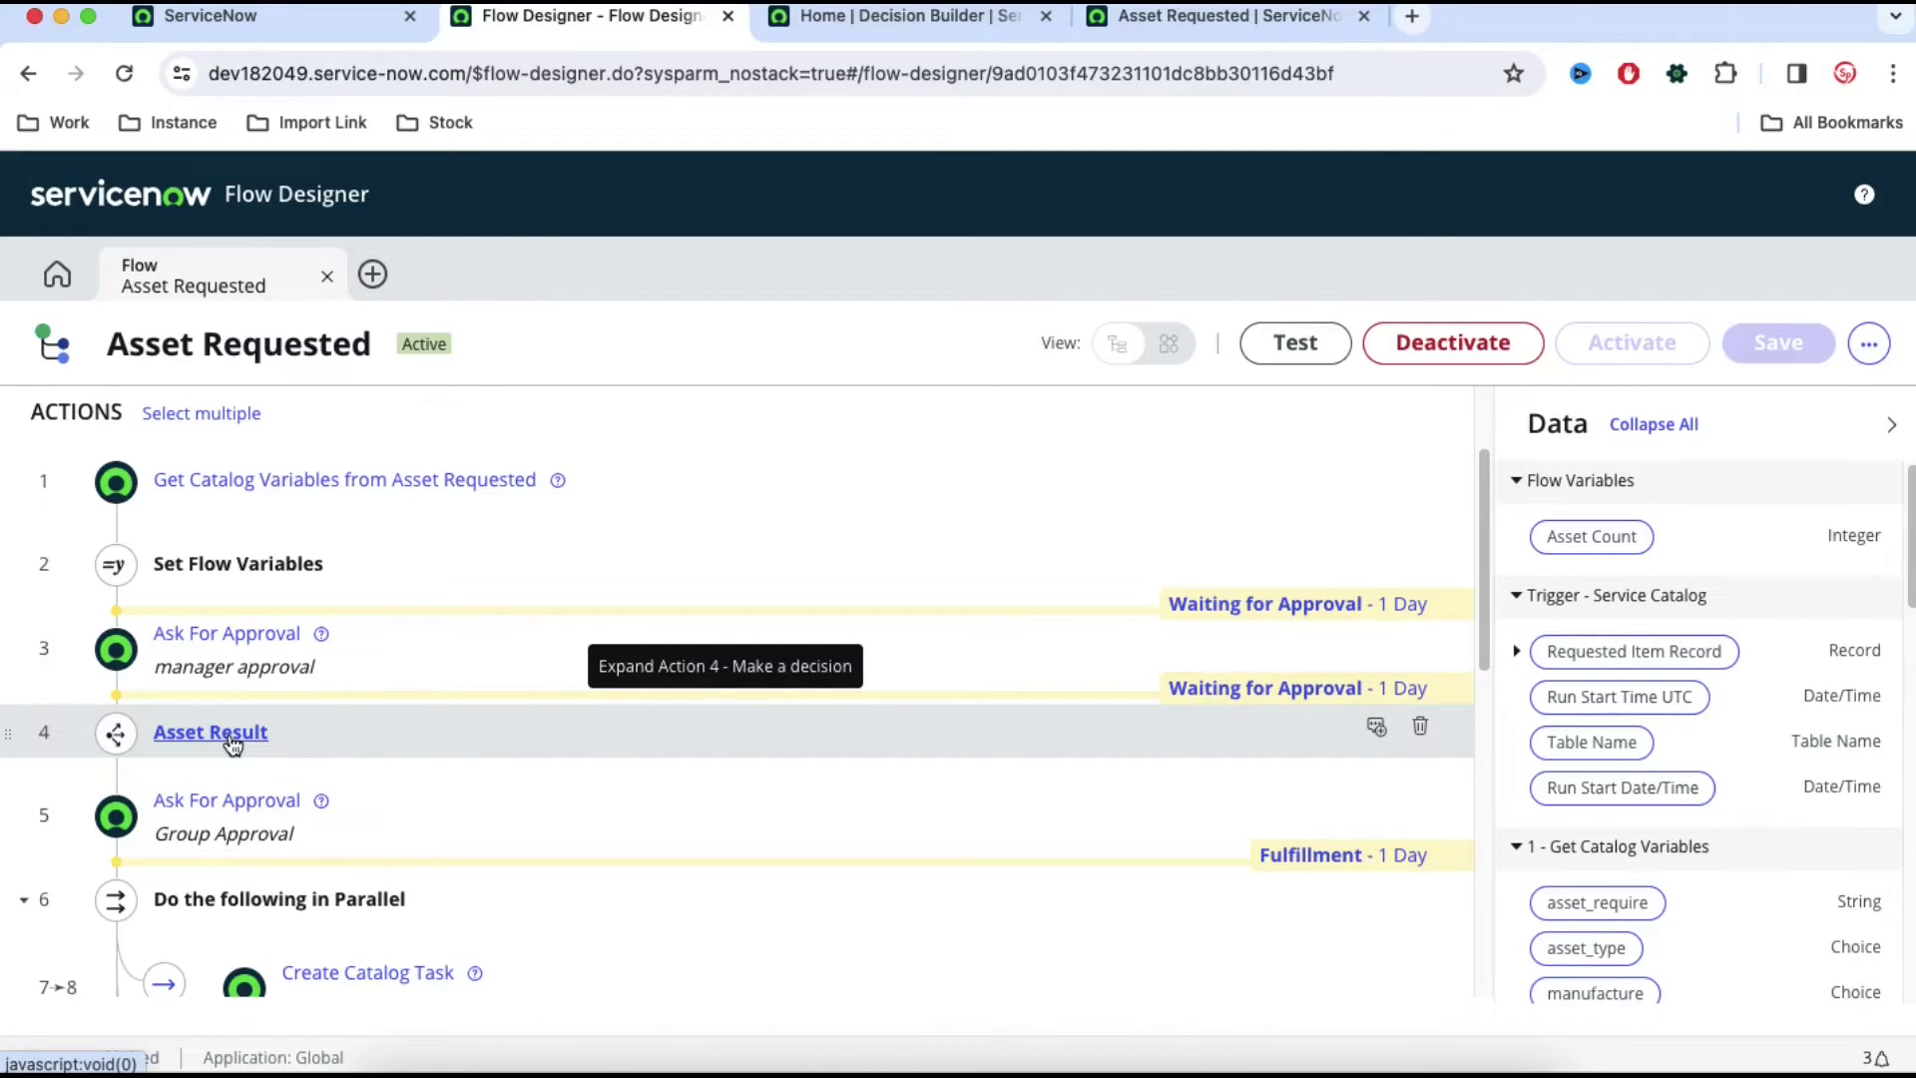
- Compare the Asset Result decision table's rows and Approval Group results with the decision and Group Approval actions in the flow
{"action": "left_click", "coordinate": [918, 22]}
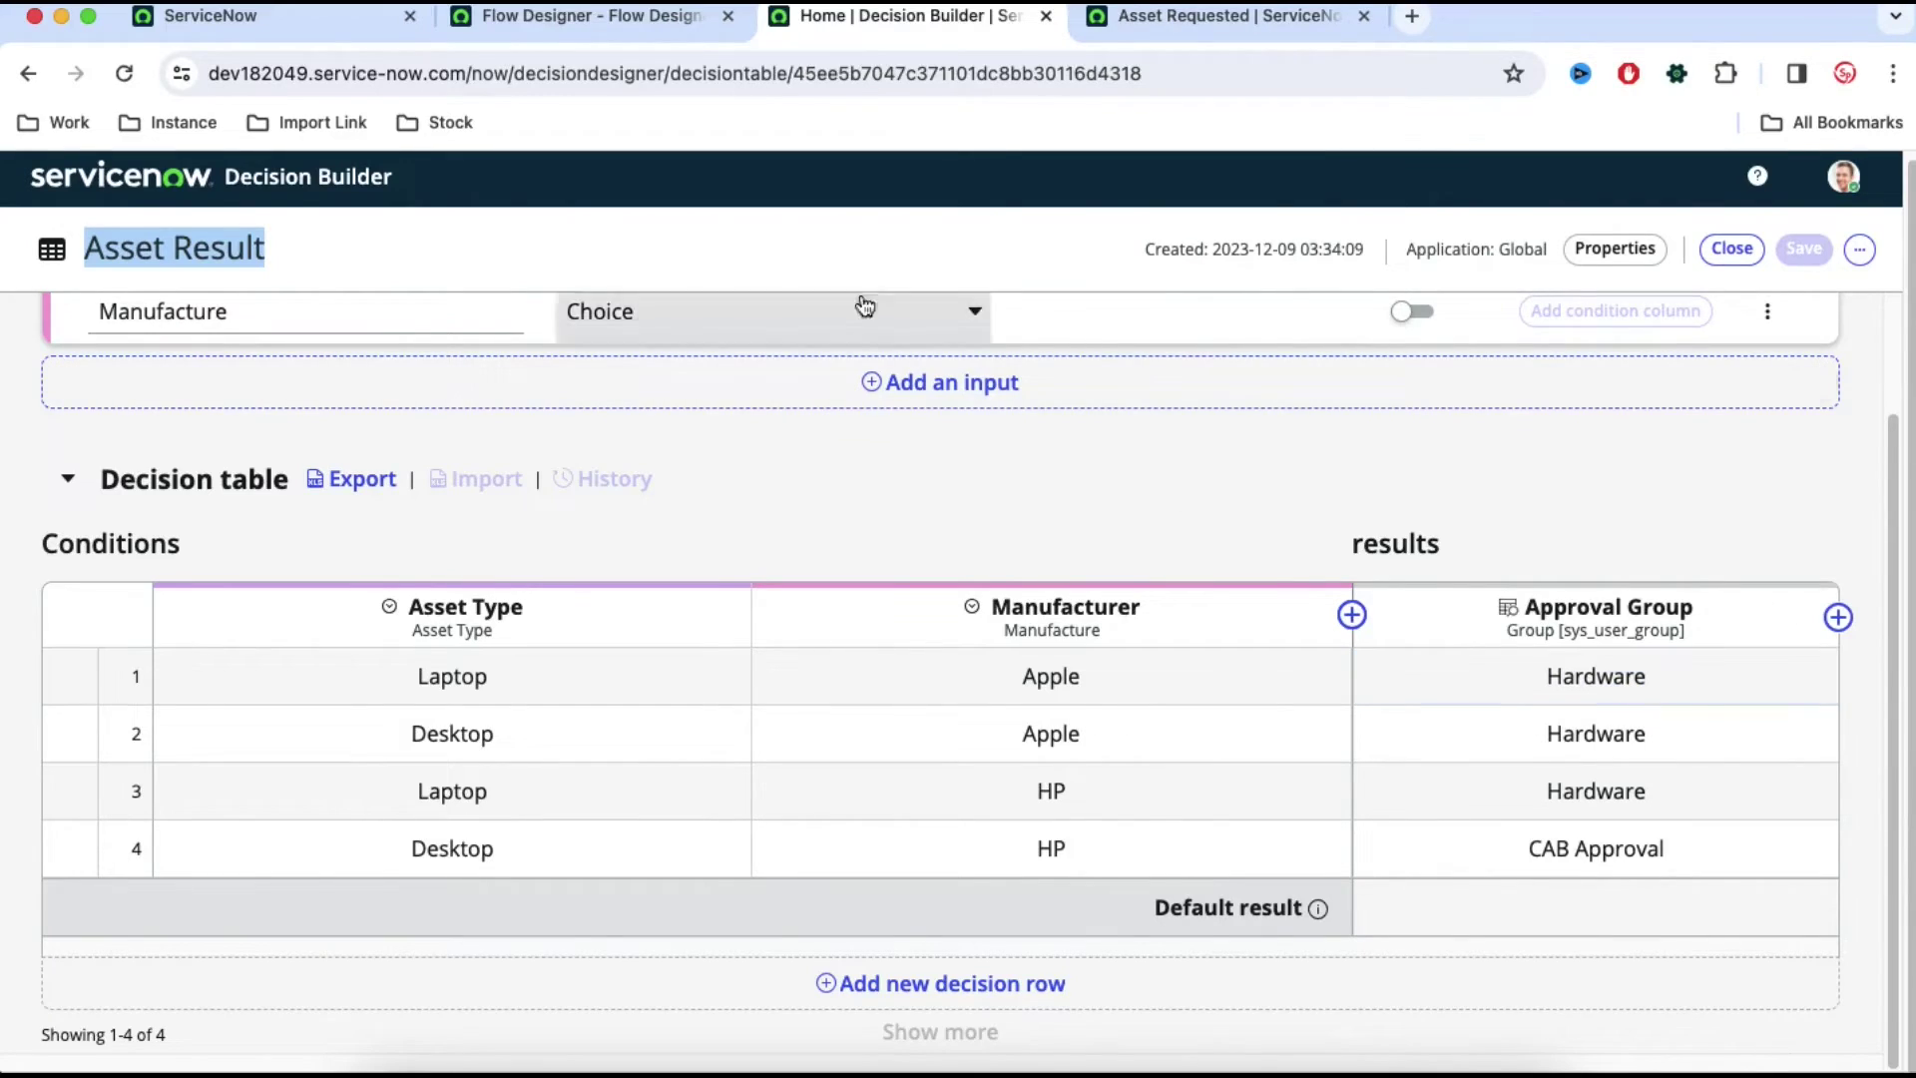
{"action": "left_click", "coordinate": [593, 16]}
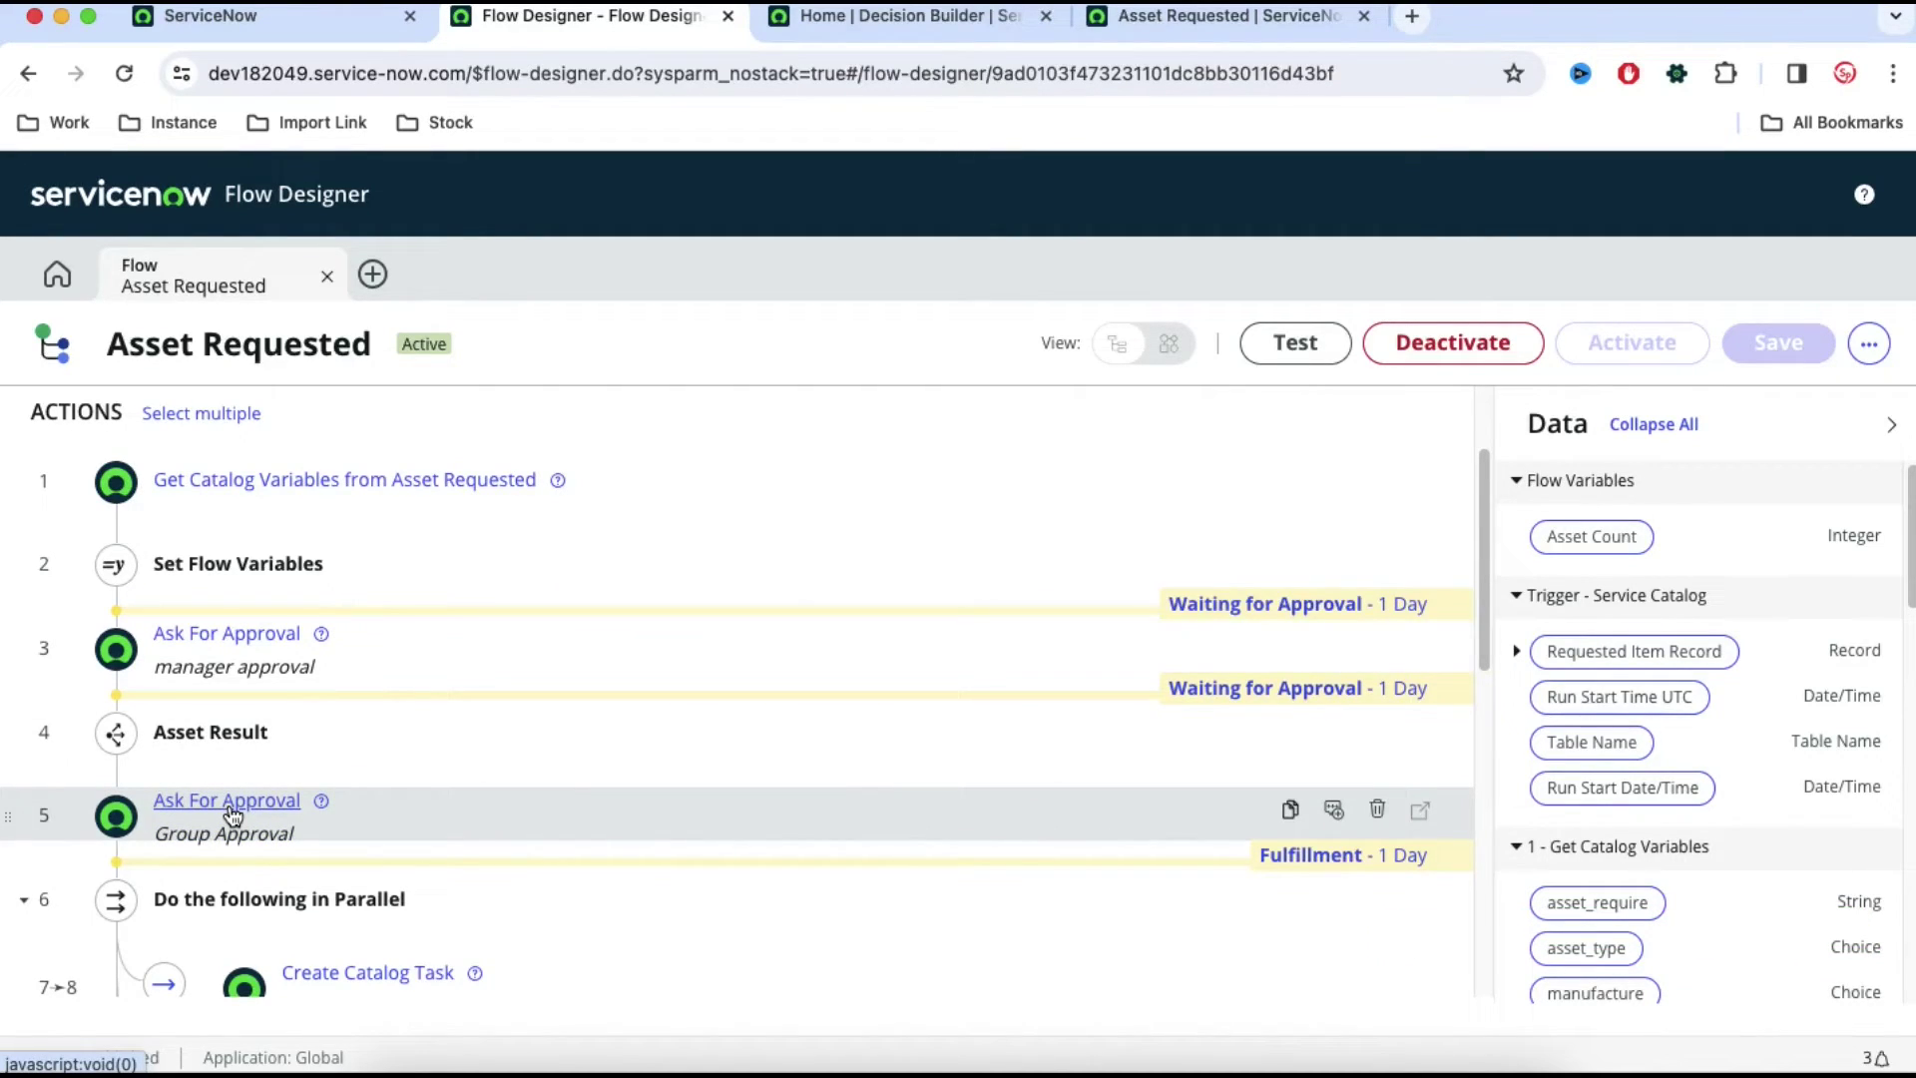
{"action": "left_click", "coordinate": [926, 35]}
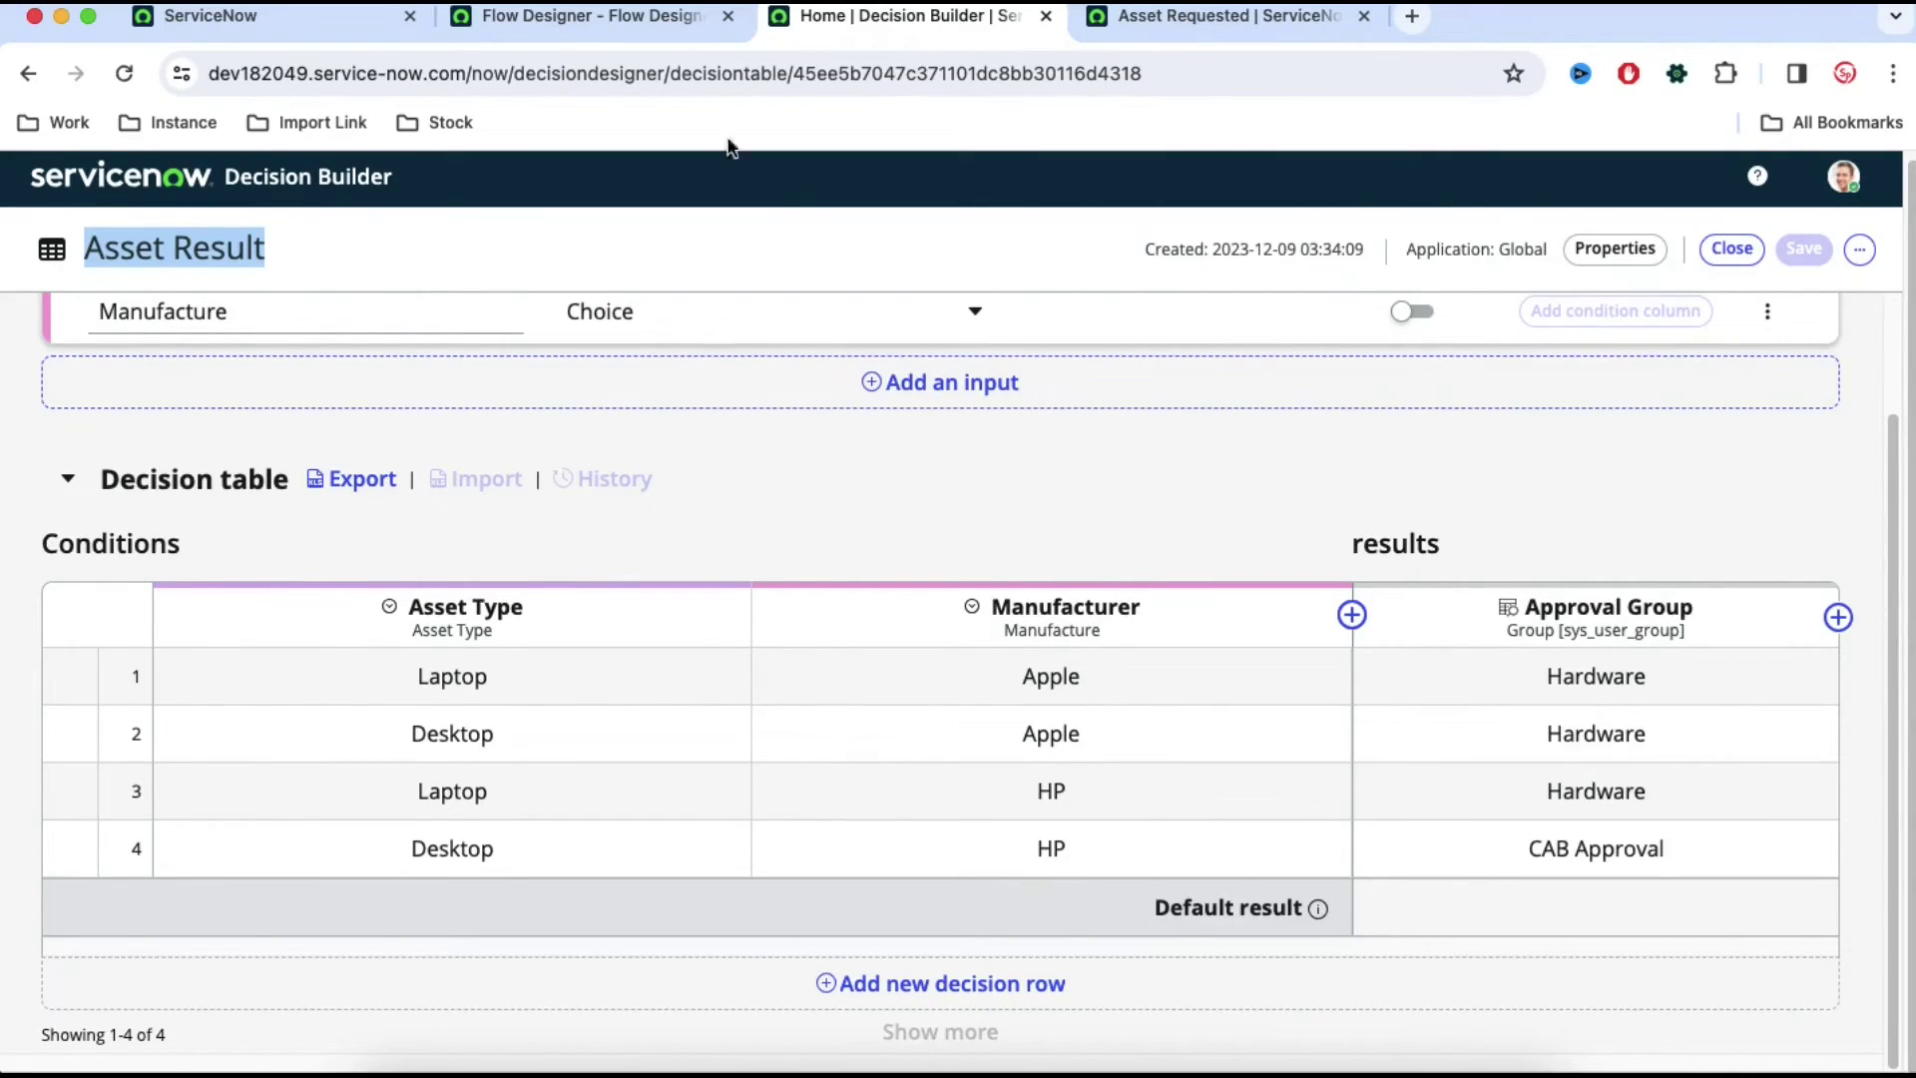
{"action": "left_click", "coordinate": [620, 30]}
{"action": "left_click", "coordinate": [952, 30]}
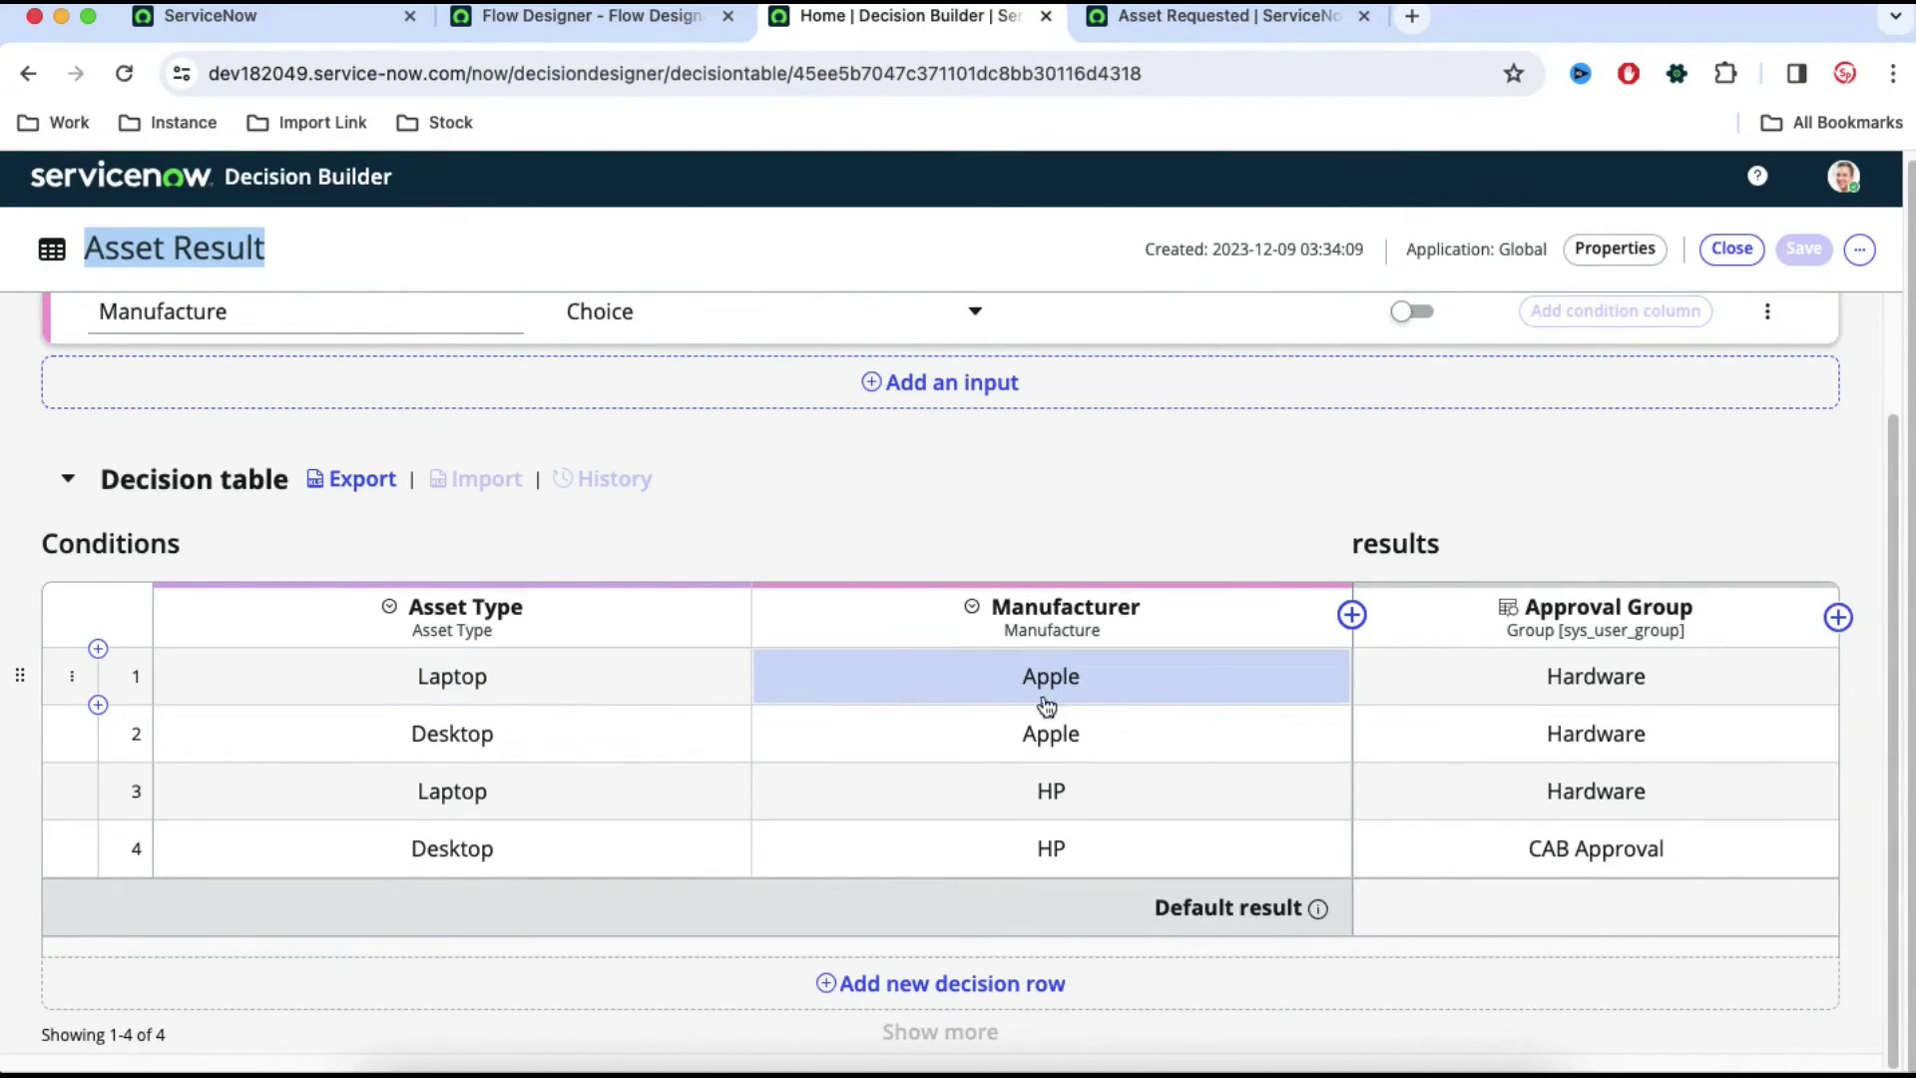
- Reload the Asset Requested catalog item and order it with Asset Require 5, Asset Type Laptop and Manufacture Apple
{"action": "left_click", "coordinate": [1230, 16]}
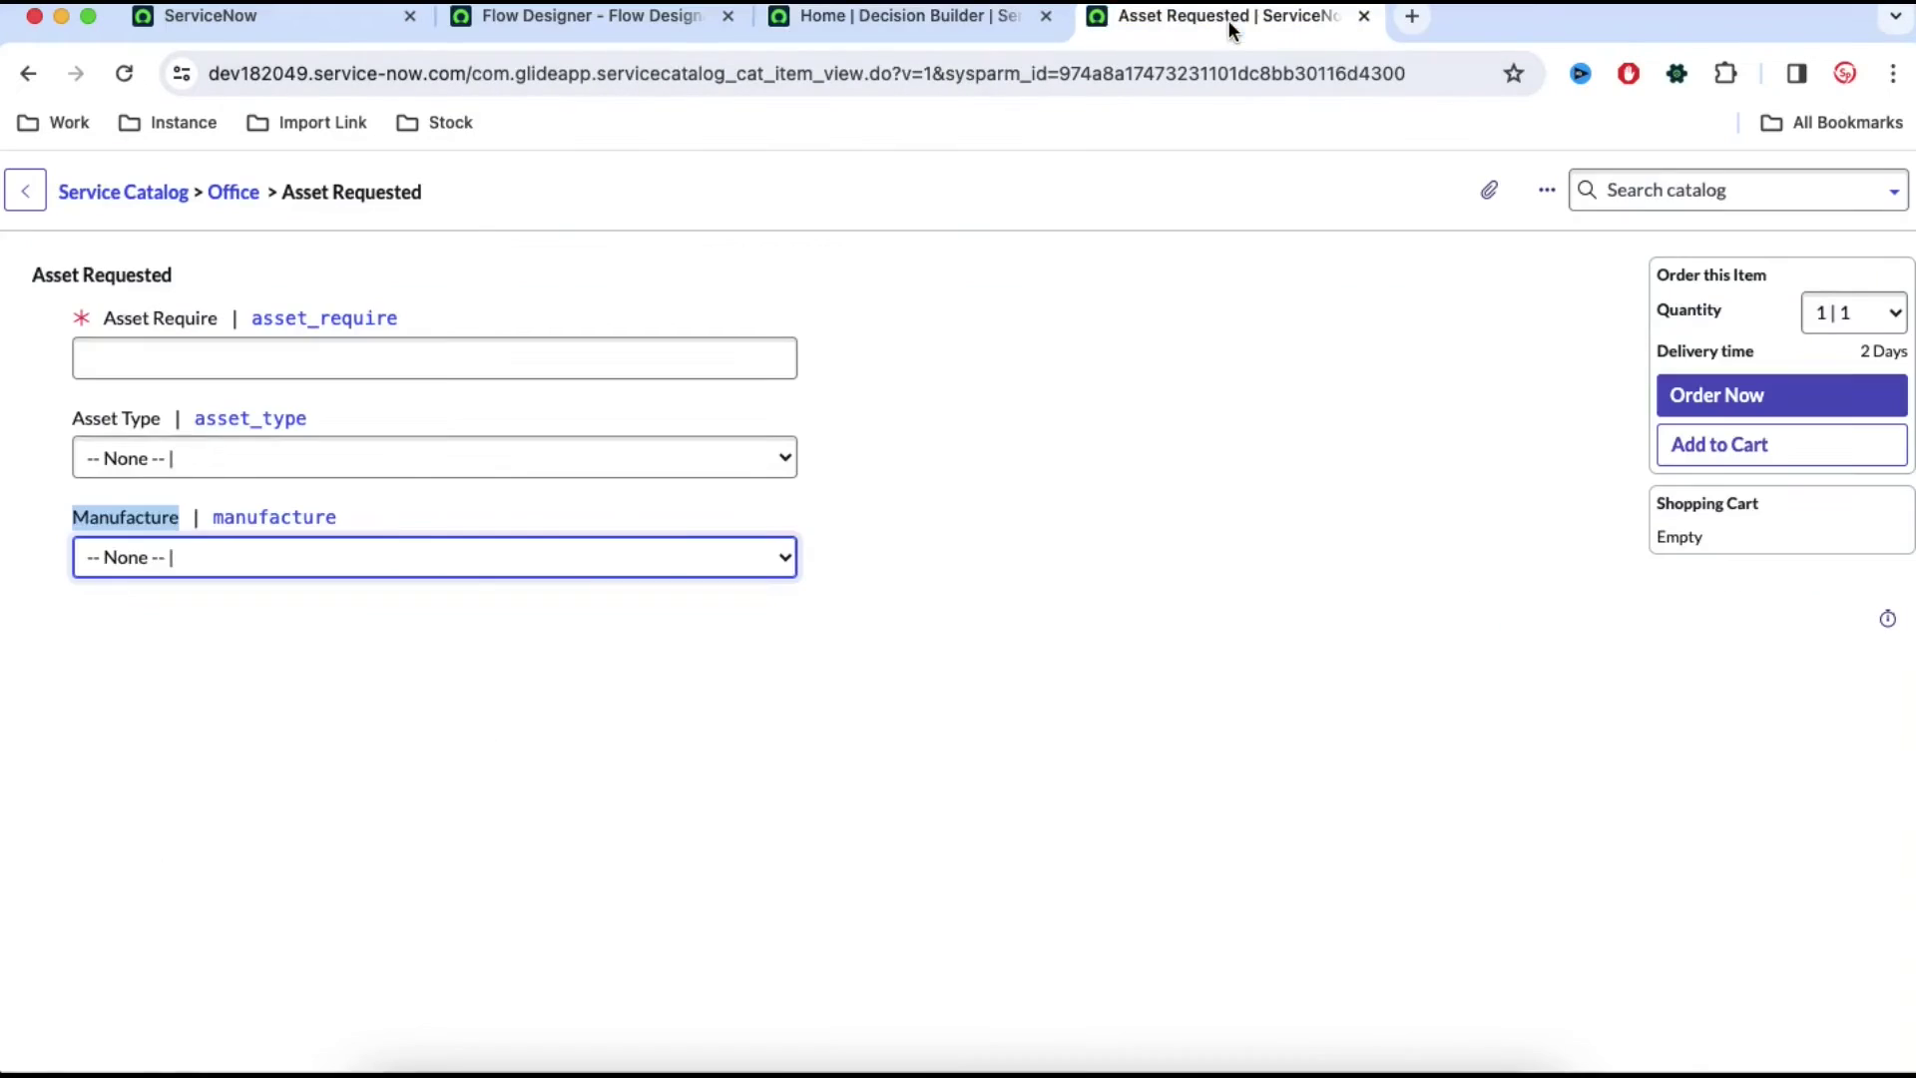
{"action": "left_click", "coordinate": [118, 78]}
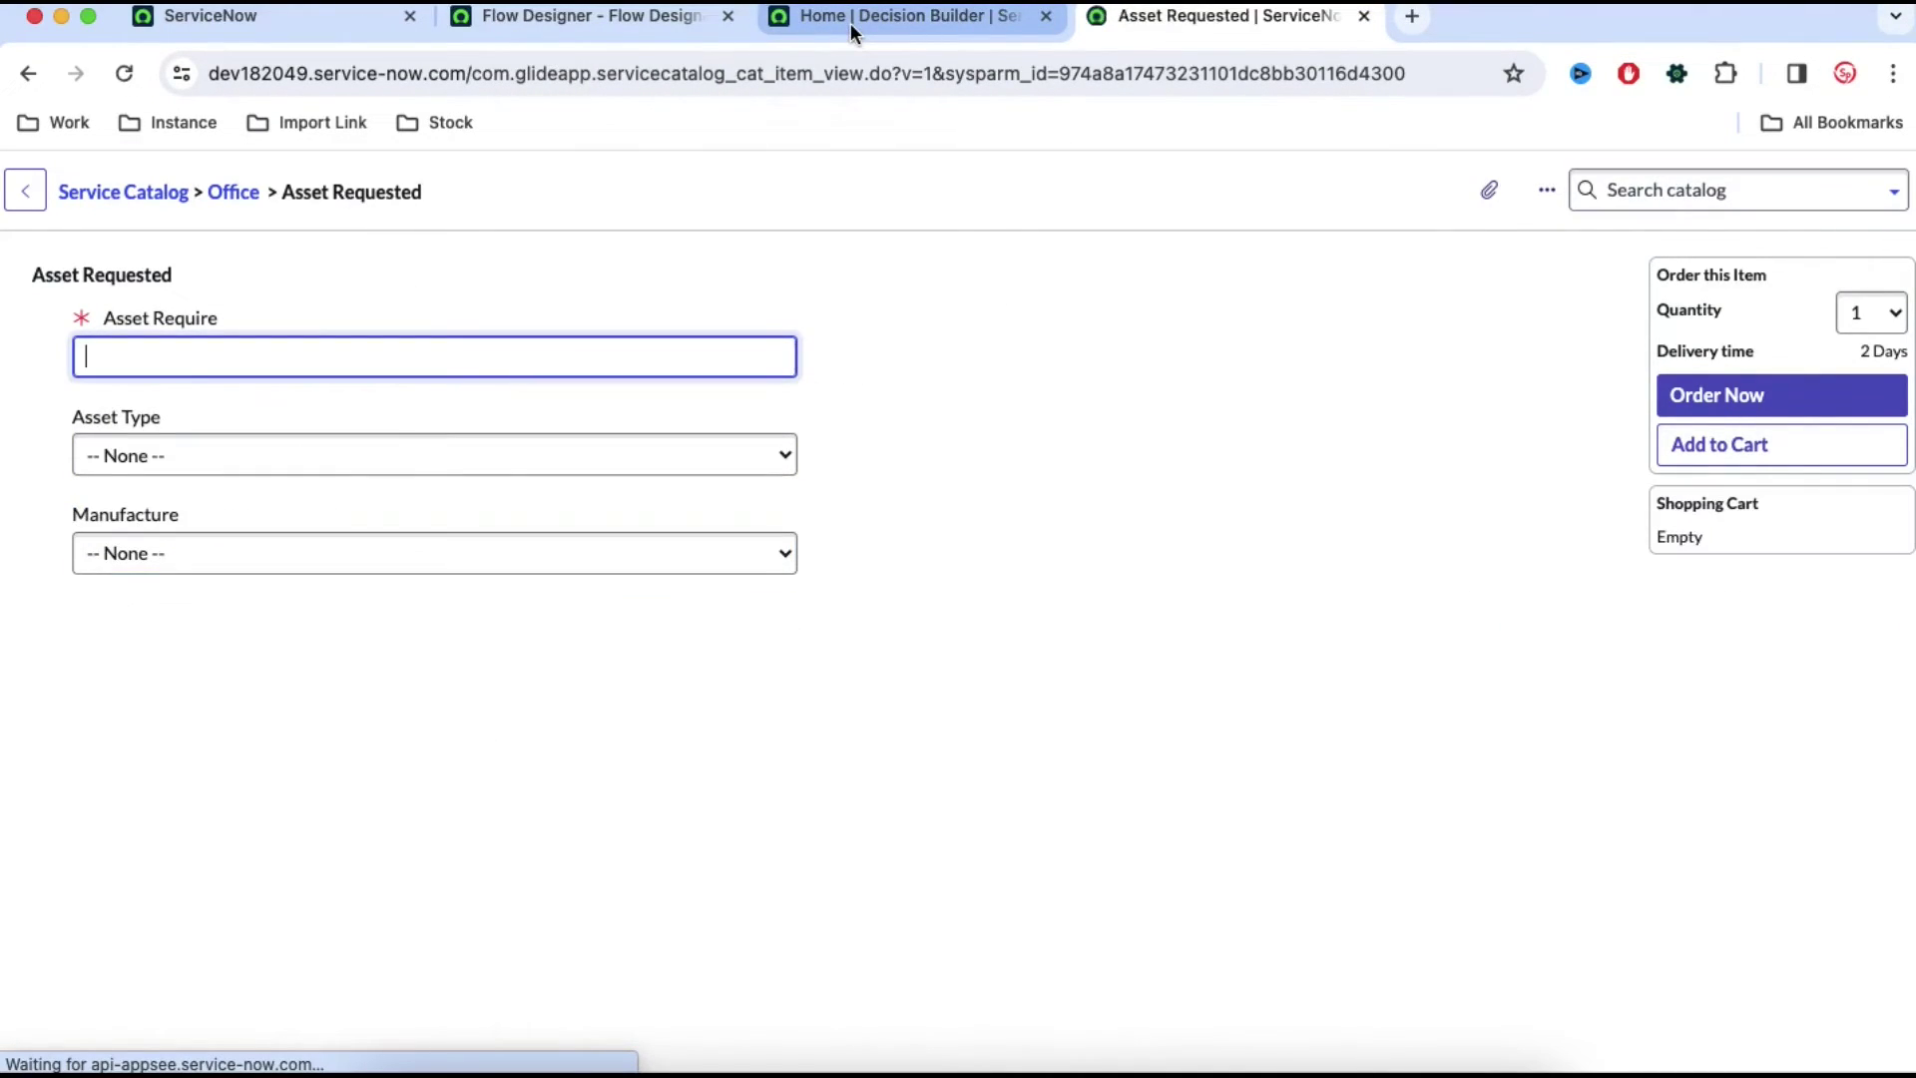
{"action": "type", "text": "5"}
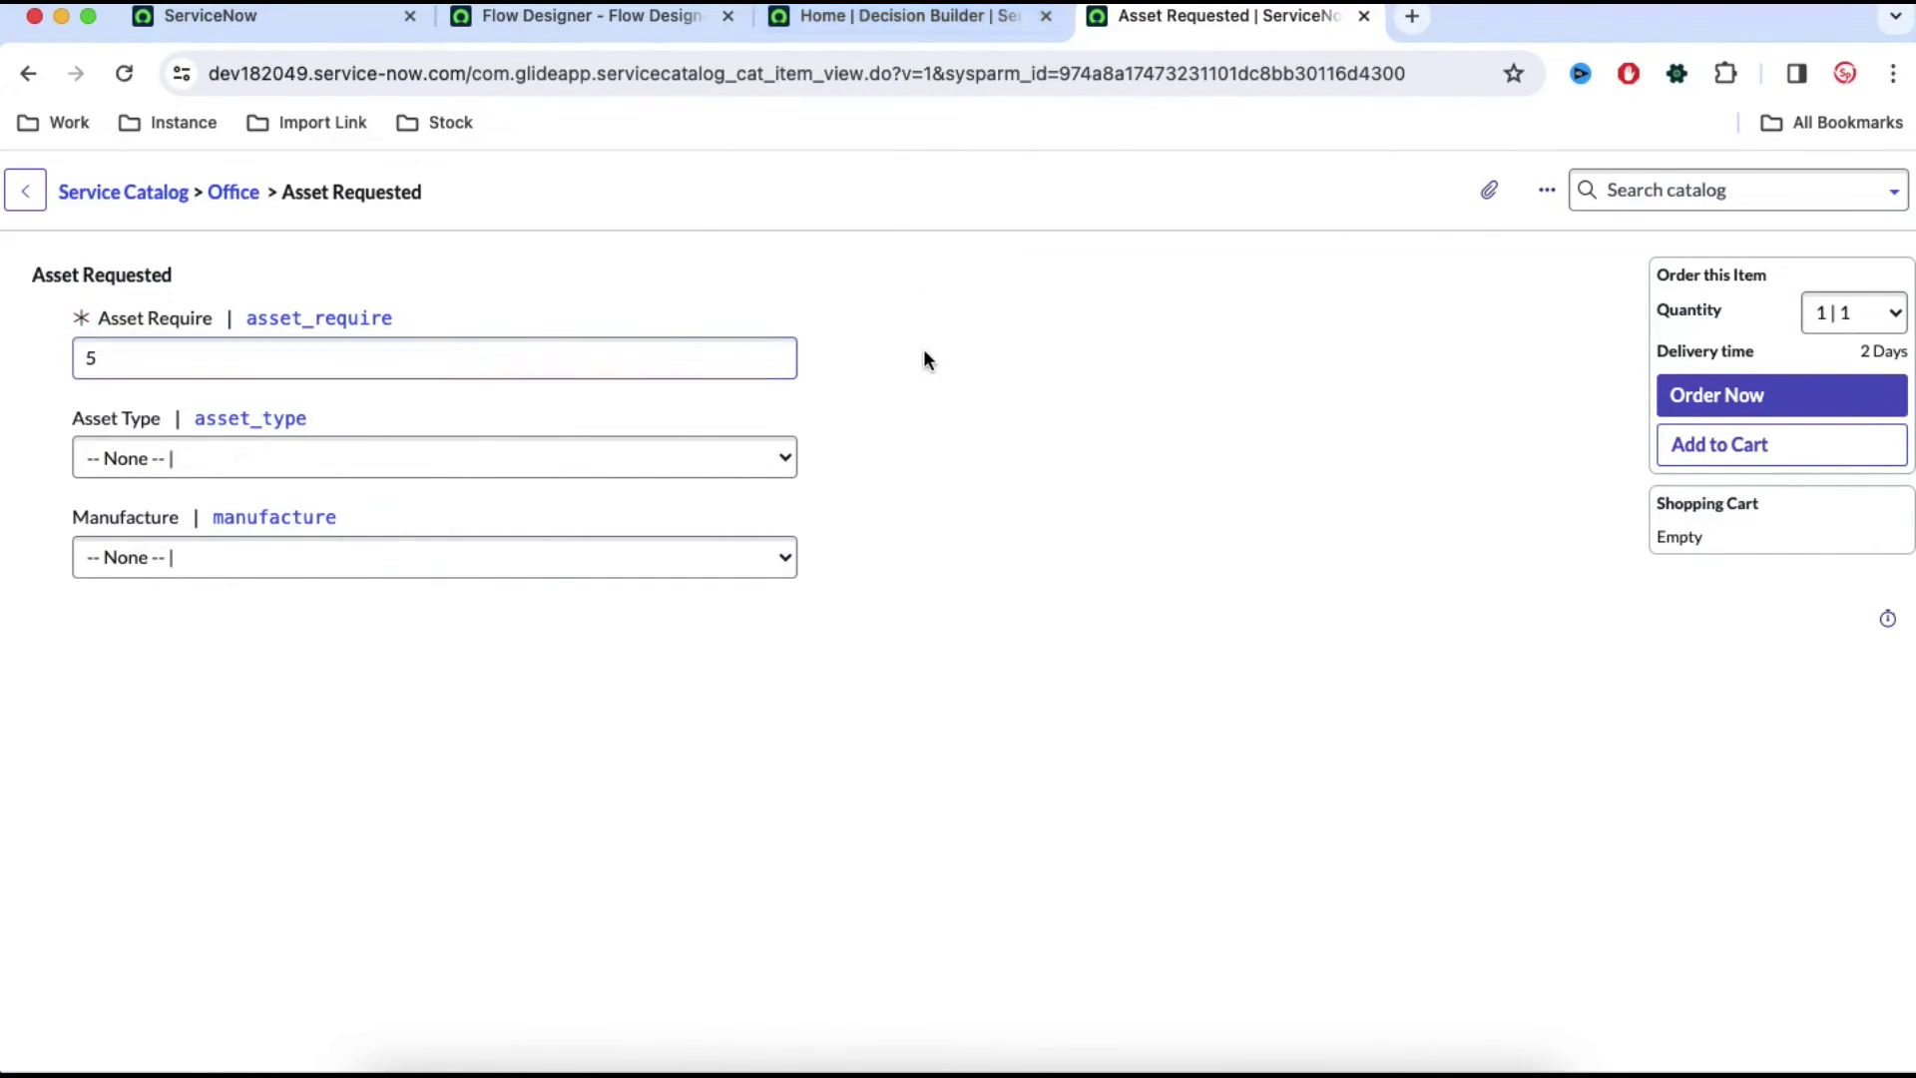
{"action": "left_click", "coordinate": [920, 27]}
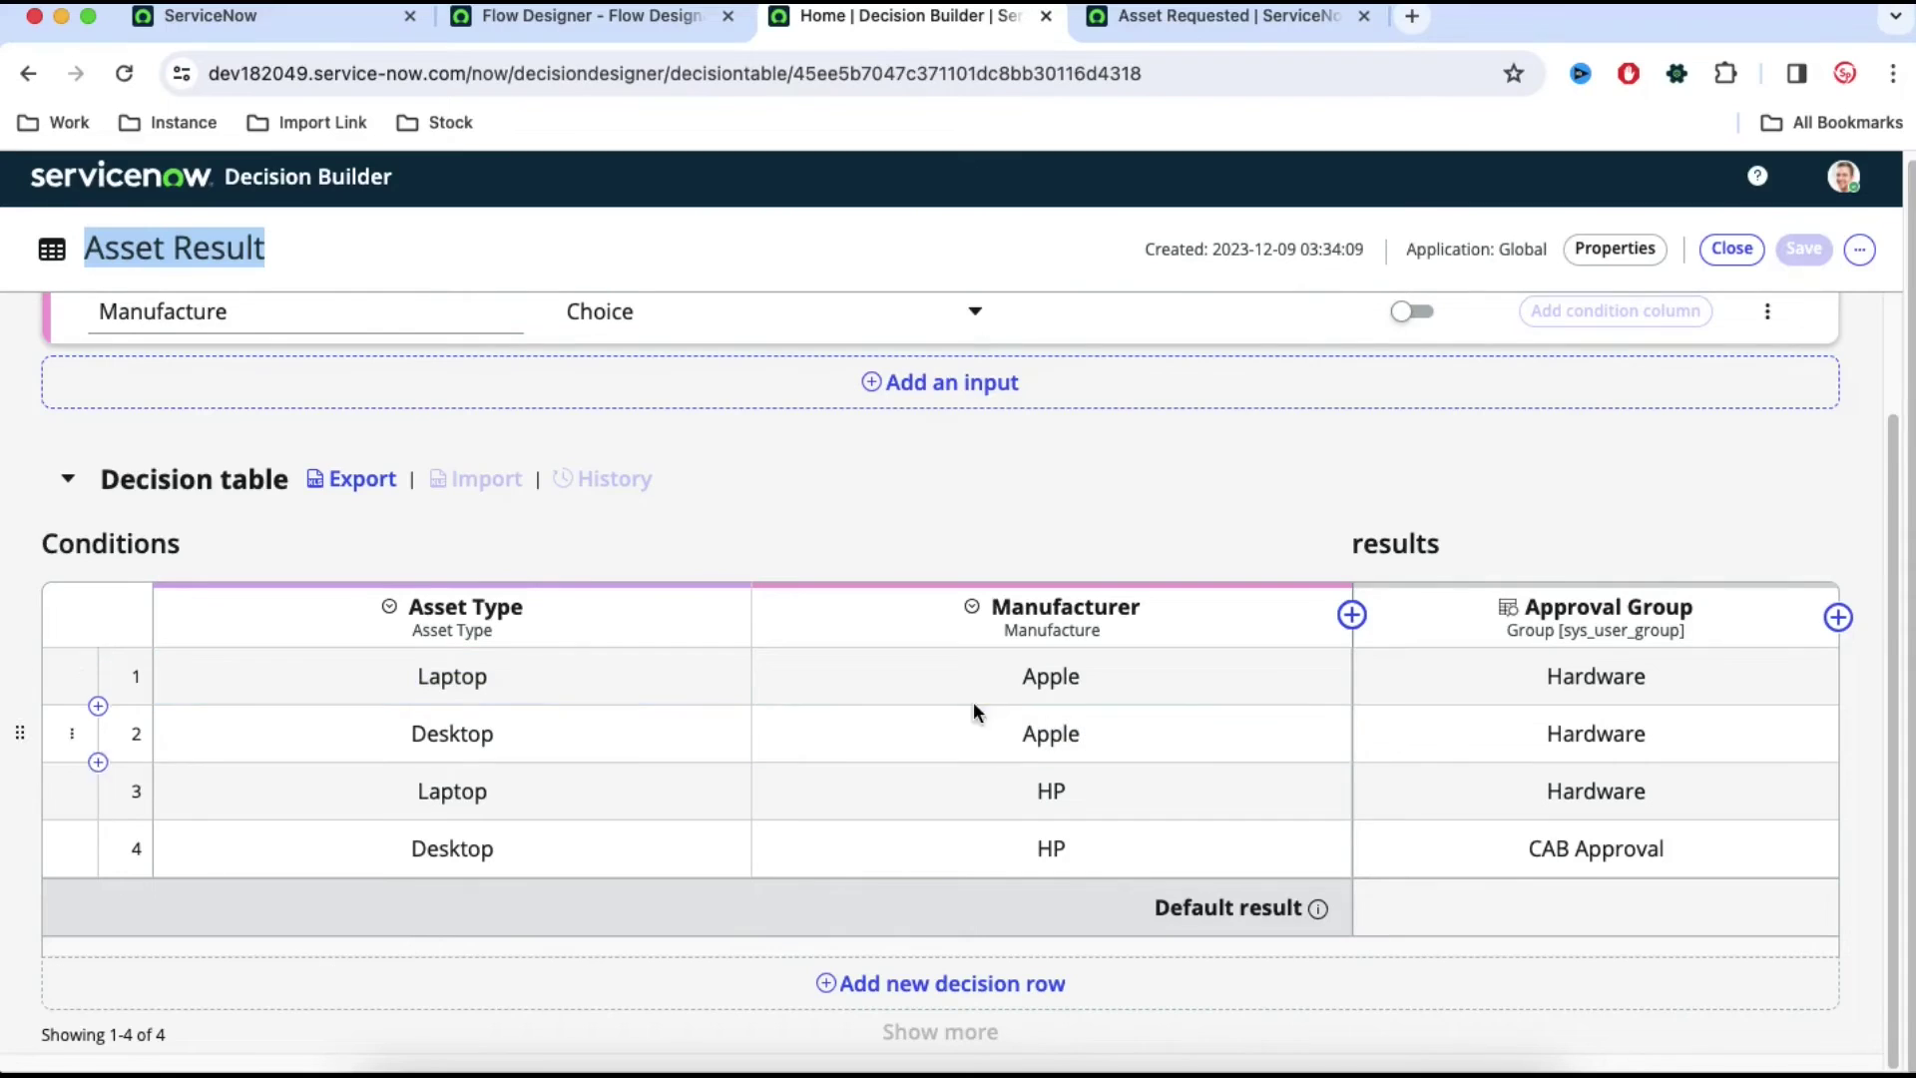
{"action": "left_click", "coordinate": [1212, 16]}
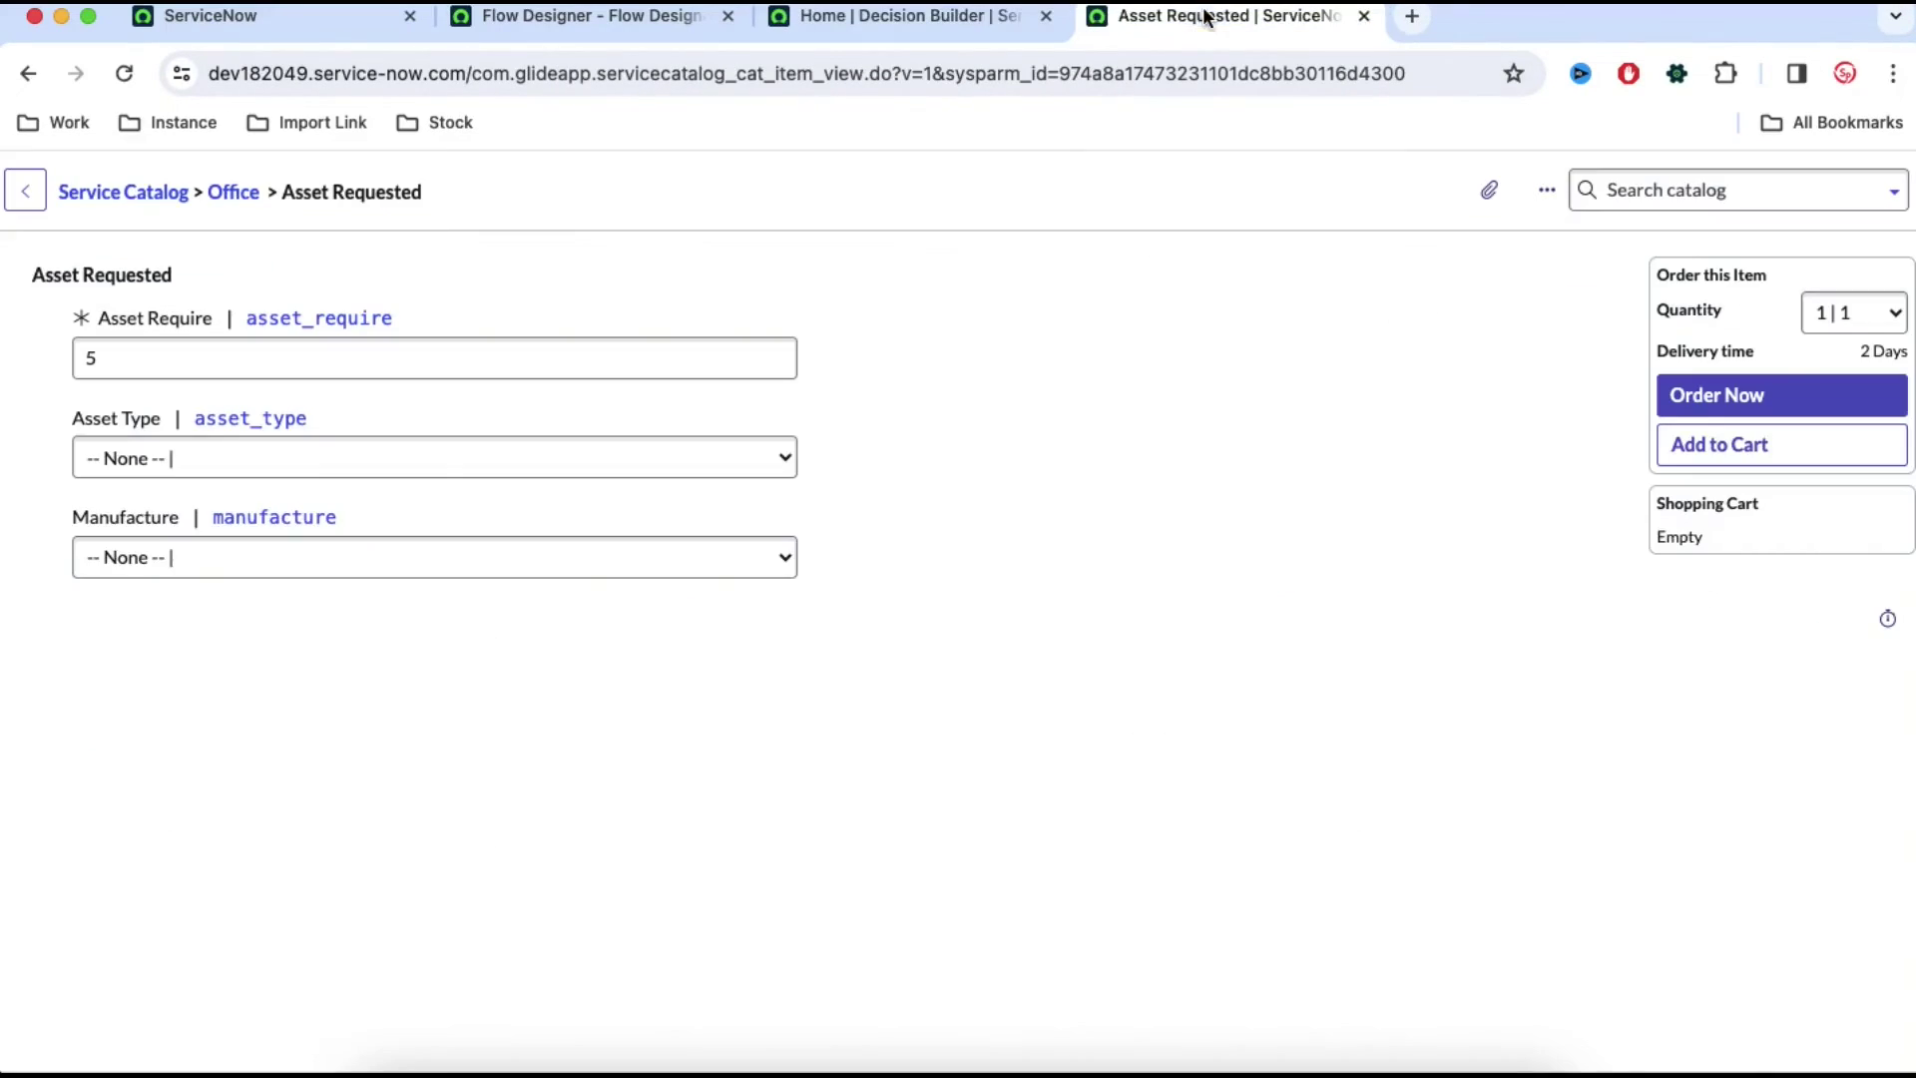
{"action": "left_click", "coordinate": [200, 464]}
{"action": "key", "text": "Return"}
{"action": "left_click", "coordinate": [189, 573]}
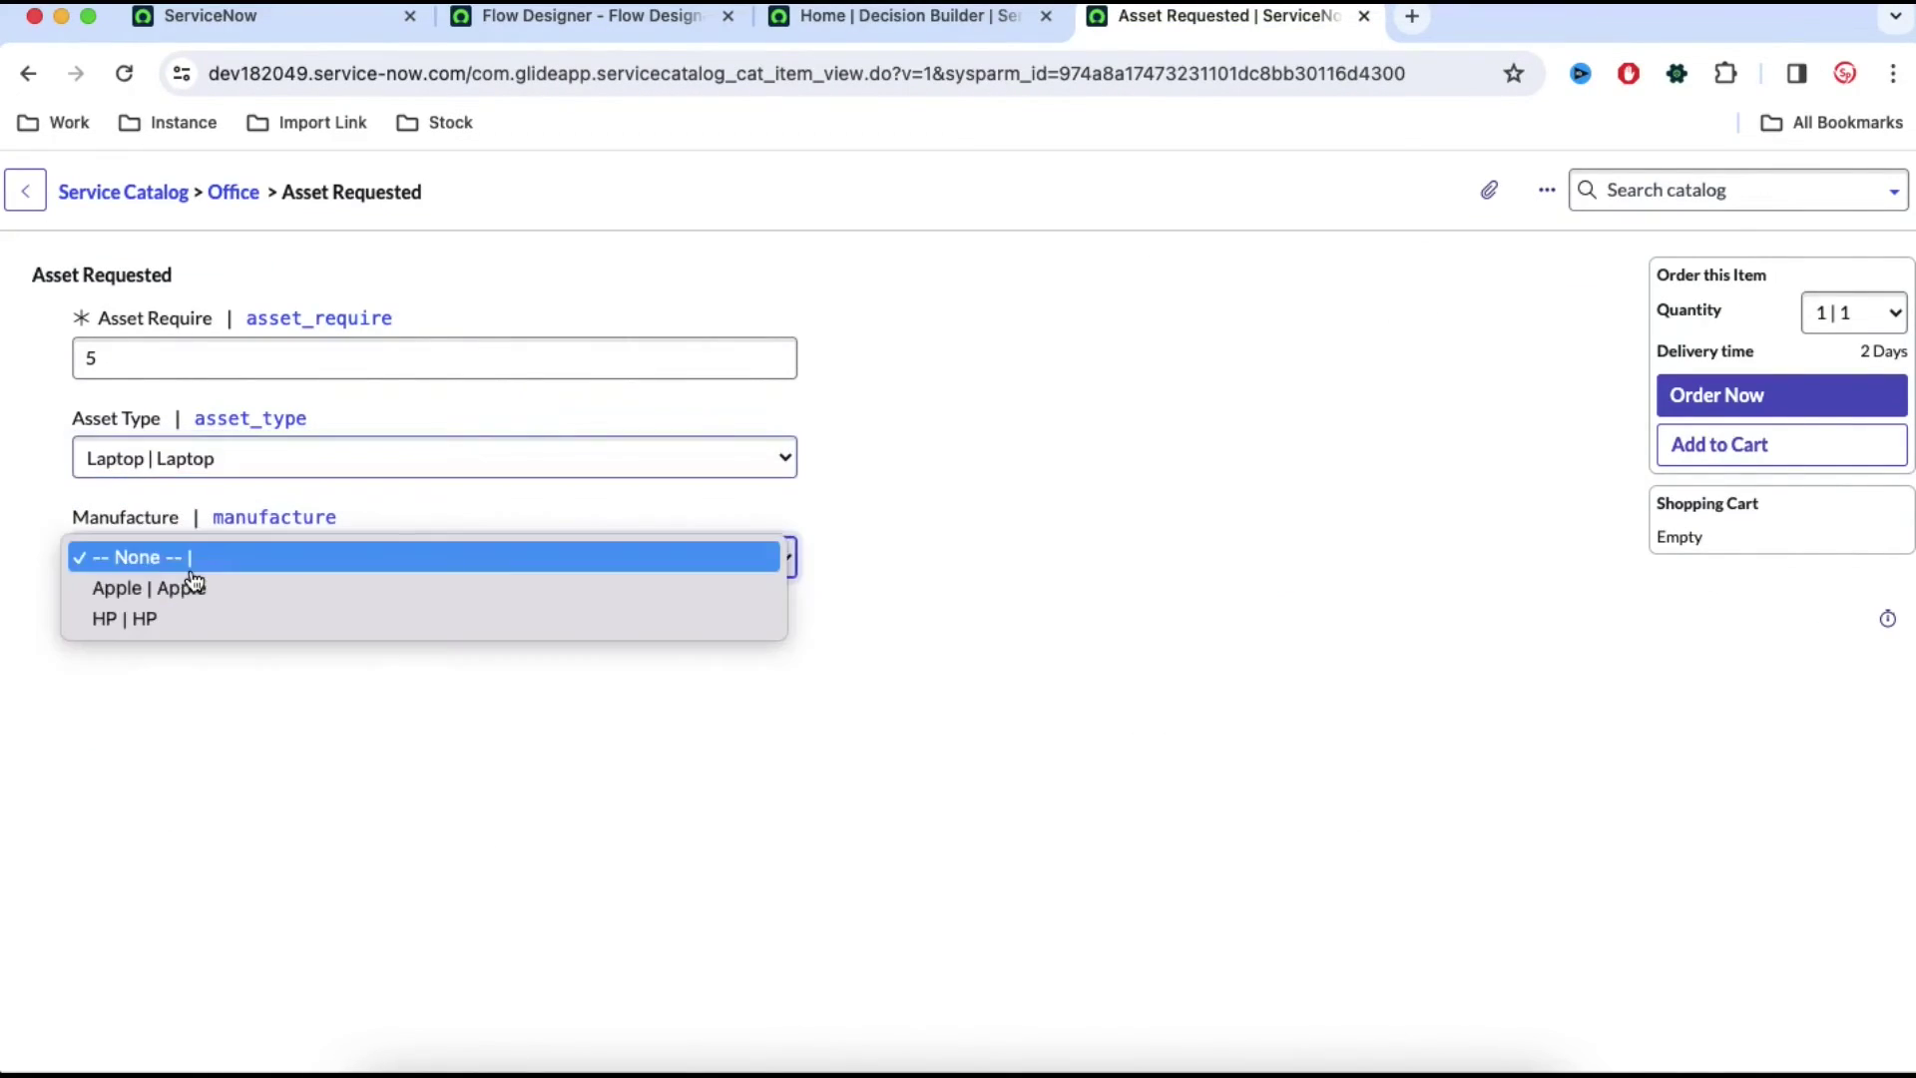
{"action": "left_click", "coordinate": [193, 591]}
{"action": "left_click", "coordinate": [1687, 404]}
- Check the decision table's result for an Apple laptop, open the new requested item and approve its pending manager approval
{"action": "left_click", "coordinate": [834, 18]}
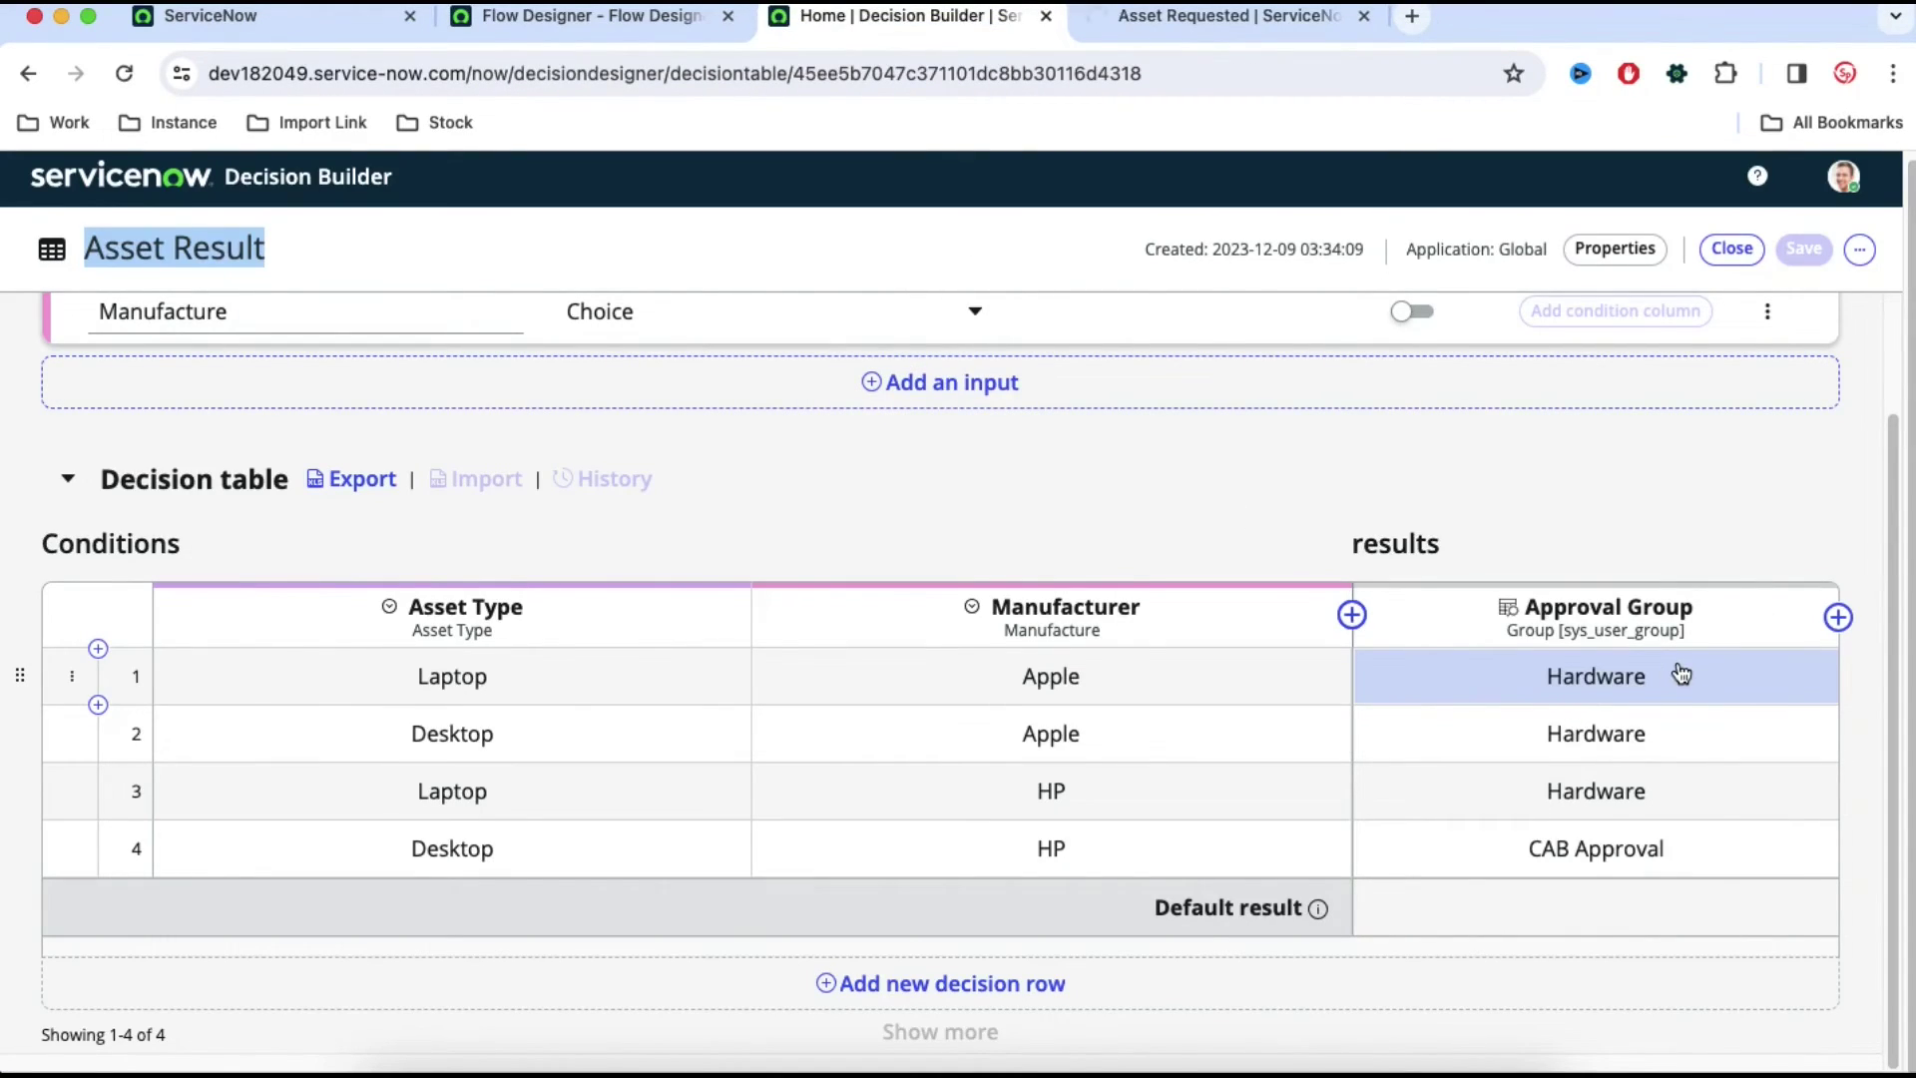
{"action": "left_click", "coordinate": [1149, 18]}
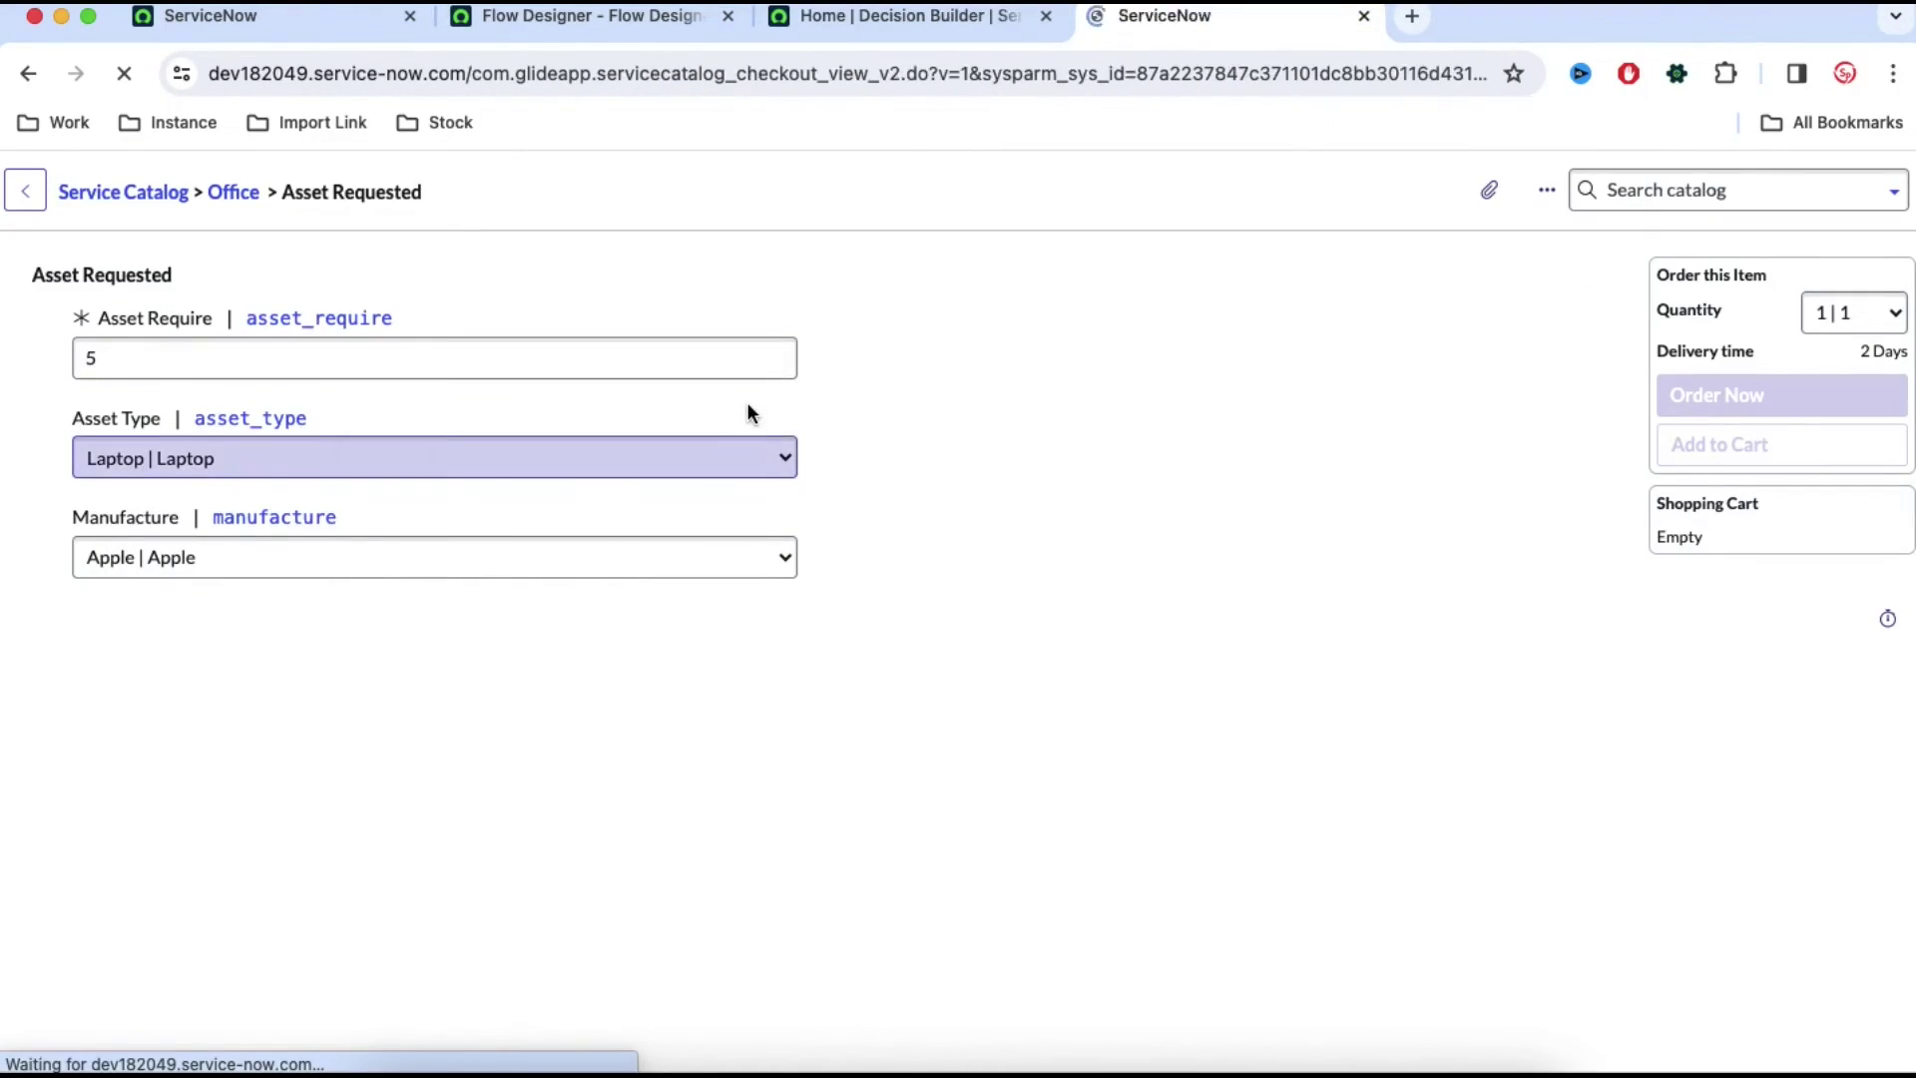
{"action": "left_click", "coordinate": [104, 506]}
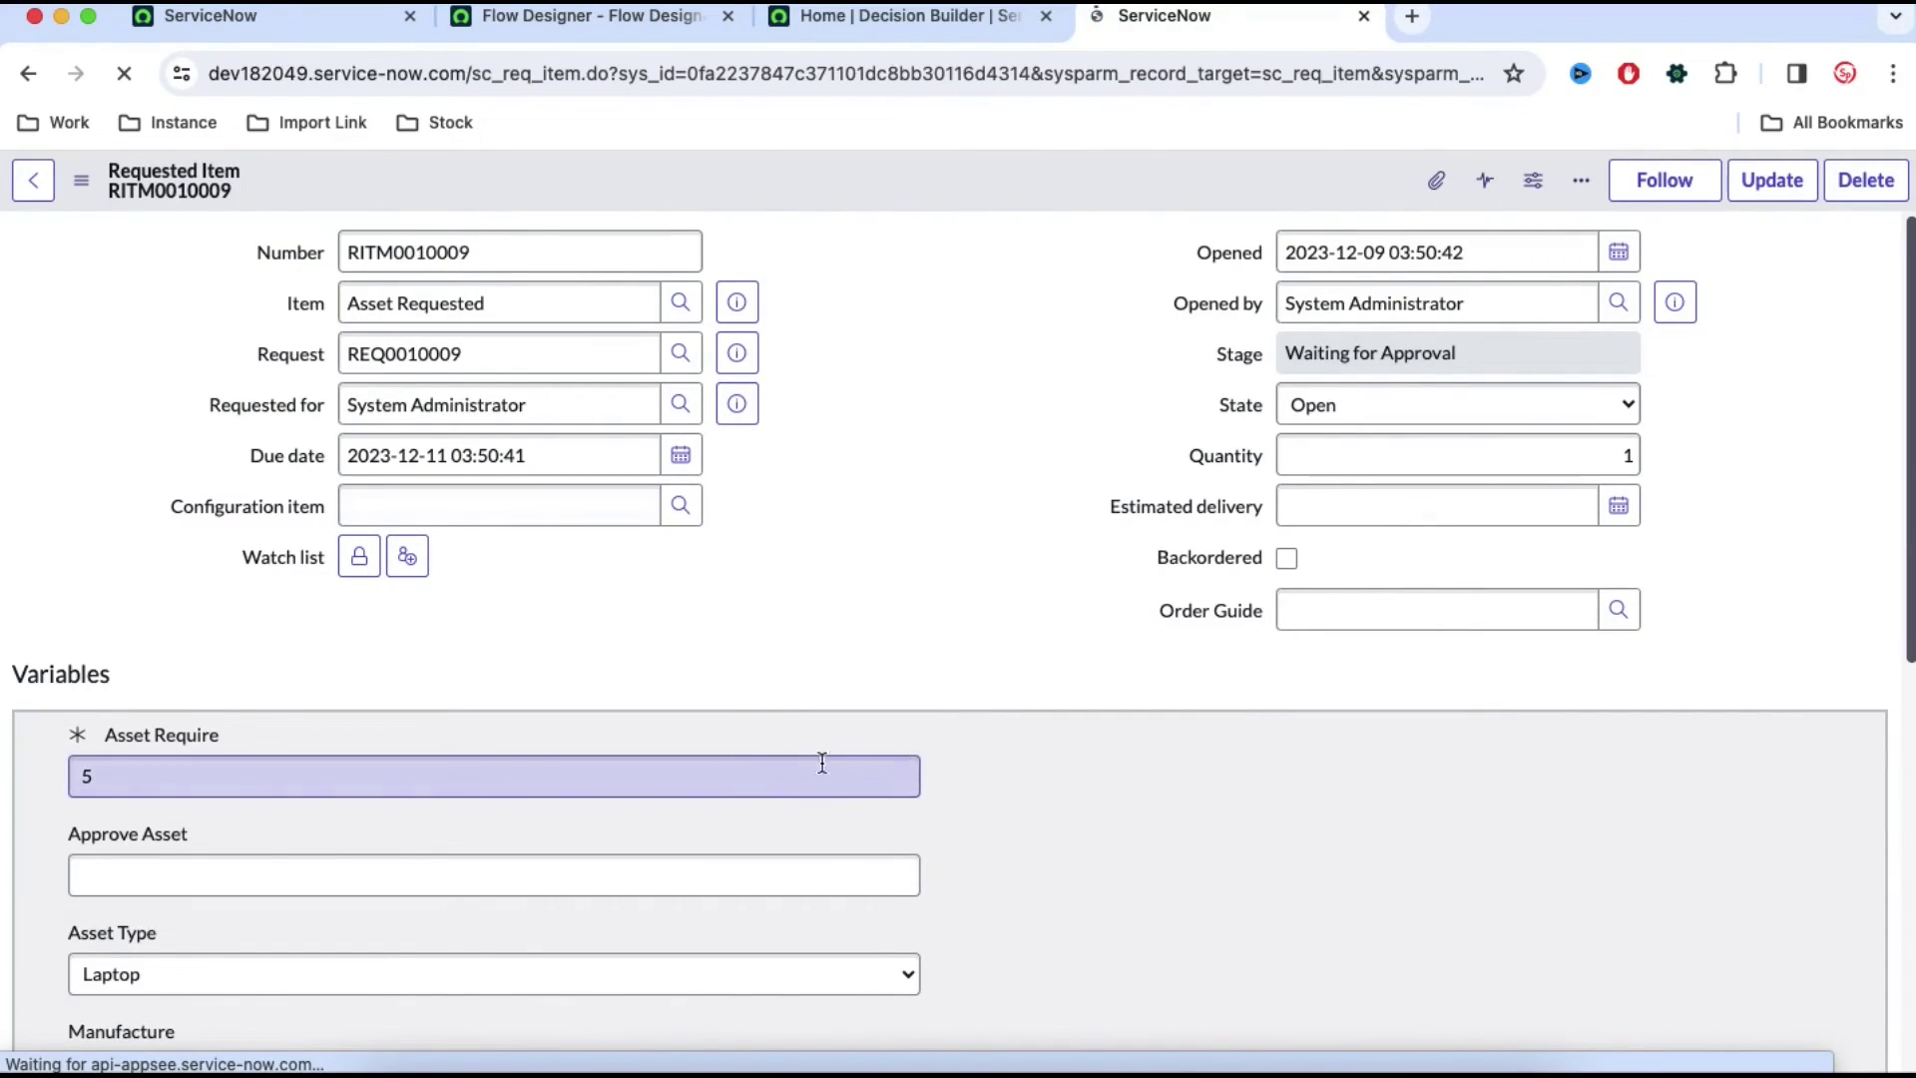
{"action": "scroll", "coordinate": [988, 773], "scroll_direction": "down", "scroll_amount": 5}
{"action": "scroll", "coordinate": [988, 769], "scroll_direction": "down", "scroll_amount": 10}
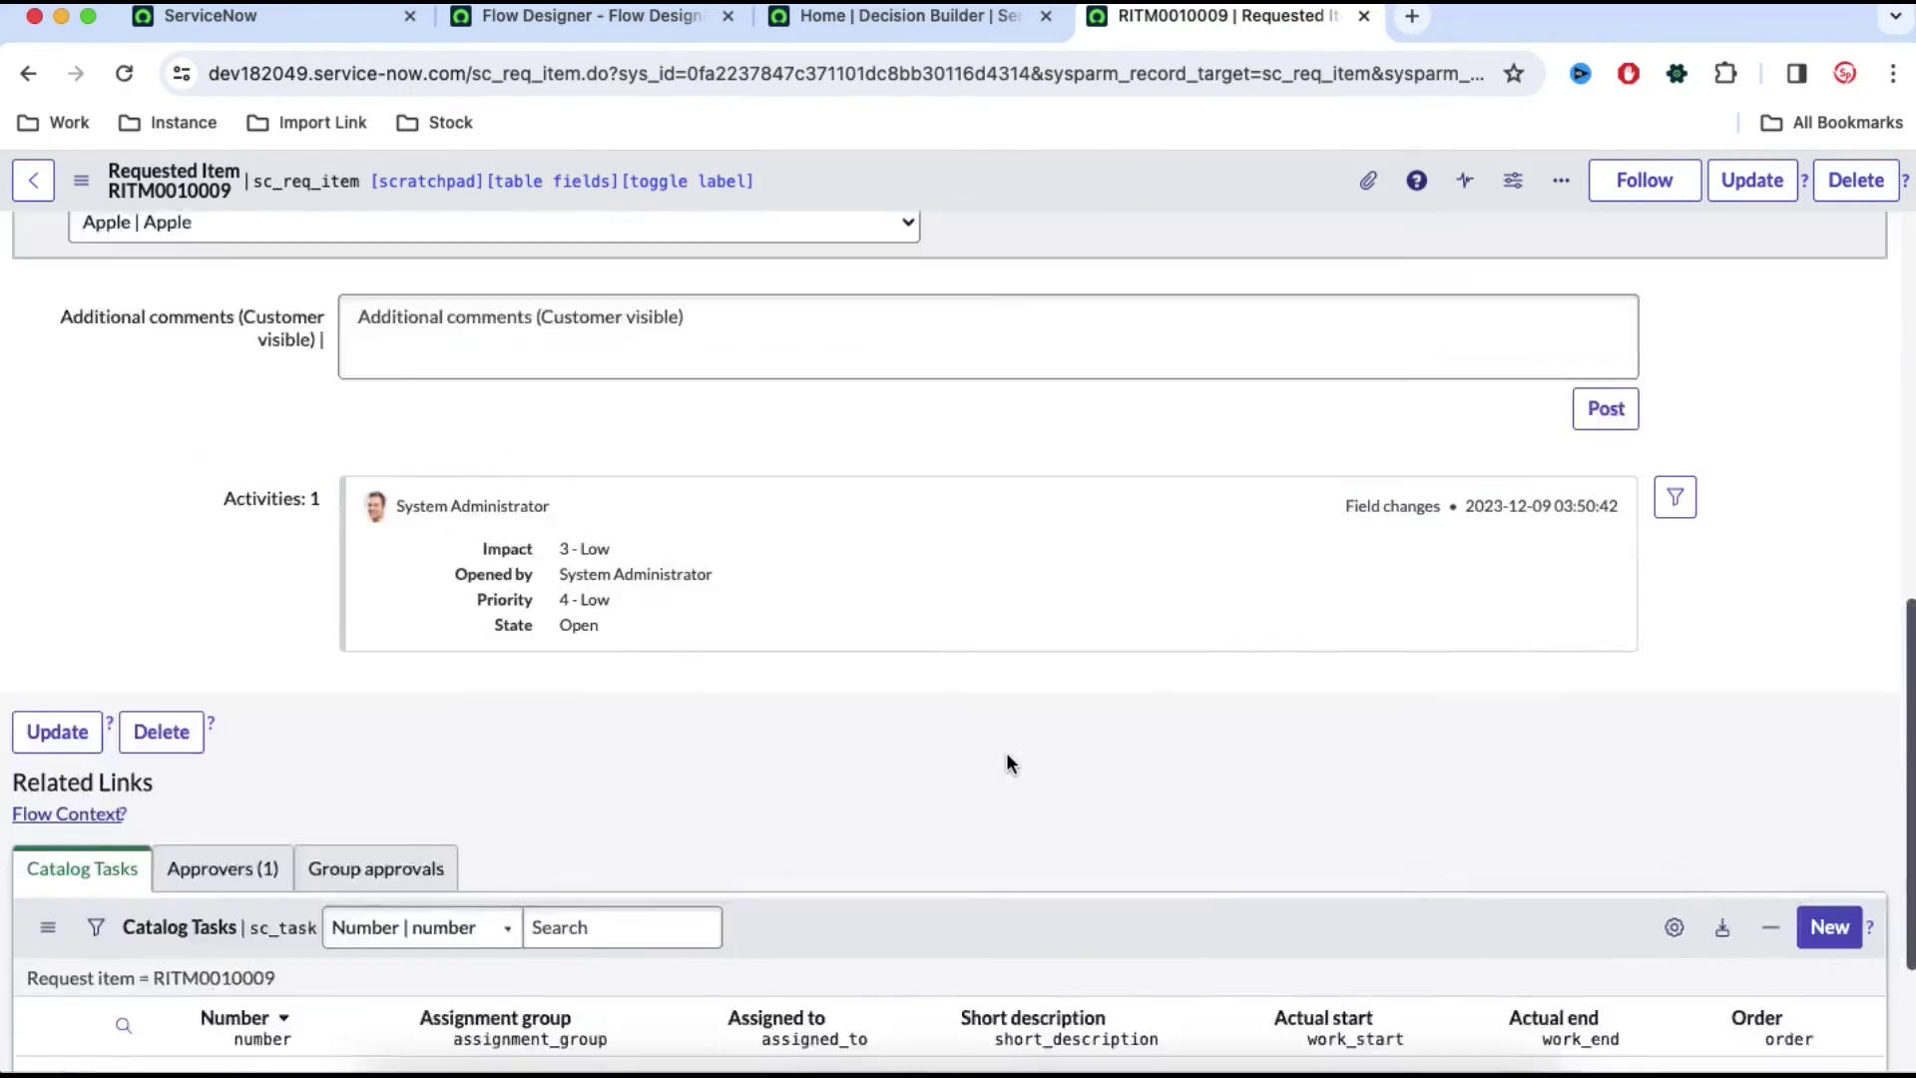
{"action": "left_click", "coordinate": [223, 639]}
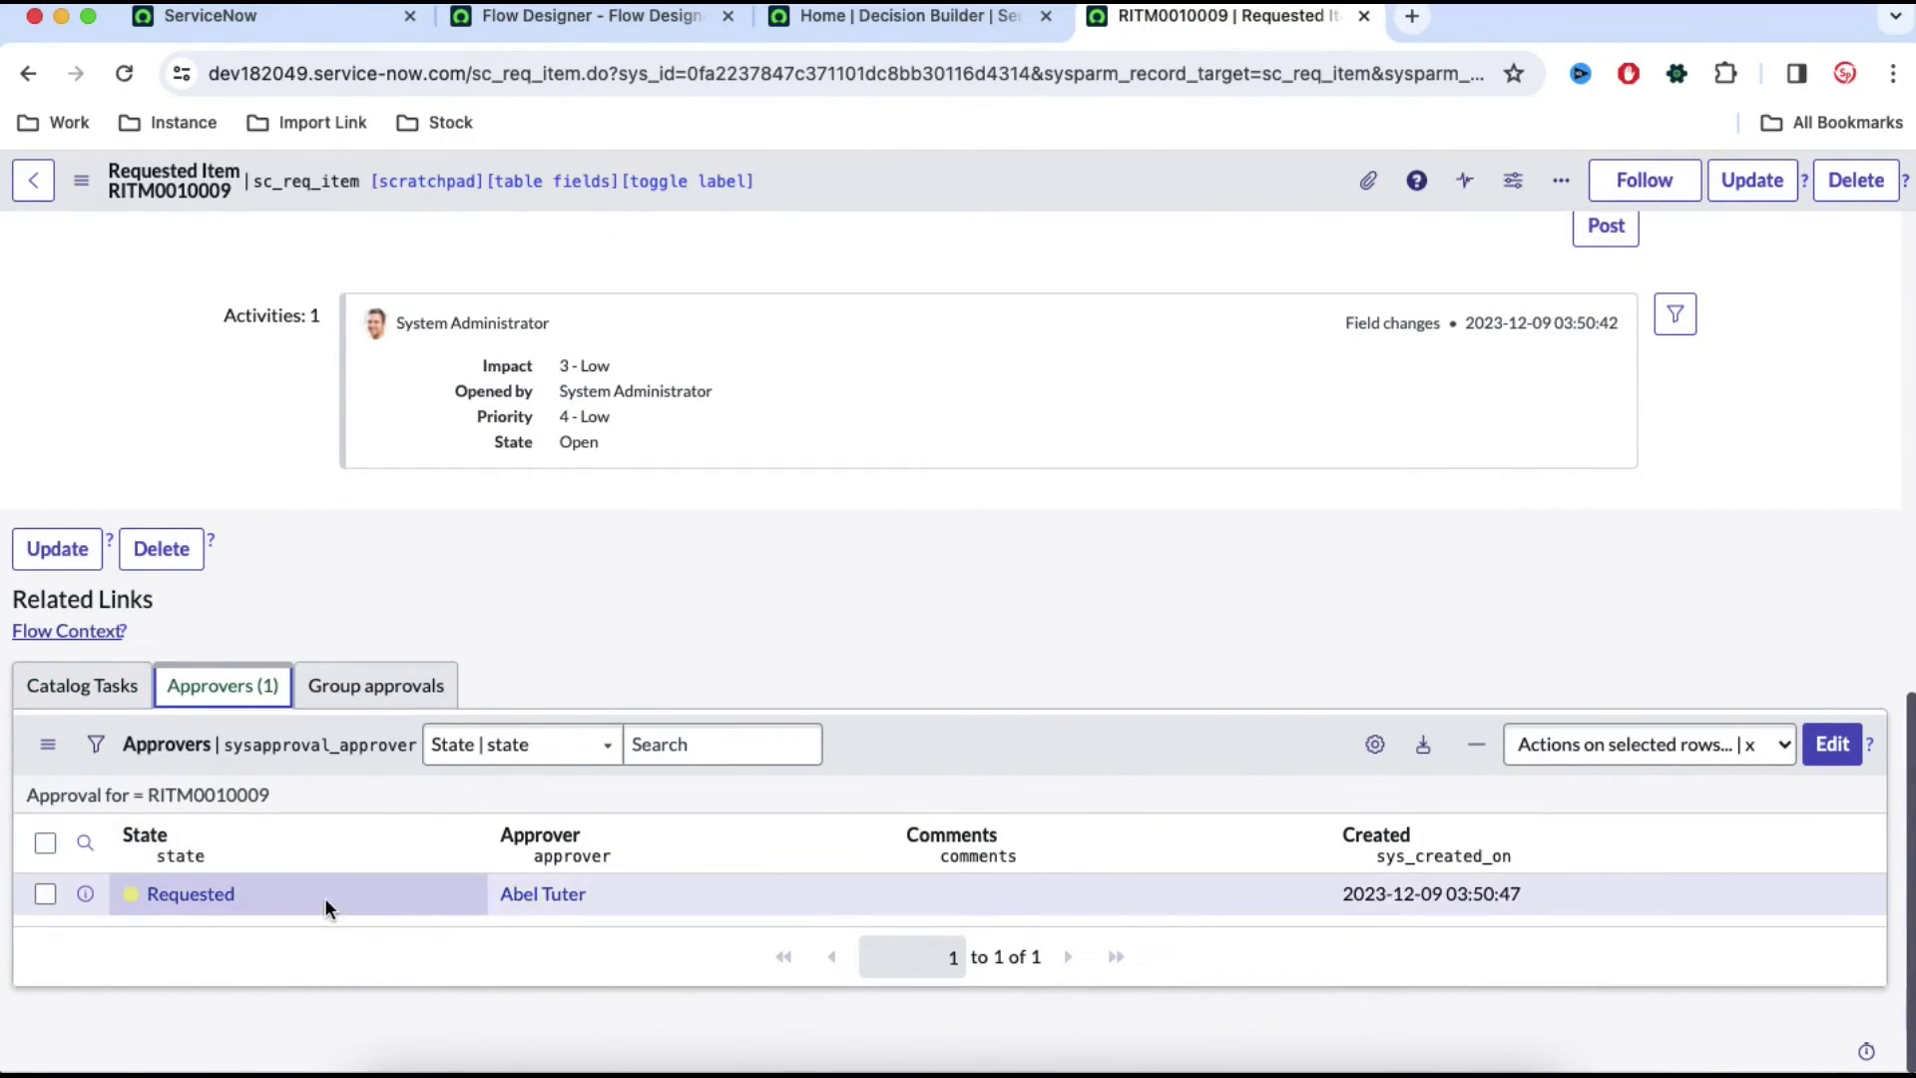
{"action": "right_click", "coordinate": [325, 894]}
{"action": "left_click", "coordinate": [367, 849]}
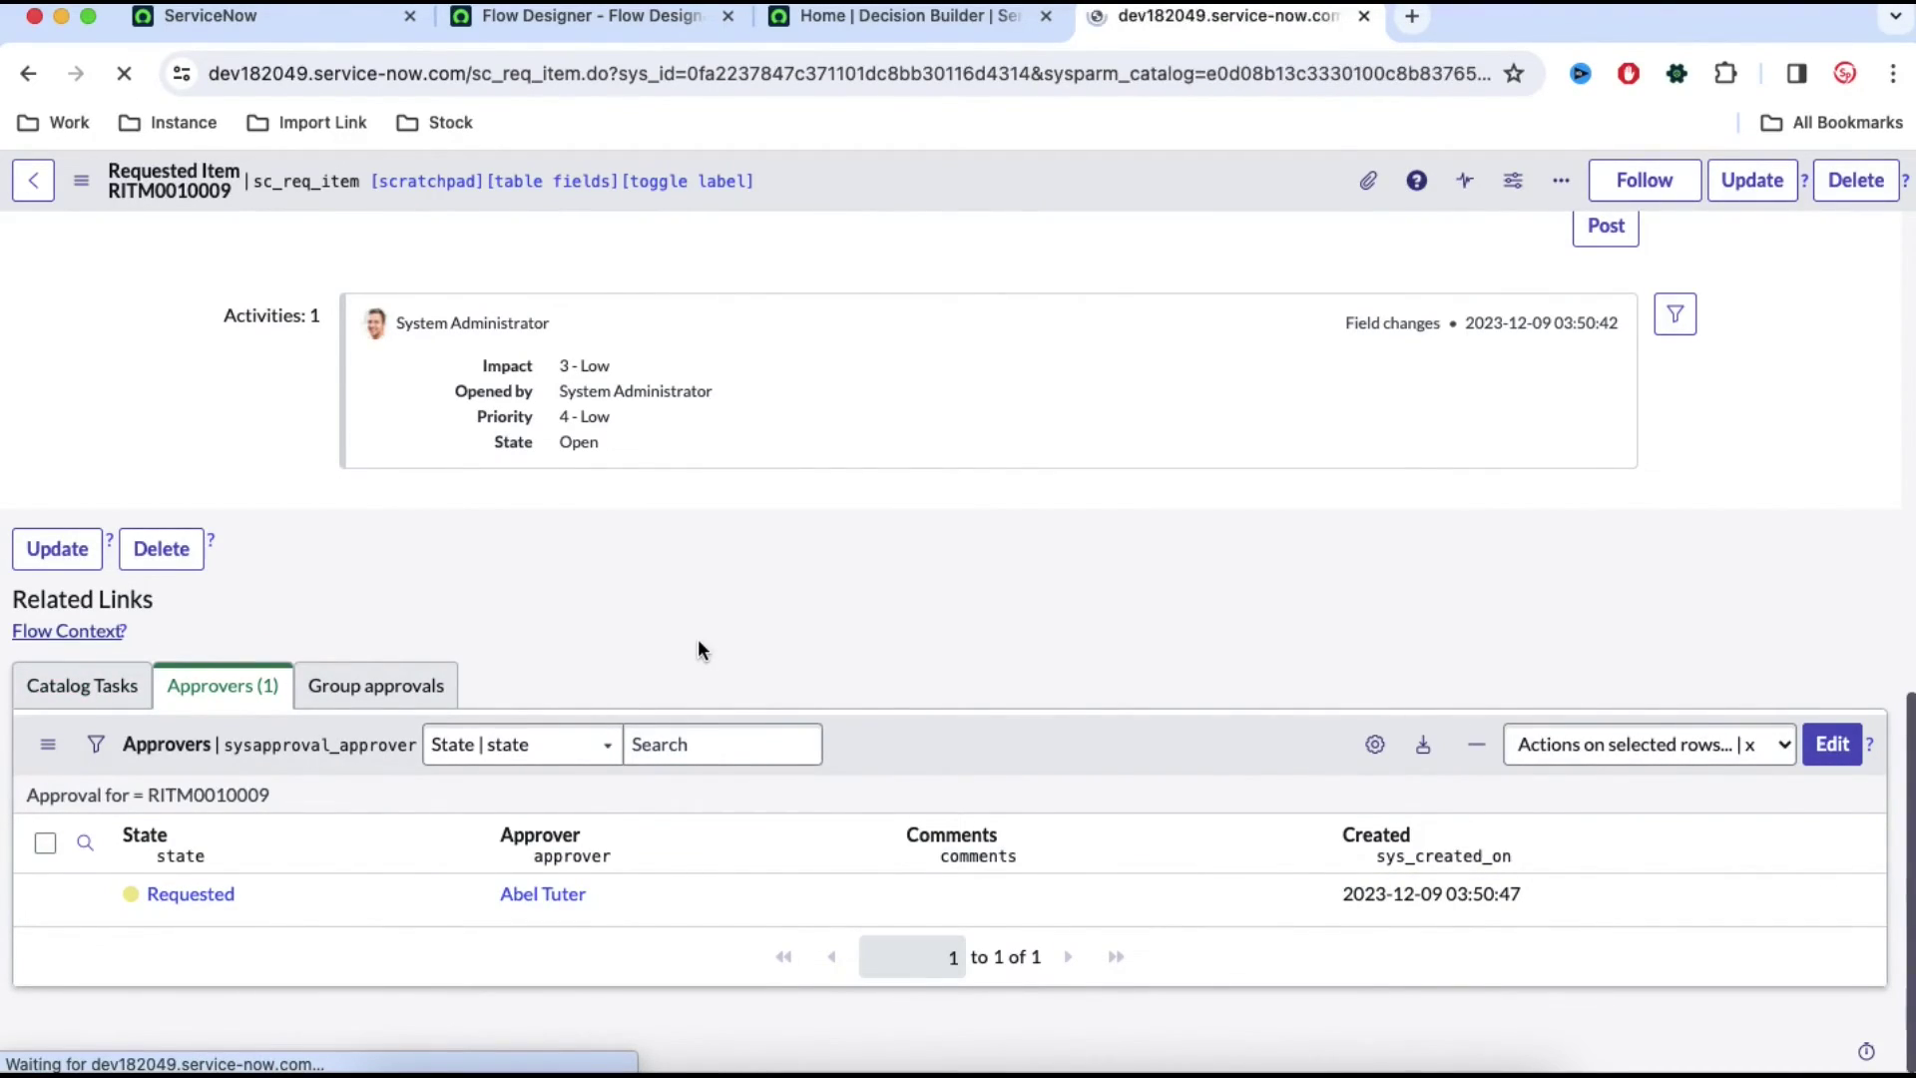
- Review the requested item's approvers and group approvals, and compare the assignment group with the decision table
{"action": "scroll", "coordinate": [734, 722], "scroll_direction": "down", "scroll_amount": 1}
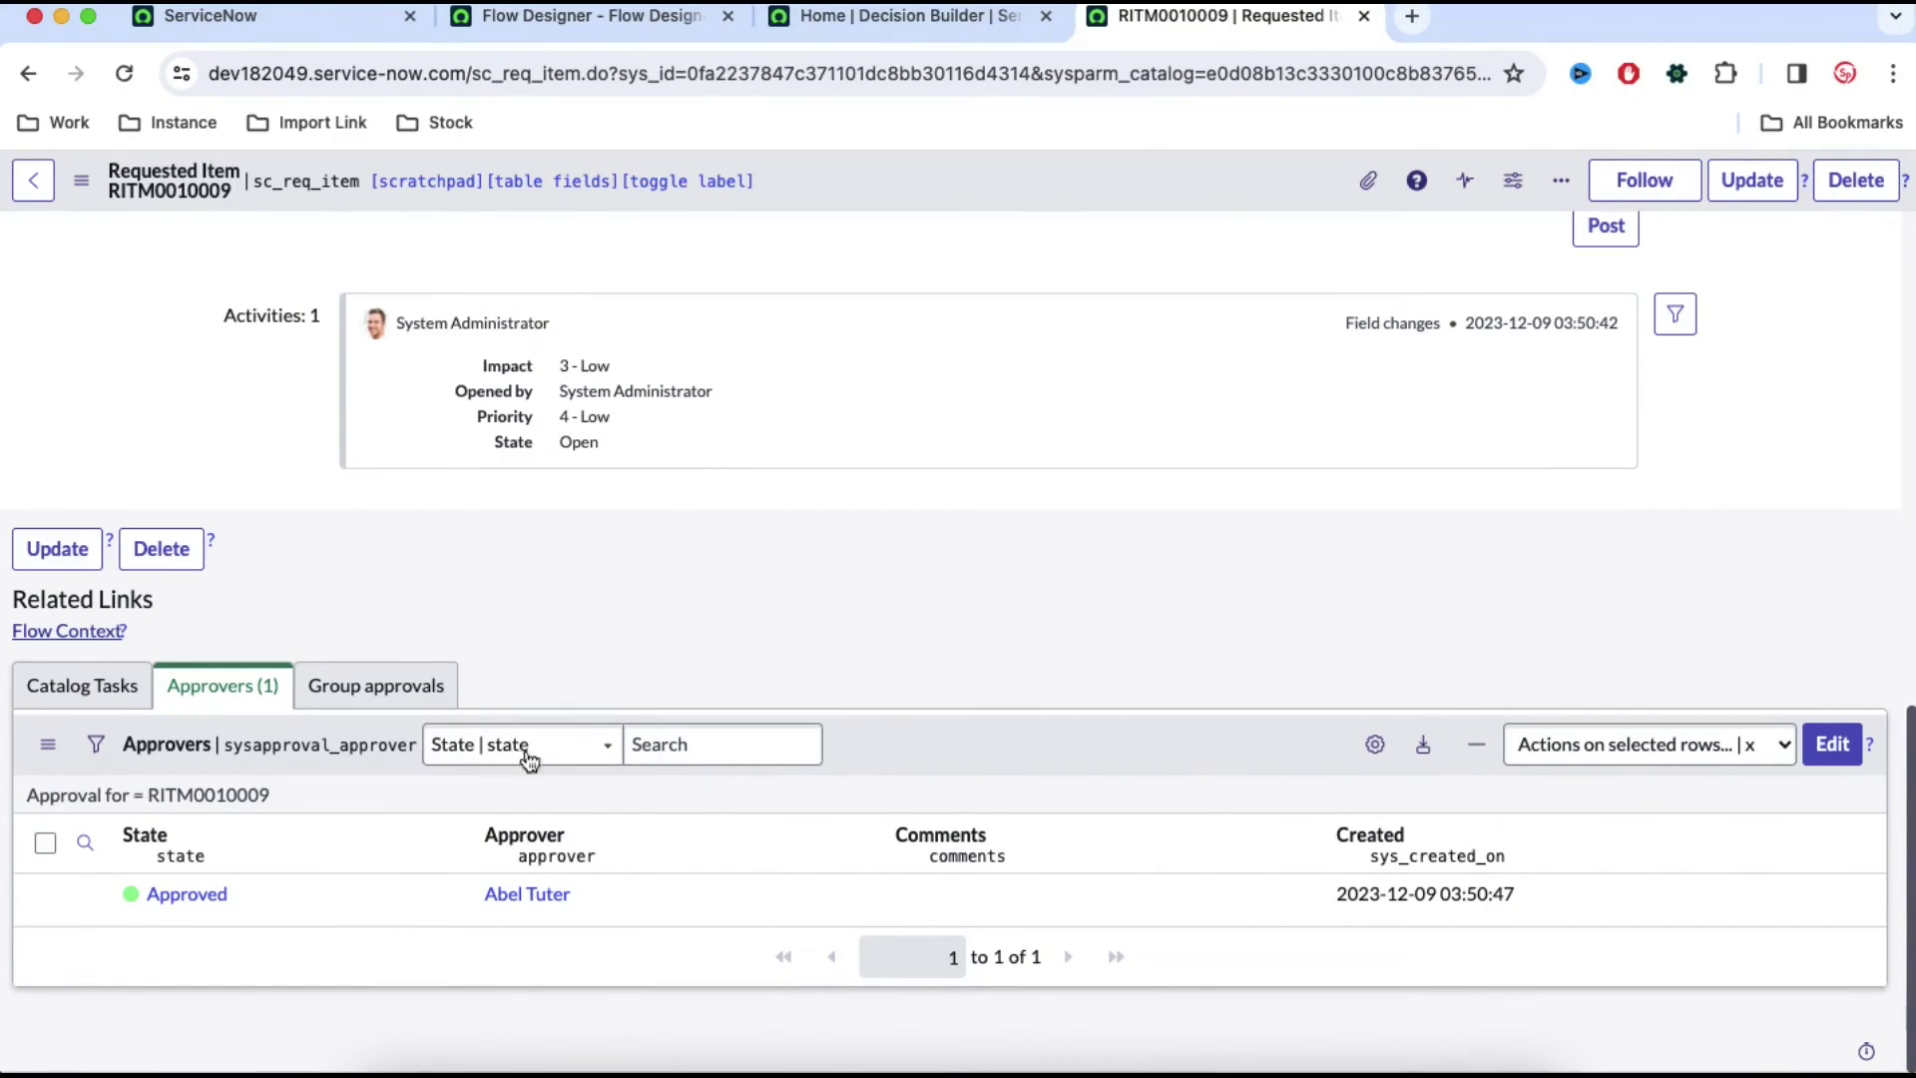
{"action": "left_click", "coordinate": [249, 796]}
{"action": "scroll", "coordinate": [579, 795], "scroll_direction": "down", "scroll_amount": 2}
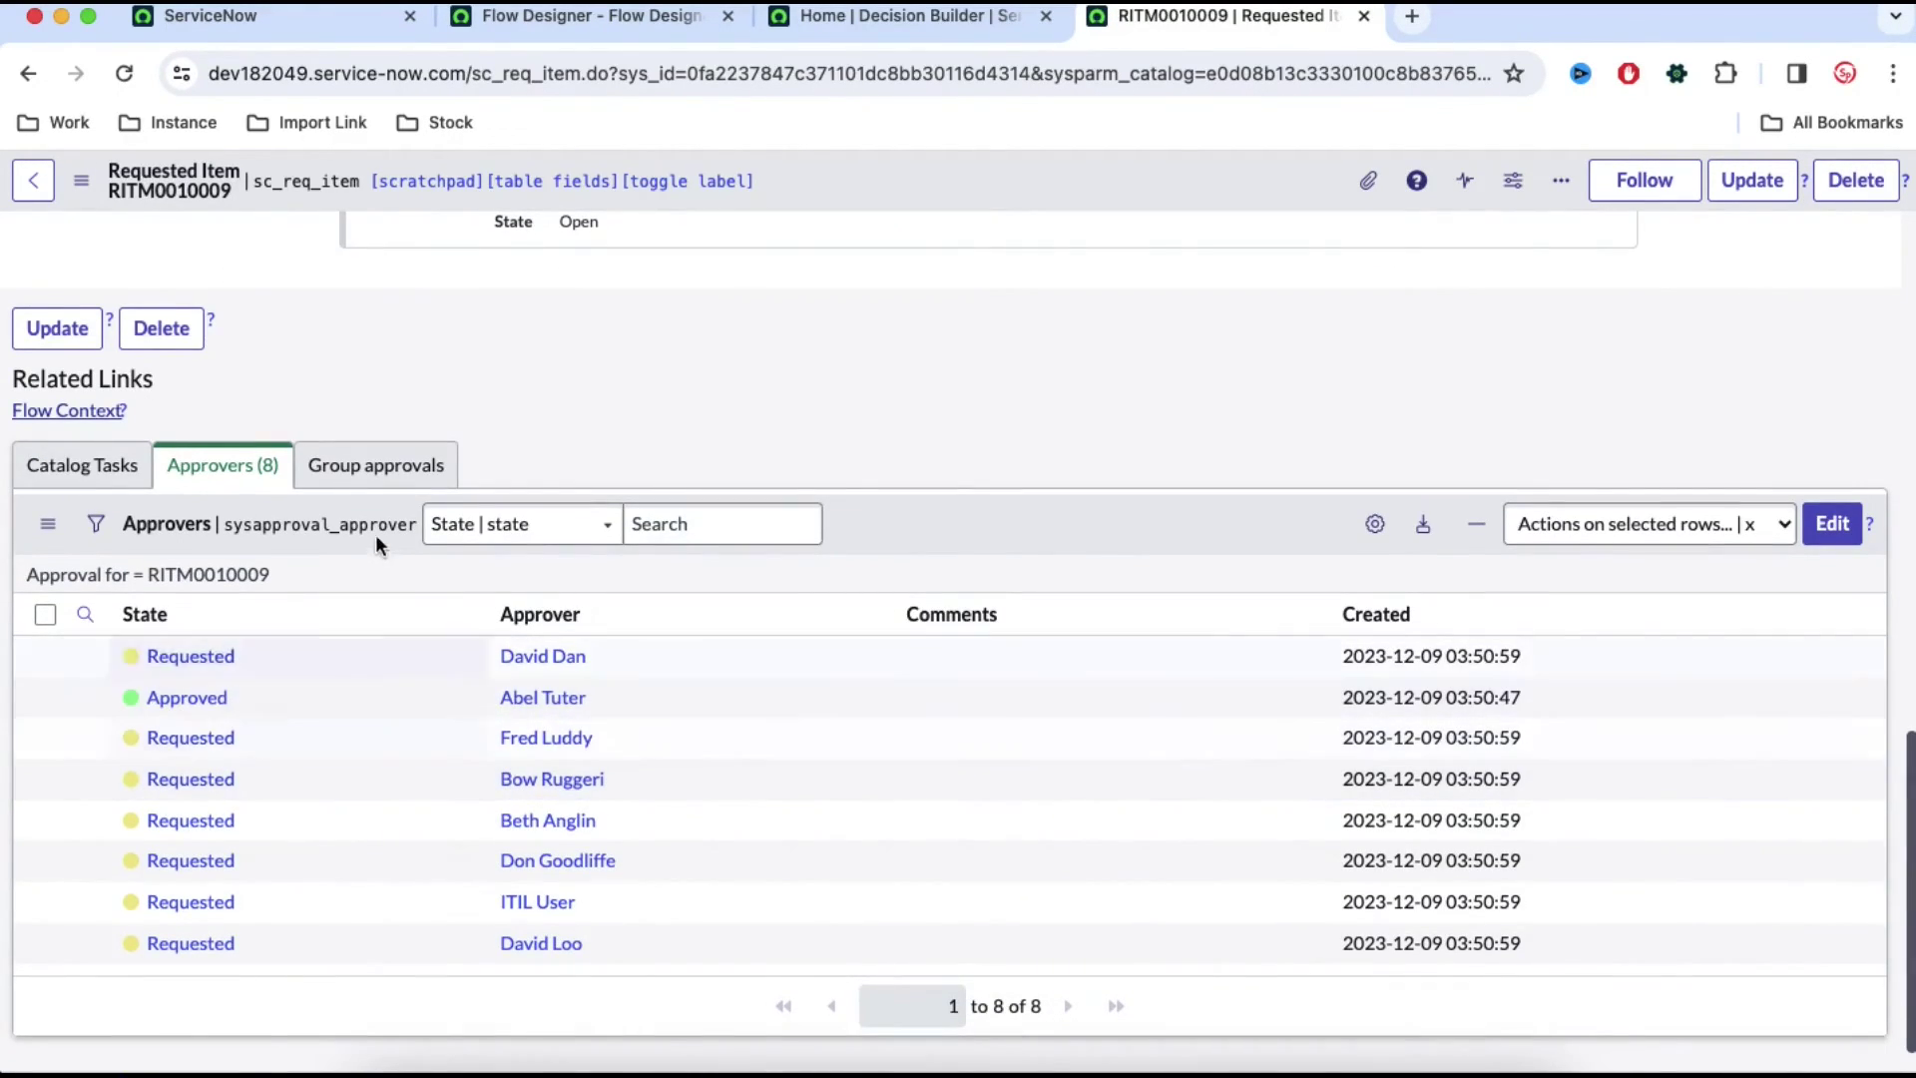
{"action": "left_click", "coordinate": [374, 467]}
{"action": "left_click", "coordinate": [135, 743]}
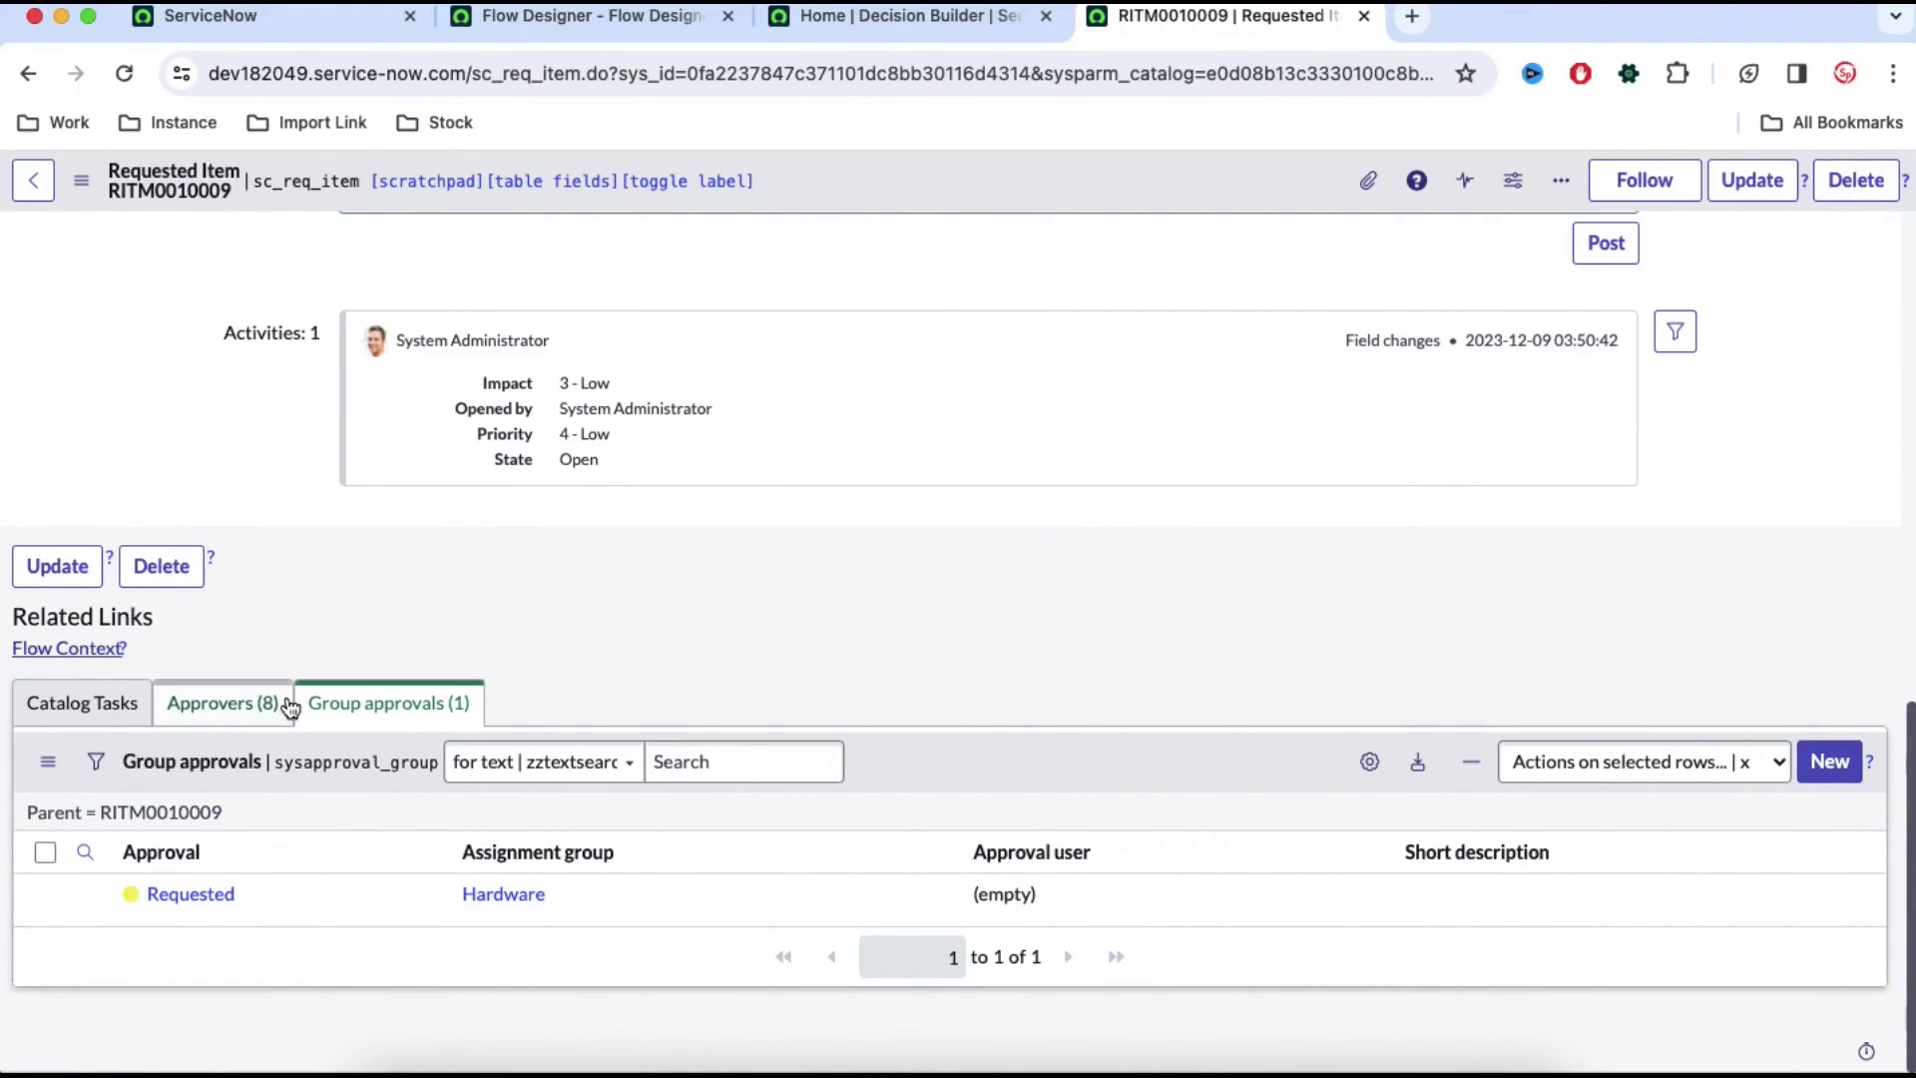
{"action": "left_click", "coordinate": [989, 28]}
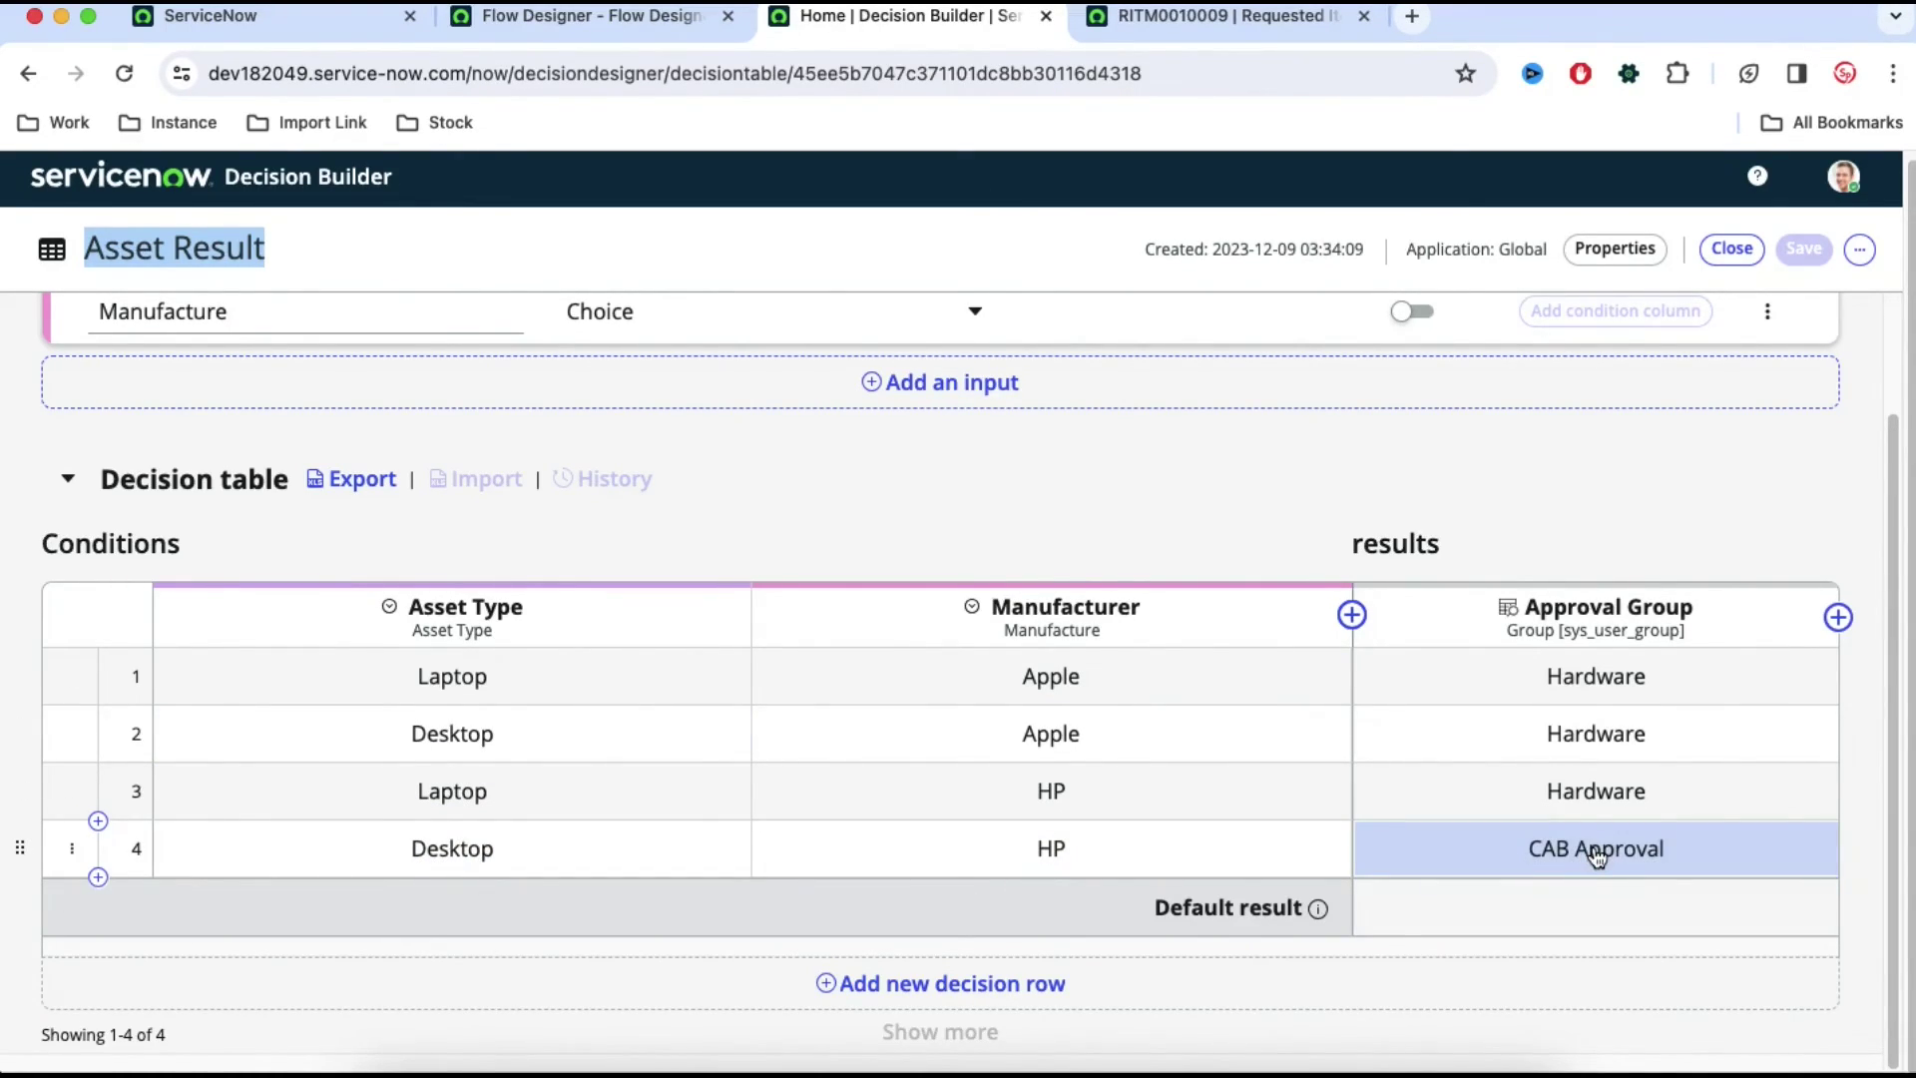
- Return to the Asset Requested catalog item and order it with Asset Require 3, Asset Type Desktop and Manufacture HP
{"action": "left_click", "coordinate": [1183, 28]}
{"action": "left_click", "coordinate": [28, 74]}
{"action": "left_click", "coordinate": [28, 74]}
{"action": "left_click", "coordinate": [28, 74]}
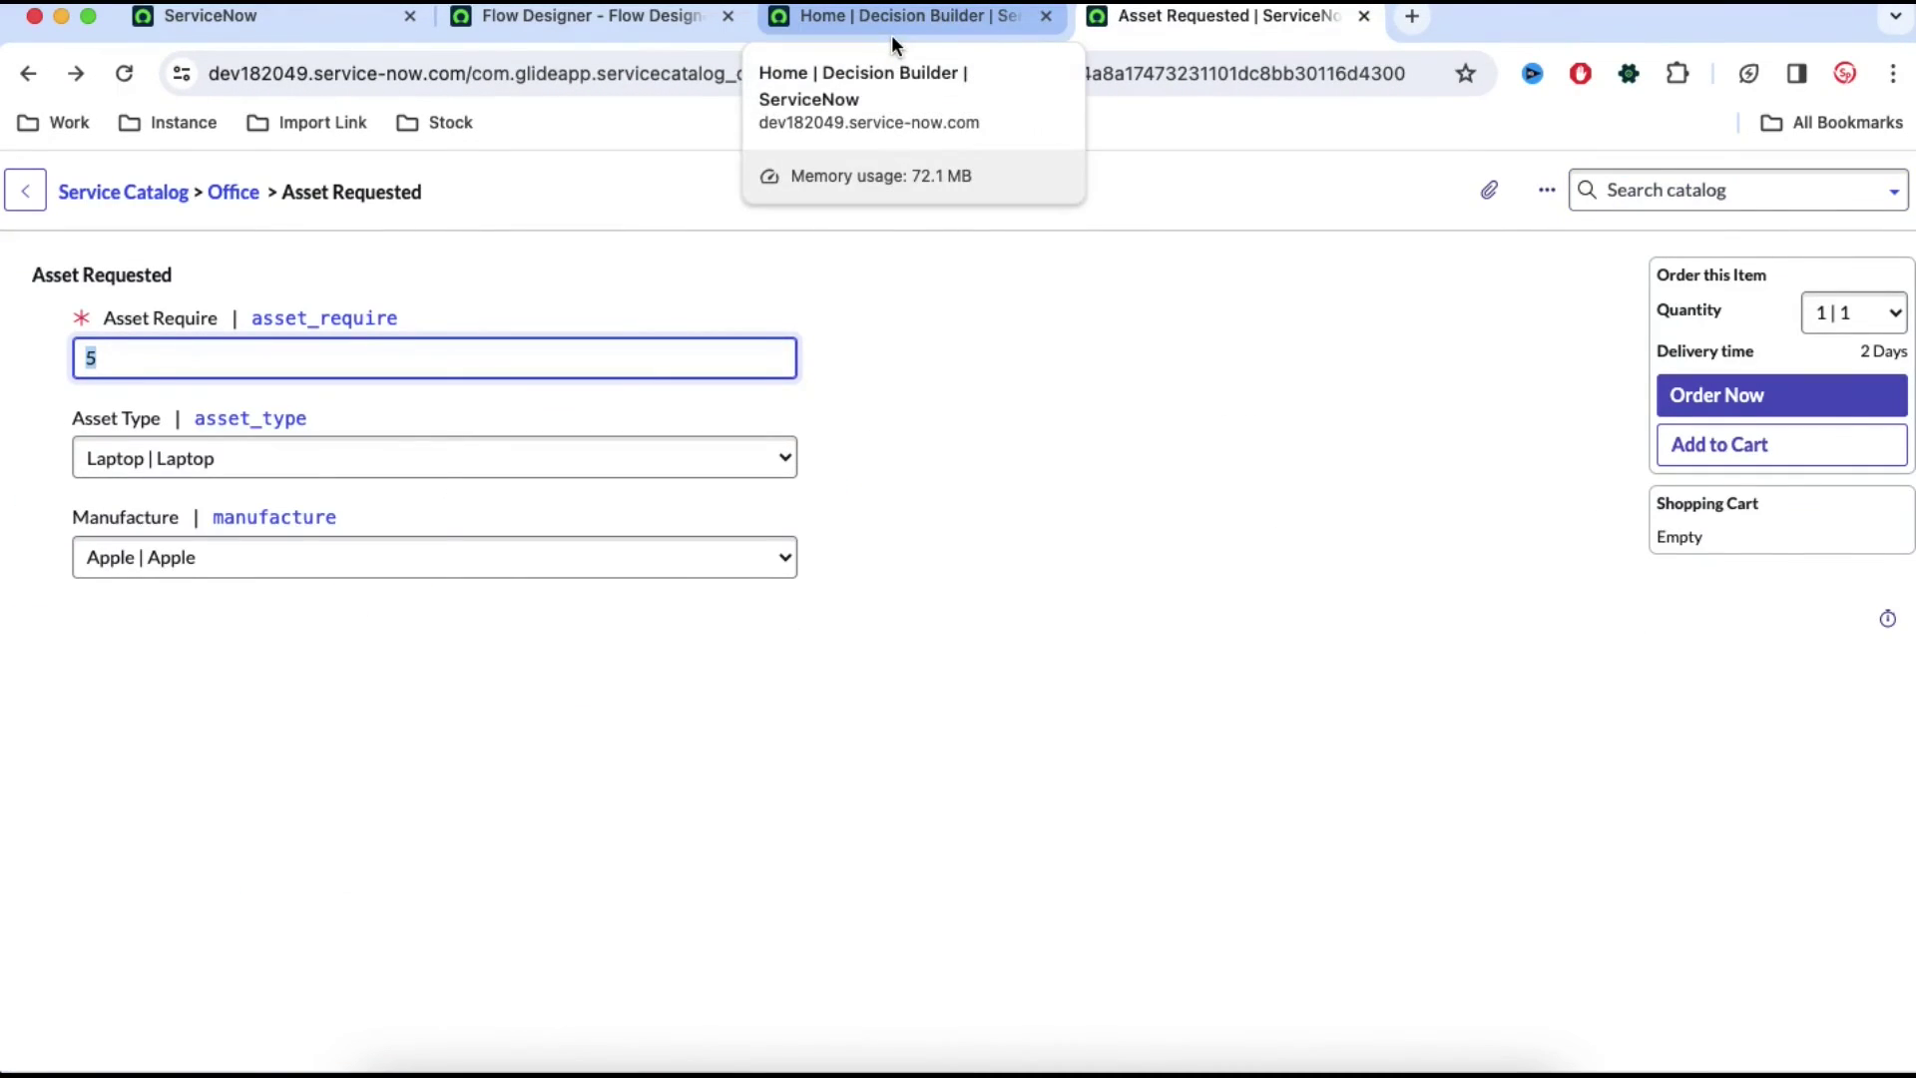
{"action": "left_click", "coordinate": [419, 457]}
{"action": "left_click", "coordinate": [419, 522]}
{"action": "left_click", "coordinate": [620, 556]}
{"action": "left_click", "coordinate": [619, 615]}
{"action": "left_click", "coordinate": [1781, 395]}
- Open the requested item for the HP desktop order and approve its pending manager approval
{"action": "left_click", "coordinate": [109, 496]}
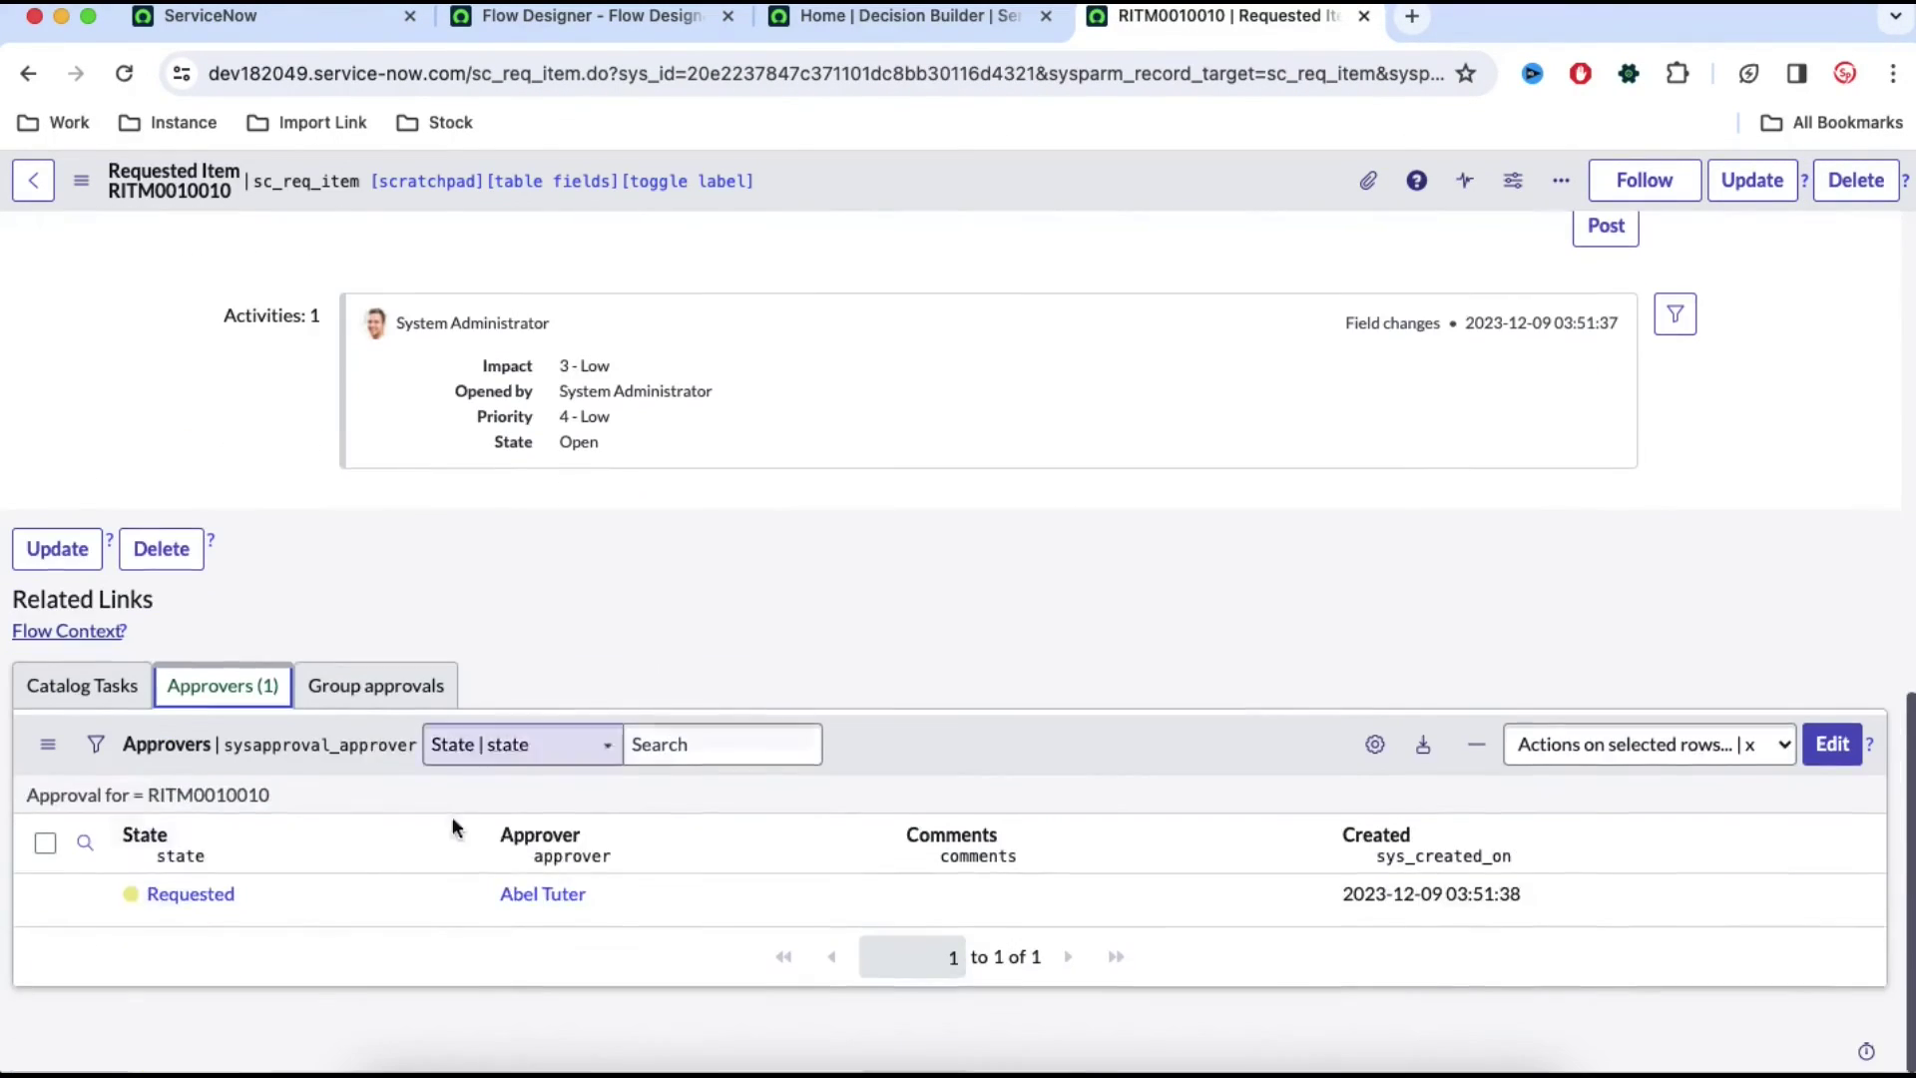
{"action": "right_click", "coordinate": [349, 891]}
{"action": "left_click", "coordinate": [377, 844]}
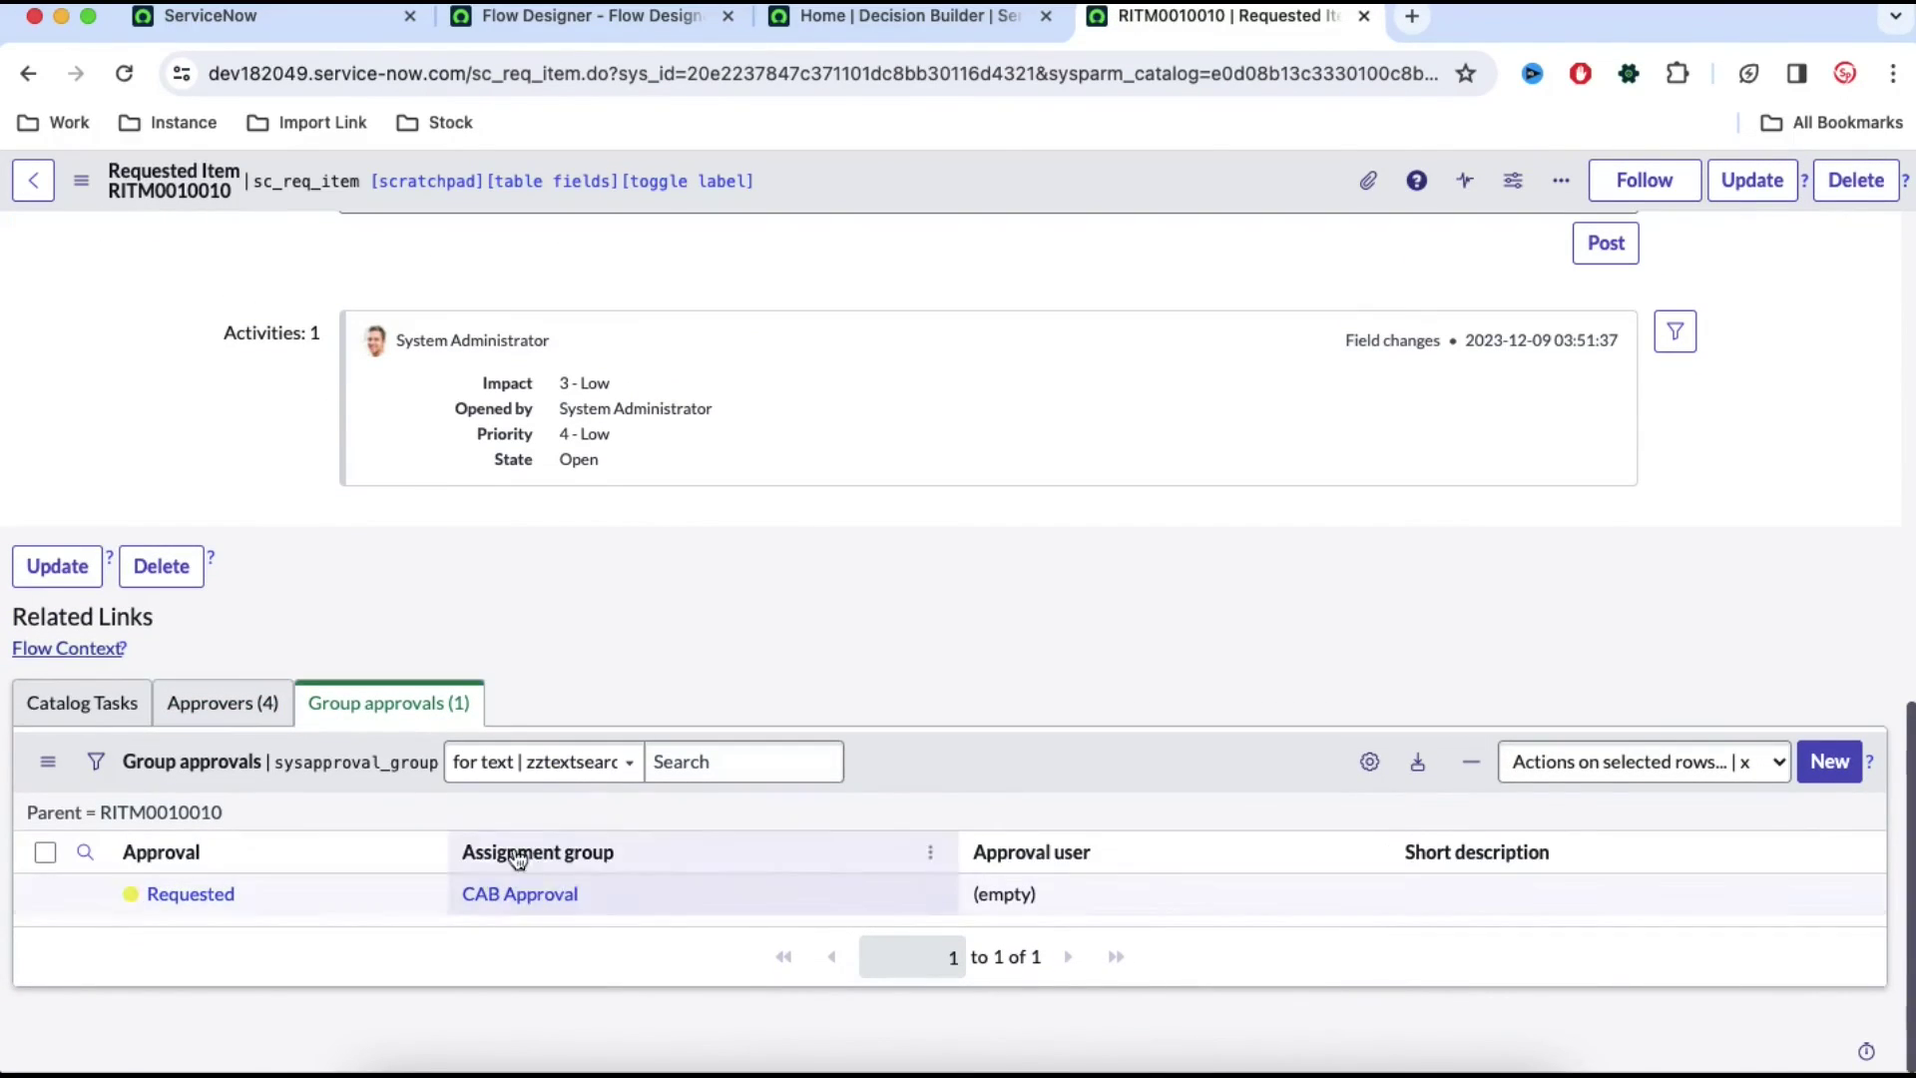
- Compare the HP desktop request's variables and group approval with the matching row of the Asset Result decision table
{"action": "left_click", "coordinate": [984, 35]}
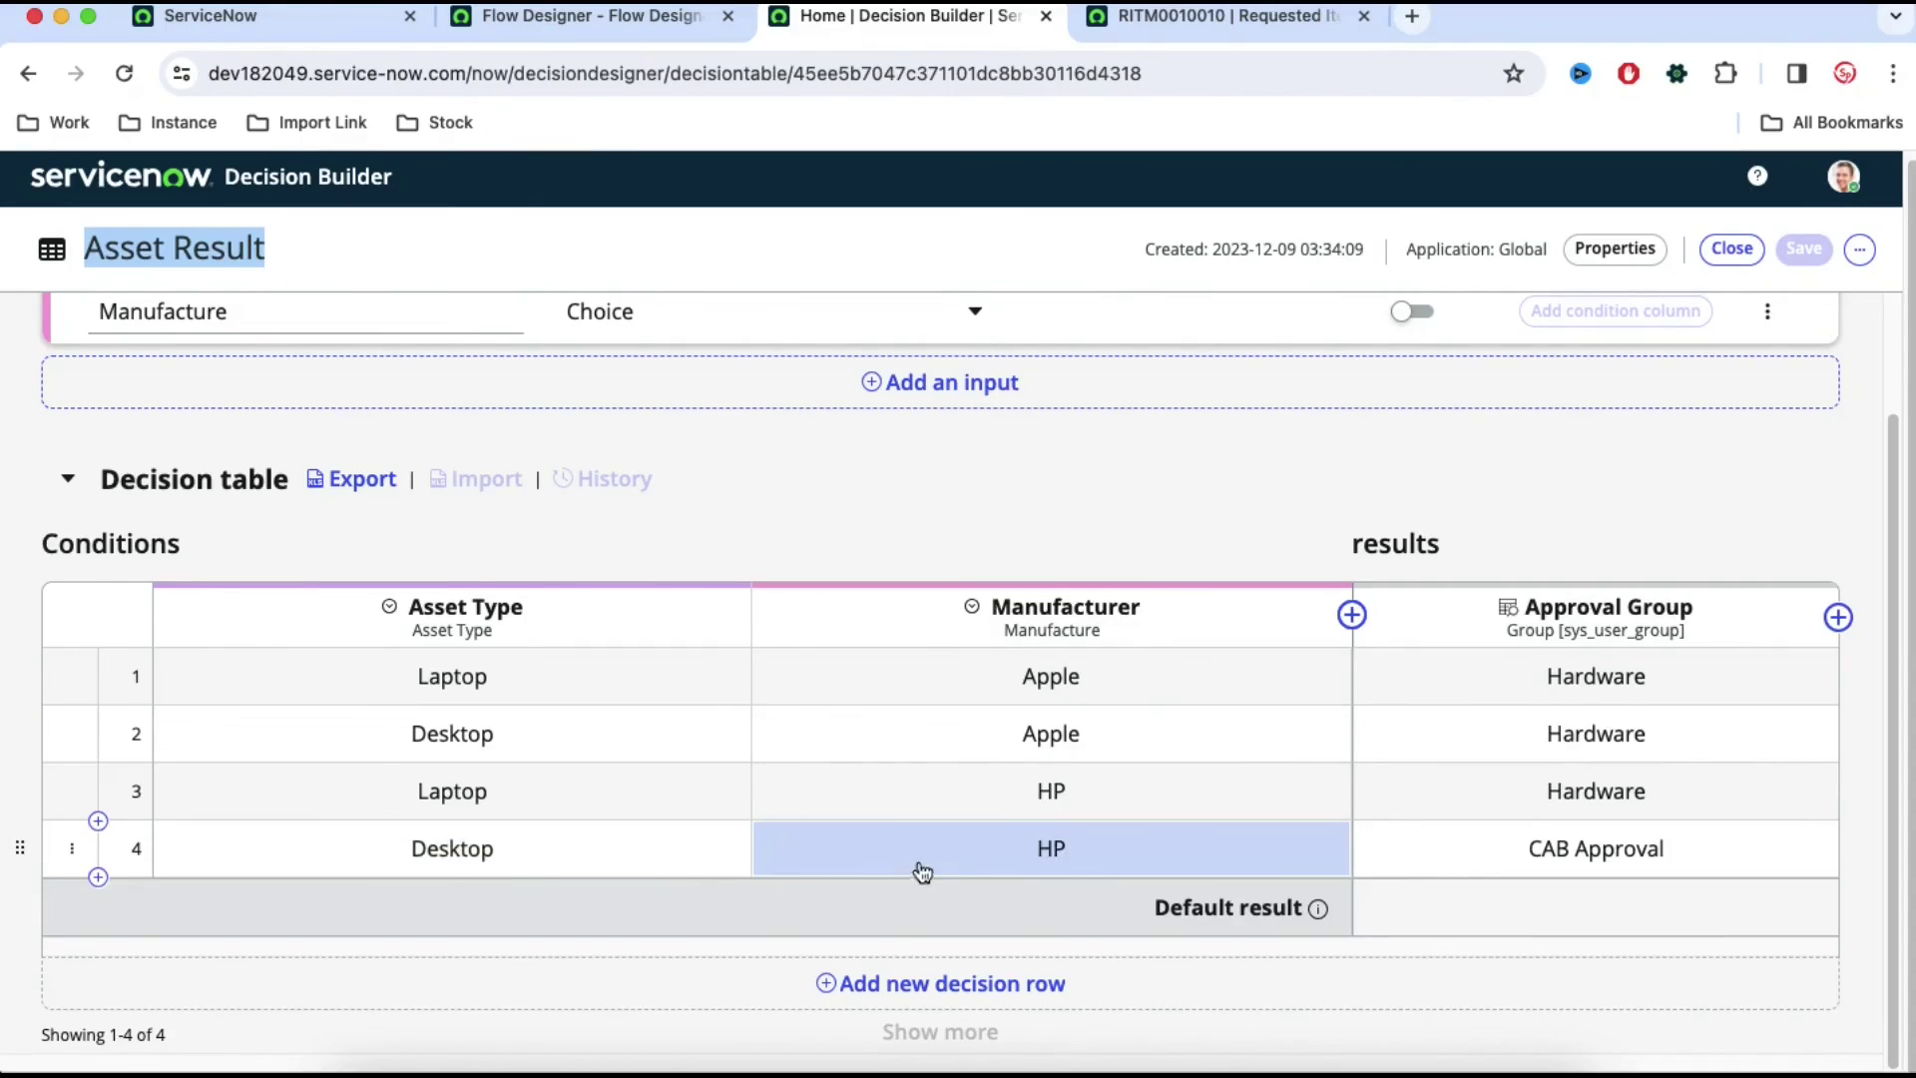
{"action": "left_click", "coordinate": [1227, 16]}
{"action": "scroll", "coordinate": [765, 670], "scroll_direction": "up", "scroll_amount": 3}
{"action": "scroll", "coordinate": [764, 666], "scroll_direction": "up", "scroll_amount": 3}
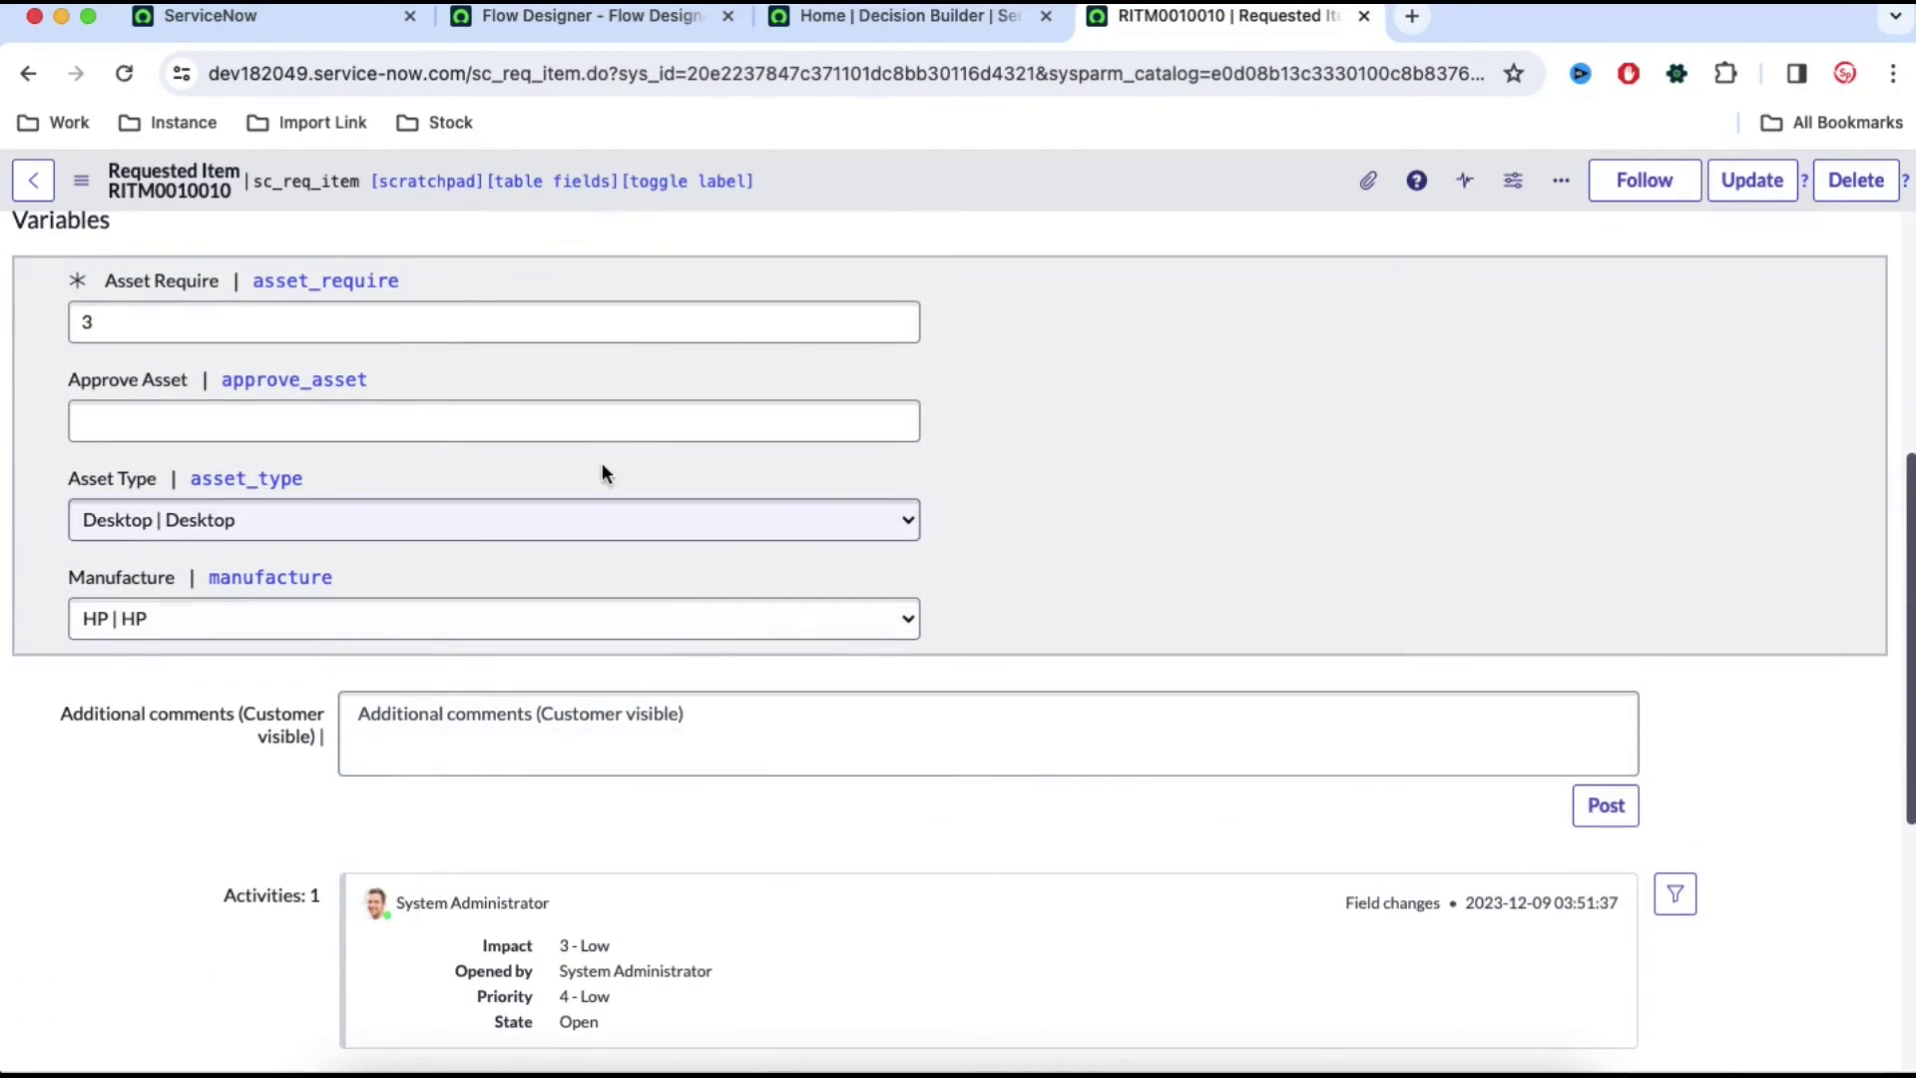
{"action": "left_click", "coordinate": [854, 18]}
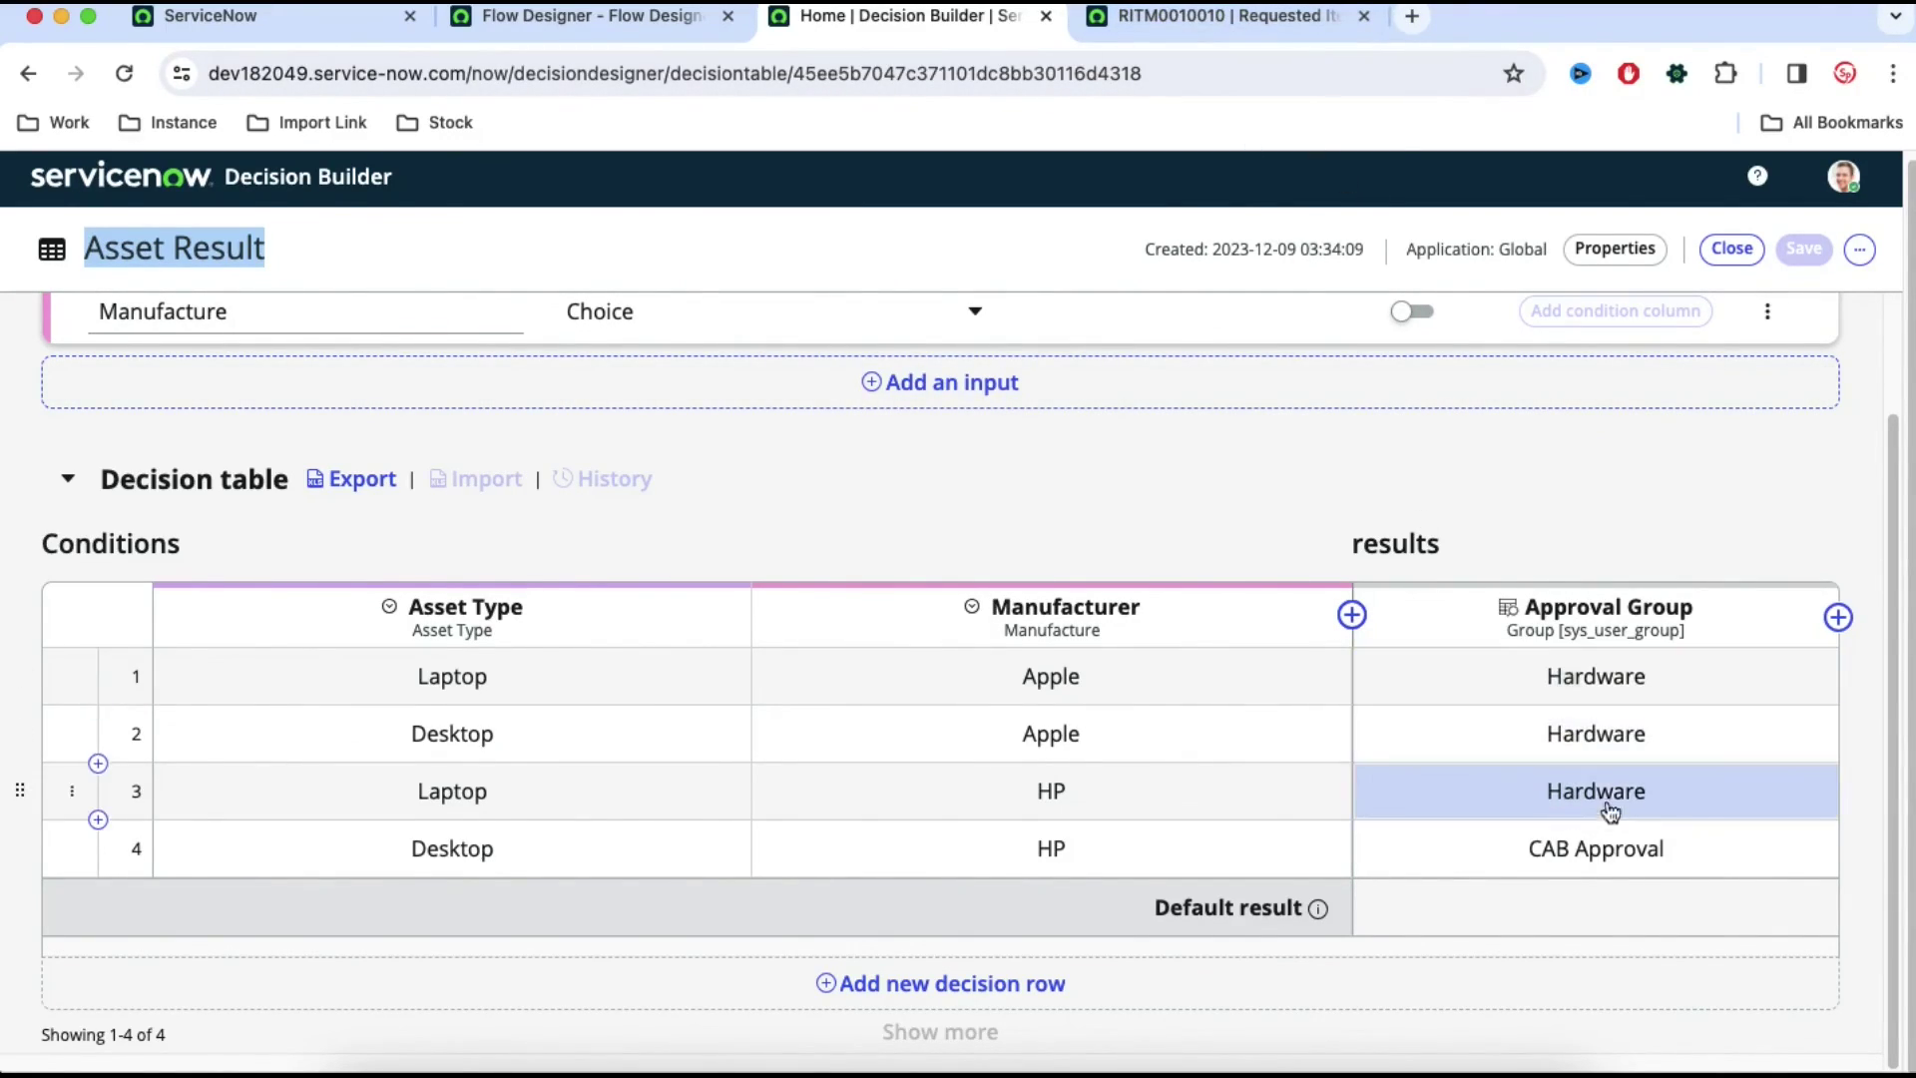
{"action": "left_click", "coordinate": [1197, 20]}
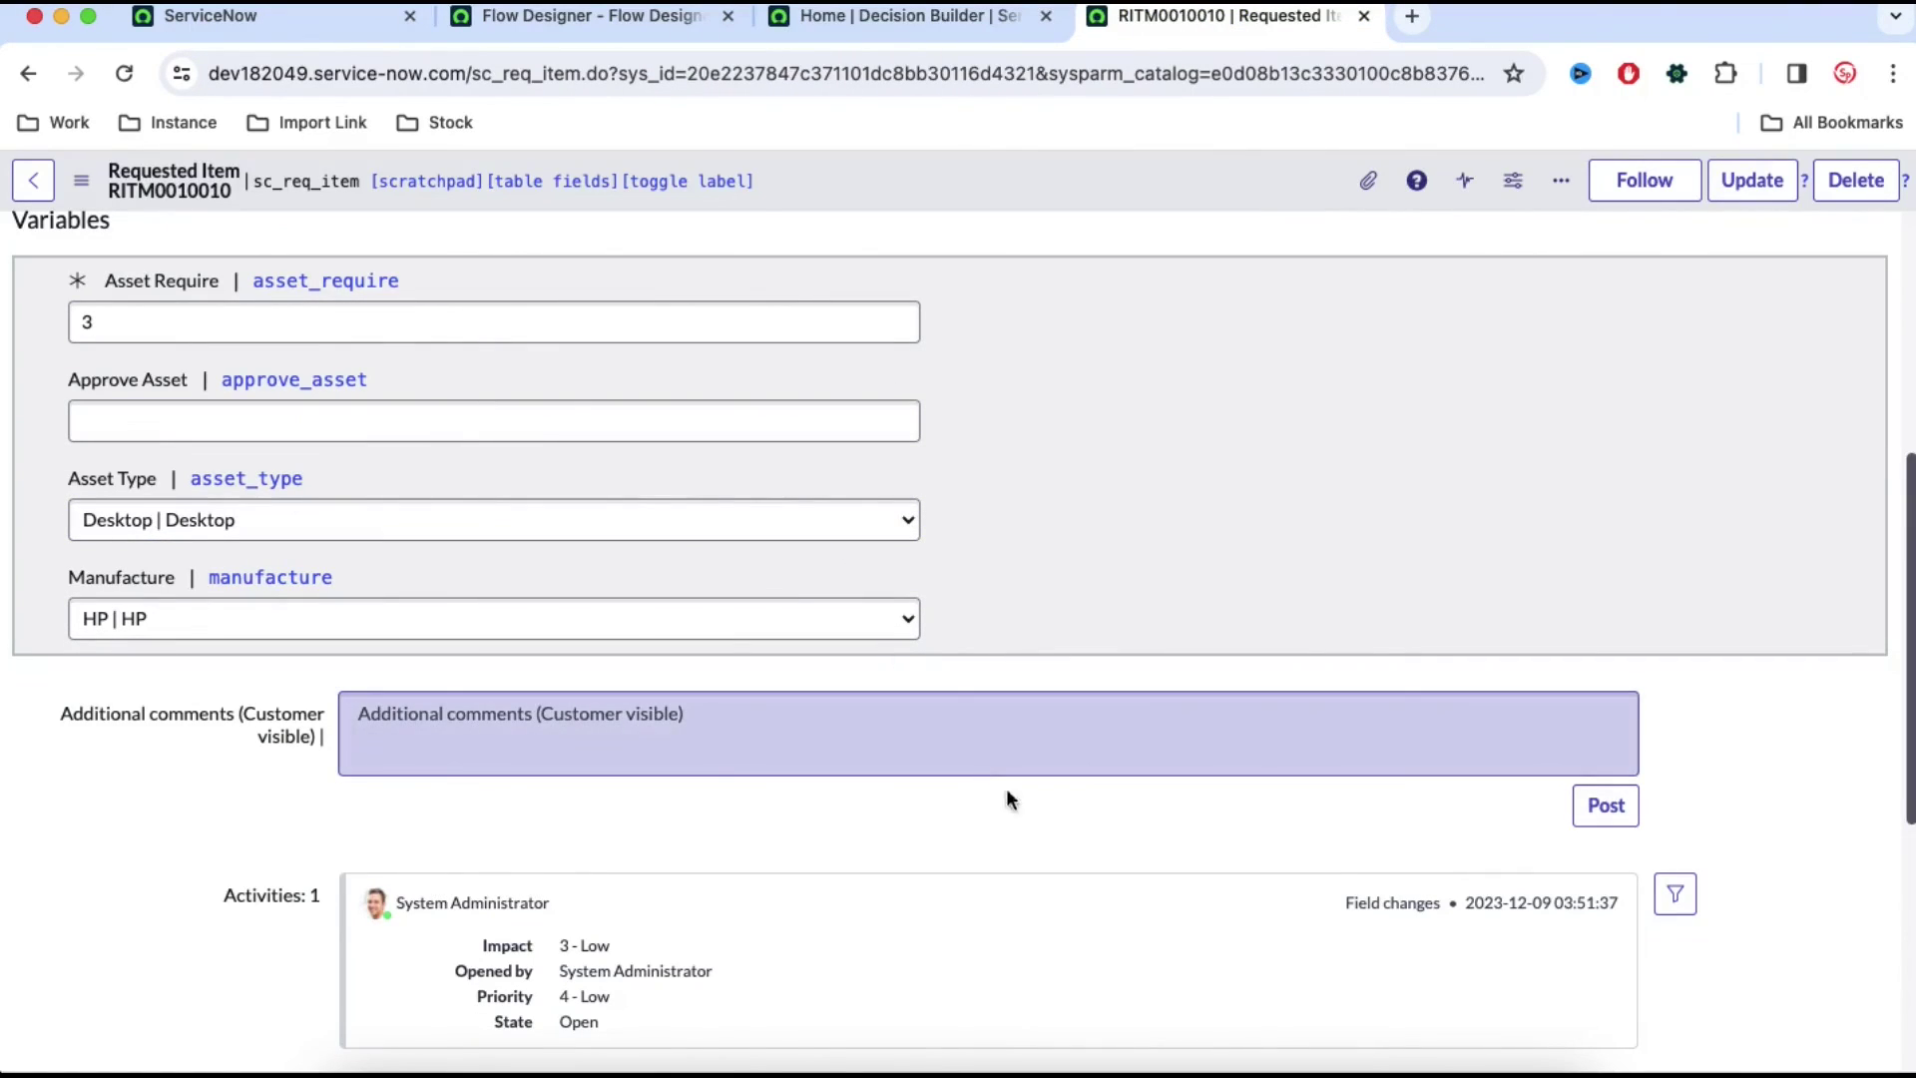
{"action": "scroll", "coordinate": [1093, 846], "scroll_direction": "down", "scroll_amount": 5}
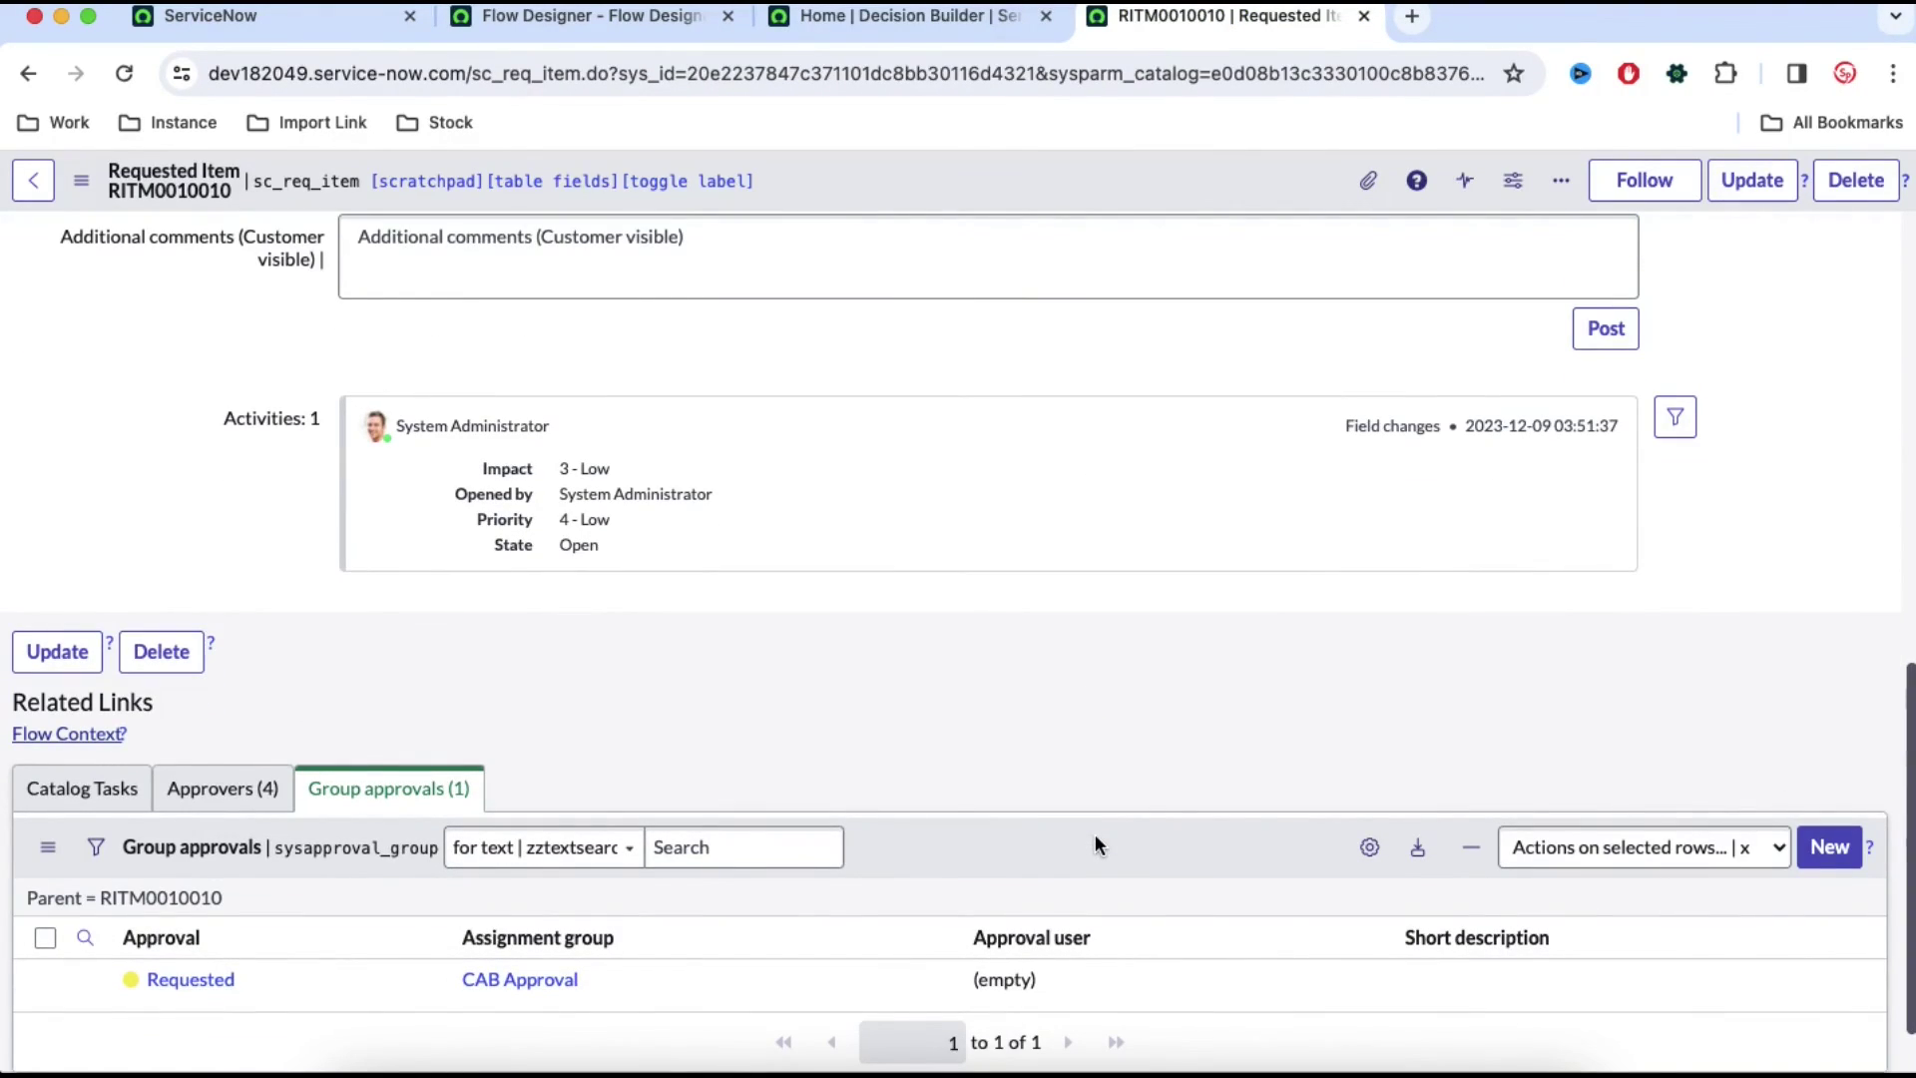